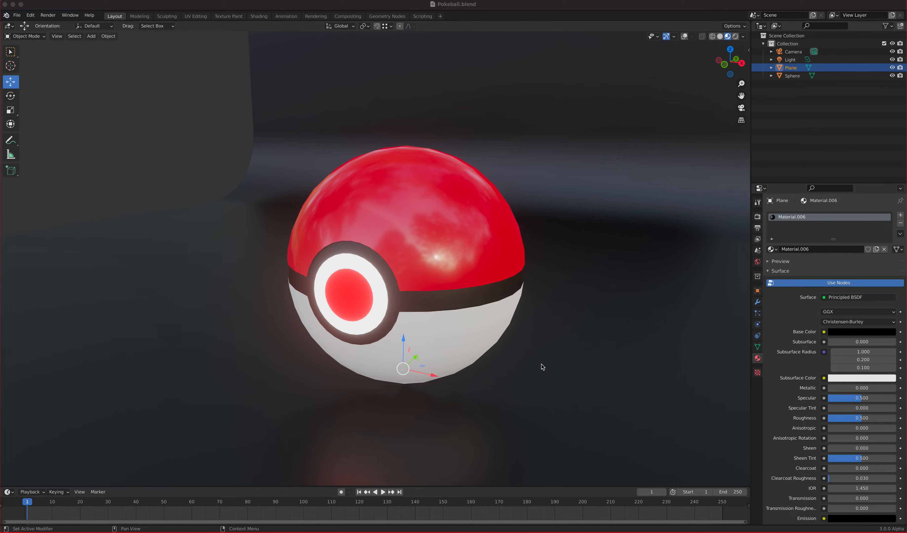
- Start a new default scene and delete the default cube
{"action": "middle_click_drag", "start_coordinate": [536, 360], "coordinate": [465, 284]}
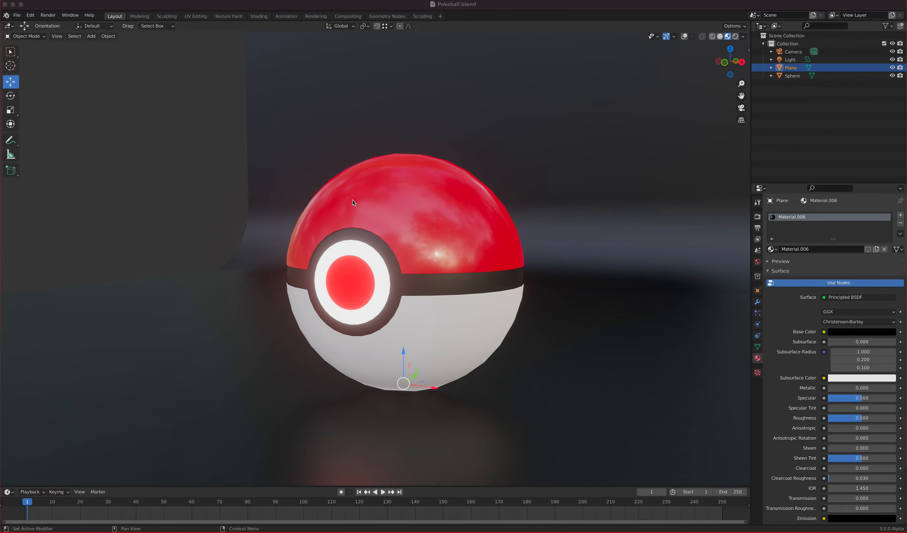
{"action": "left_click", "coordinate": [18, 15]}
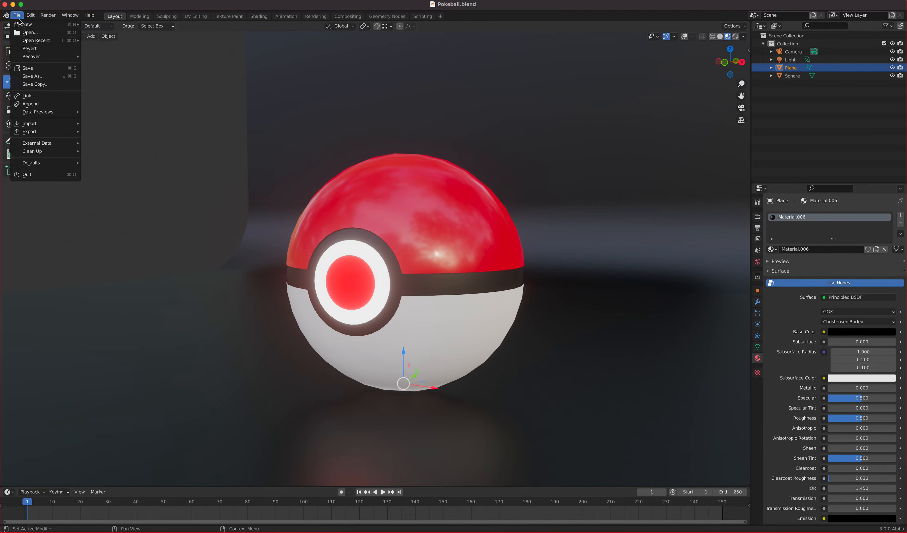
{"action": "mouse_move", "coordinate": [38, 24]}
{"action": "left_click", "coordinate": [100, 24]}
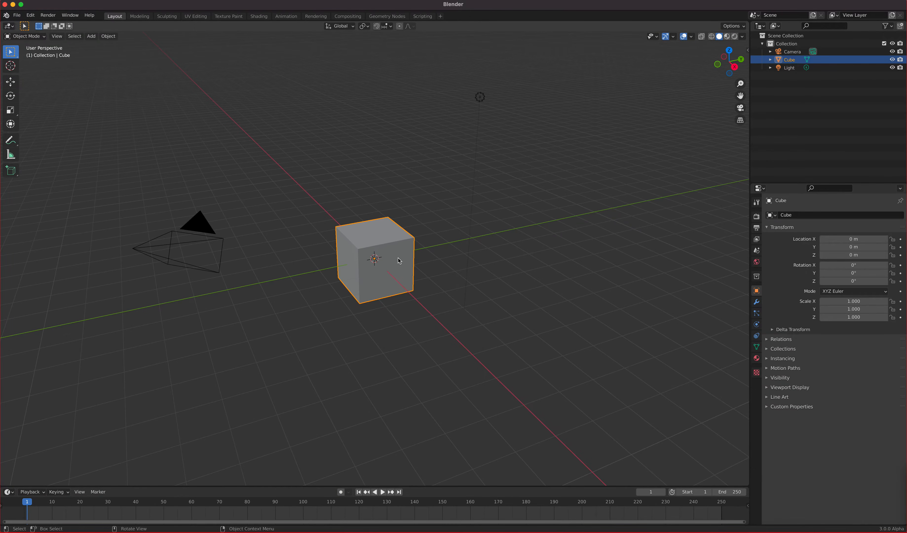
{"action": "scroll", "coordinate": [397, 259], "scroll_direction": "up", "scroll_amount": 5}
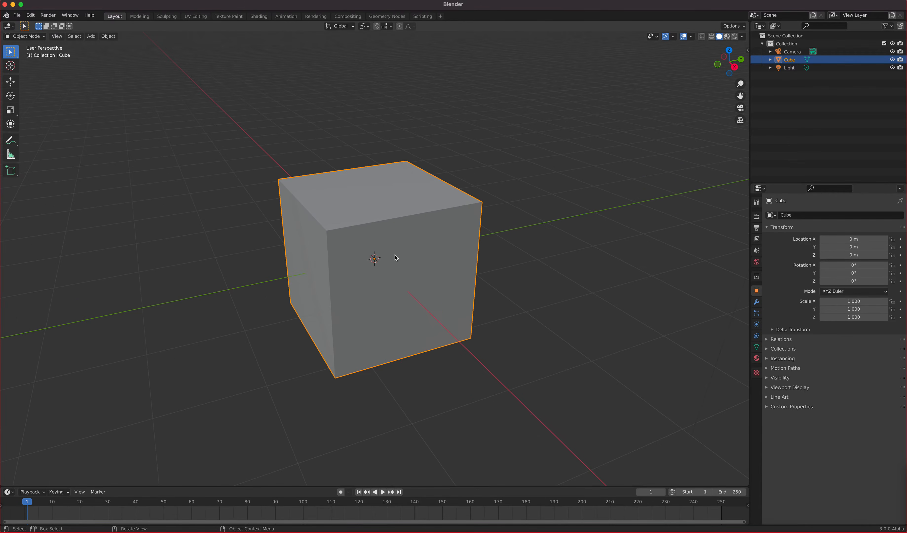
{"action": "key", "text": "Delete"}
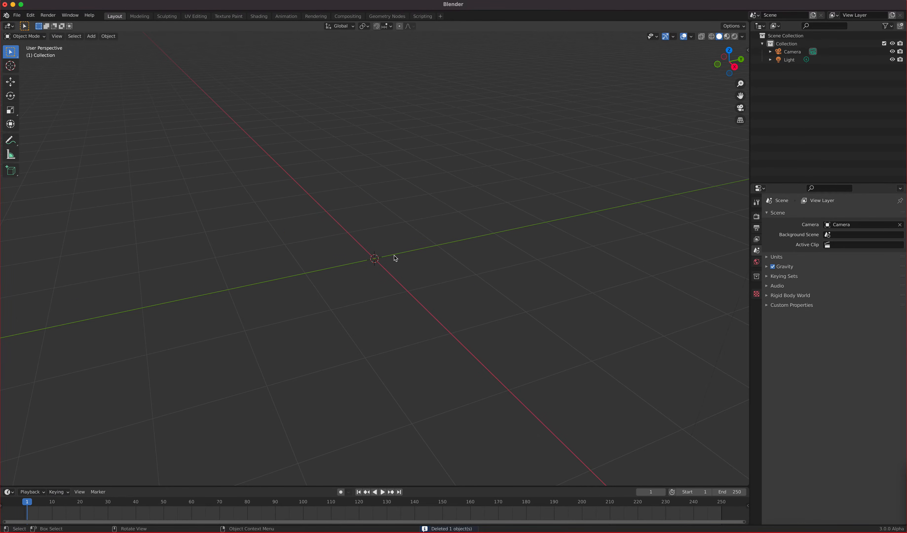
- Enable the Screencast Keys overlay in the 3D viewport
{"action": "key", "text": "n"}
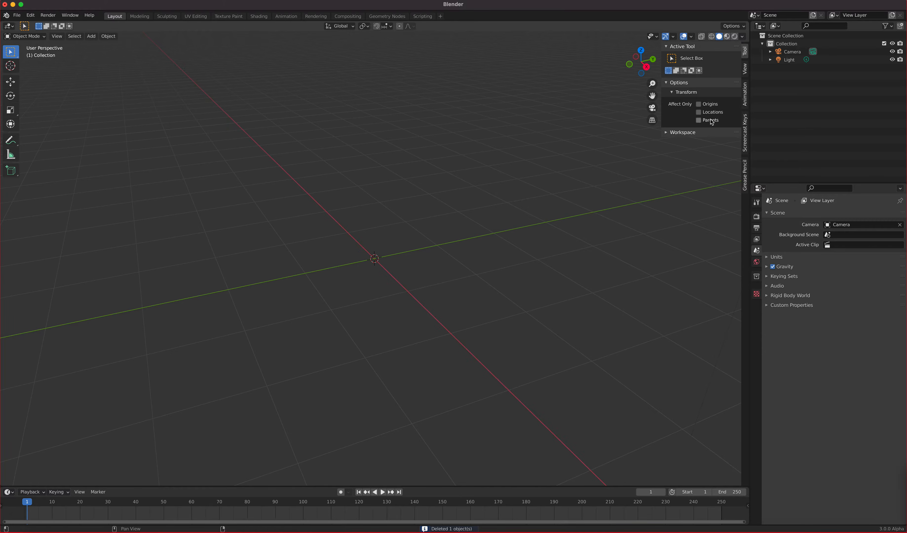
{"action": "left_click", "coordinate": [745, 136]}
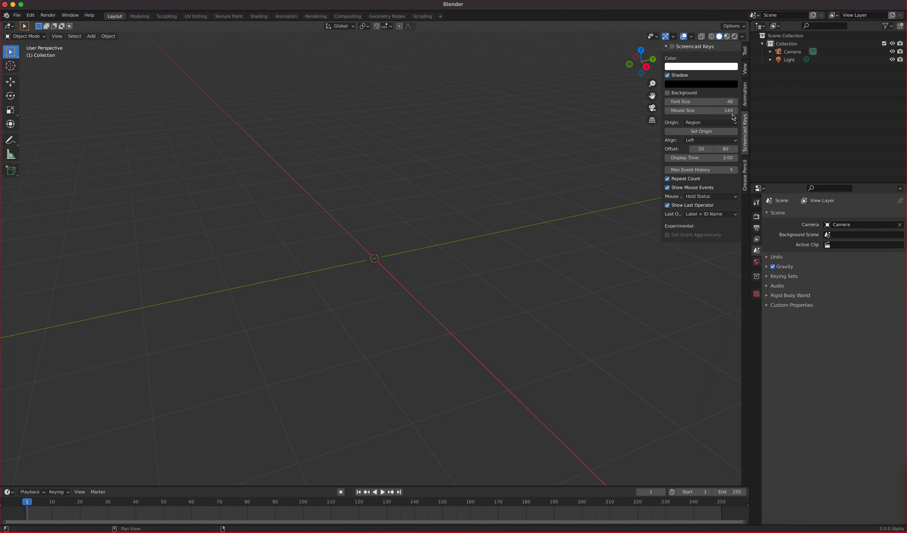
{"action": "left_click", "coordinate": [672, 46]}
{"action": "key", "text": "n"}
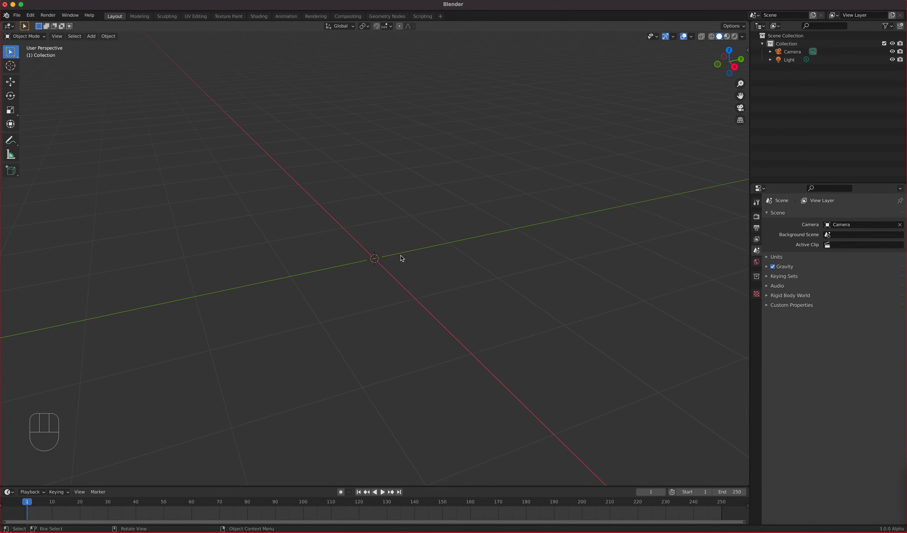
- Add a UV sphere at the world origin and expand its creation settings
{"action": "left_click", "coordinate": [91, 36]}
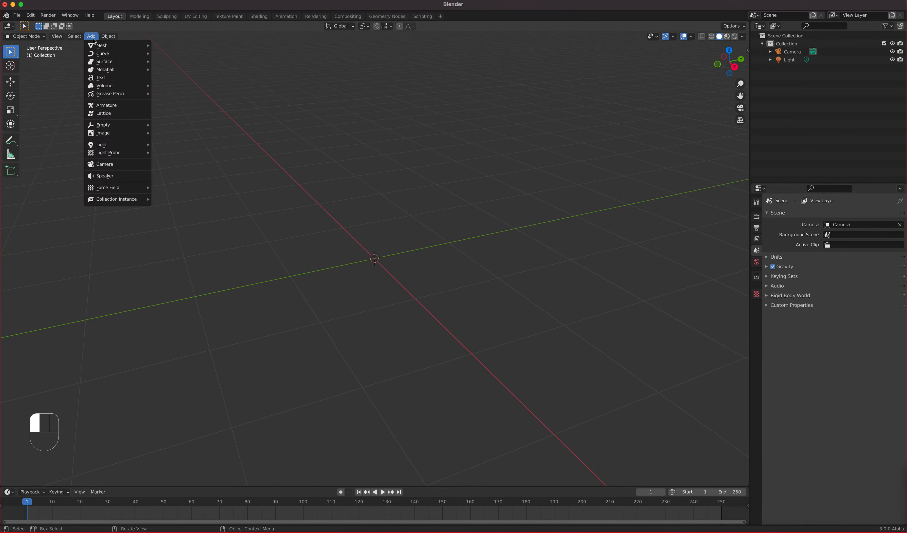
{"action": "mouse_move", "coordinate": [94, 48]}
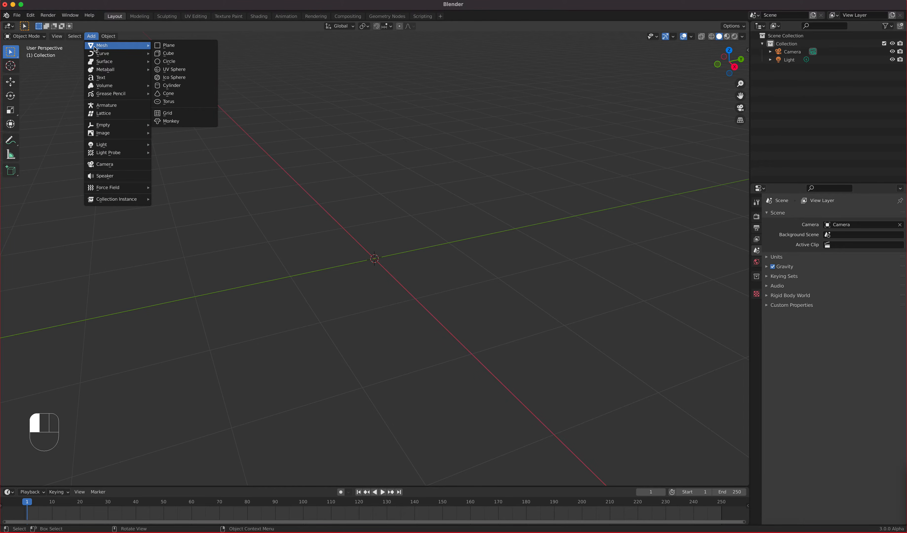
{"action": "left_click", "coordinate": [192, 73]}
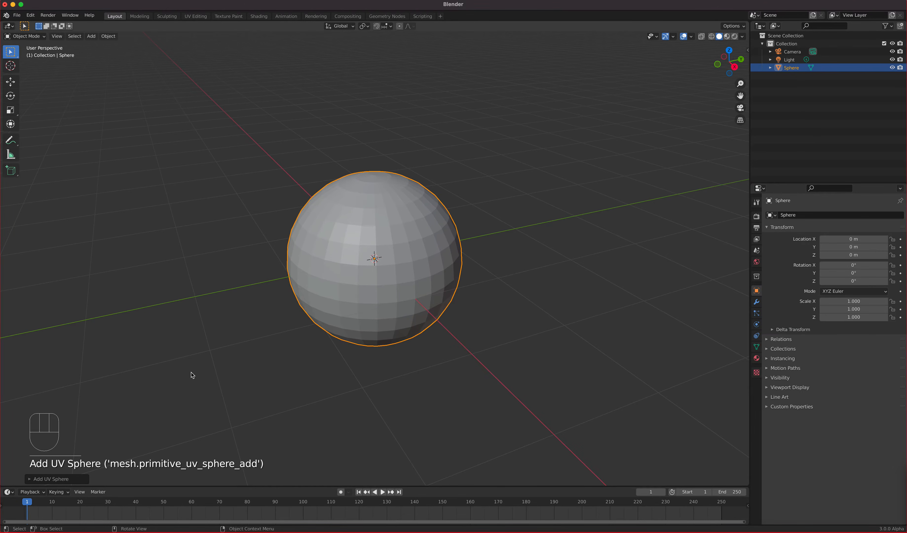
{"action": "left_click", "coordinate": [30, 479]}
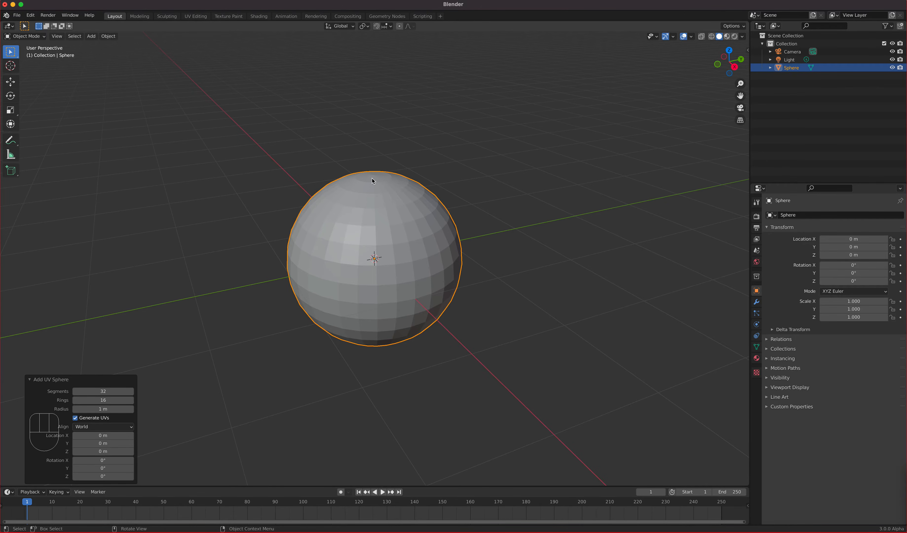
{"action": "middle_click_drag", "start_coordinate": [323, 300], "coordinate": [390, 278]}
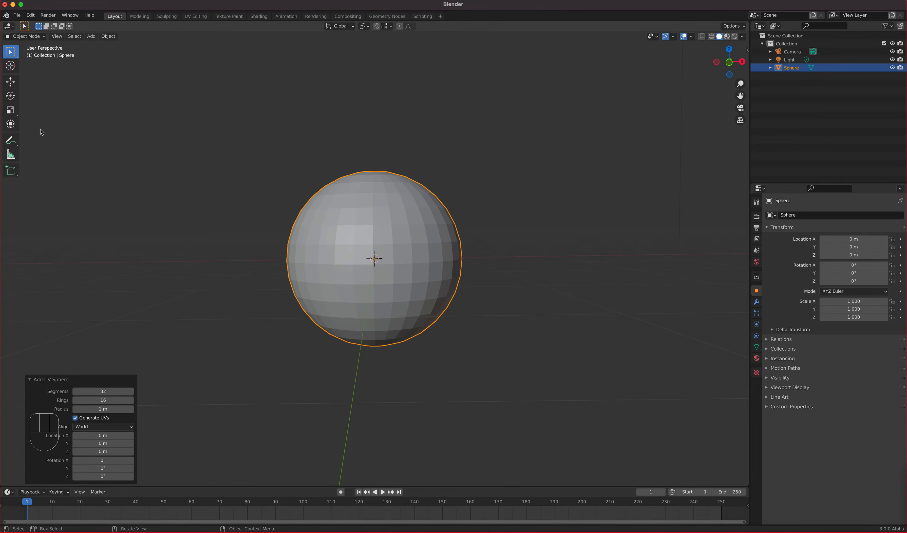
- Try rotating the sphere exactly 90° about the X axis with the Rotate gizmo, and undo the rotation
{"action": "left_click", "coordinate": [12, 98]}
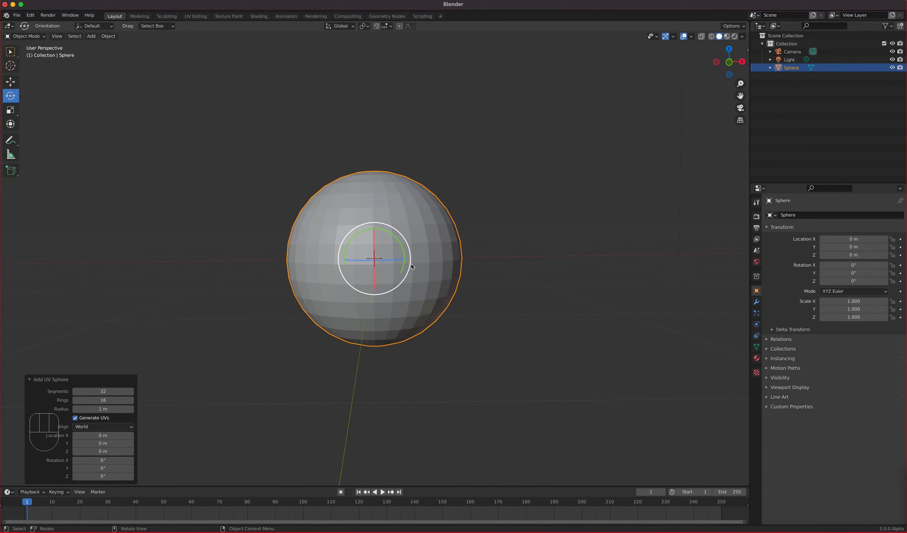
{"action": "key", "text": "KP_1"}
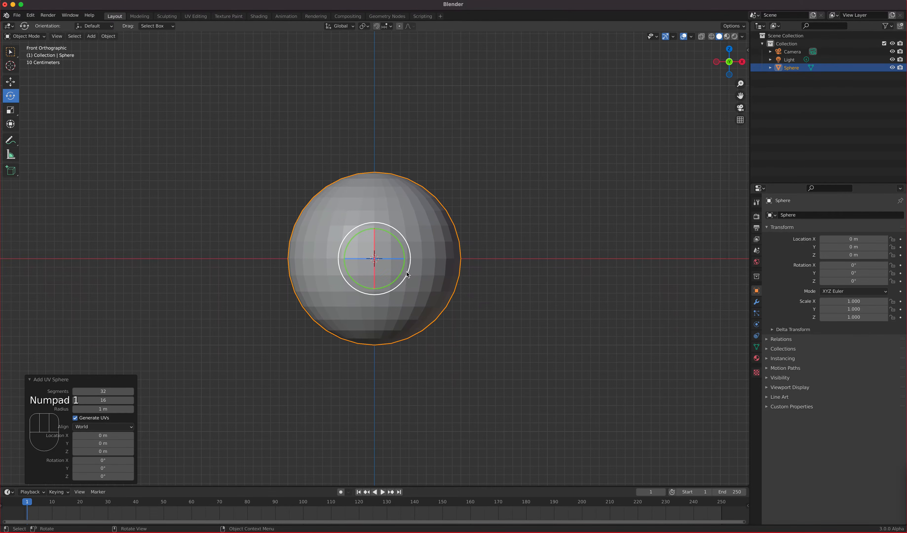
{"action": "middle_click_drag", "start_coordinate": [482, 210], "coordinate": [414, 239]}
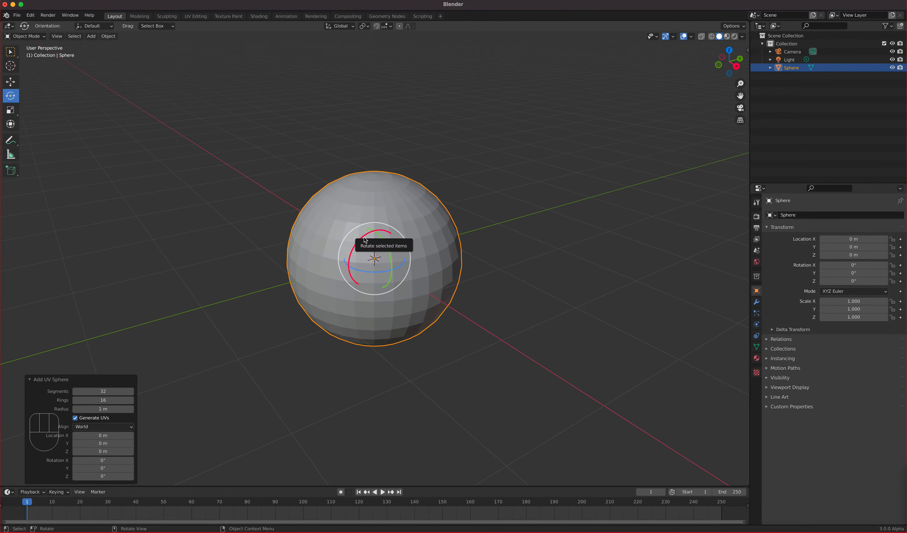
{"action": "left_click_drag", "start_coordinate": [365, 240], "coordinate": [353, 270]}
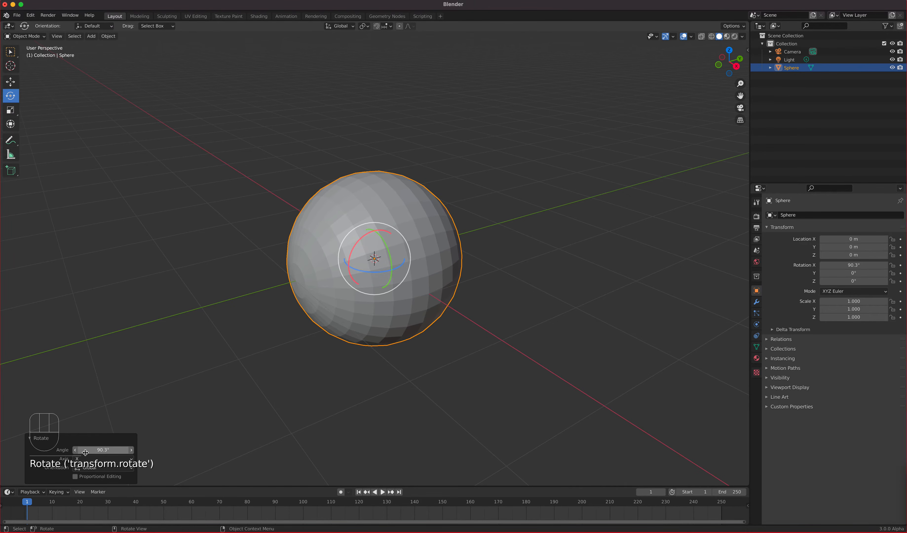
{"action": "left_click", "coordinate": [113, 450]}
{"action": "key", "text": "ctrl+a"}
{"action": "type", "text": "90"}
{"action": "key", "text": "Return"}
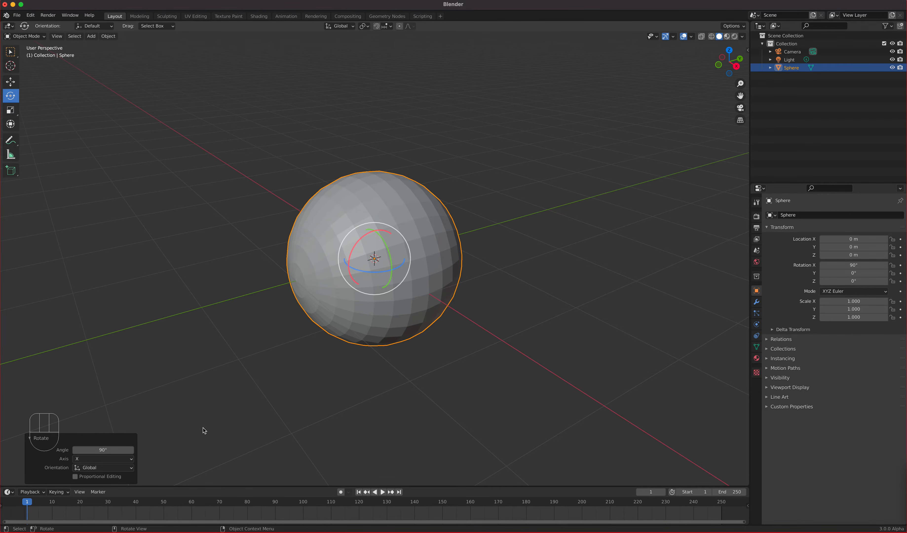
{"action": "key", "text": "KP_3"}
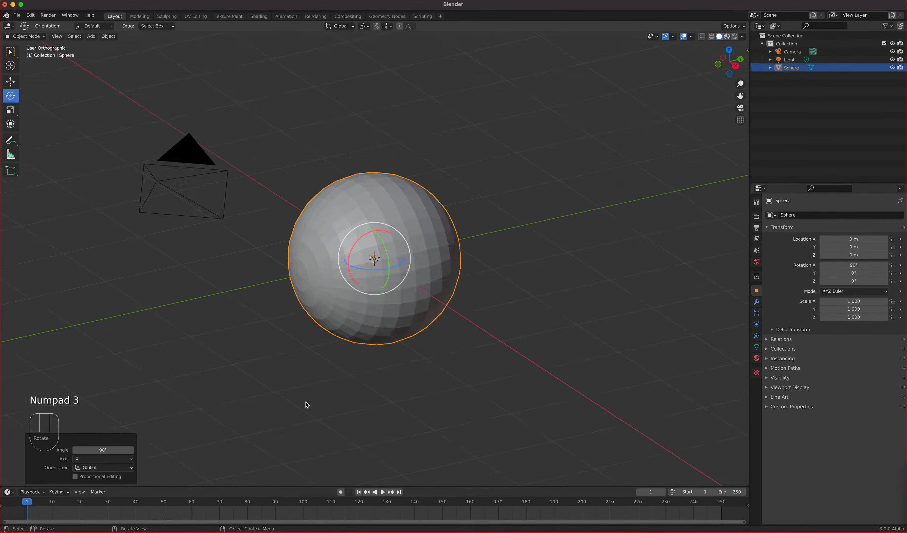
{"action": "key", "text": "KP_1"}
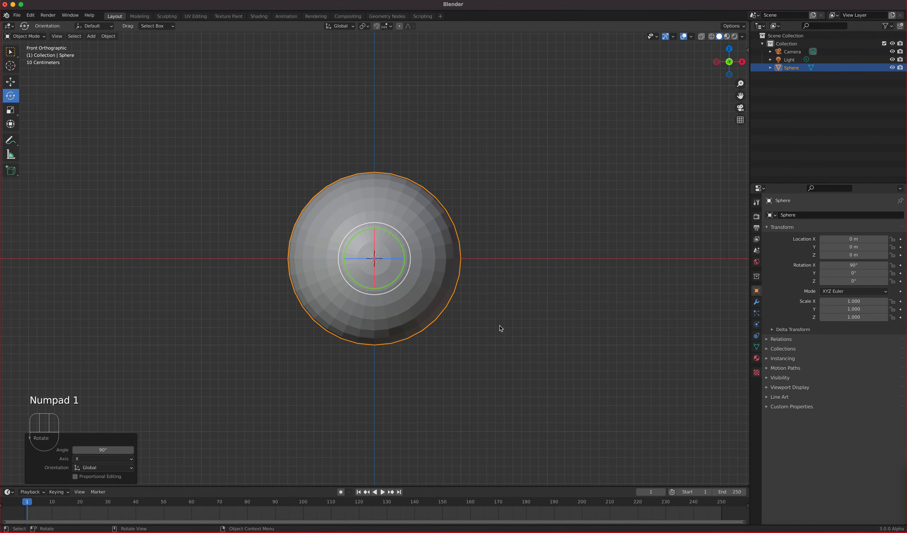
{"action": "key", "text": "super+z"}
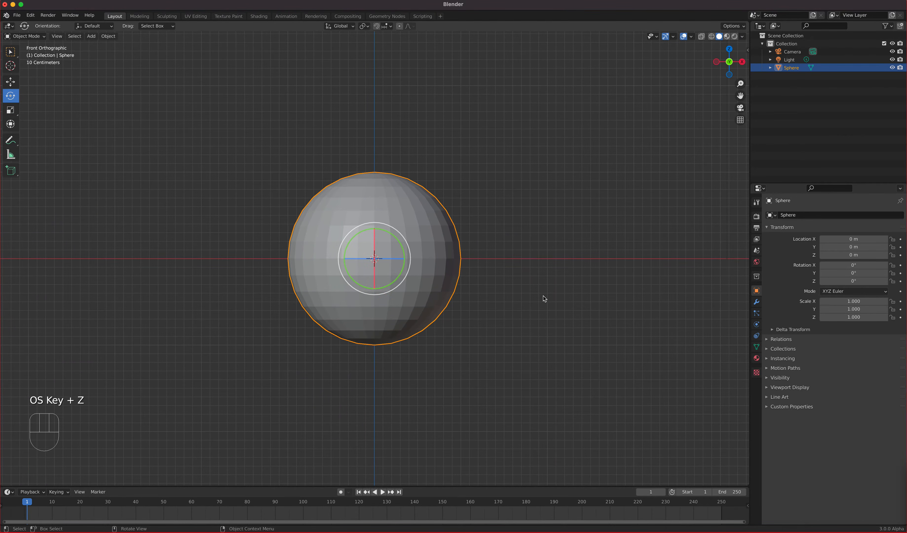
{"action": "left_click", "coordinate": [10, 52]}
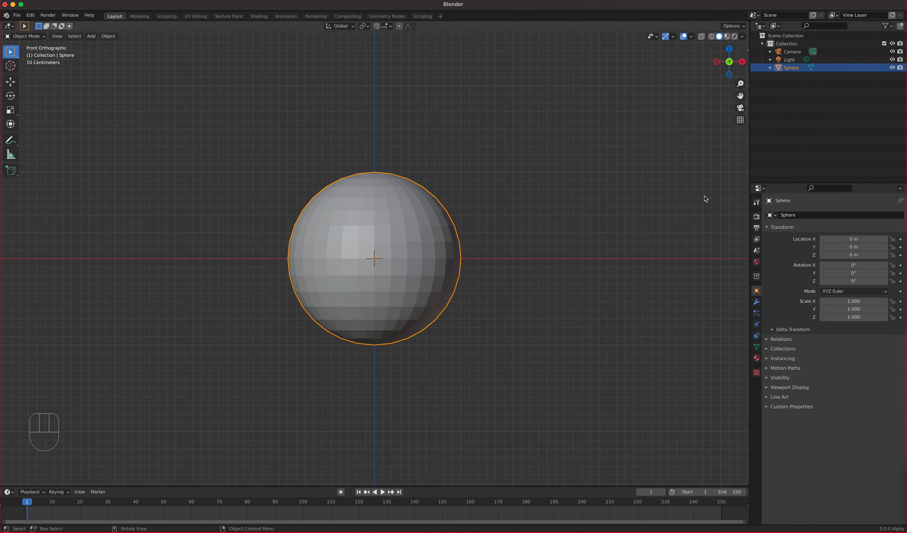
- Set the sphere's X rotation to 90° in its numeric transform values
{"action": "key", "text": "n"}
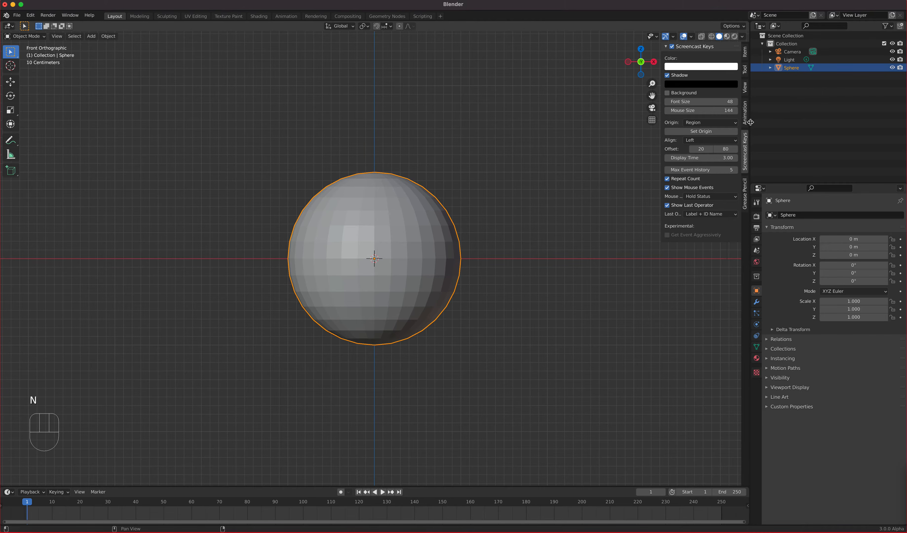
{"action": "left_click", "coordinate": [745, 57]}
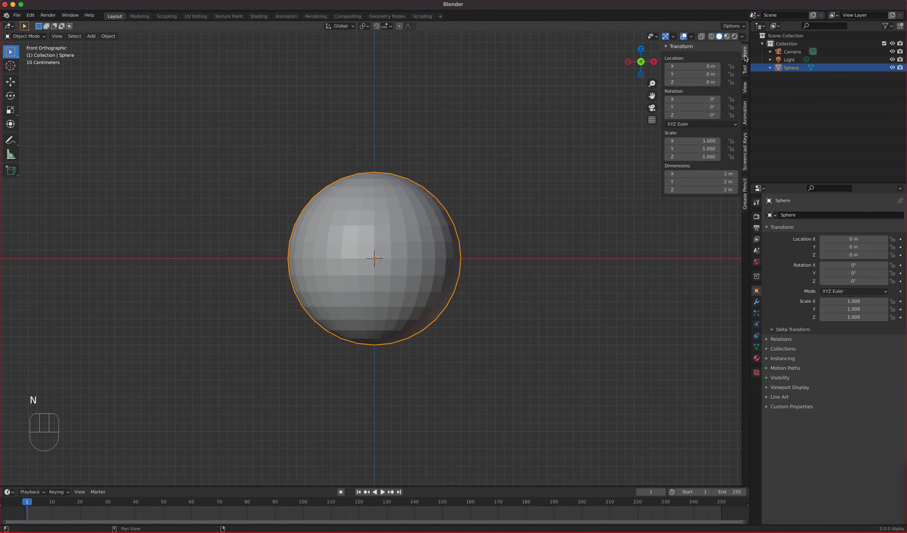
{"action": "left_click_drag", "start_coordinate": [689, 68], "coordinate": [714, 95]}
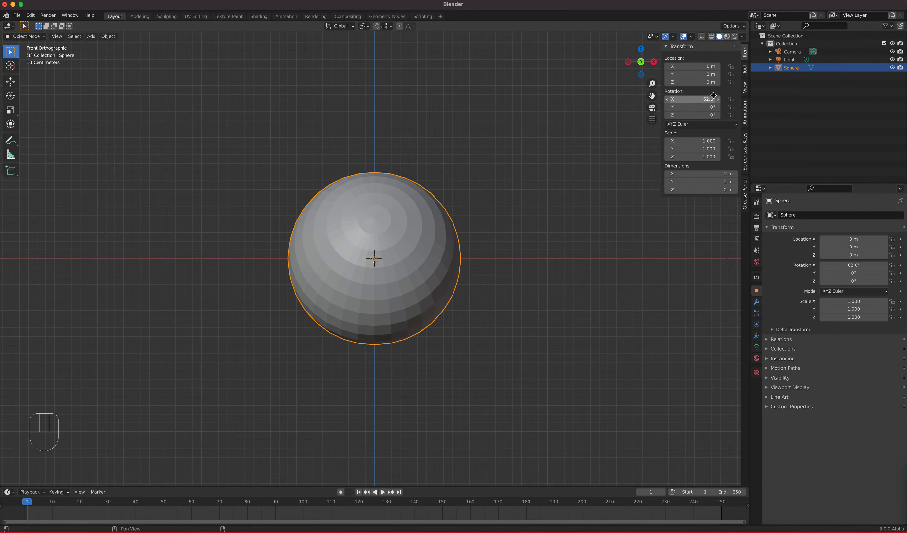
{"action": "left_click", "coordinate": [675, 99]}
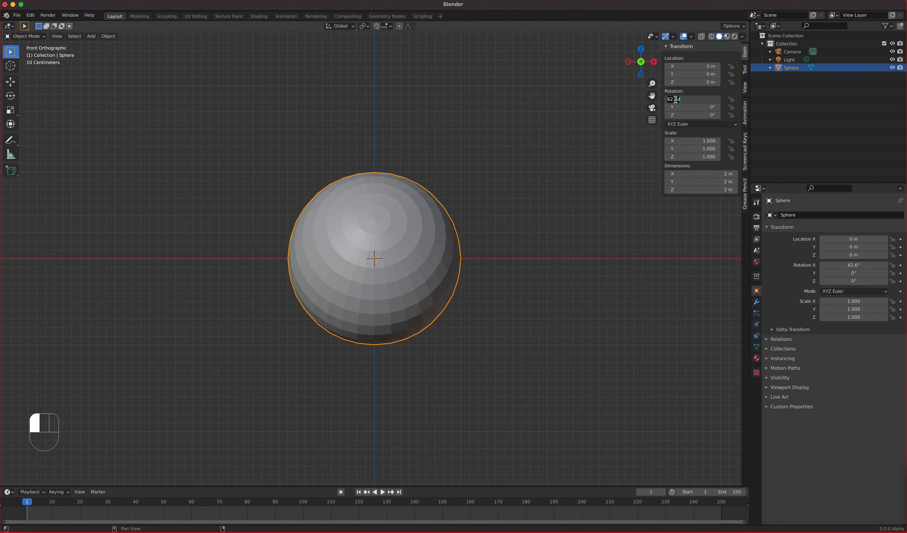
{"action": "type", "text": "90"}
{"action": "key", "text": "Return"}
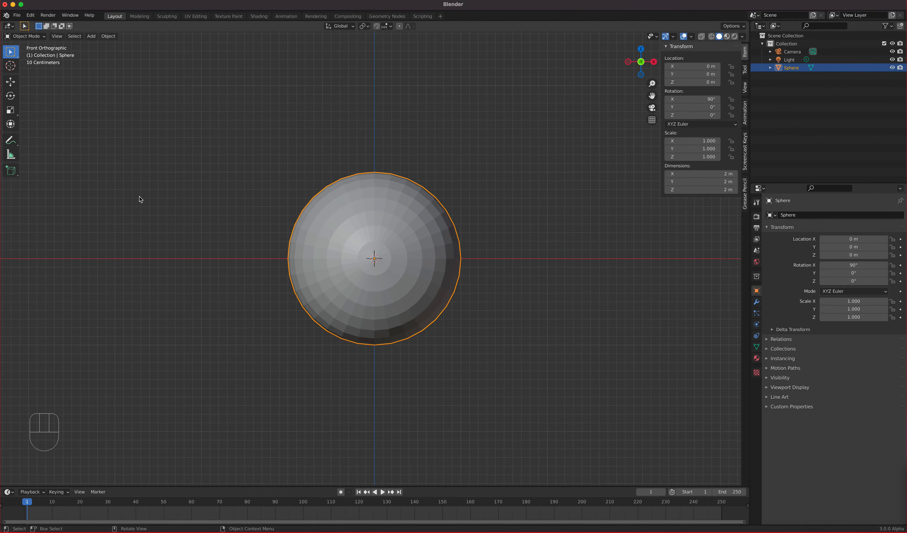
- Reset the sphere's X rotation to 0° in its numeric transform values
{"action": "left_click", "coordinate": [12, 98]}
{"action": "middle_click_drag", "start_coordinate": [528, 243], "coordinate": [476, 249]}
{"action": "left_click", "coordinate": [693, 99]}
{"action": "type", "text": "0"}
{"action": "key", "text": "Return"}
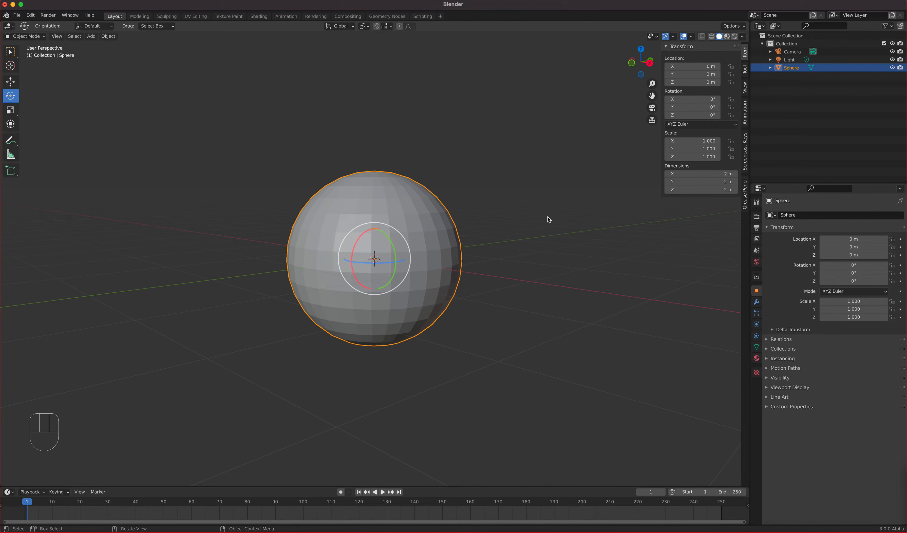
- Try a snapped 90° gizmo rotation of the sphere about X in the right orthographic view, and undo it
{"action": "key", "text": "KP_3"}
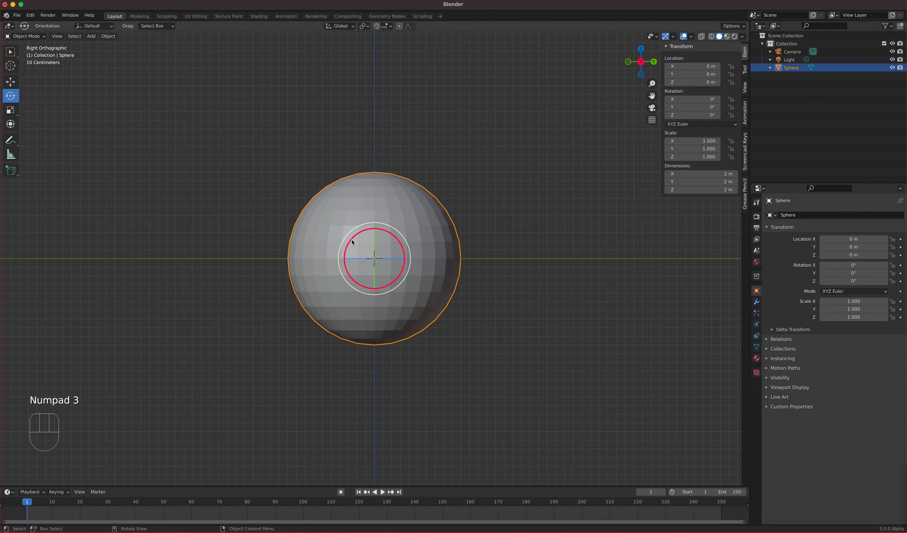
{"action": "left_click_drag", "start_coordinate": [363, 232], "coordinate": [335, 278], "text": "ctrl"}
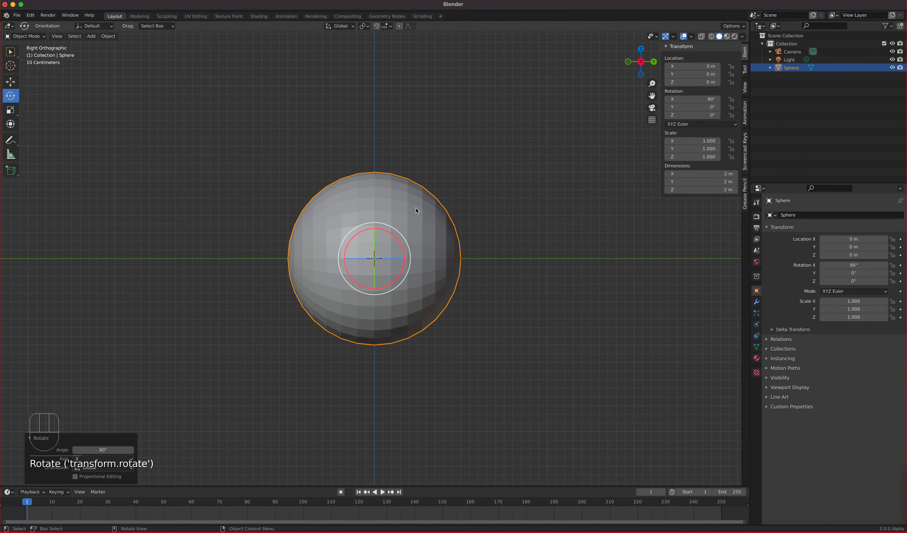
{"action": "key", "text": "super+z"}
{"action": "middle_click_drag", "start_coordinate": [314, 239], "coordinate": [393, 258]}
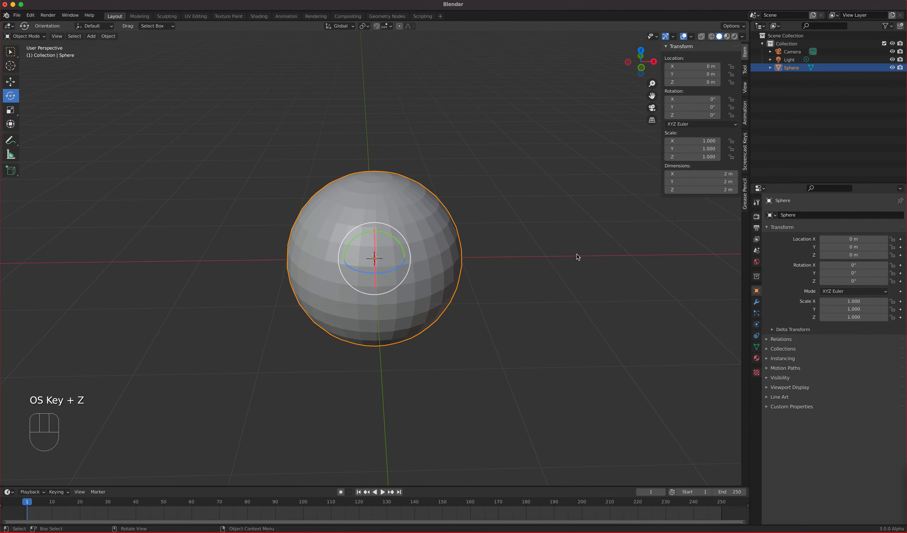
{"action": "left_click", "coordinate": [11, 51]}
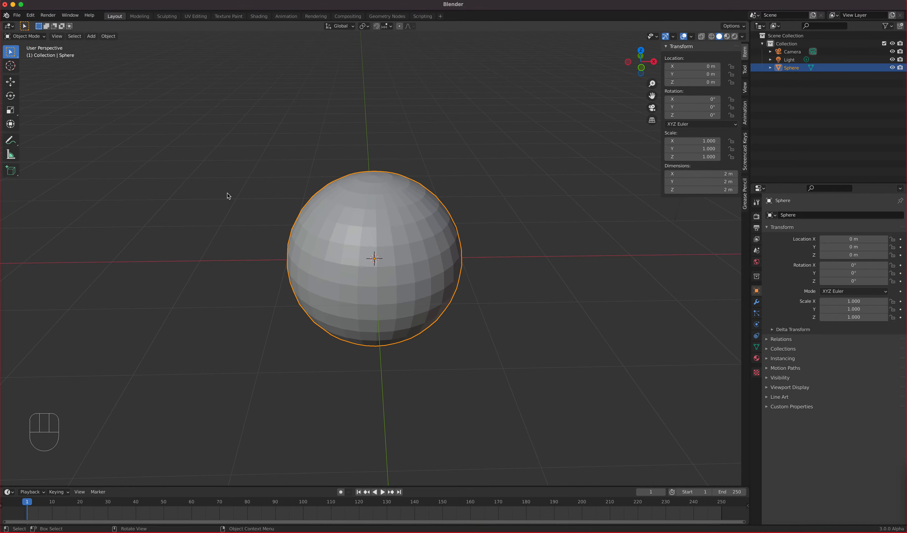
- Rotate the sphere 90° about the global X axis
{"action": "key", "text": "r"}
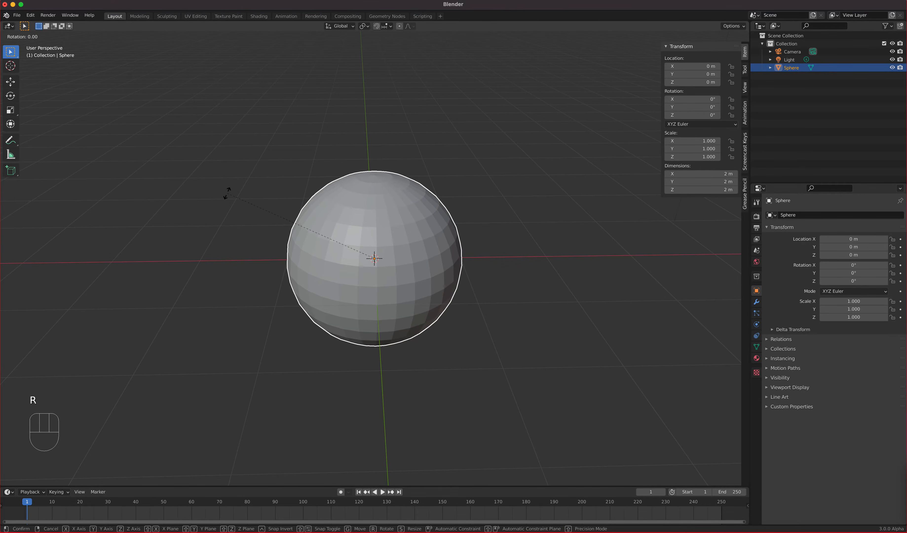
{"action": "key", "text": "x"}
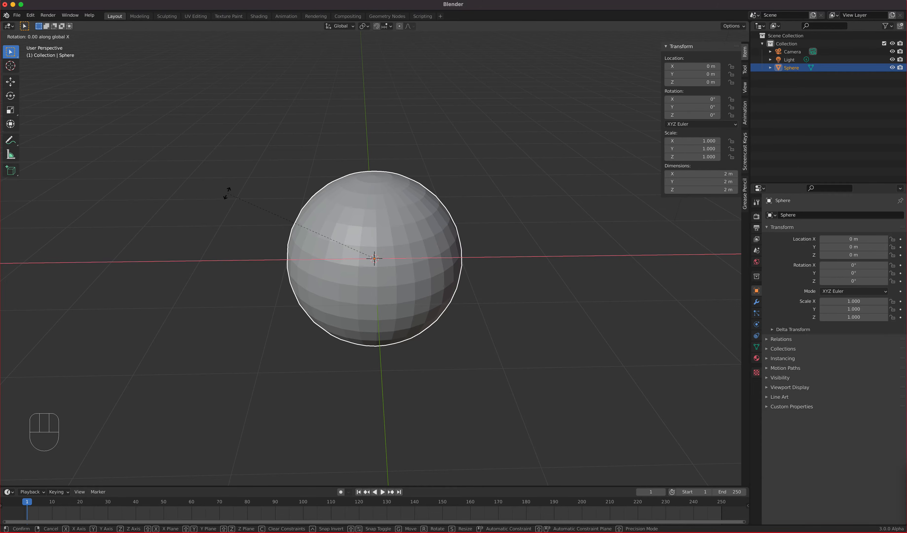
{"action": "type", "text": "90"}
{"action": "key", "text": "Return"}
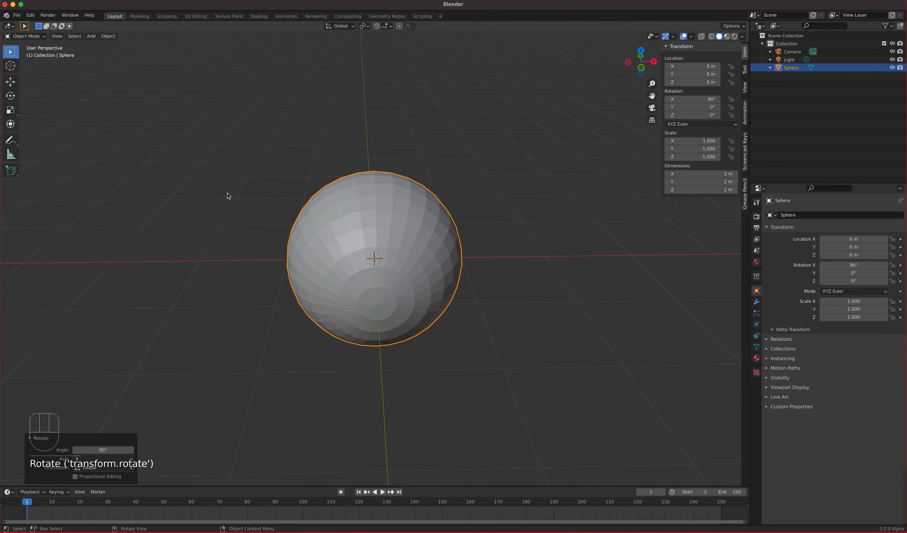
- Set the front orthographic view and enter Edit Mode on the sphere
{"action": "middle_click_drag", "start_coordinate": [494, 311], "coordinate": [470, 297]}
{"action": "scroll", "coordinate": [469, 297], "scroll_direction": "down", "scroll_amount": 1}
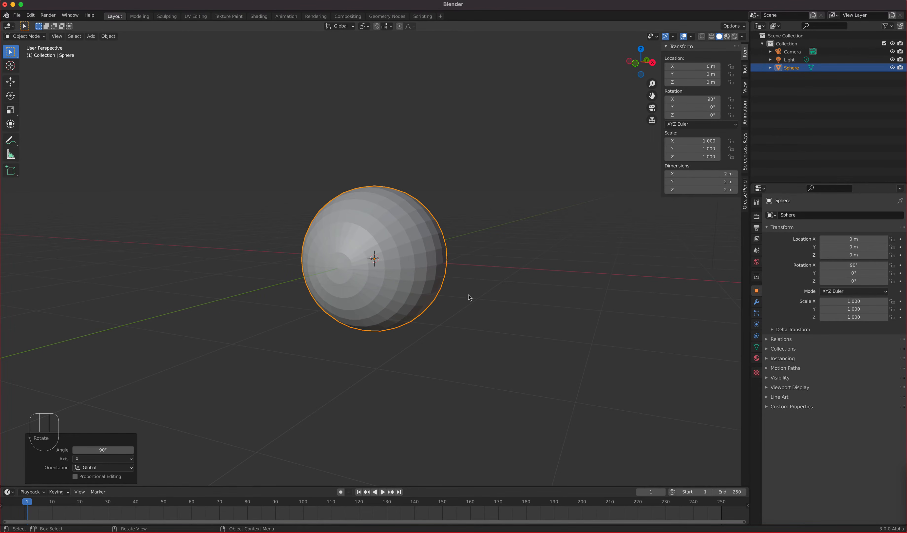
{"action": "scroll", "coordinate": [469, 297], "scroll_direction": "up", "scroll_amount": 1}
{"action": "middle_click_drag", "start_coordinate": [412, 269], "coordinate": [442, 271]}
{"action": "key", "text": "KP_1"}
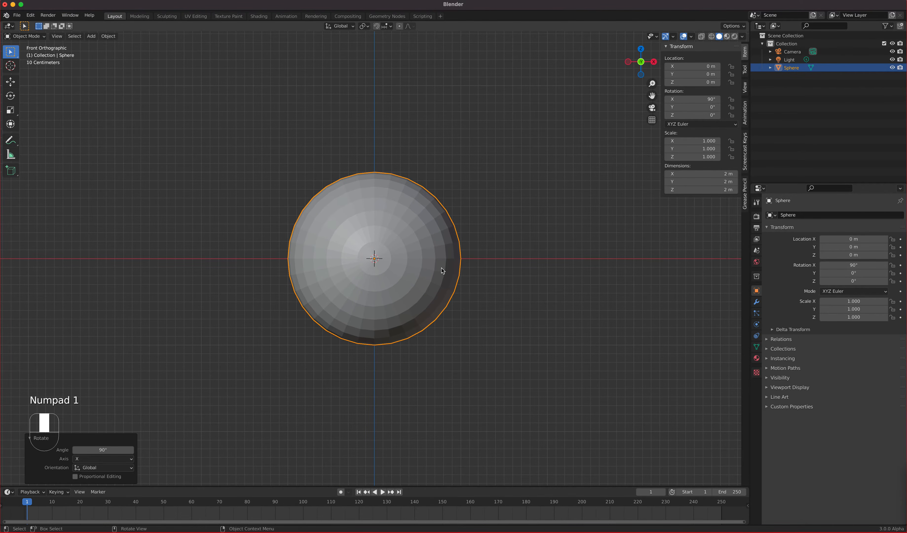
{"action": "scroll", "coordinate": [442, 271], "scroll_direction": "up", "scroll_amount": 3}
{"action": "scroll", "coordinate": [439, 265], "scroll_direction": "up", "scroll_amount": 1}
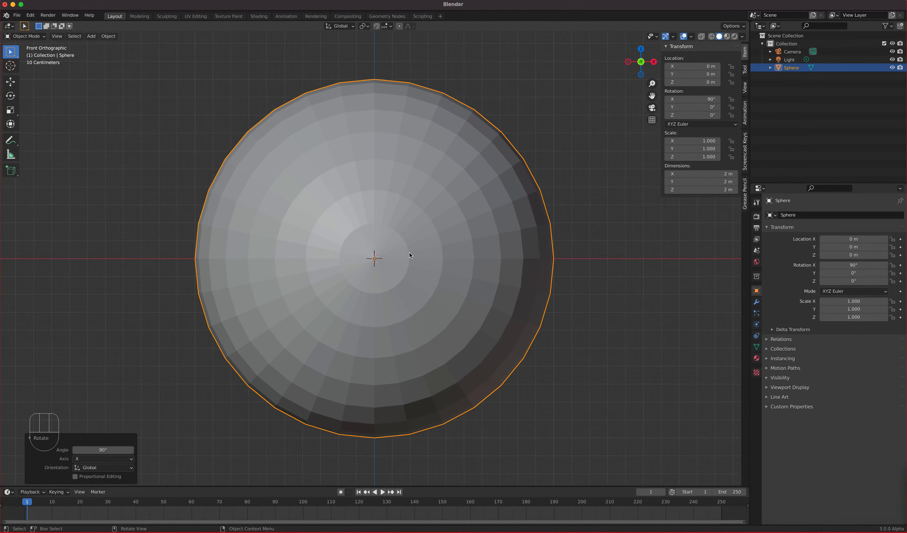
{"action": "key", "text": "Tab"}
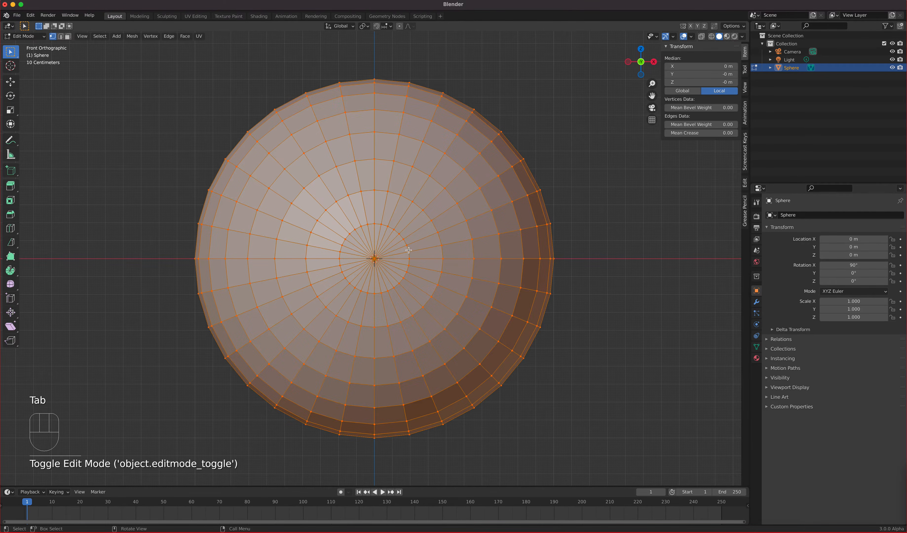
{"action": "left_click", "coordinate": [31, 37]}
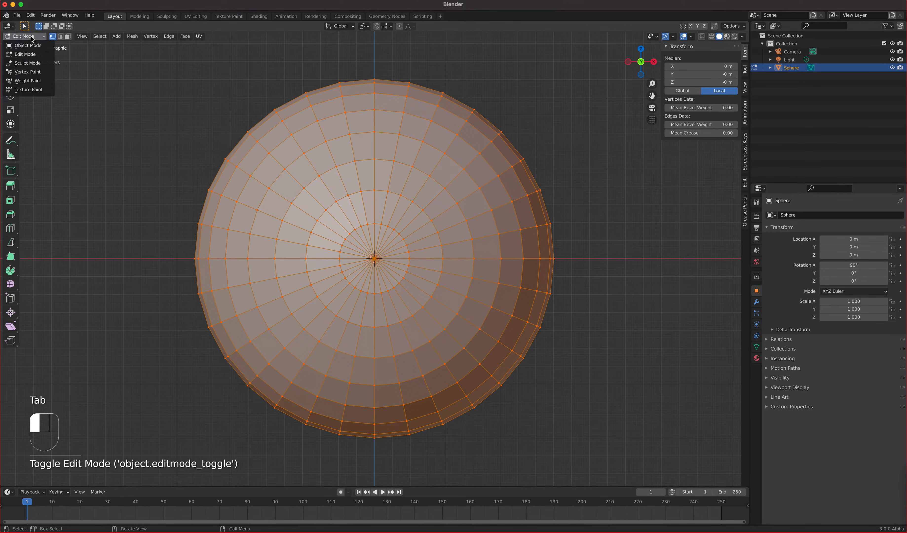
{"action": "left_click", "coordinate": [31, 55]}
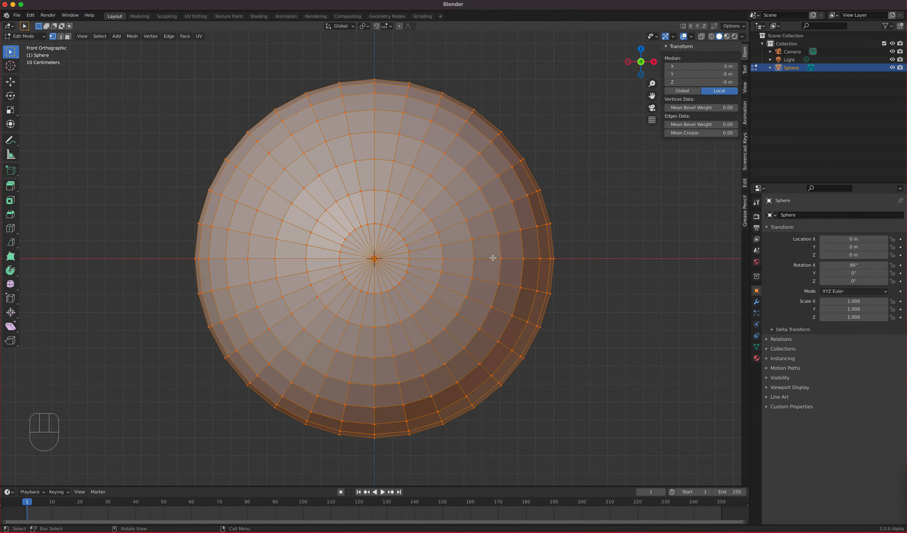
- Turn on X-ray to see through the sphere's mesh, and return to the front orthographic view
{"action": "middle_click_drag", "start_coordinate": [473, 176], "coordinate": [445, 204]}
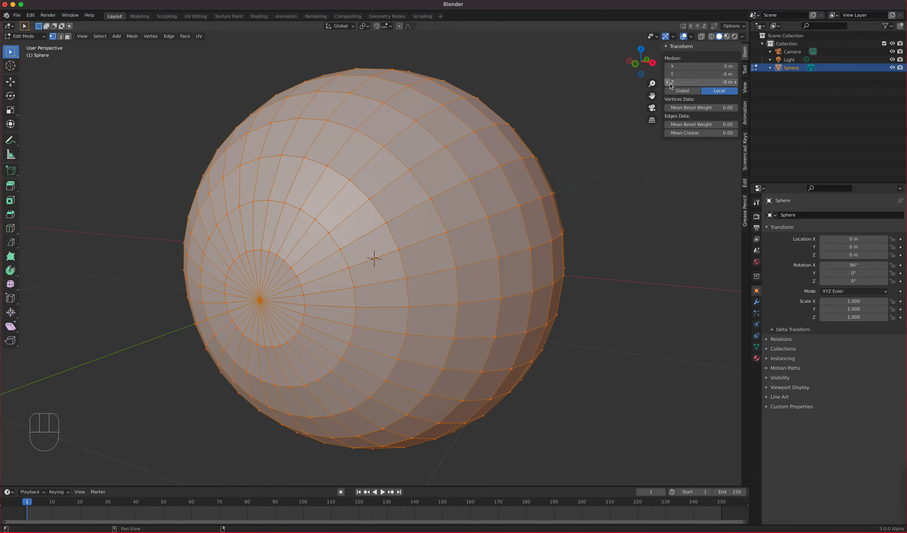
{"action": "left_click", "coordinate": [702, 37]}
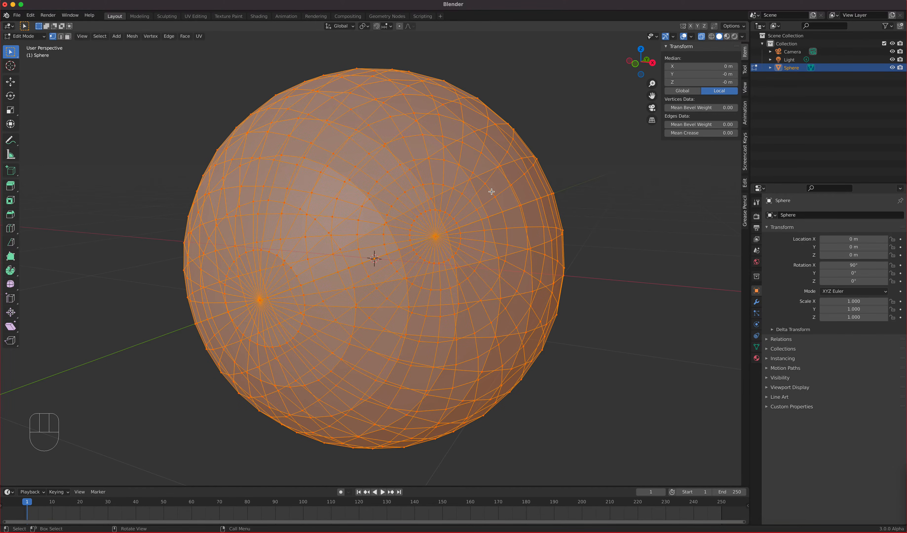
{"action": "key", "text": "KP_1"}
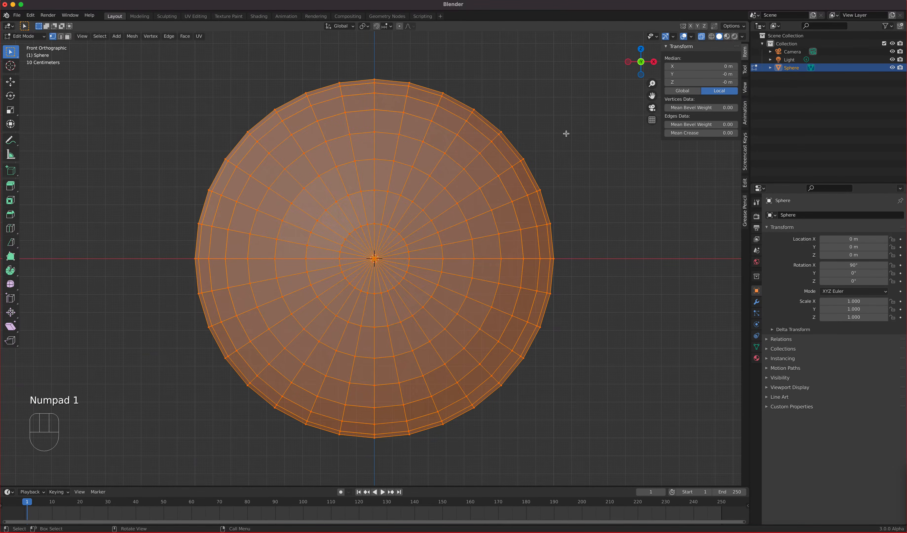
- With X-ray off, box-select the visible vertices around the sphere's front pole and check the selection from the side
{"action": "left_click", "coordinate": [701, 36]}
{"action": "left_click_drag", "start_coordinate": [468, 183], "coordinate": [304, 331]}
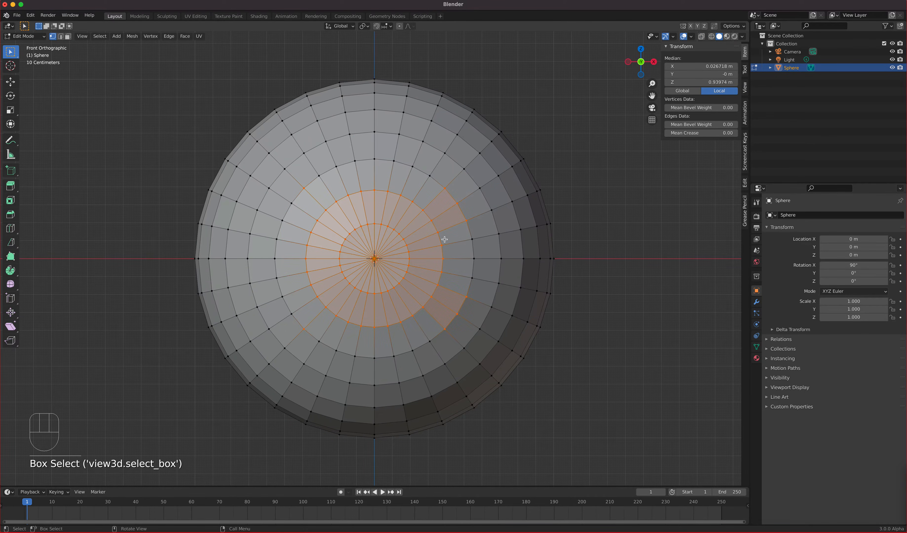
{"action": "middle_click_drag", "start_coordinate": [661, 234], "coordinate": [610, 226]}
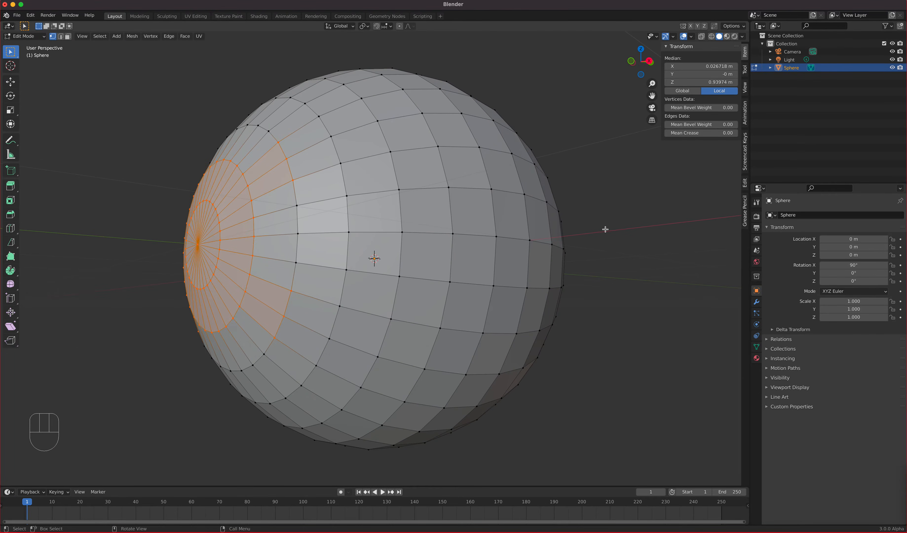
{"action": "key", "text": "KP_1"}
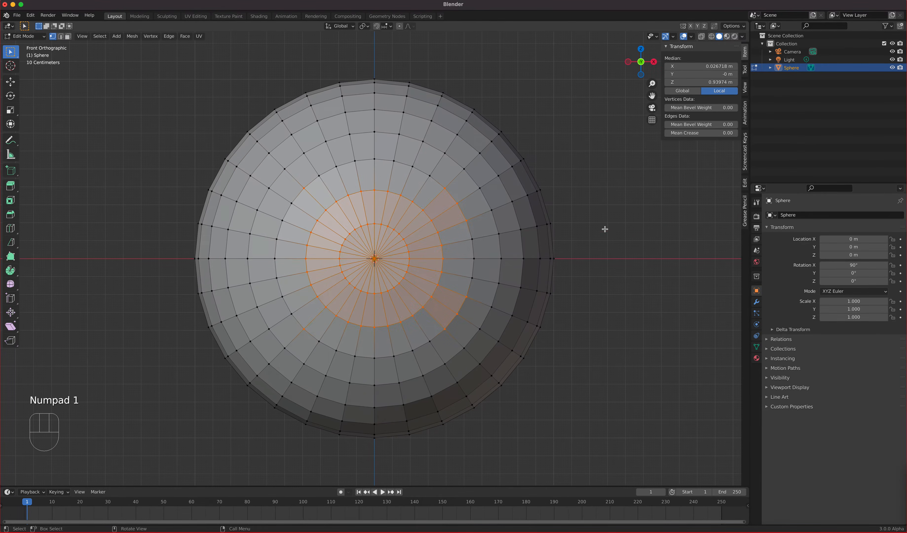
- With X-ray on, box-select the vertices through the sphere around its centre in the front view
{"action": "left_click", "coordinate": [701, 36]}
{"action": "left_click_drag", "start_coordinate": [480, 170], "coordinate": [264, 360]}
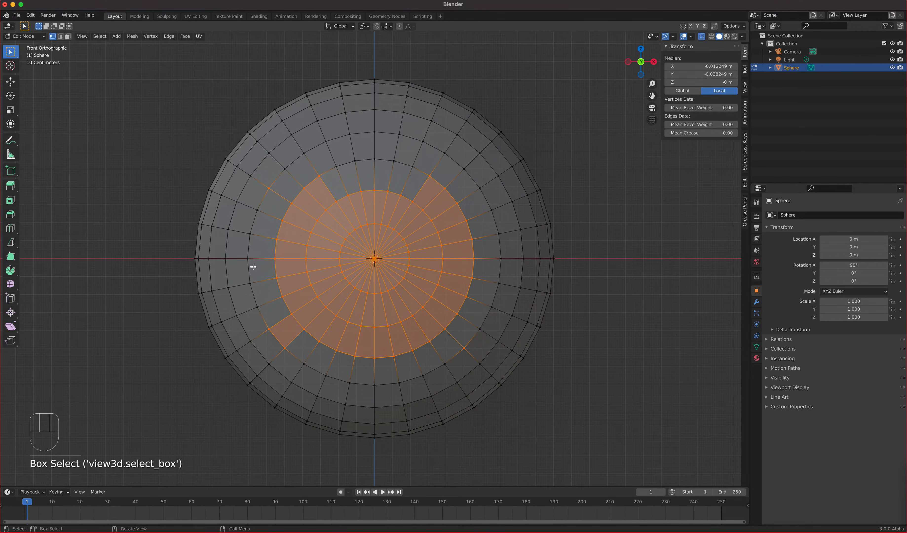
{"action": "left_click_drag", "start_coordinate": [245, 162], "coordinate": [507, 366]}
{"action": "middle_click_drag", "start_coordinate": [611, 310], "coordinate": [592, 297]}
{"action": "key", "text": "KP_1"}
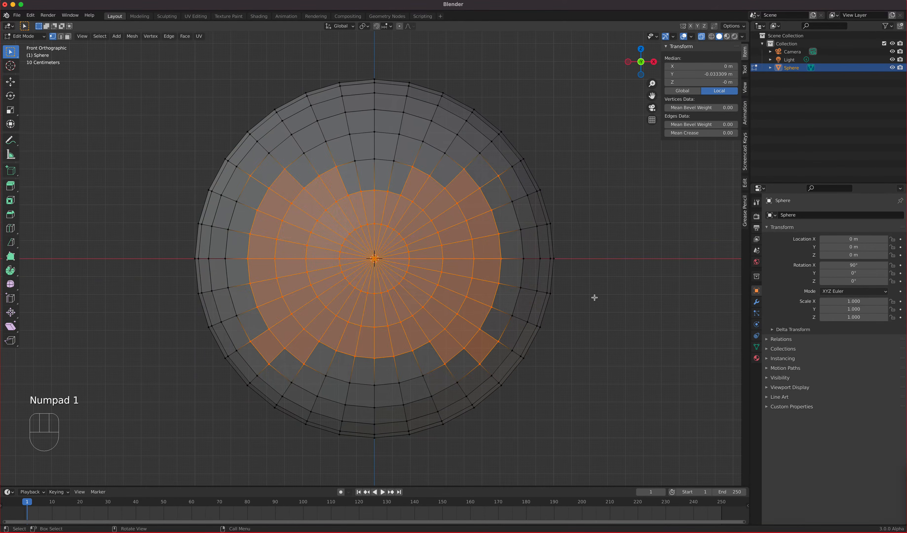
- Select all of the sphere's vertices
{"action": "left_click", "coordinate": [701, 36]}
{"action": "left_click", "coordinate": [701, 36]}
{"action": "key", "text": "a"}
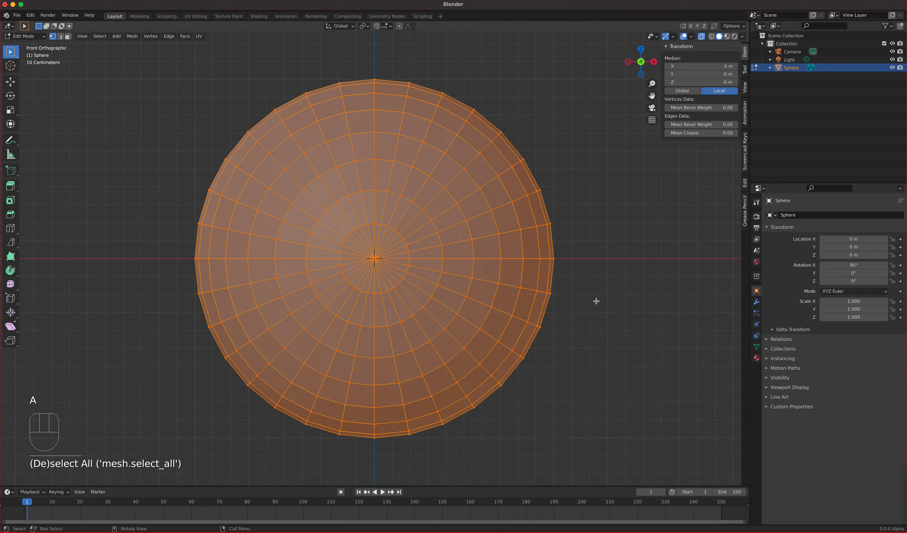
{"action": "key", "text": "a"}
{"action": "key", "text": "a"}
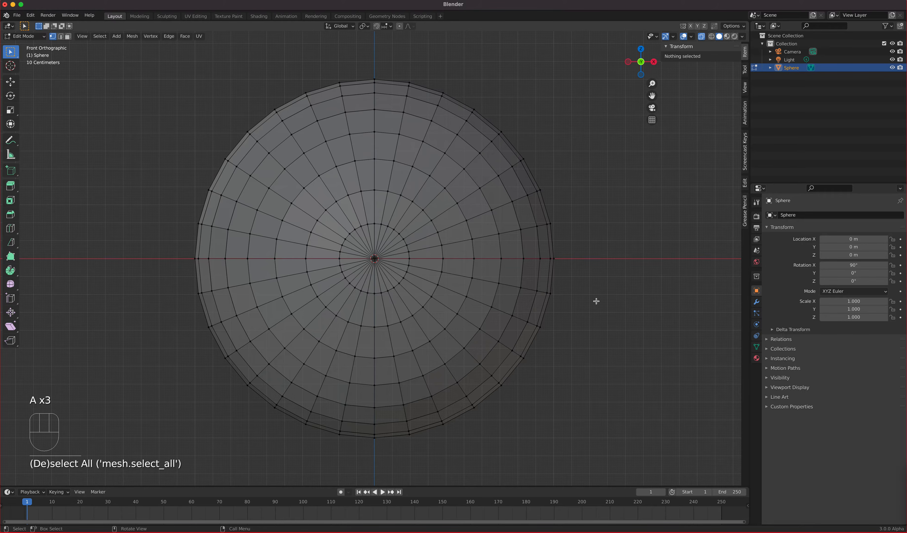
{"action": "key", "text": "a"}
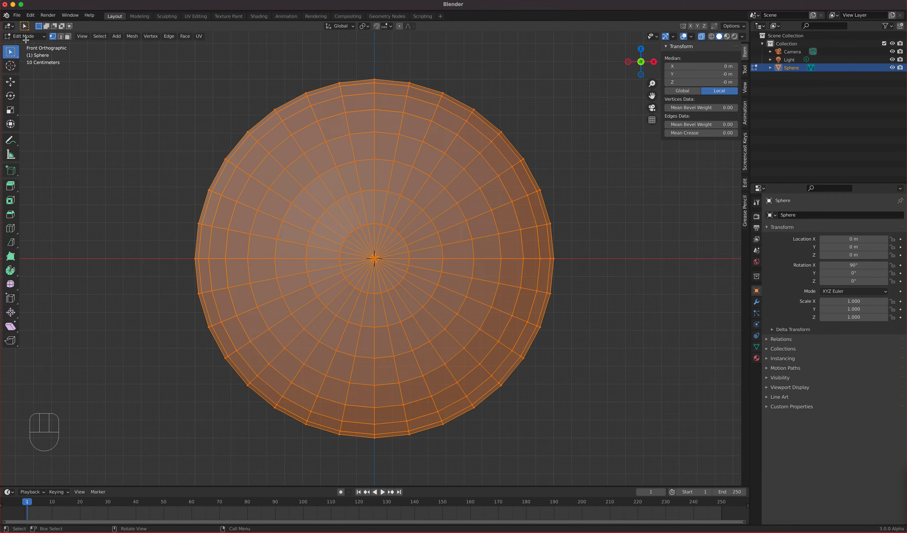
- Switch the sphere to Object Mode to compare its available tools, and return to Edit Mode
{"action": "key", "text": "Tab"}
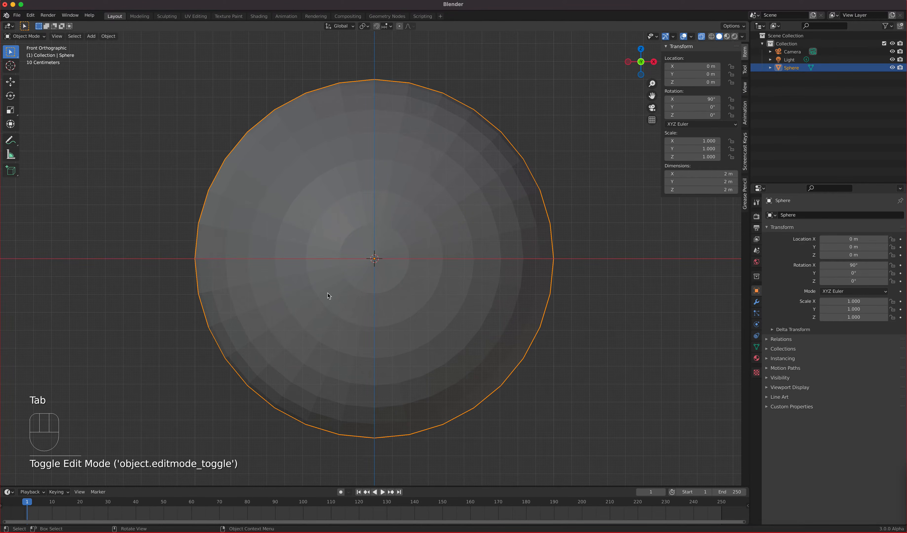
{"action": "key", "text": "Tab"}
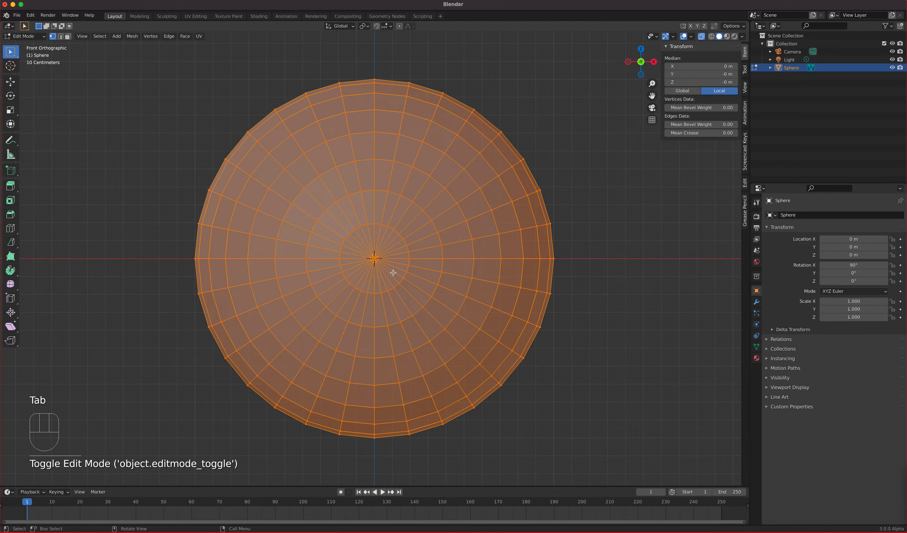
{"action": "key", "text": "Tab"}
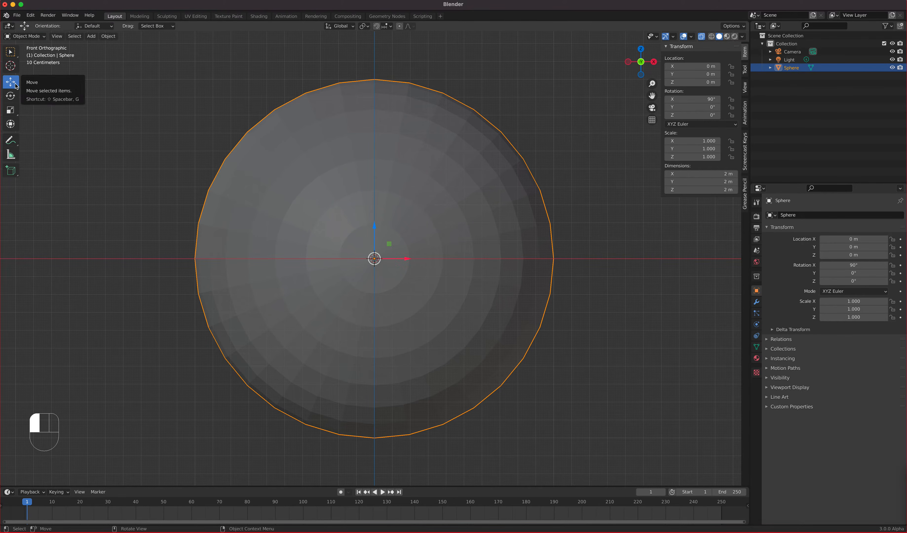
{"action": "left_click", "coordinate": [13, 109]}
{"action": "left_click", "coordinate": [12, 52]}
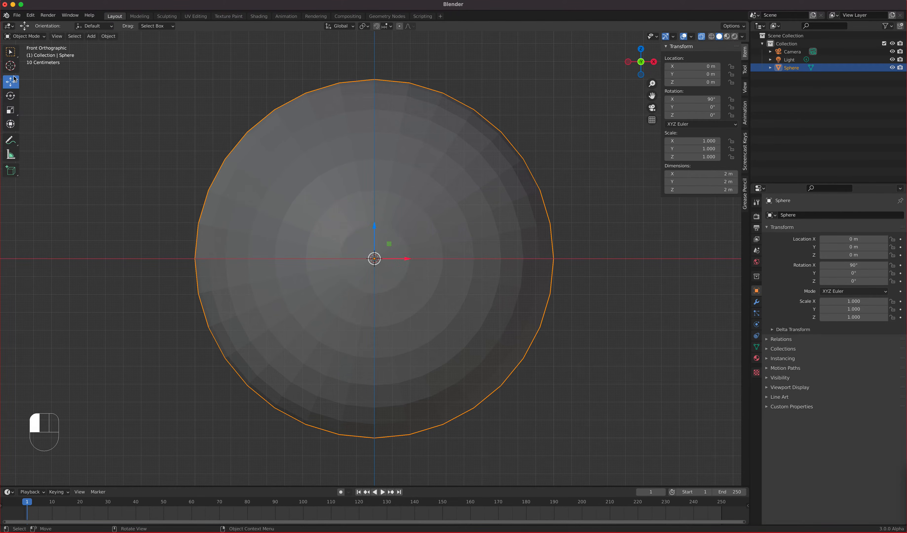
{"action": "left_click", "coordinate": [29, 36]}
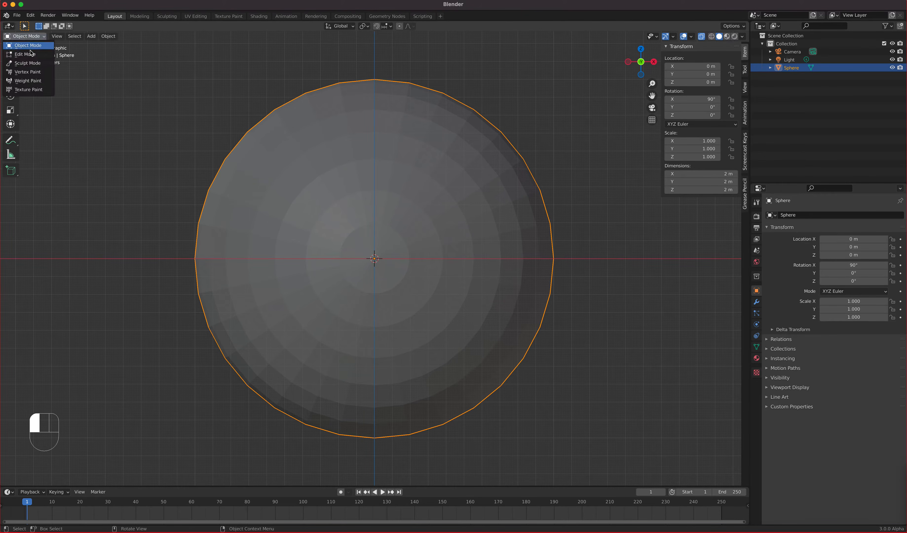
{"action": "left_click", "coordinate": [25, 54]}
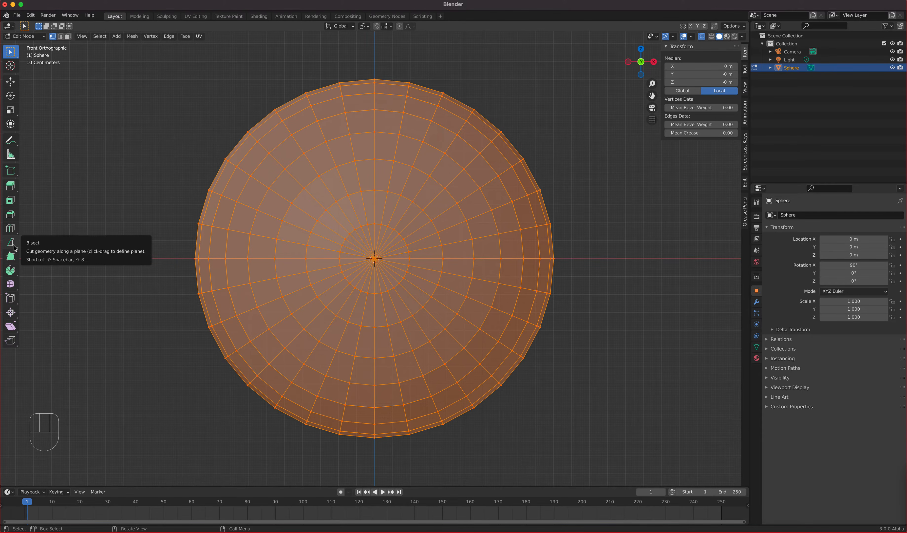
- Explore the grouped mesh cutting tools by switching between Knife and Bisect, finishing with Knife active
{"action": "left_click_drag", "start_coordinate": [14, 248], "coordinate": [73, 240]}
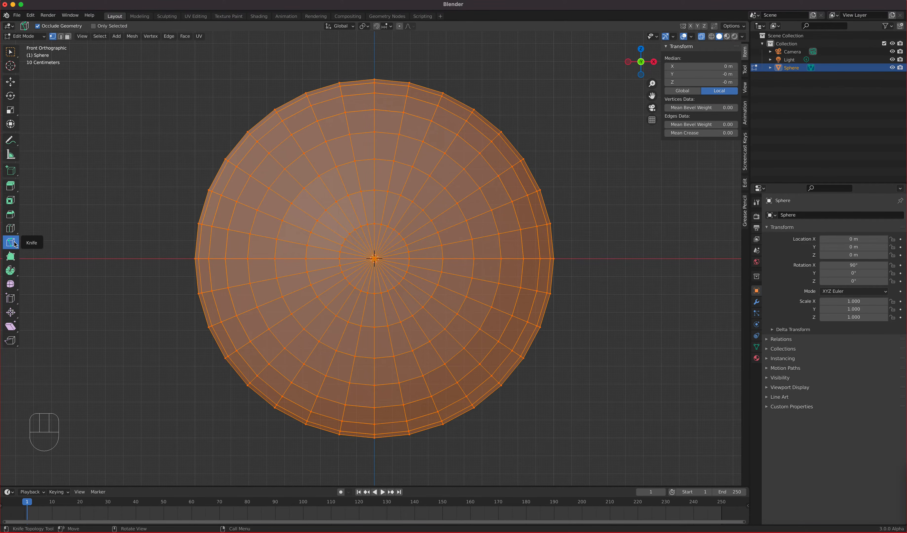
{"action": "left_click_drag", "start_coordinate": [15, 244], "coordinate": [96, 214]}
{"action": "left_click_drag", "start_coordinate": [12, 190], "coordinate": [61, 191]}
{"action": "left_click_drag", "start_coordinate": [123, 181], "coordinate": [130, 196]}
{"action": "left_click", "coordinate": [8, 247]}
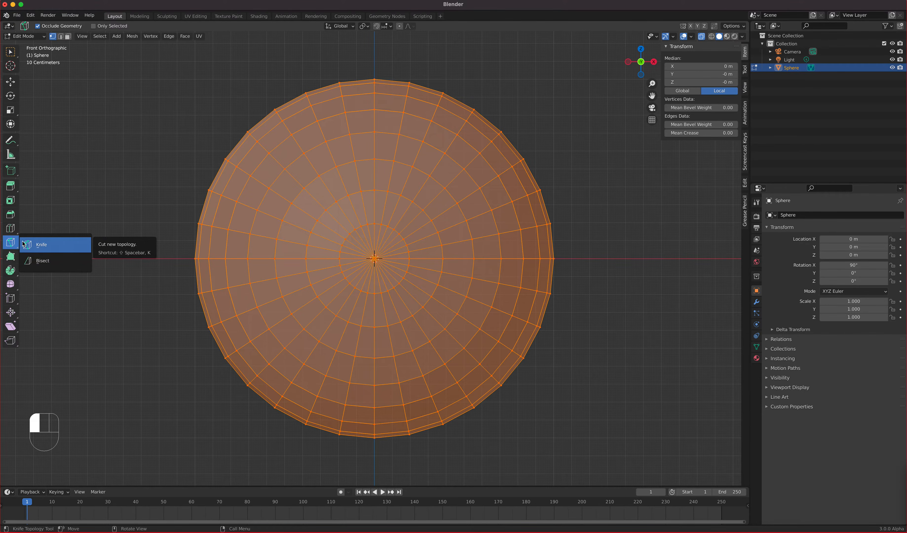
{"action": "left_click", "coordinate": [42, 260]}
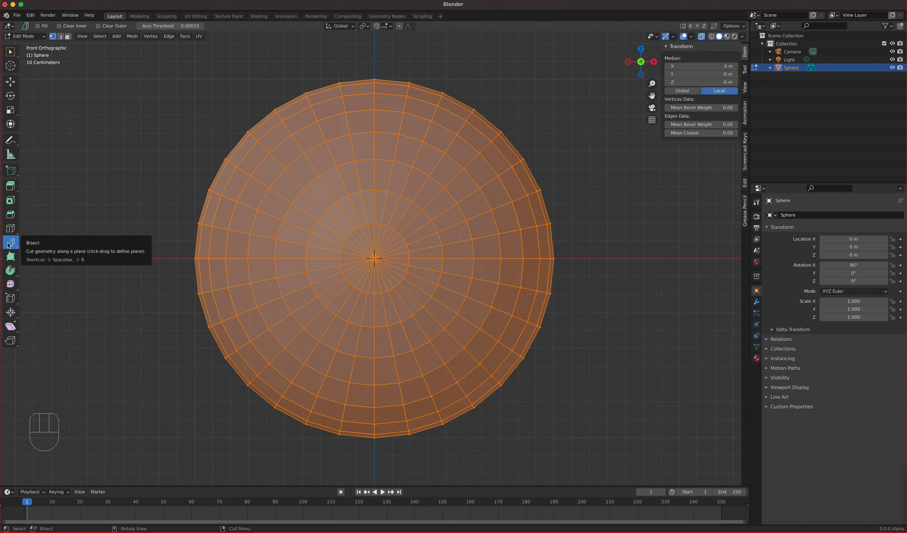
{"action": "left_click_drag", "start_coordinate": [9, 244], "coordinate": [49, 250]}
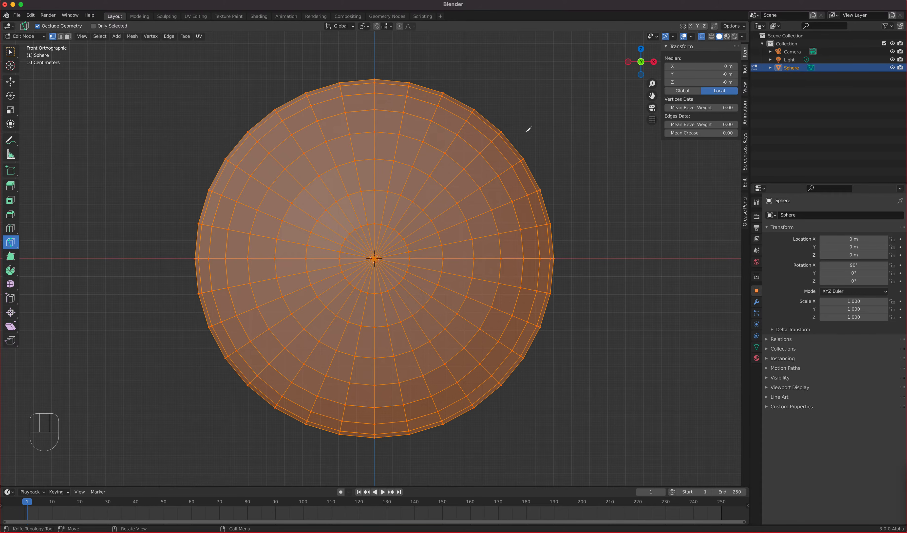
- Draw a freehand Knife cut around the sphere's front in the front view, and inspect it with X-ray off
{"action": "mouse_move", "coordinate": [516, 142]}
{"action": "left_mouse_down"}
{"action": "mouse_move", "coordinate": [441, 196]}
{"action": "mouse_move", "coordinate": [374, 185]}
{"action": "mouse_move", "coordinate": [302, 157]}
{"action": "mouse_move", "coordinate": [249, 214]}
{"action": "mouse_move", "coordinate": [264, 306]}
{"action": "mouse_move", "coordinate": [381, 325]}
{"action": "mouse_move", "coordinate": [399, 360]}
{"action": "mouse_move", "coordinate": [486, 352]}
{"action": "mouse_move", "coordinate": [533, 255]}
{"action": "mouse_move", "coordinate": [533, 161]}
{"action": "mouse_move", "coordinate": [515, 146]}
{"action": "left_mouse_up"}
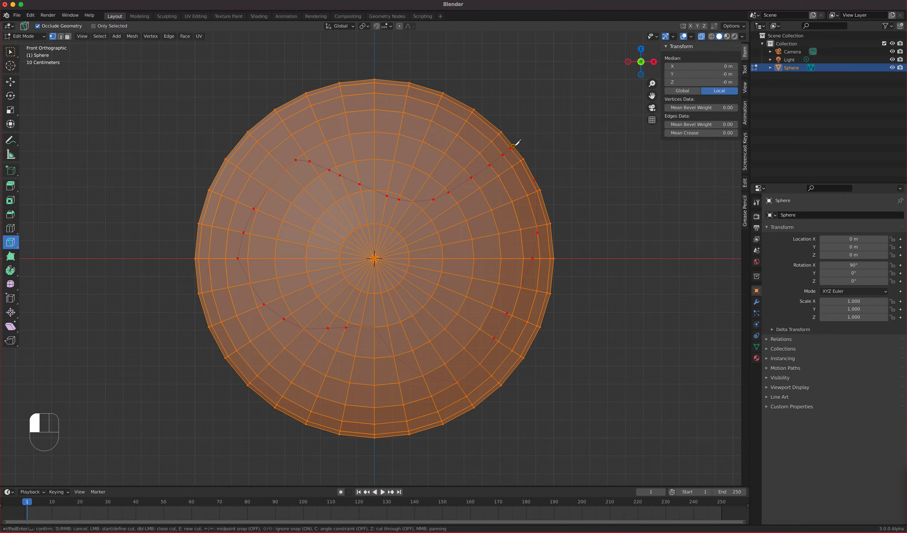
{"action": "left_click_drag", "start_coordinate": [515, 146], "coordinate": [514, 146]}
{"action": "key", "text": "Return"}
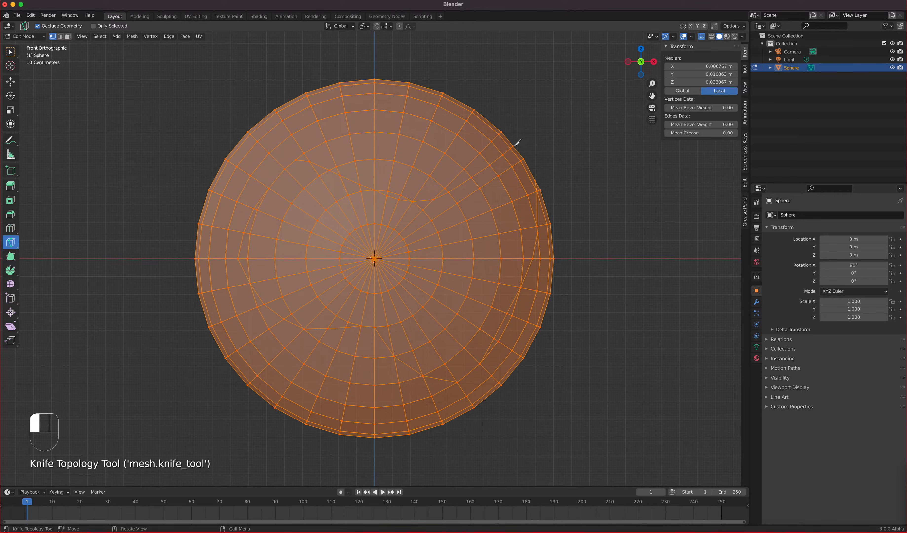
{"action": "middle_click_drag", "start_coordinate": [549, 205], "coordinate": [497, 250]}
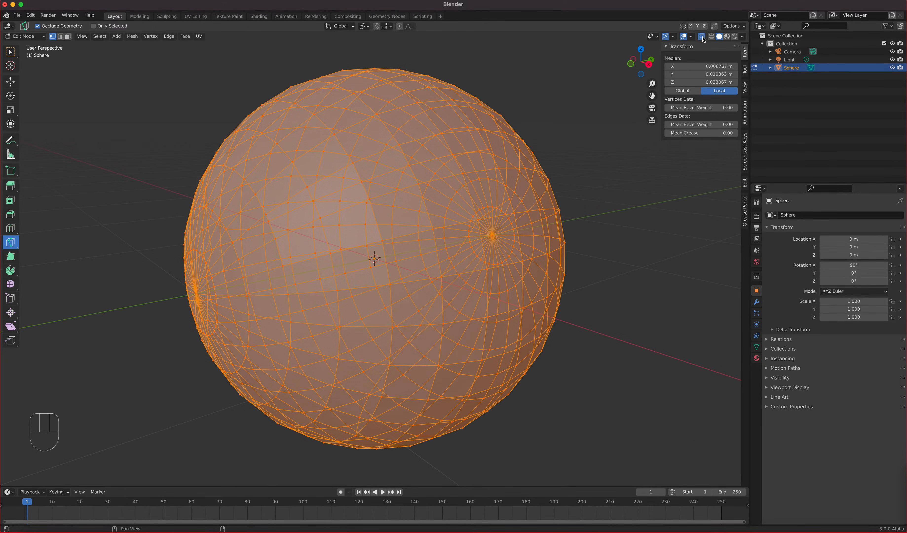
{"action": "key", "text": "alt+z"}
{"action": "middle_click_drag", "start_coordinate": [506, 197], "coordinate": [411, 240]}
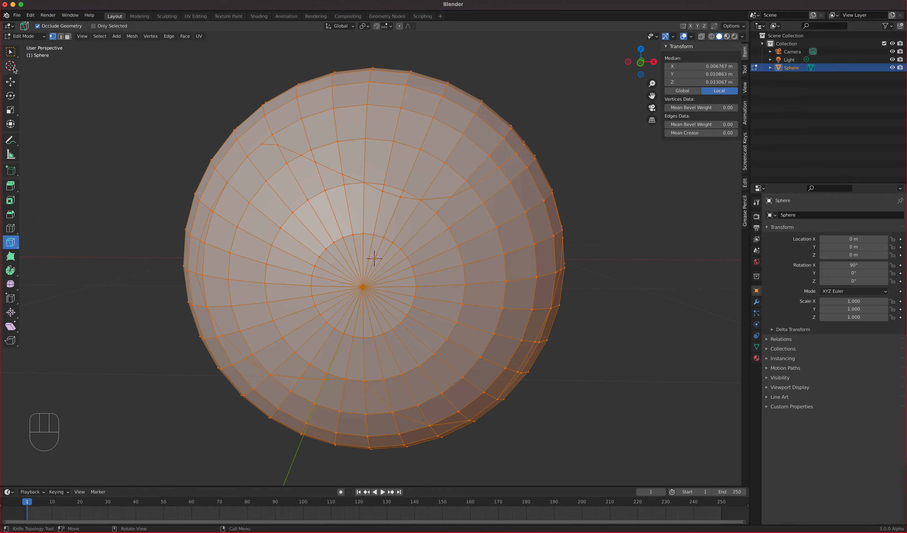
- Switch back to the Select Box tool and undo the Knife cut in the front orthographic view
{"action": "left_click", "coordinate": [11, 52]}
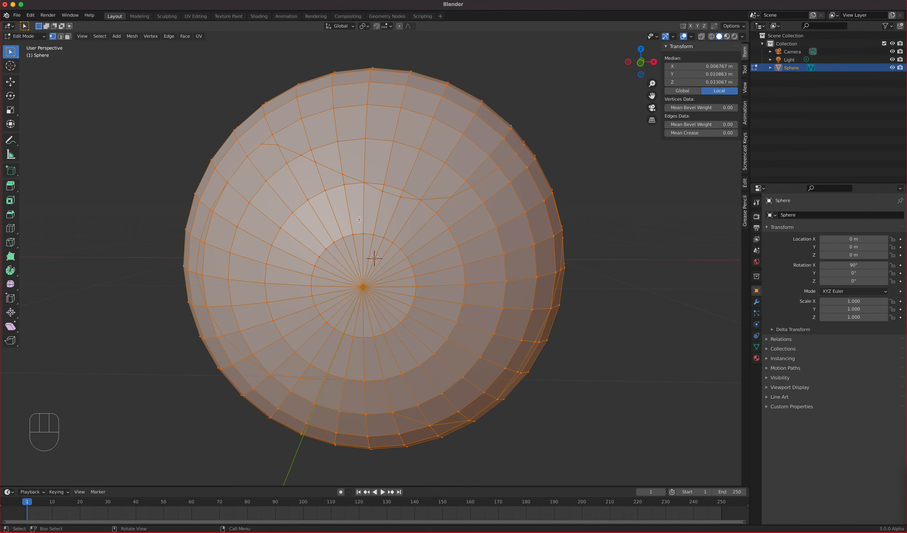
{"action": "key", "text": "KP_1"}
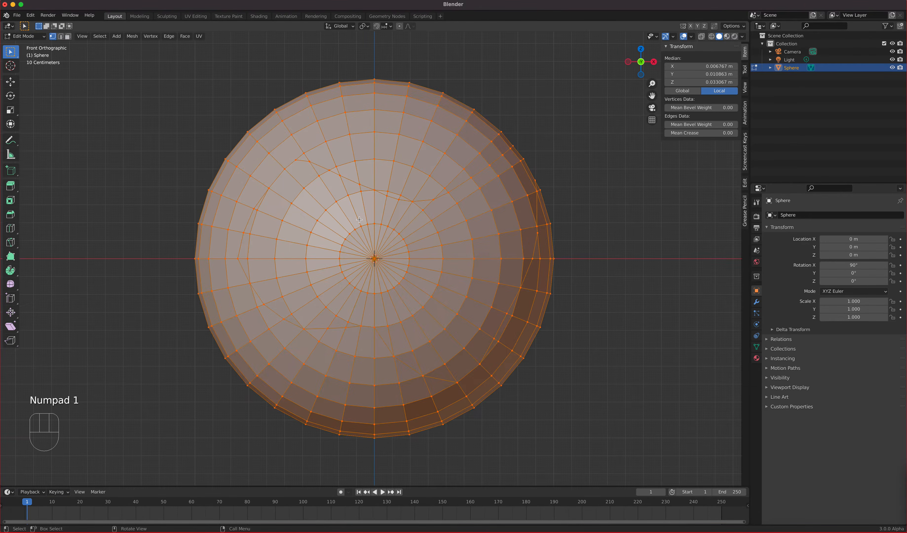
{"action": "key", "text": "super"}
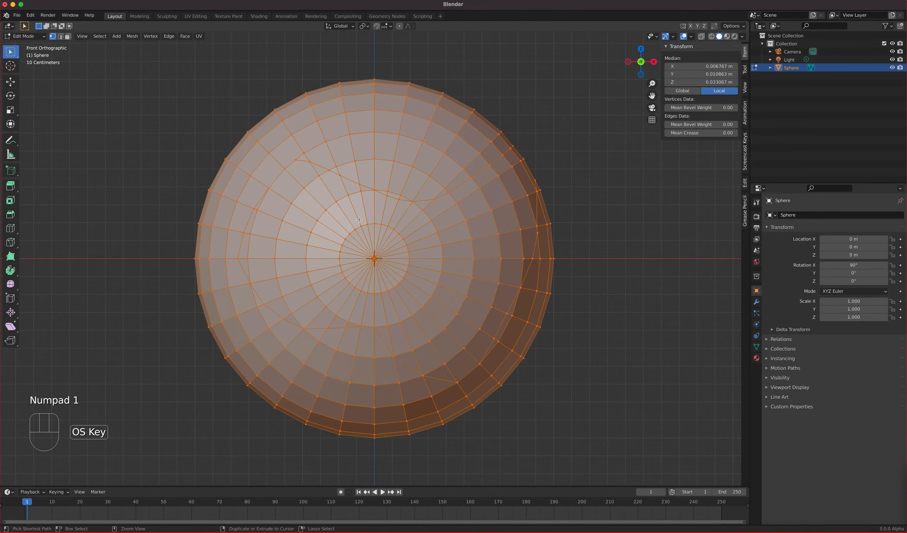
{"action": "key", "text": "super+z"}
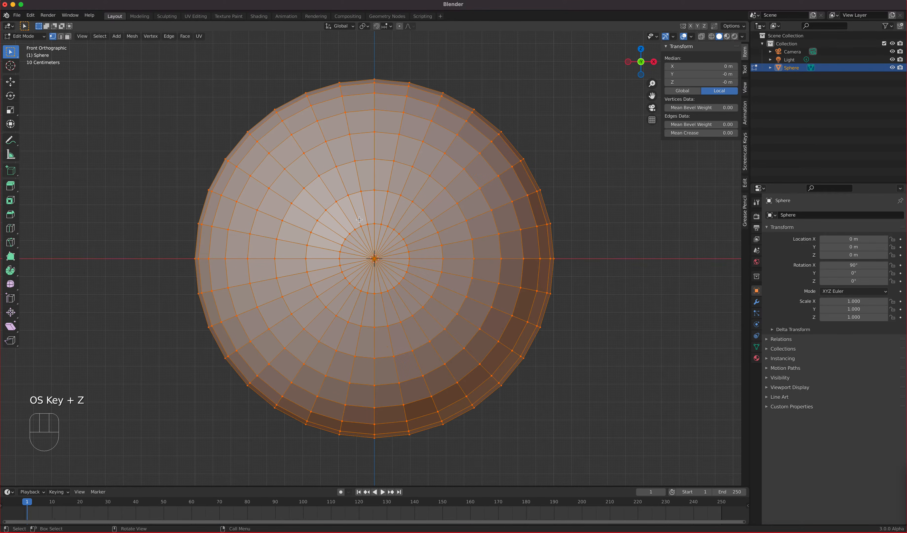
- Activate the Bisect tool, clear the mesh selection, and try to cut the sphere with nothing selected
{"action": "left_click_drag", "start_coordinate": [15, 243], "coordinate": [70, 269]}
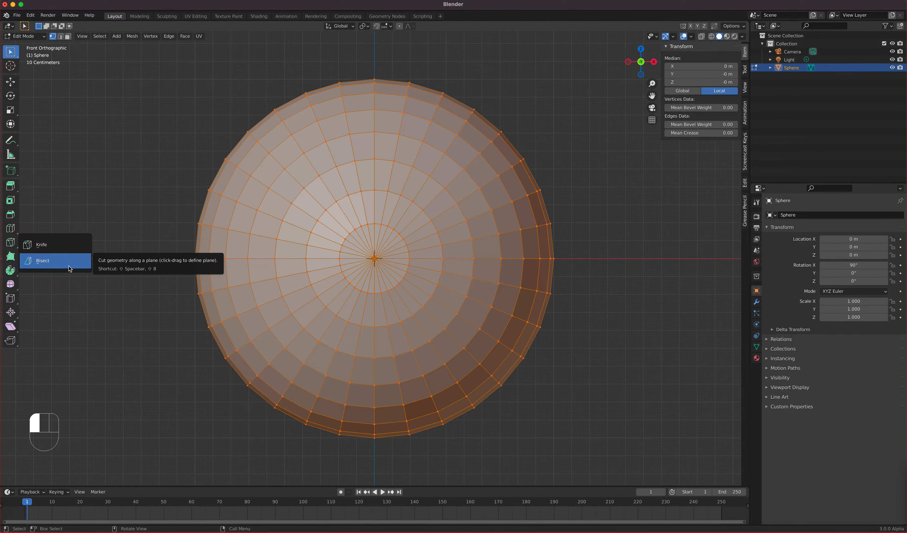
{"action": "left_click_drag", "start_coordinate": [69, 268], "coordinate": [69, 267]}
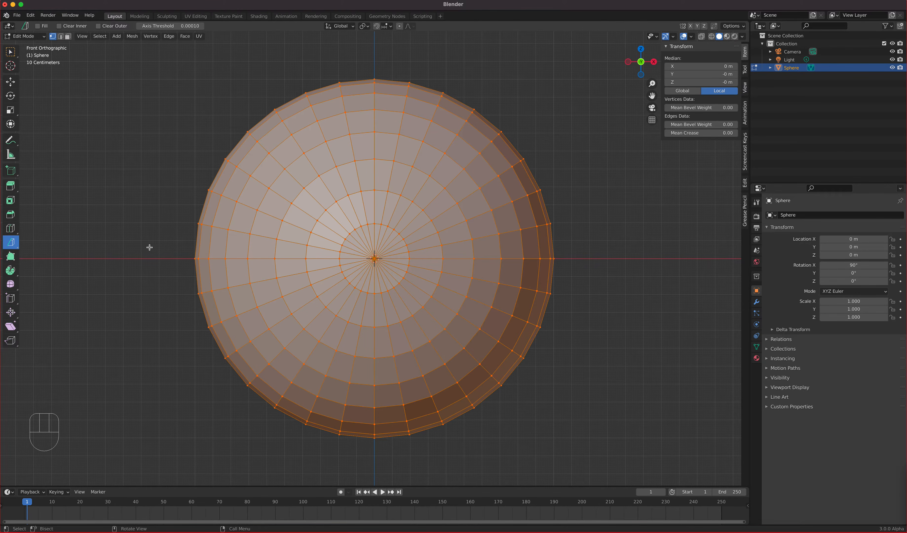
{"action": "key", "text": "a"}
{"action": "key", "text": "a"}
{"action": "key", "text": "a"}
{"action": "left_click", "coordinate": [211, 237]}
{"action": "mouse_move", "coordinate": [211, 240]}
{"action": "left_mouse_down"}
{"action": "mouse_move", "coordinate": [428, 243]}
{"action": "mouse_move", "coordinate": [213, 226]}
{"action": "left_mouse_up"}
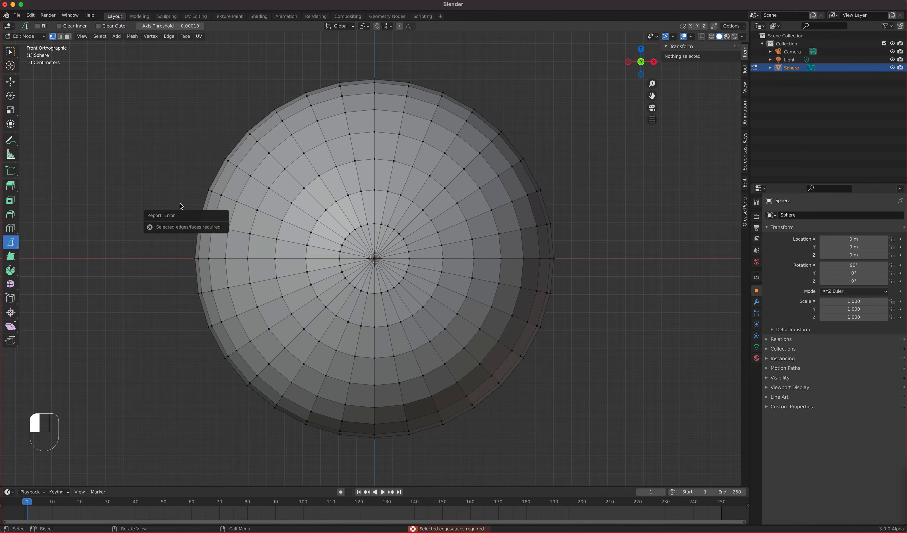
- Select the whole mesh and bisect it in the front view with a nearly horizontal line slightly above the centre
{"action": "key", "text": "a"}
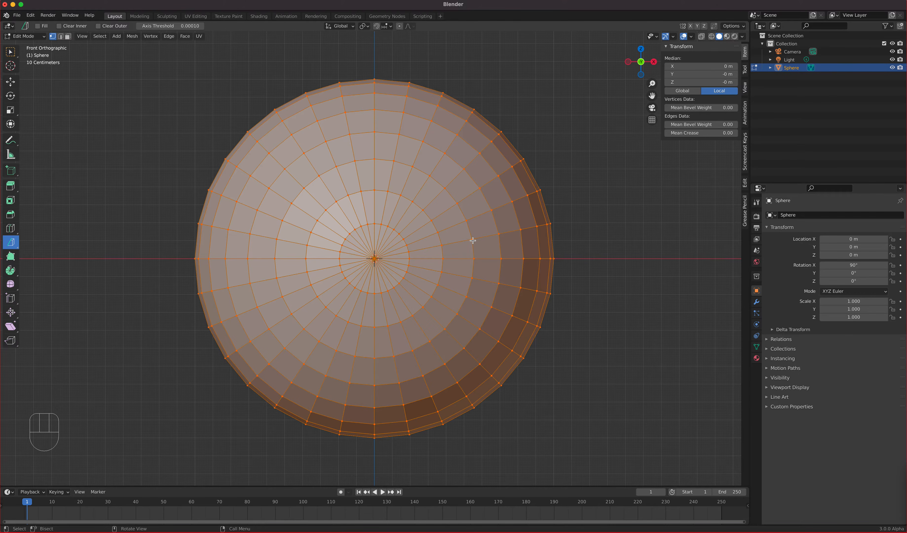
{"action": "middle_click_drag", "start_coordinate": [583, 296], "coordinate": [604, 311]}
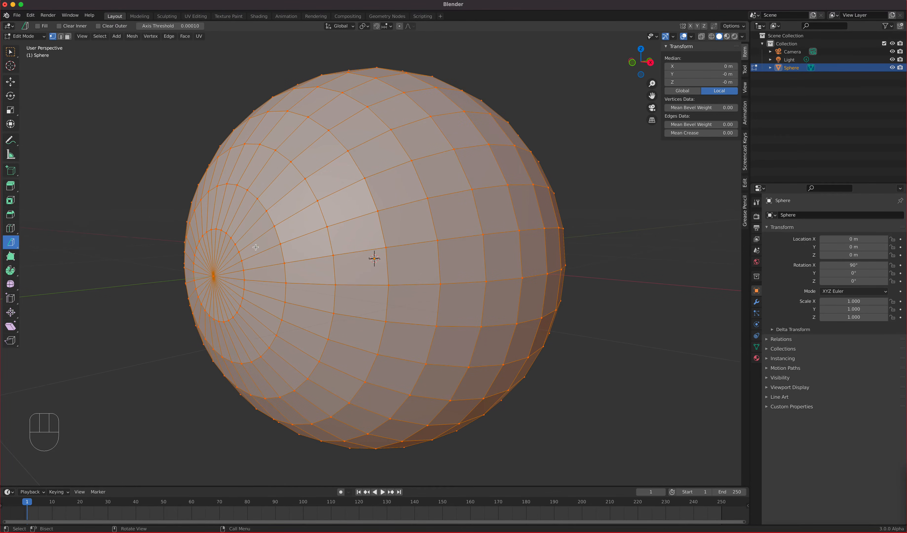
{"action": "key", "text": "KP_1"}
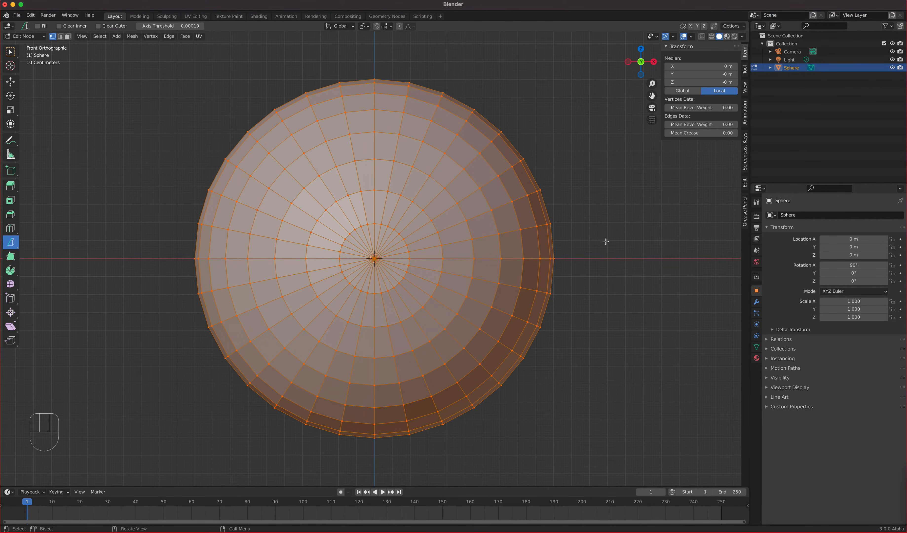
{"action": "left_click_drag", "start_coordinate": [613, 247], "coordinate": [131, 246]}
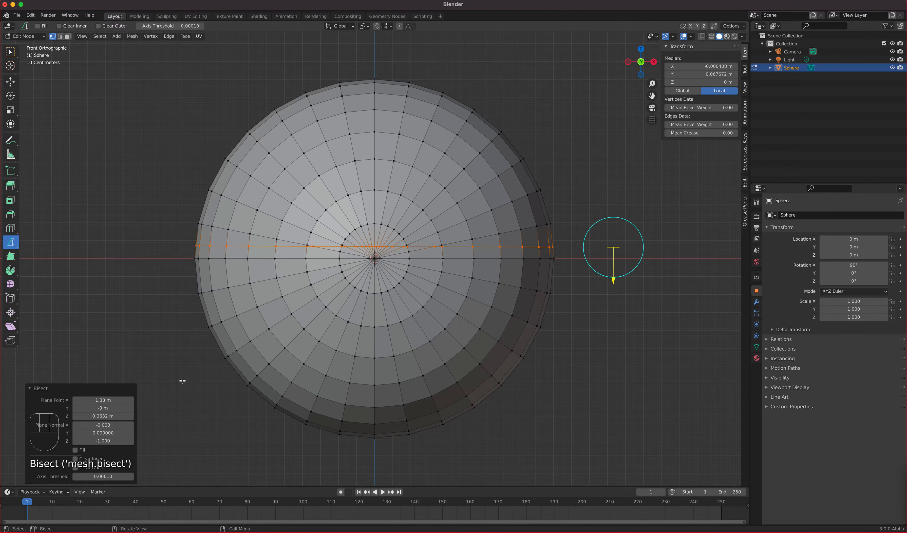
- Level the Bisect cut by setting its plane normal X and Y to 0
{"action": "left_click", "coordinate": [98, 389]}
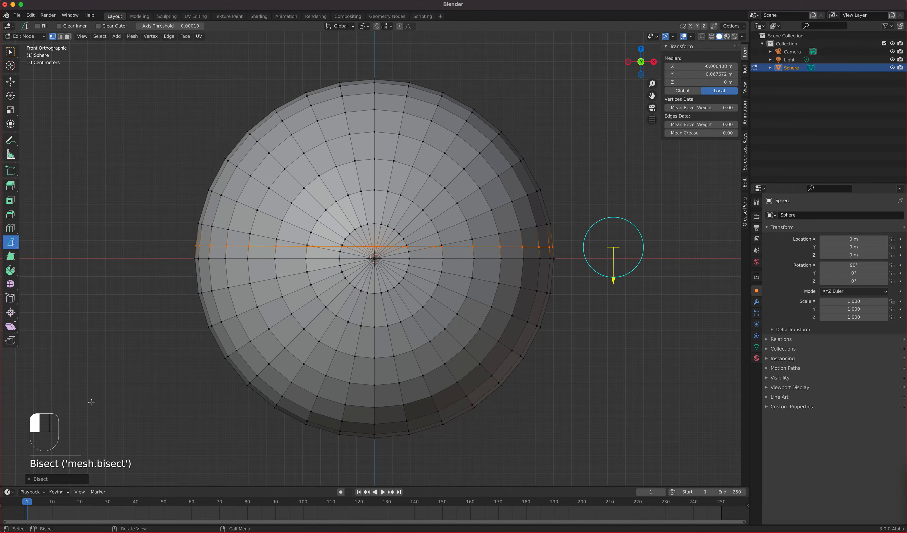
{"action": "left_click", "coordinate": [34, 479]}
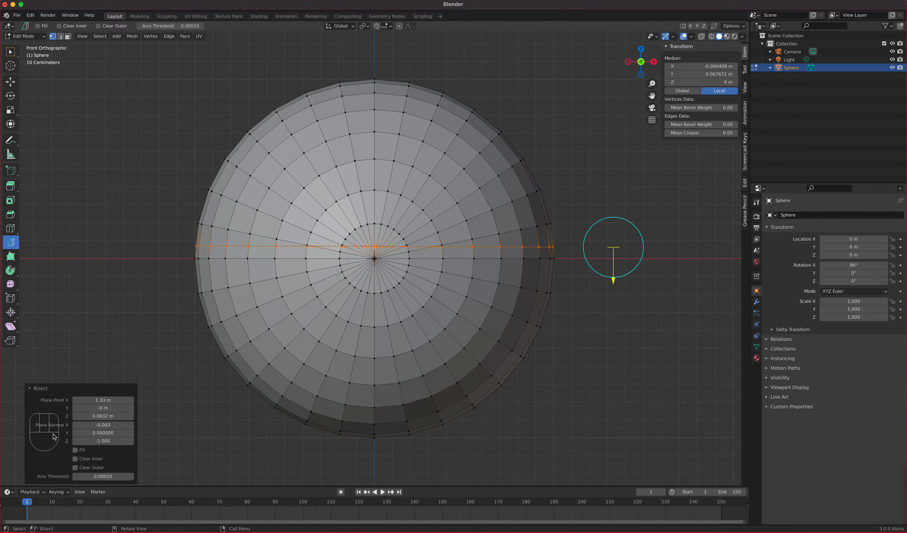
{"action": "left_click", "coordinate": [105, 426]}
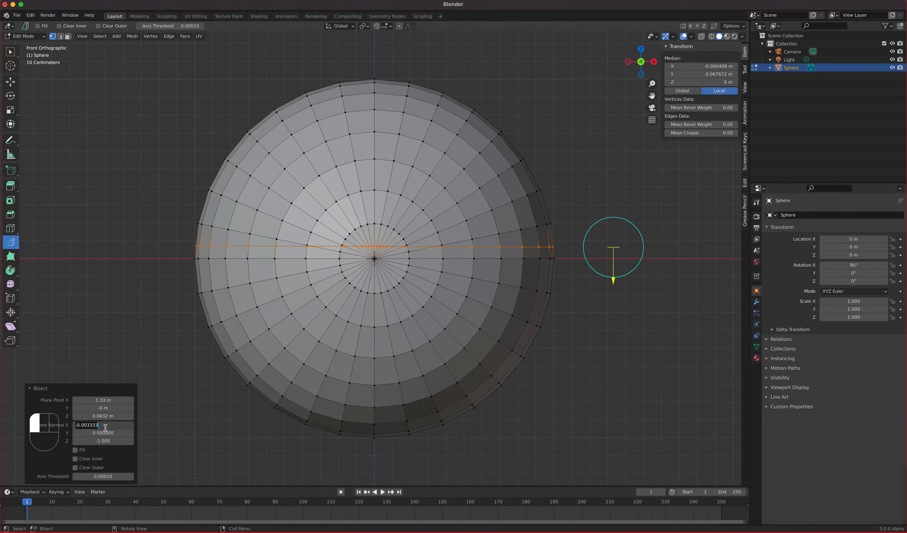
{"action": "type", "text": "0"}
{"action": "left_click", "coordinate": [104, 433]}
{"action": "type", "text": "0.0"}
{"action": "key", "text": "Return"}
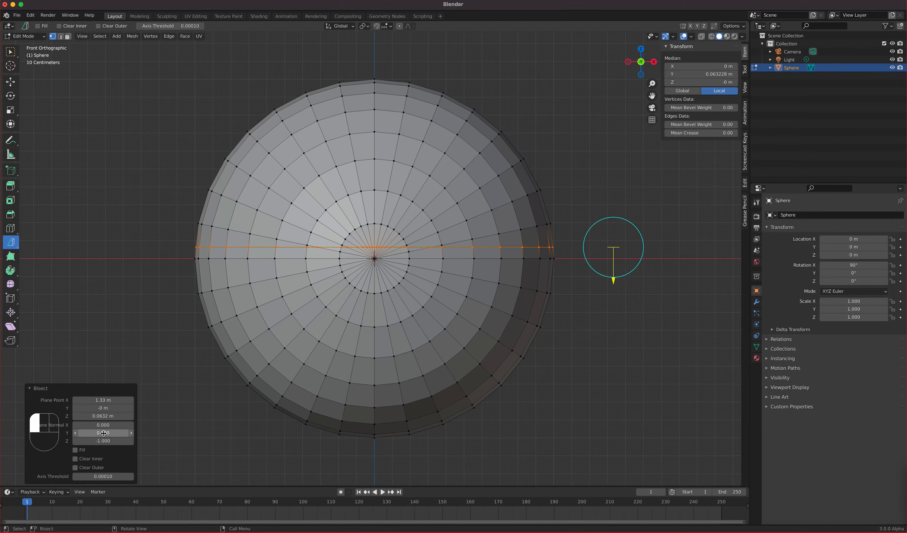
- Reset the Bisect plane point's Z to 0 m and raise it to 0.1 m
{"action": "left_click", "coordinate": [106, 417]}
{"action": "type", "text": "0"}
{"action": "key", "text": "Return"}
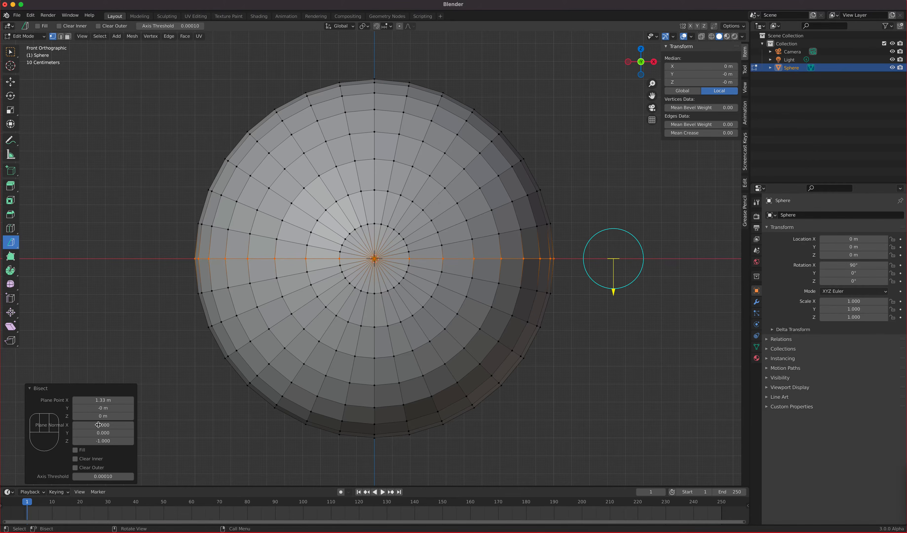
{"action": "left_click_drag", "start_coordinate": [106, 415], "coordinate": [118, 416]}
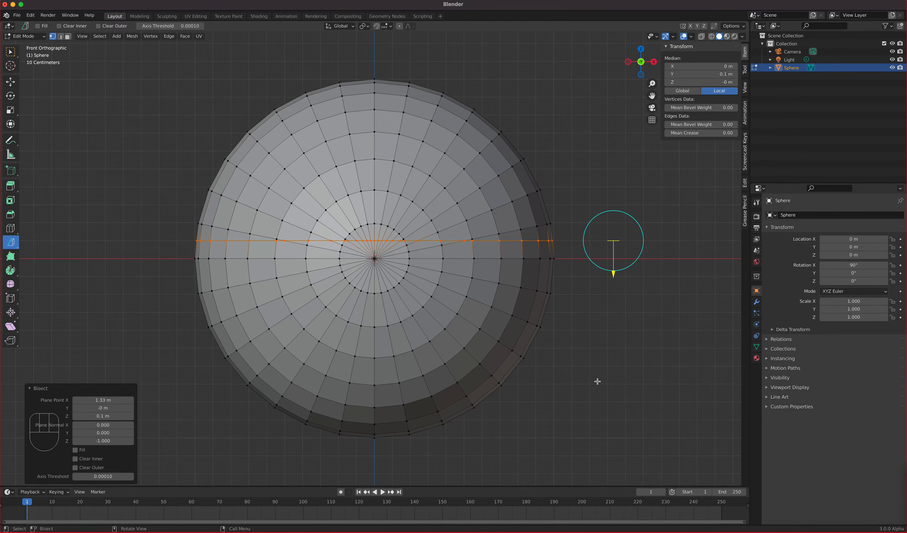
- Raise the Bisect plane point's Z to 0.108 m, aligning the cut closely with a vertex on the sphere's right side
{"action": "scroll", "coordinate": [514, 291], "scroll_direction": "up", "scroll_amount": 2}
{"action": "scroll", "coordinate": [513, 291], "scroll_direction": "up", "scroll_amount": 2}
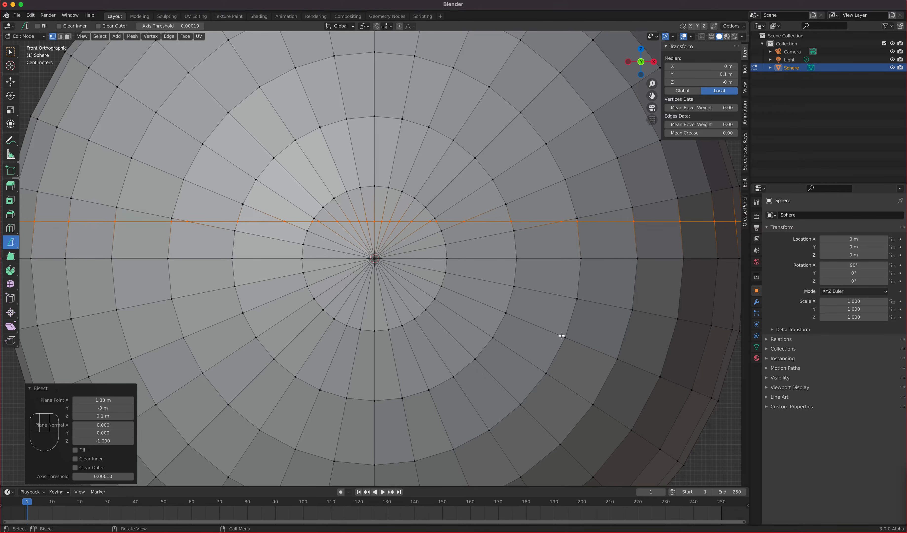
{"action": "middle_click_drag", "start_coordinate": [581, 350], "coordinate": [381, 319], "text": "shift"}
{"action": "scroll", "coordinate": [382, 319], "scroll_direction": "up", "scroll_amount": 2}
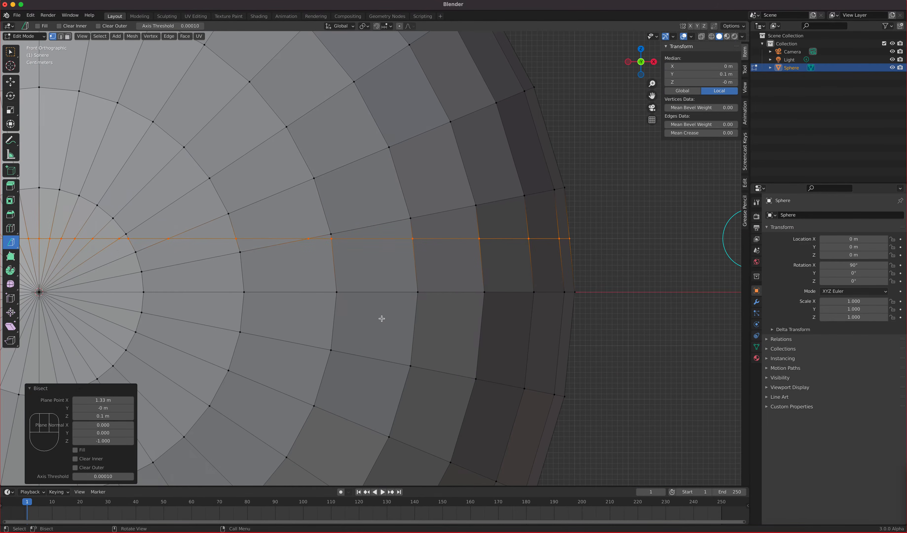
{"action": "scroll", "coordinate": [381, 319], "scroll_direction": "down", "scroll_amount": 1}
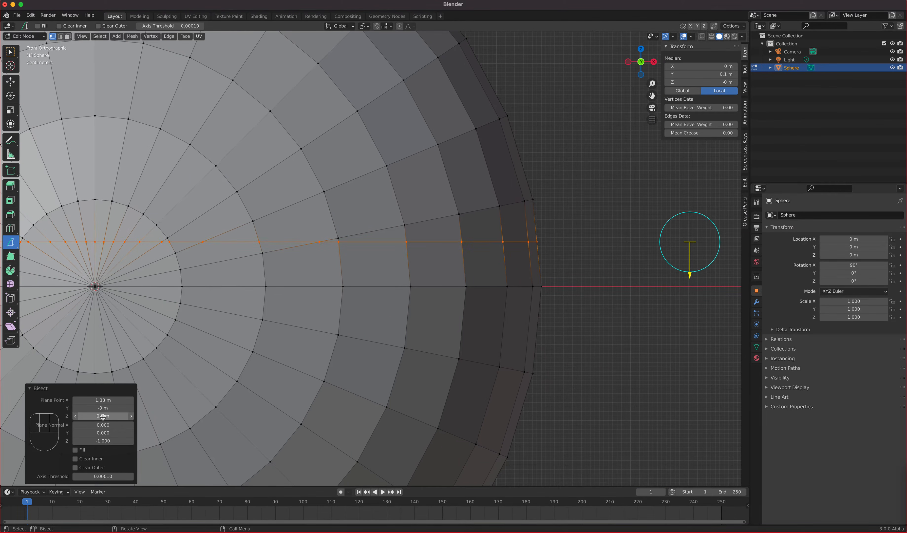
{"action": "left_click_drag", "start_coordinate": [112, 417], "coordinate": [121, 416], "text": "shift"}
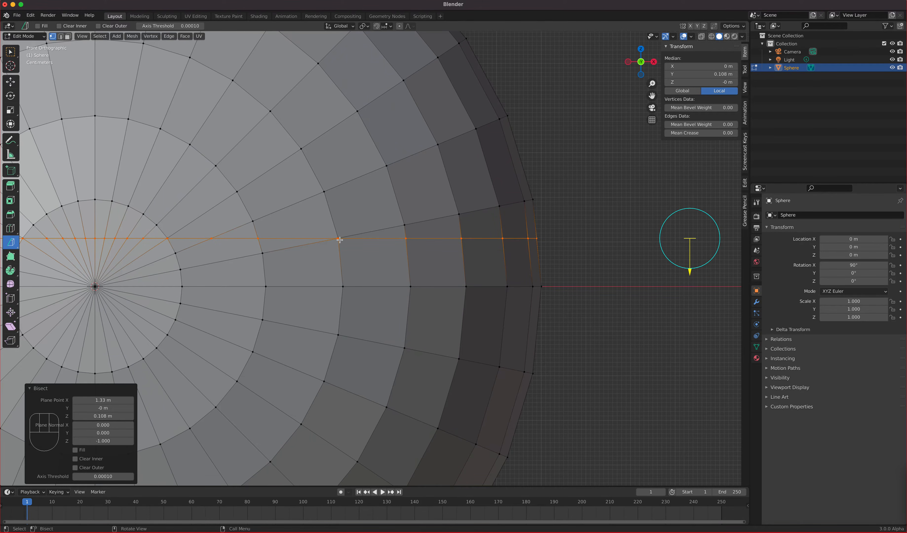
{"action": "scroll", "coordinate": [339, 239], "scroll_direction": "up", "scroll_amount": 4}
{"action": "scroll", "coordinate": [338, 239], "scroll_direction": "up", "scroll_amount": 2}
{"action": "scroll", "coordinate": [276, 207], "scroll_direction": "up", "scroll_amount": 1}
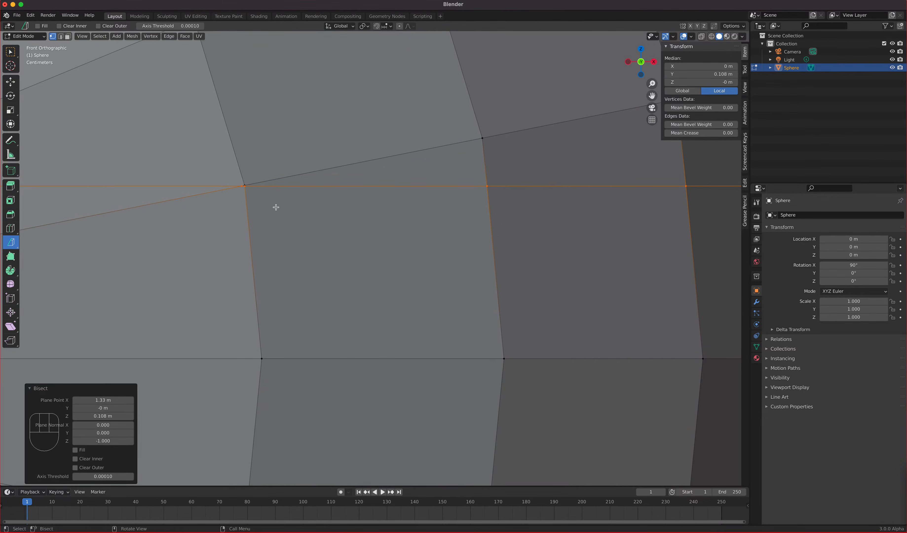
{"action": "scroll", "coordinate": [247, 186], "scroll_direction": "up", "scroll_amount": 2}
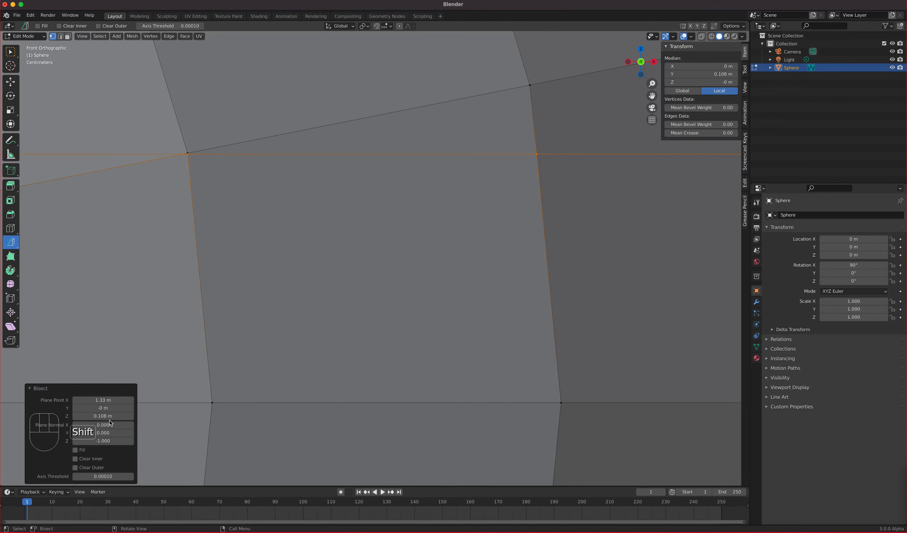
{"action": "left_click_drag", "start_coordinate": [106, 416], "coordinate": [107, 417], "text": "shift"}
- Lower the Bisect plane point's Z to 0.074 m, bringing the cut close to a vertex nearer the sphere's centre
{"action": "scroll", "coordinate": [404, 321], "scroll_direction": "down", "scroll_amount": 7}
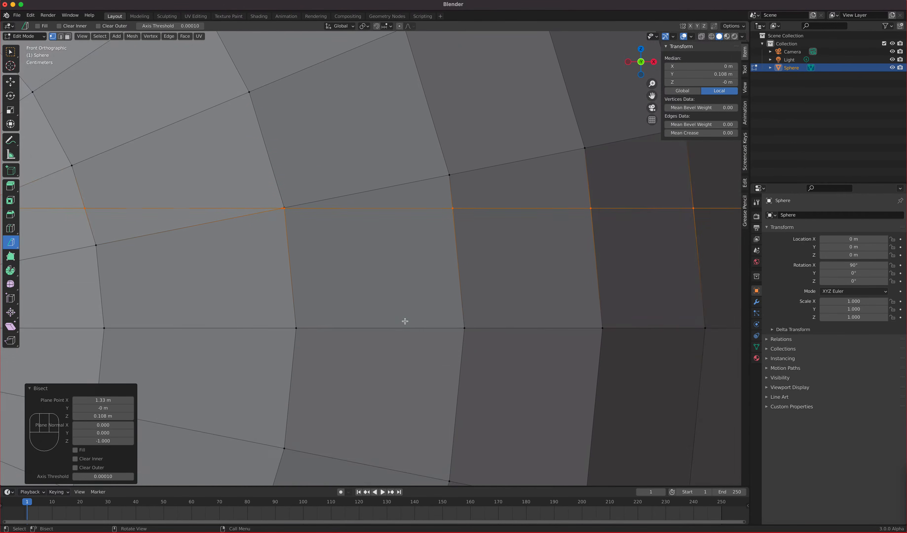
{"action": "scroll", "coordinate": [343, 295], "scroll_direction": "down", "scroll_amount": 5}
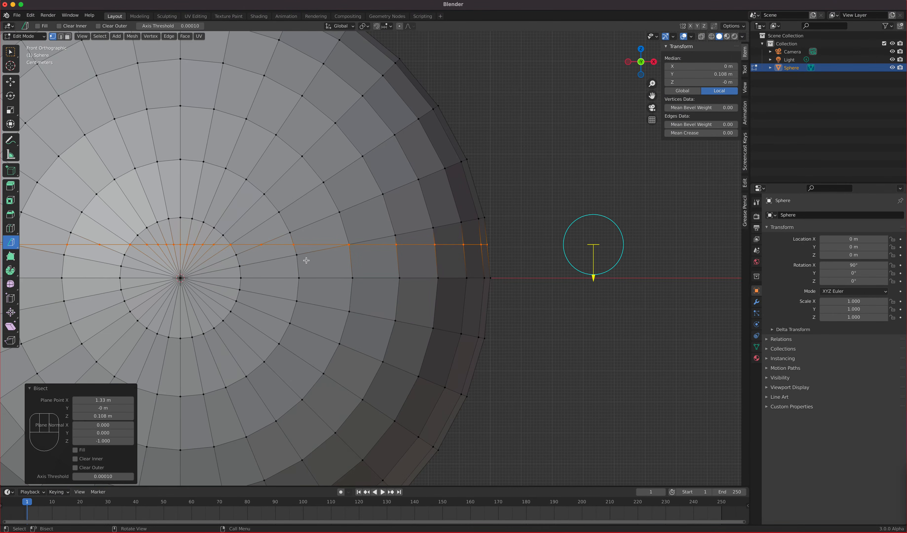
{"action": "scroll", "coordinate": [344, 278], "scroll_direction": "up", "scroll_amount": 5}
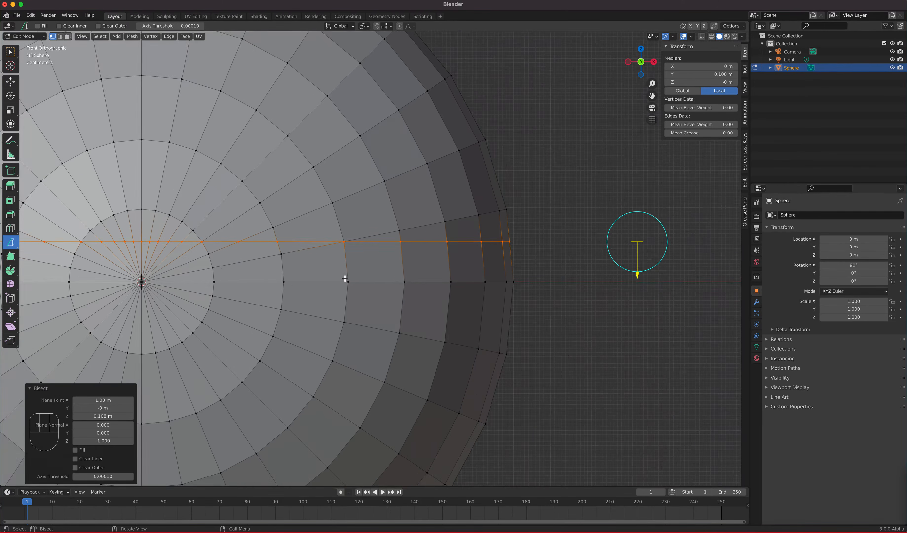
{"action": "scroll", "coordinate": [206, 245], "scroll_direction": "down", "scroll_amount": 3}
{"action": "scroll", "coordinate": [318, 291], "scroll_direction": "up", "scroll_amount": 3}
{"action": "middle_click_drag", "start_coordinate": [256, 302], "coordinate": [427, 303], "text": "shift"}
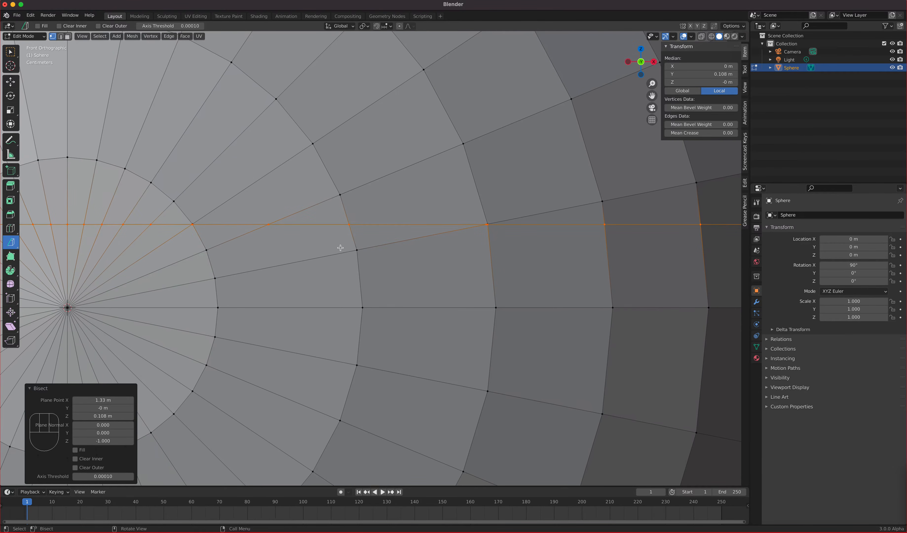
{"action": "key", "text": "shift"}
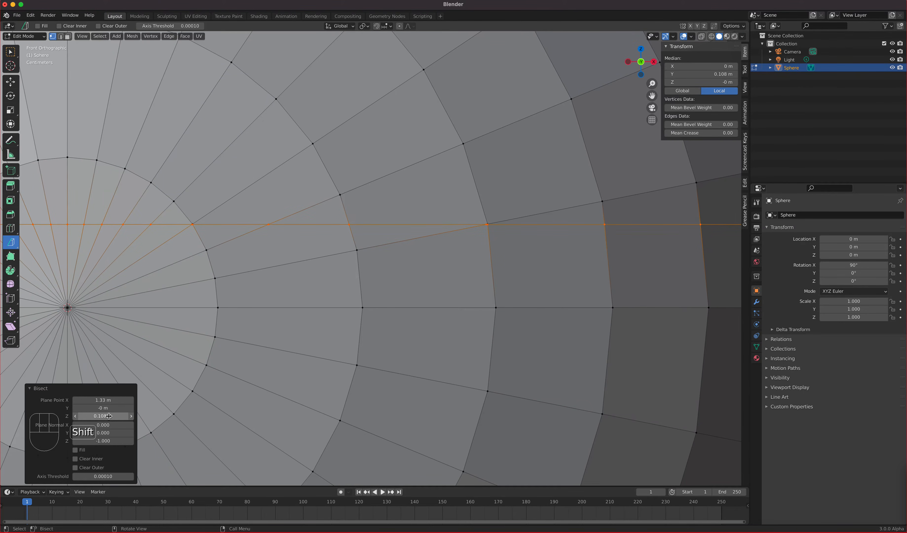
{"action": "left_click_drag", "start_coordinate": [109, 416], "coordinate": [62, 416], "text": "shift"}
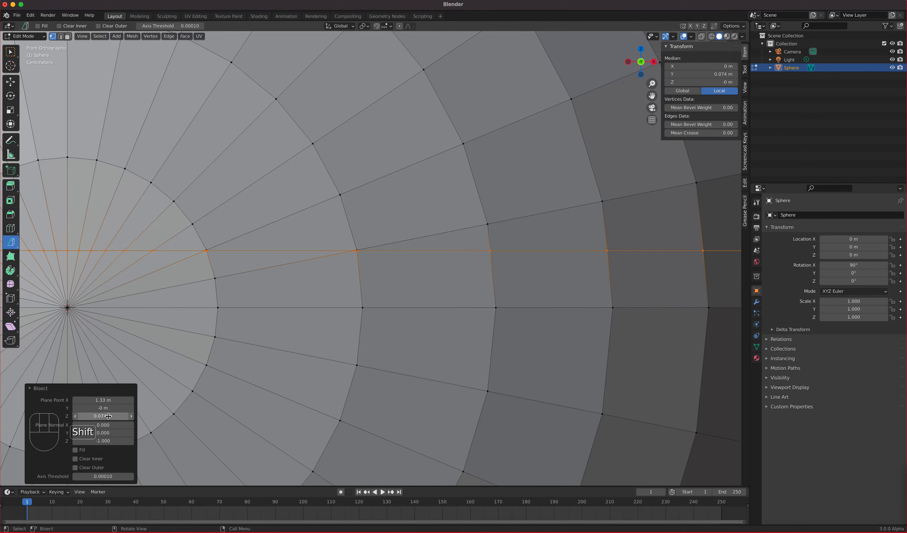
{"action": "scroll", "coordinate": [361, 285], "scroll_direction": "up", "scroll_amount": 6}
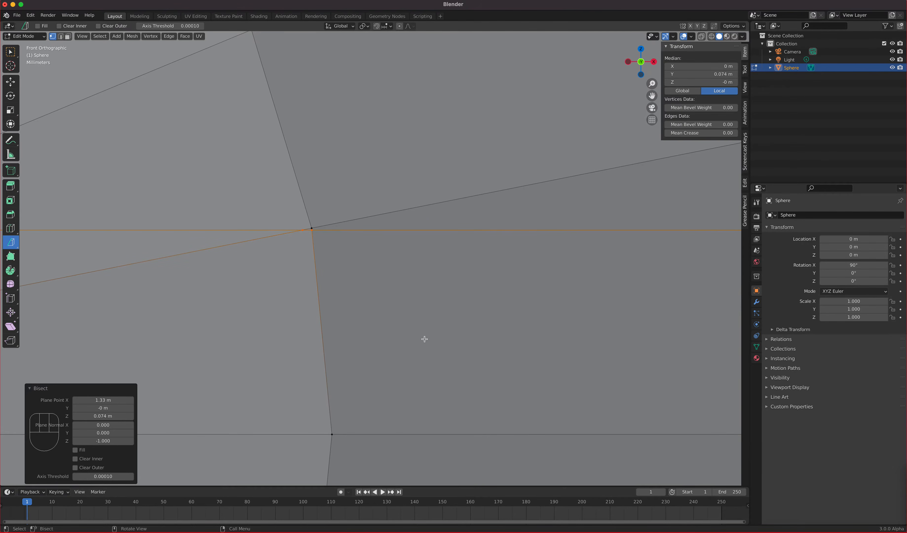
{"action": "scroll", "coordinate": [505, 364], "scroll_direction": "down", "scroll_amount": 6}
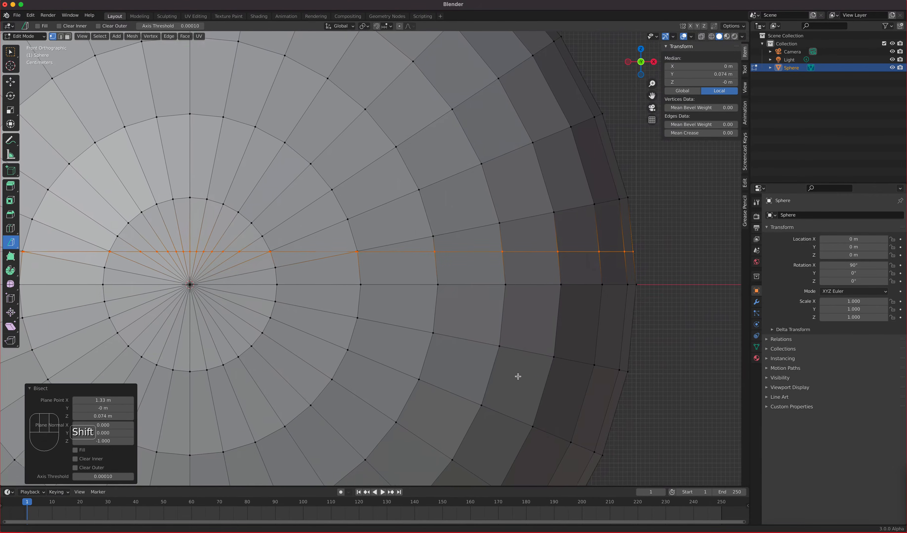
- Set the Bisect plane point's X to 0.453 m and nudge its Z to 0.0747 m so the cut meets the vertex
{"action": "middle_click_drag", "start_coordinate": [518, 376], "coordinate": [395, 381], "text": "shift"}
{"action": "left_click_drag", "start_coordinate": [98, 398], "coordinate": [61, 398]}
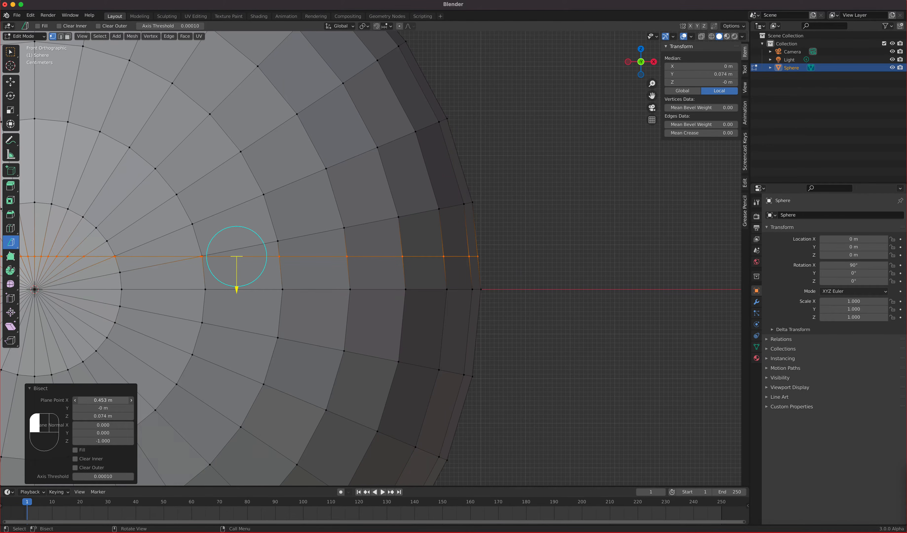
{"action": "scroll", "coordinate": [301, 312], "scroll_direction": "up", "scroll_amount": 5}
{"action": "middle_click_drag", "start_coordinate": [354, 327], "coordinate": [630, 334], "text": "shift"}
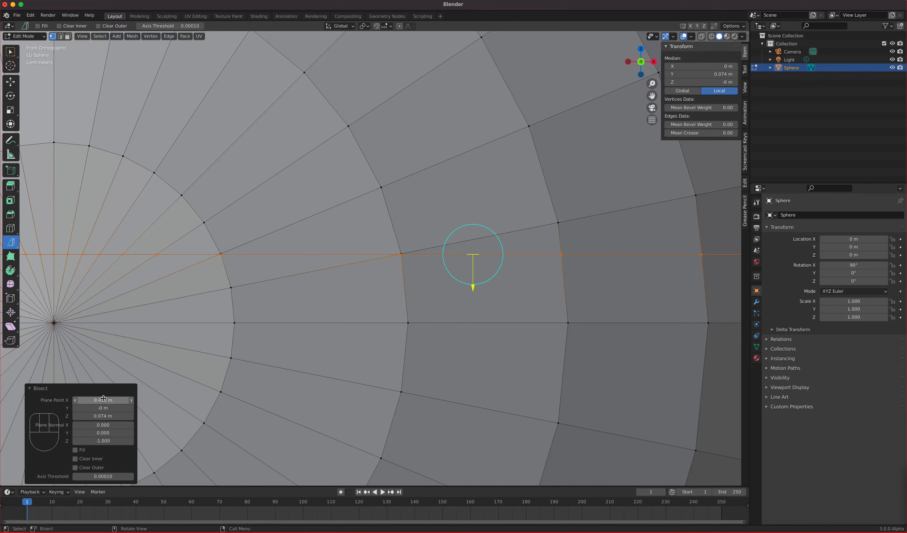
{"action": "scroll", "coordinate": [459, 294], "scroll_direction": "up", "scroll_amount": 5}
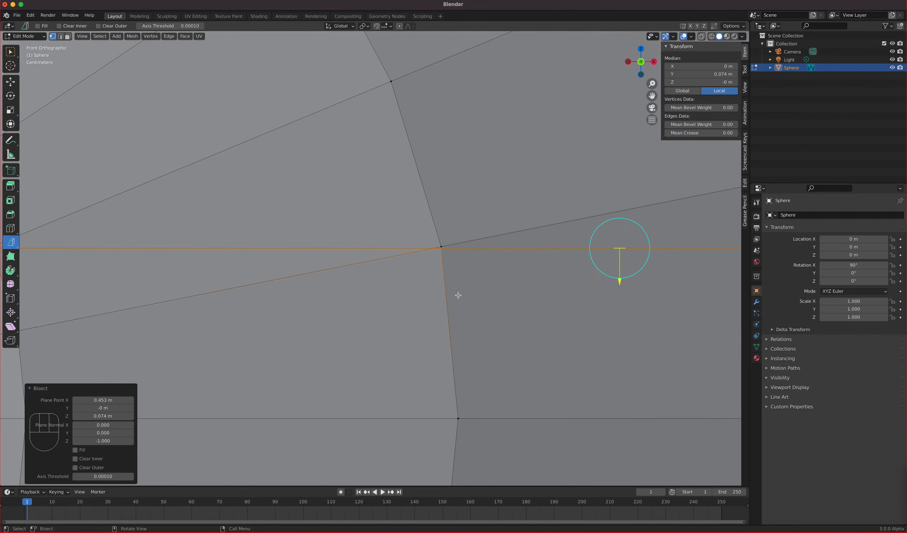
{"action": "left_click_drag", "start_coordinate": [619, 280], "coordinate": [619, 279]}
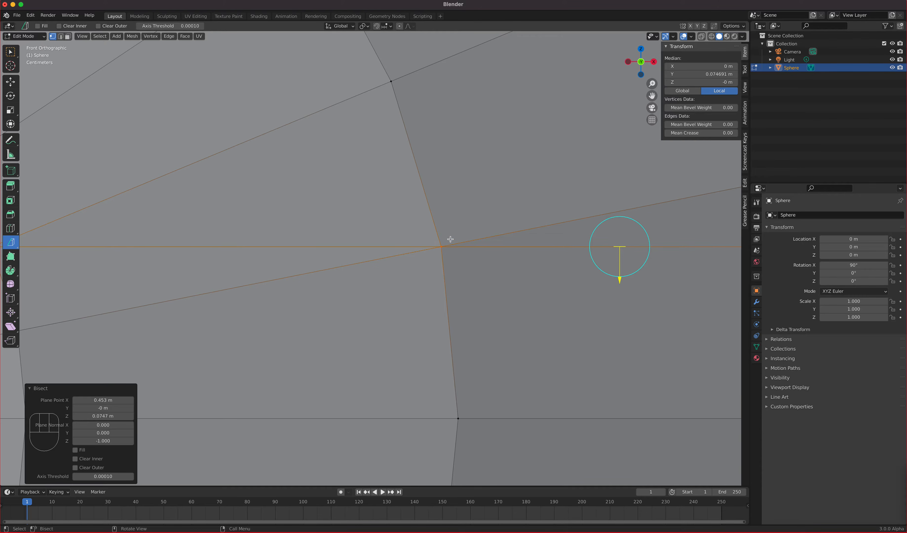
{"action": "scroll", "coordinate": [497, 313], "scroll_direction": "up", "scroll_amount": 2}
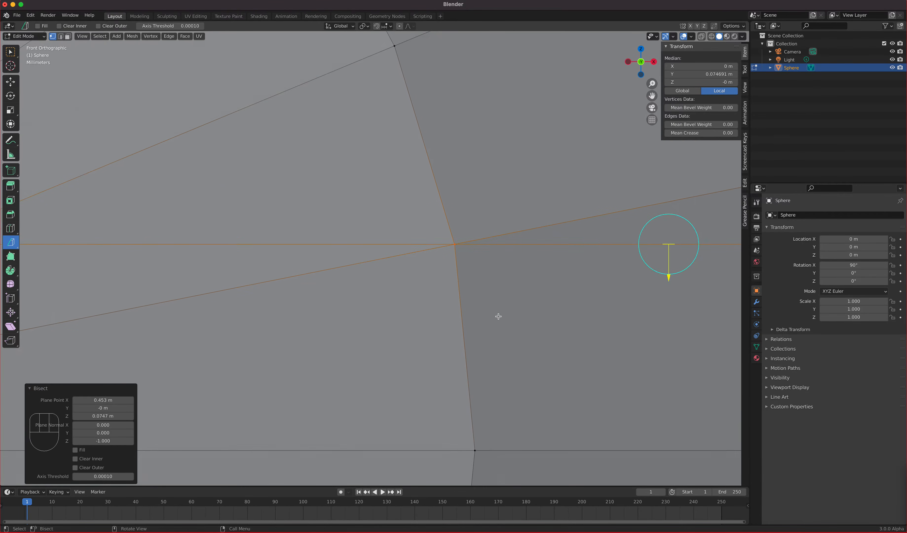
{"action": "scroll", "coordinate": [498, 316], "scroll_direction": "down", "scroll_amount": 10}
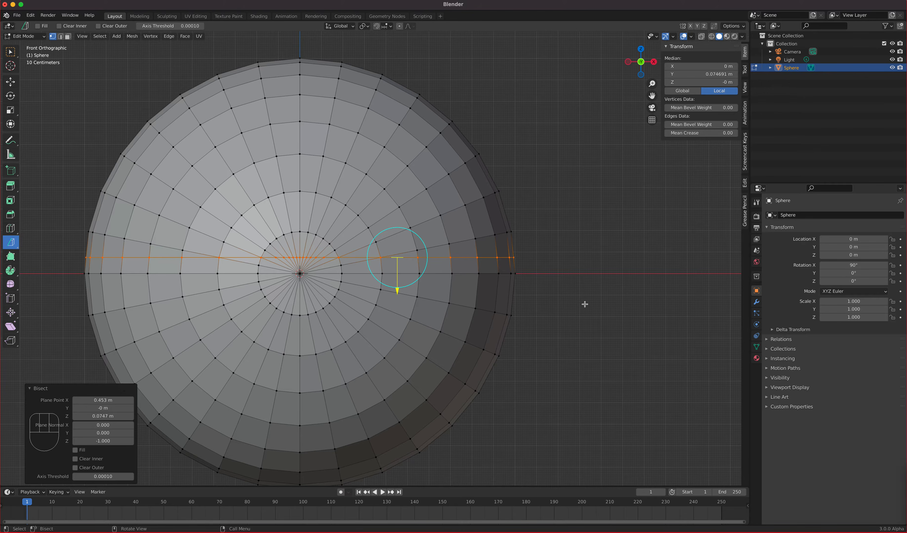
{"action": "mouse_move", "coordinate": [602, 339]}
{"action": "middle_mouse_down"}
{"action": "mouse_move", "coordinate": [401, 342]}
{"action": "mouse_move", "coordinate": [608, 338]}
{"action": "middle_mouse_up"}
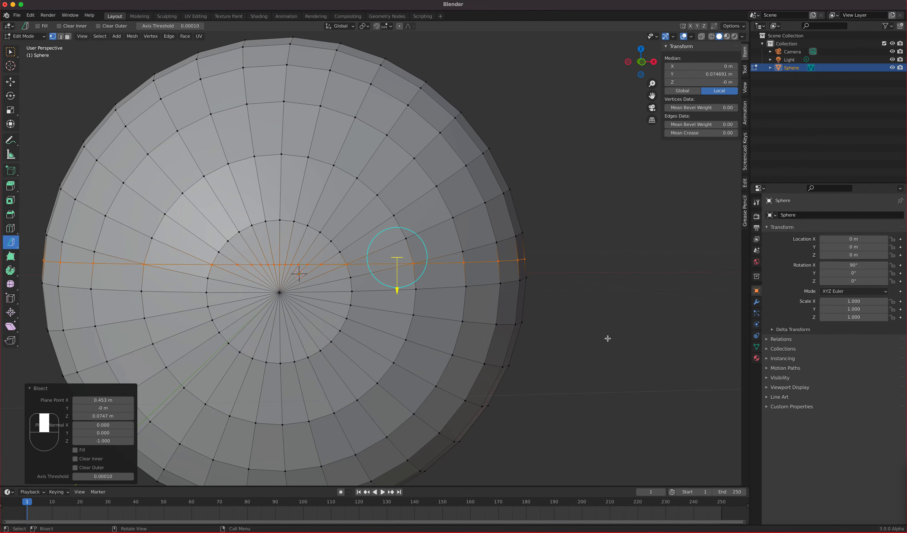
{"action": "key", "text": "KP_1"}
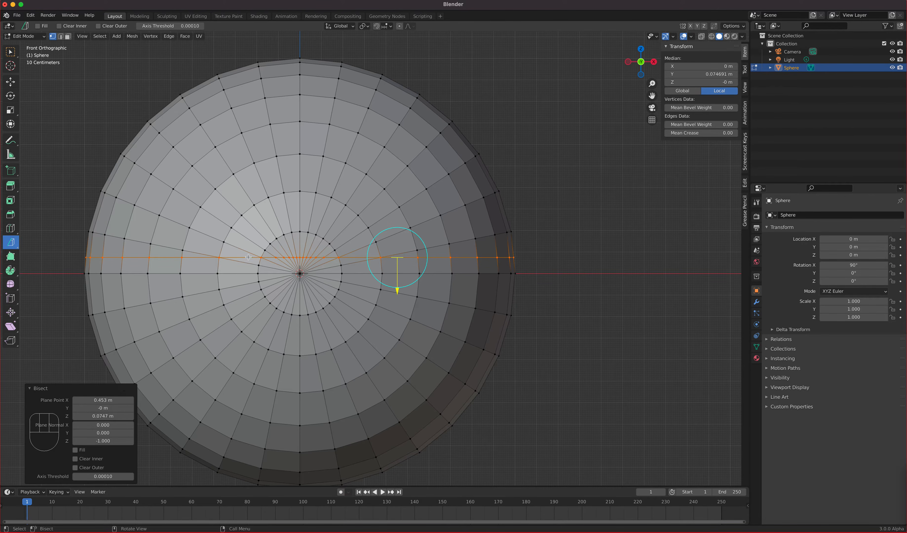
- Switch from the Bisect tool to the Select Box tool
{"action": "left_click", "coordinate": [11, 52]}
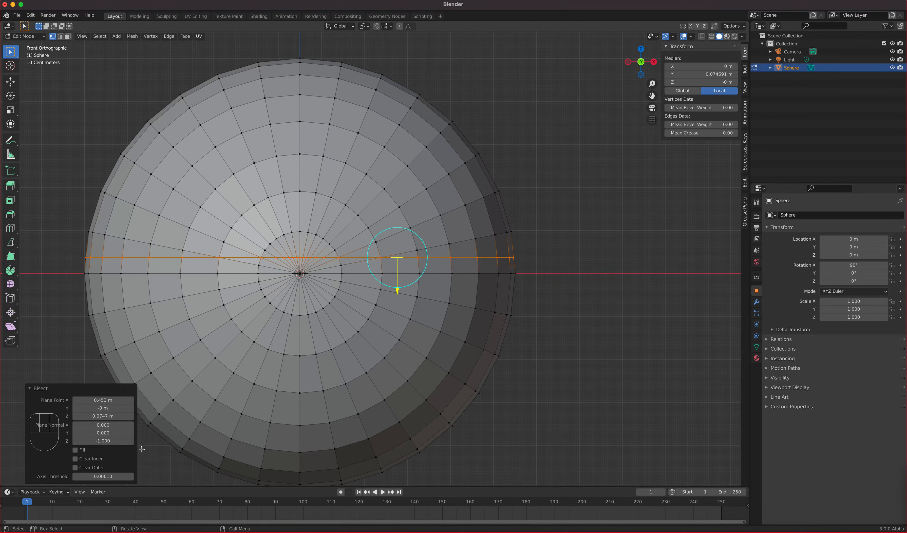
- Shift the Bisect plane point's X to 0.513 m and return it to 0.453 m
{"action": "left_click_drag", "start_coordinate": [103, 400], "coordinate": [113, 399]}
{"action": "left_click", "coordinate": [131, 400]}
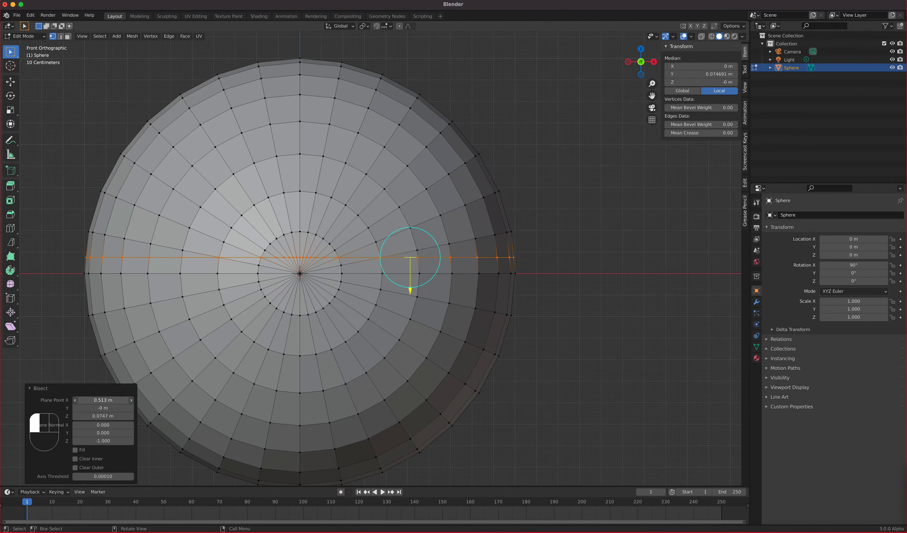
{"action": "left_click_drag", "start_coordinate": [103, 400], "coordinate": [88, 400]}
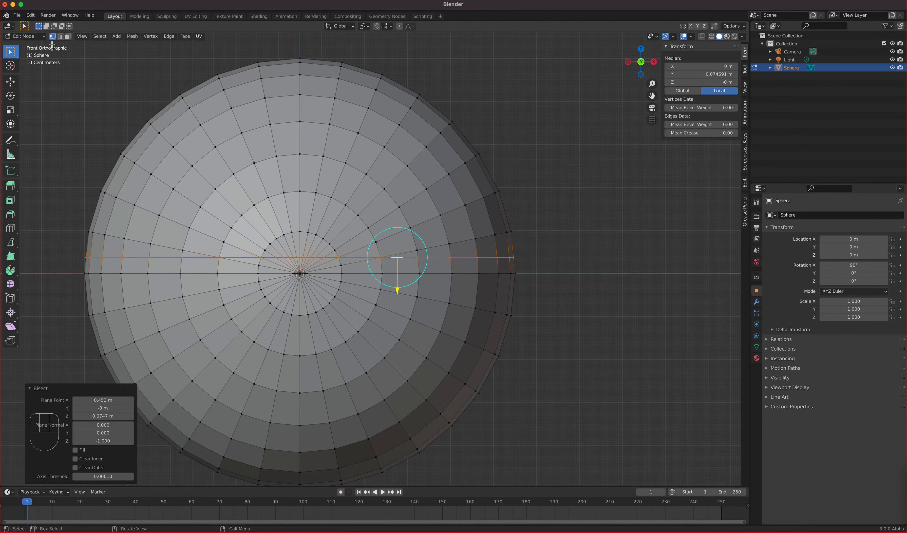
- With face selection and X-ray enabled, select and delete all faces of the sphere's lower half, below the red X axis line
{"action": "left_click", "coordinate": [68, 37]}
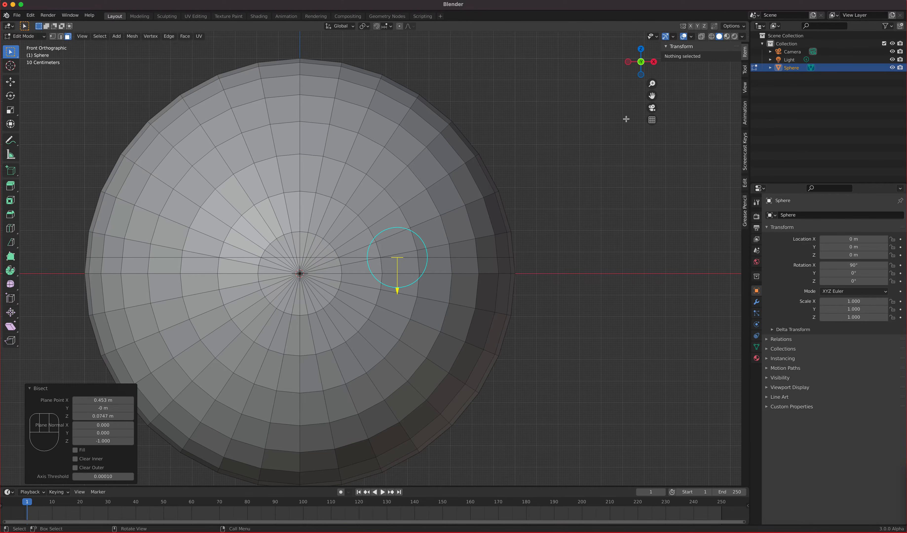
{"action": "left_click", "coordinate": [701, 37]}
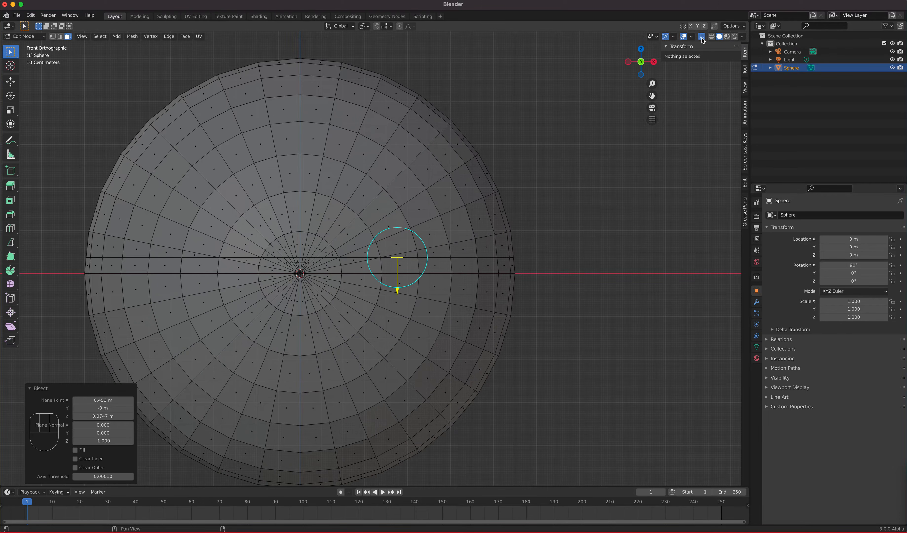
{"action": "middle_click_drag", "start_coordinate": [487, 319], "coordinate": [571, 247], "text": "shift"}
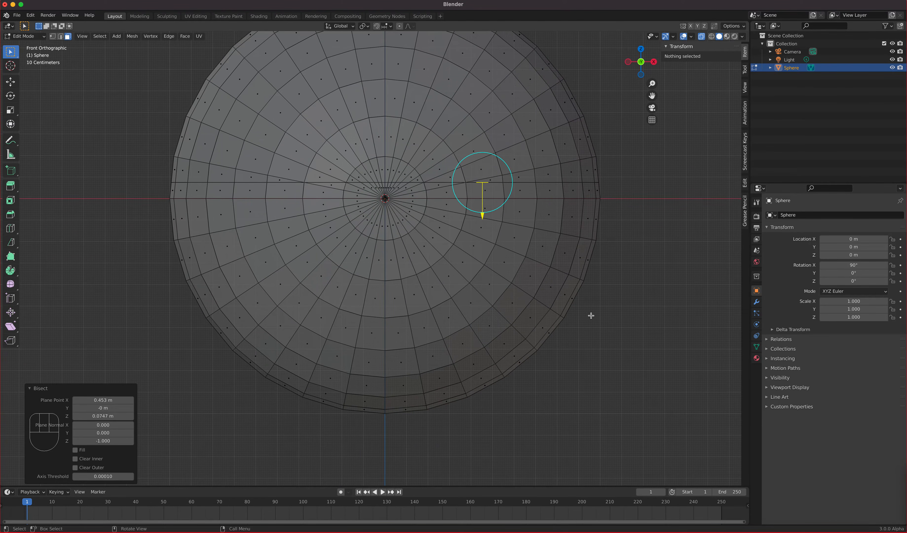
{"action": "left_click_drag", "start_coordinate": [689, 463], "coordinate": [122, 199]}
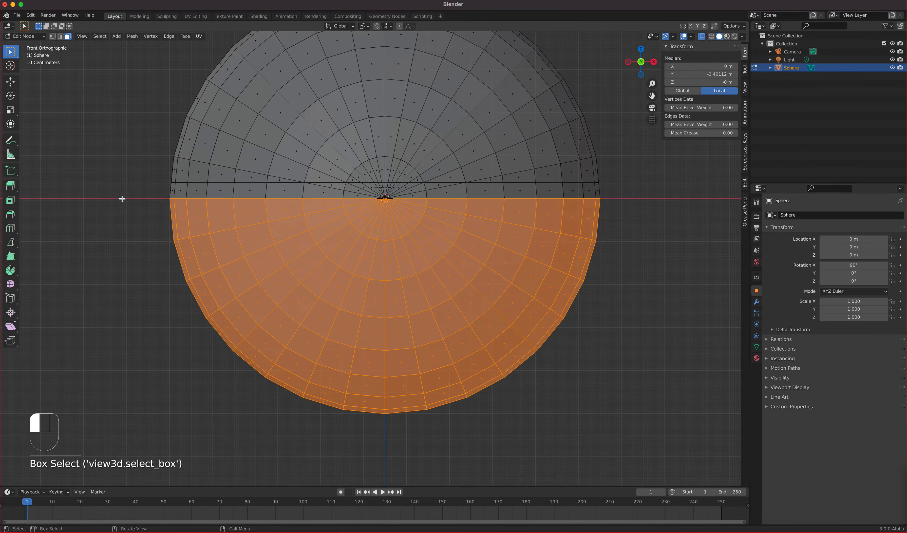
{"action": "scroll", "coordinate": [508, 202], "scroll_direction": "up", "scroll_amount": 4}
{"action": "scroll", "coordinate": [507, 202], "scroll_direction": "down", "scroll_amount": 2}
{"action": "scroll", "coordinate": [508, 202], "scroll_direction": "down", "scroll_amount": 1}
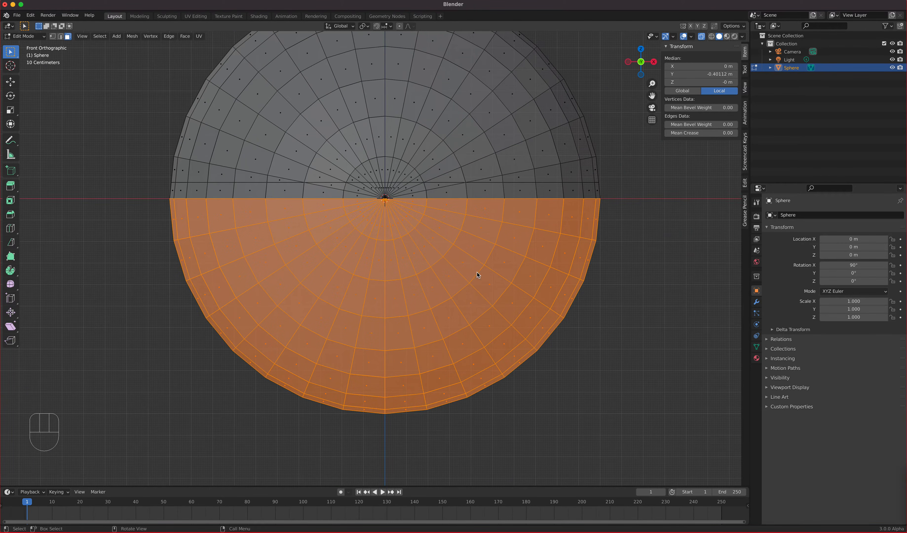
{"action": "key", "text": "x"}
{"action": "left_click", "coordinate": [457, 273]}
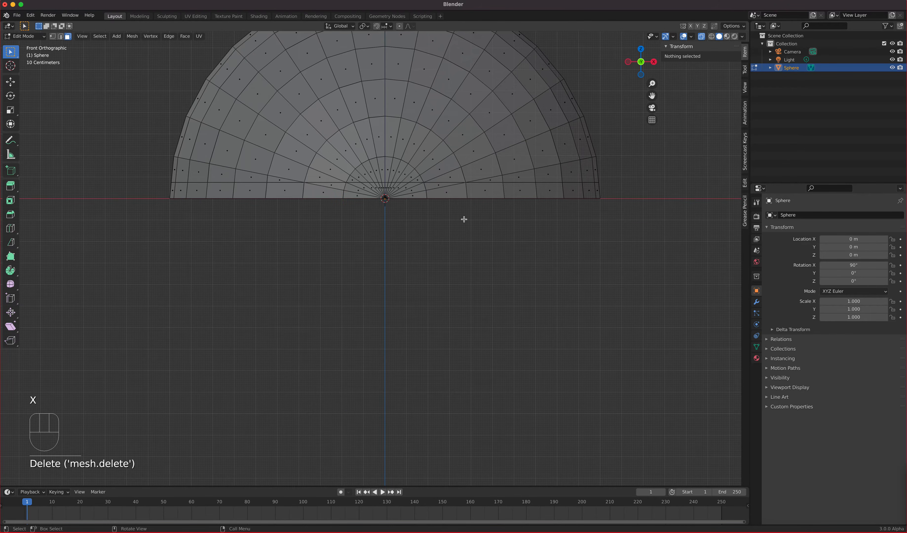
- Return the half sphere to Object Mode and add a Mirror modifier to it
{"action": "scroll", "coordinate": [464, 256], "scroll_direction": "down", "scroll_amount": 3}
{"action": "middle_click_drag", "start_coordinate": [456, 269], "coordinate": [438, 318]}
{"action": "key", "text": "KP_1"}
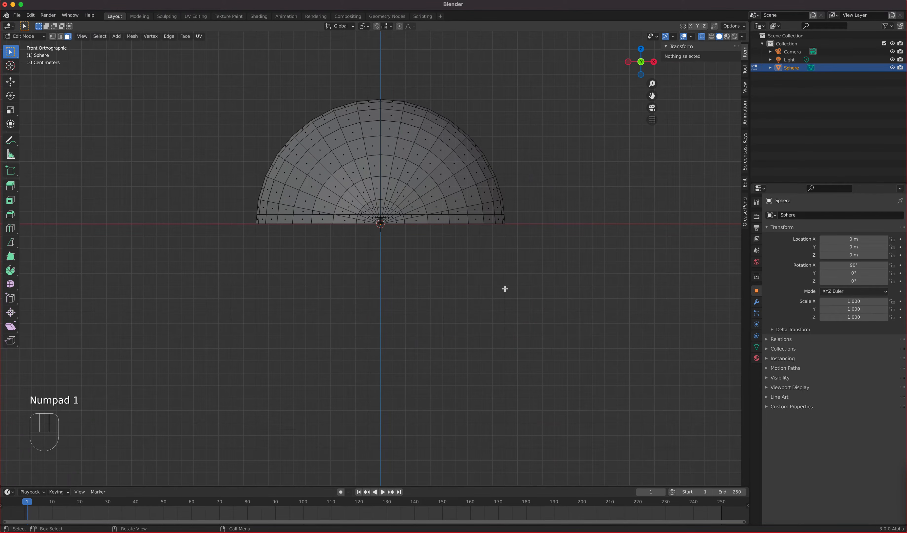
{"action": "scroll", "coordinate": [482, 230], "scroll_direction": "up", "scroll_amount": 3}
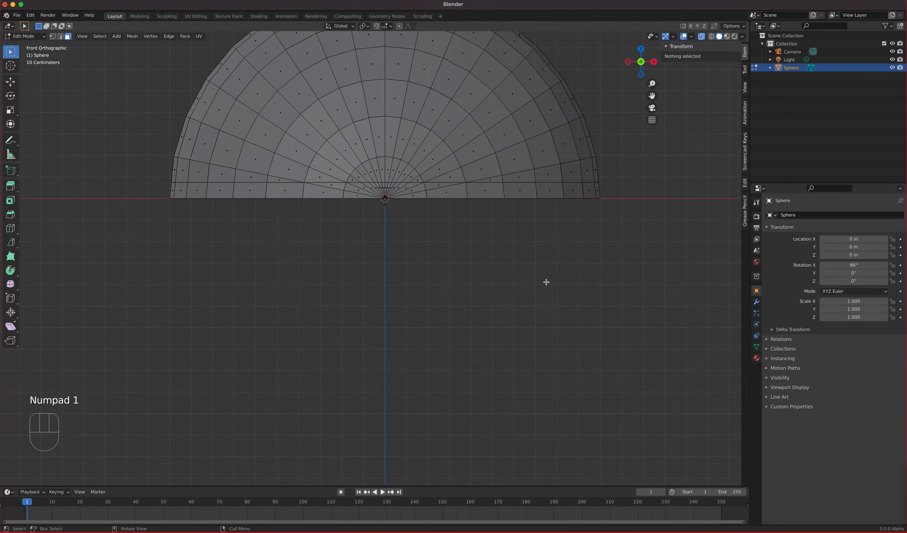
{"action": "middle_click_drag", "start_coordinate": [516, 247], "coordinate": [480, 336], "text": "shift"}
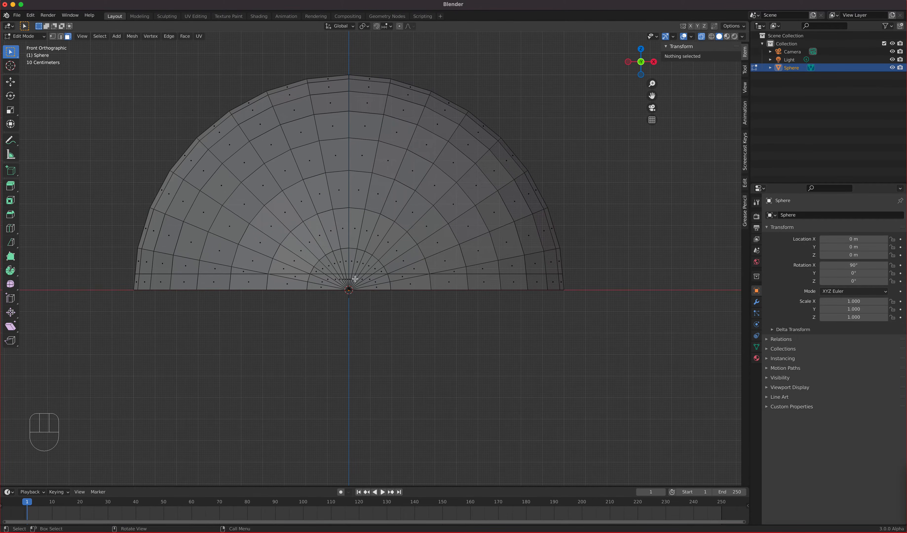
{"action": "left_click", "coordinate": [25, 36]}
{"action": "left_click", "coordinate": [26, 45]}
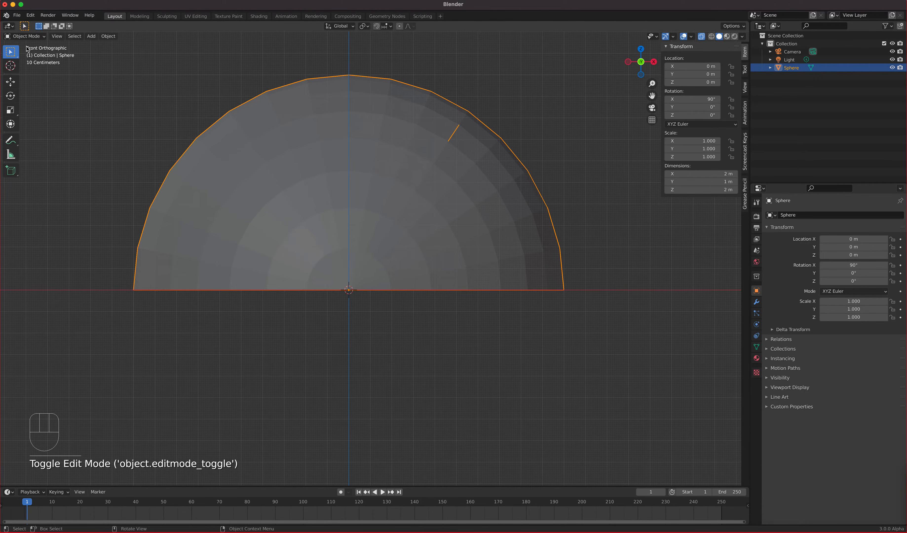
{"action": "left_click", "coordinate": [756, 303]}
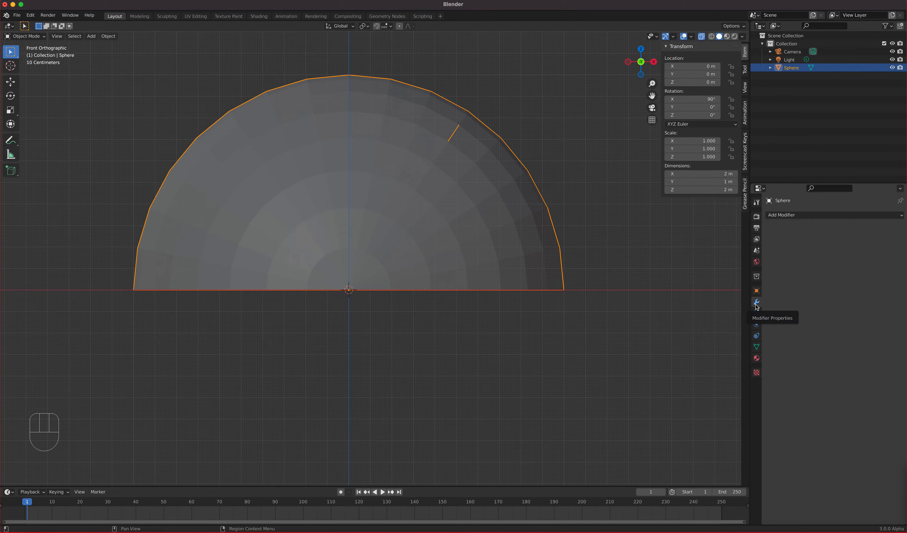
{"action": "left_click", "coordinate": [796, 216]}
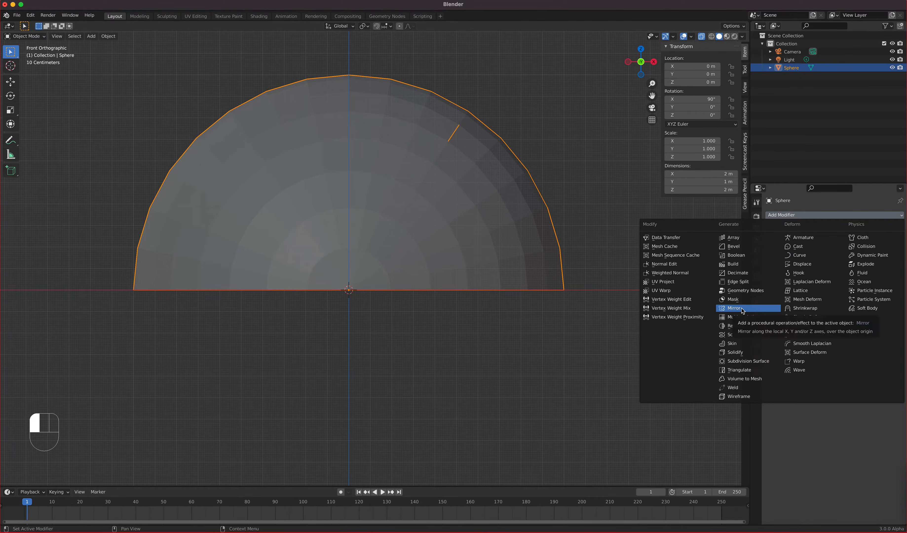
{"action": "left_click", "coordinate": [734, 308]}
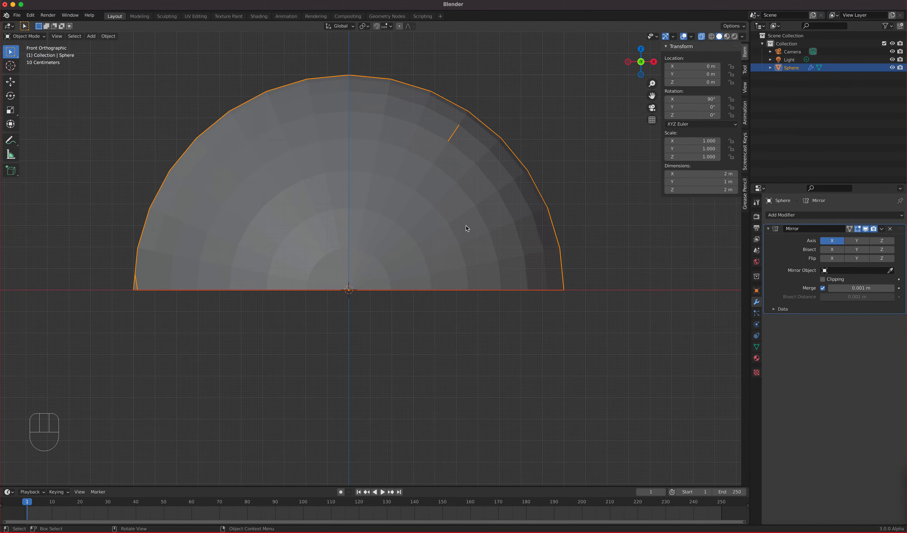
- In Edit Mode, try moving the dome's upper-right vertices to test the X-axis mirroring, and cancel the move
{"action": "key", "text": "Tab"}
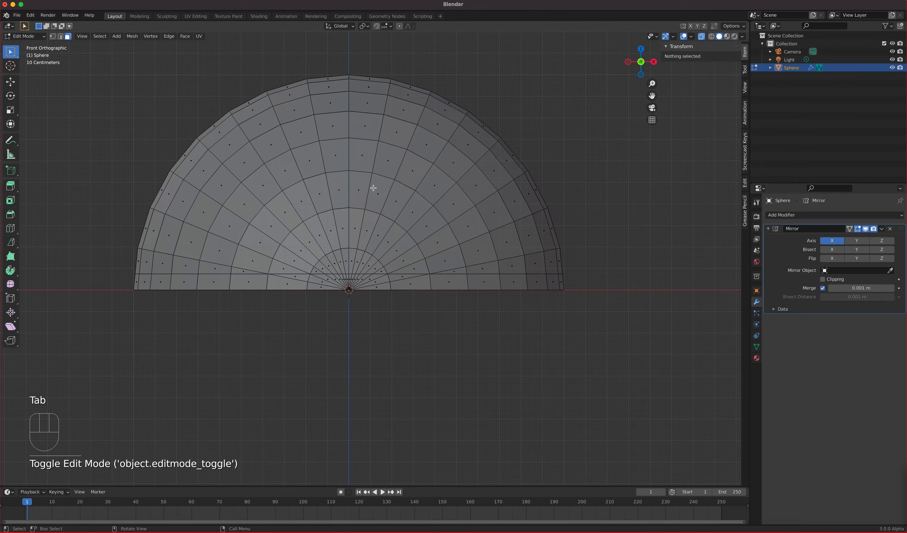
{"action": "left_click", "coordinate": [52, 35]}
{"action": "left_click_drag", "start_coordinate": [392, 82], "coordinate": [547, 211]}
{"action": "key", "text": "g"}
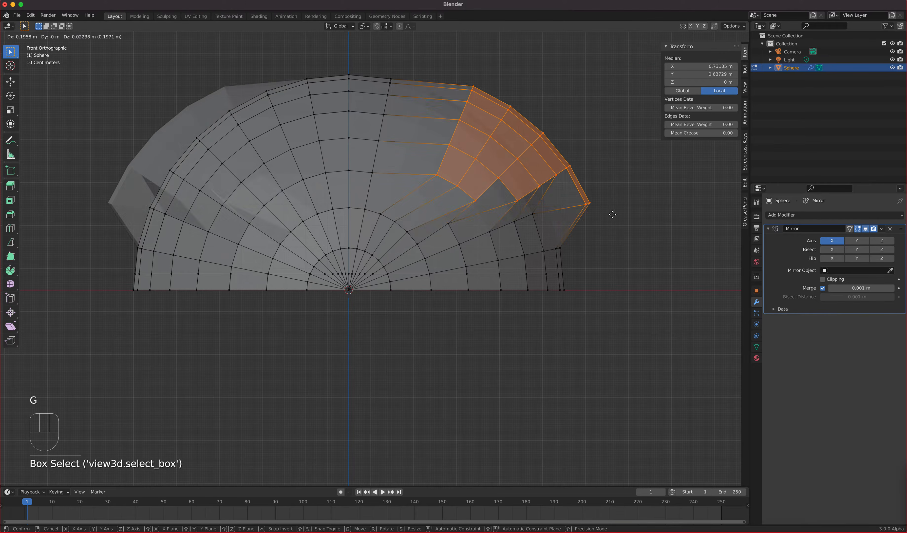
{"action": "right_click", "coordinate": [614, 200]}
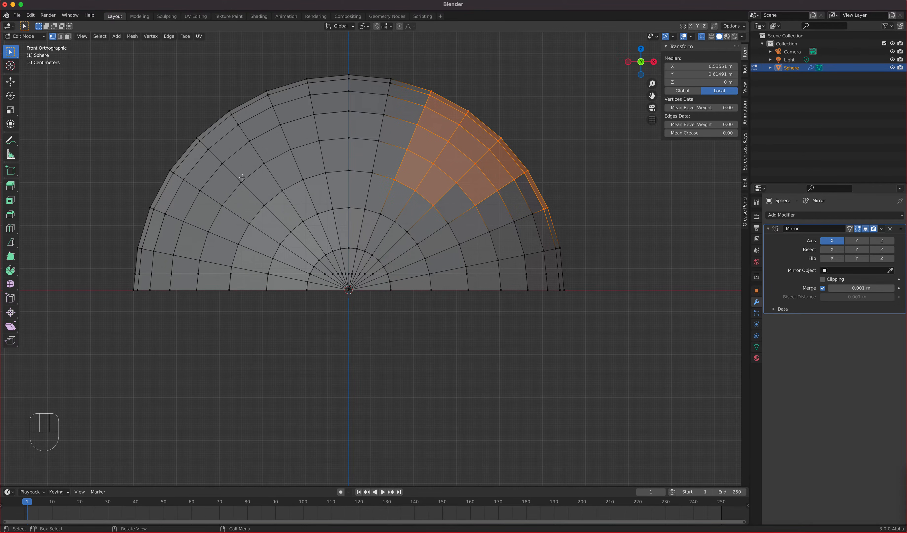
- Back in Object Mode, set the Mirror modifier to mirror on the Y axis only instead of X
{"action": "left_click", "coordinate": [30, 36]}
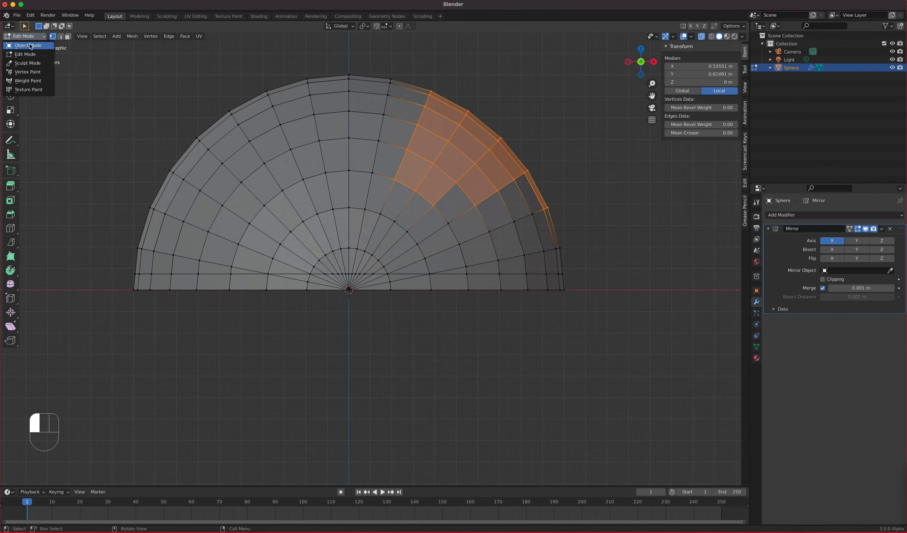
{"action": "left_click", "coordinate": [31, 45]}
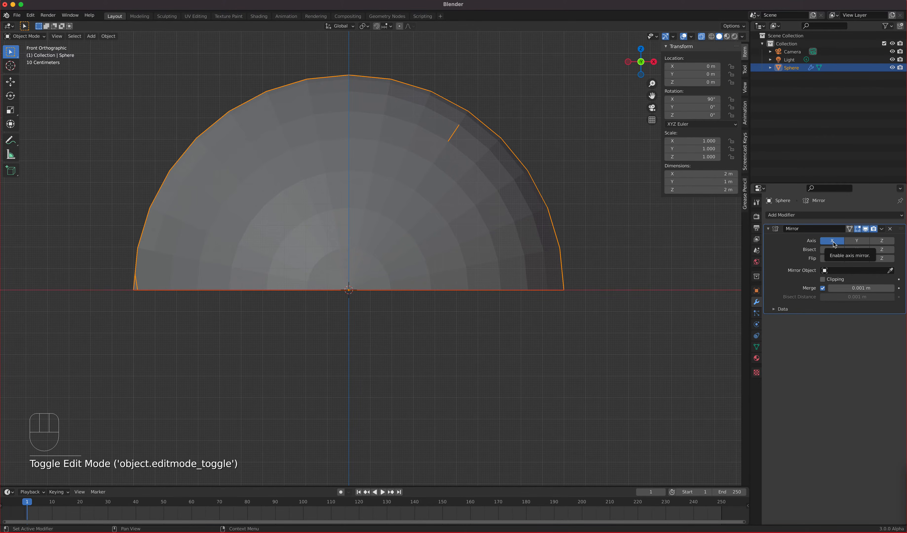
{"action": "left_click", "coordinate": [835, 242]}
{"action": "left_click", "coordinate": [859, 242]}
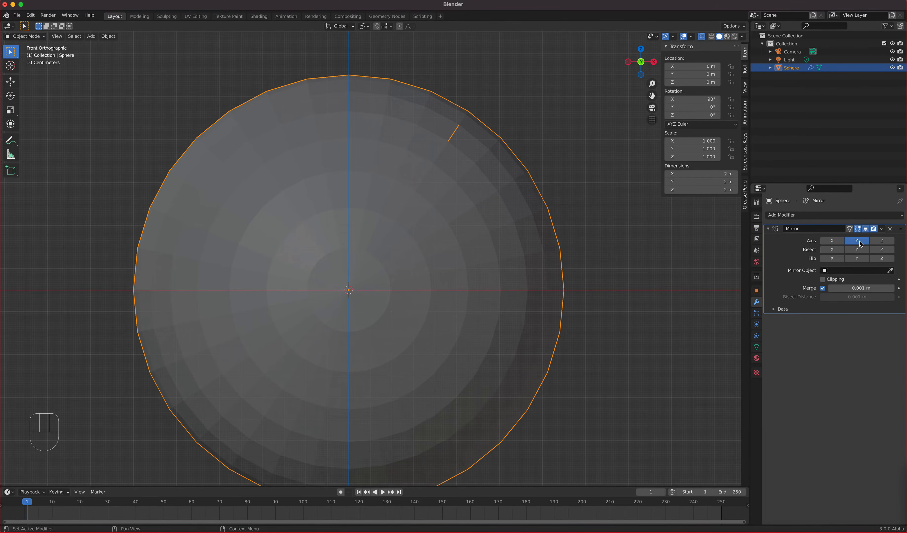
{"action": "left_click", "coordinate": [859, 241]}
{"action": "left_click", "coordinate": [860, 241]}
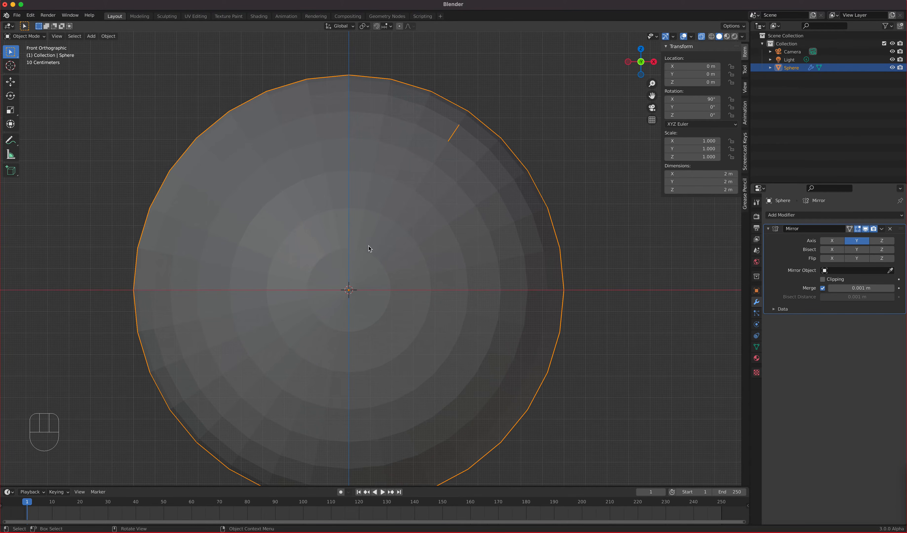
- Display the mesh in wireframe in Edit Mode from the front and select all of its geometry
{"action": "mouse_move", "coordinate": [594, 363]}
{"action": "middle_mouse_down"}
{"action": "mouse_move", "coordinate": [523, 314]}
{"action": "mouse_move", "coordinate": [542, 352]}
{"action": "mouse_move", "coordinate": [593, 285]}
{"action": "mouse_move", "coordinate": [537, 318]}
{"action": "mouse_move", "coordinate": [531, 338]}
{"action": "mouse_move", "coordinate": [586, 356]}
{"action": "middle_mouse_up"}
{"action": "key", "text": "Tab"}
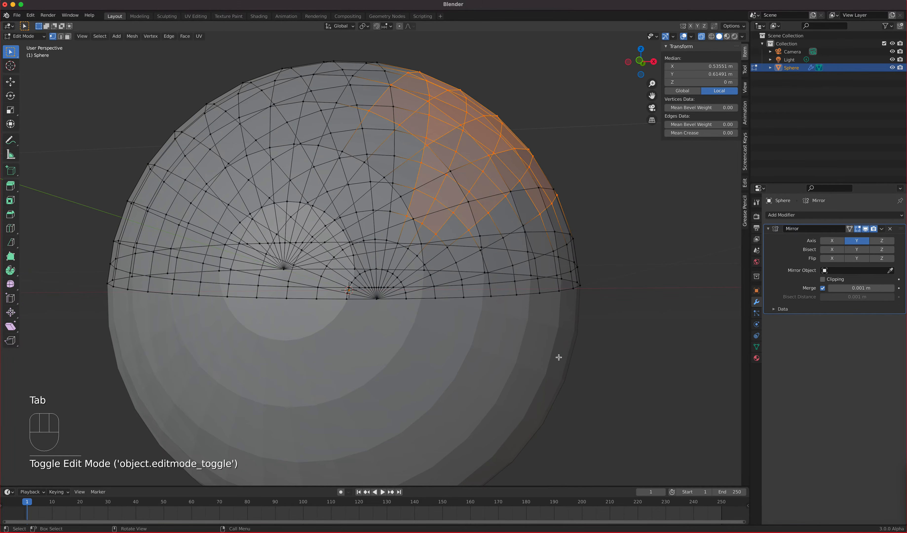
{"action": "key", "text": "KP_1"}
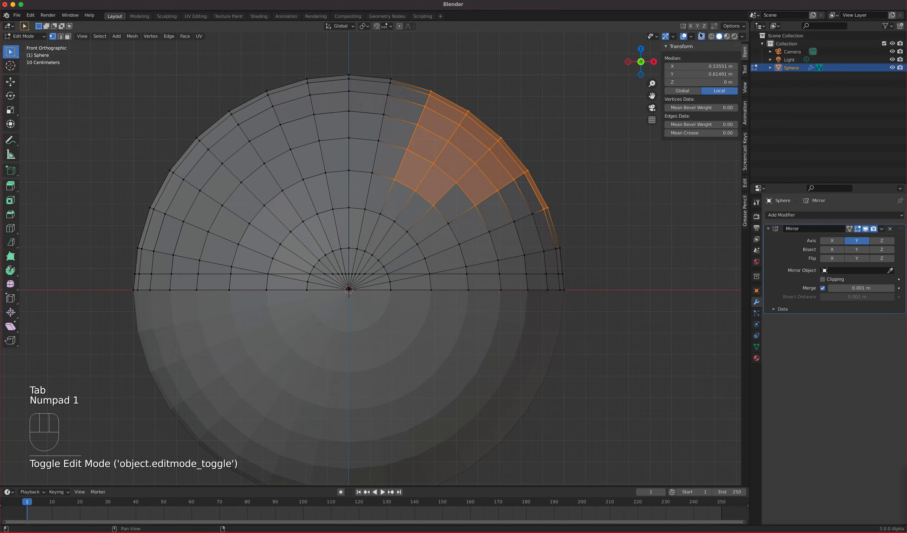
{"action": "left_click", "coordinate": [711, 36]}
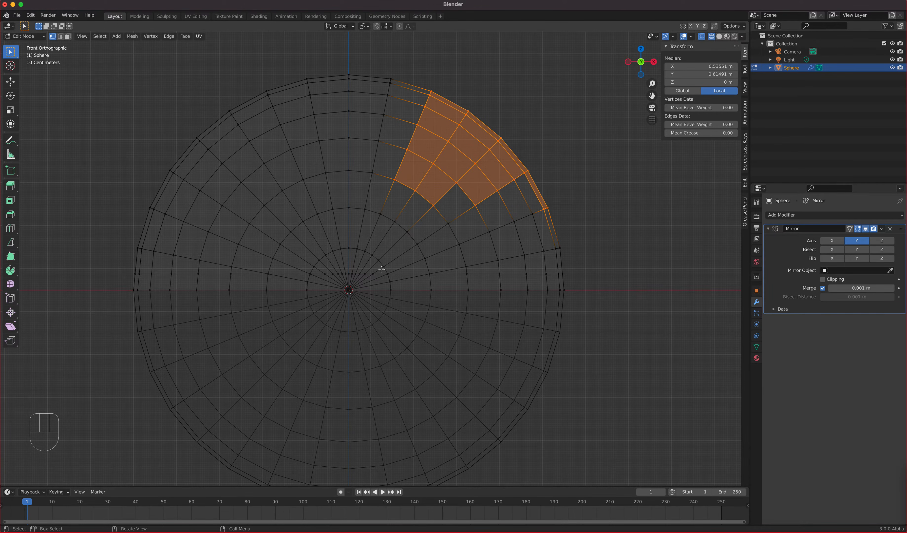
{"action": "left_click", "coordinate": [610, 245]}
{"action": "key", "text": "a"}
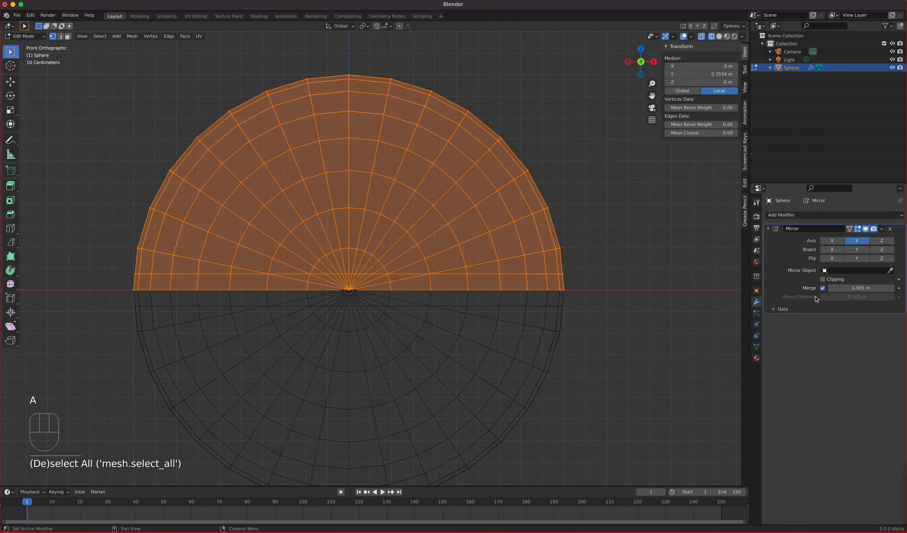
- Enable Clipping on the Mirror modifier and apply the modifier in Object Mode
{"action": "left_click", "coordinate": [823, 280]}
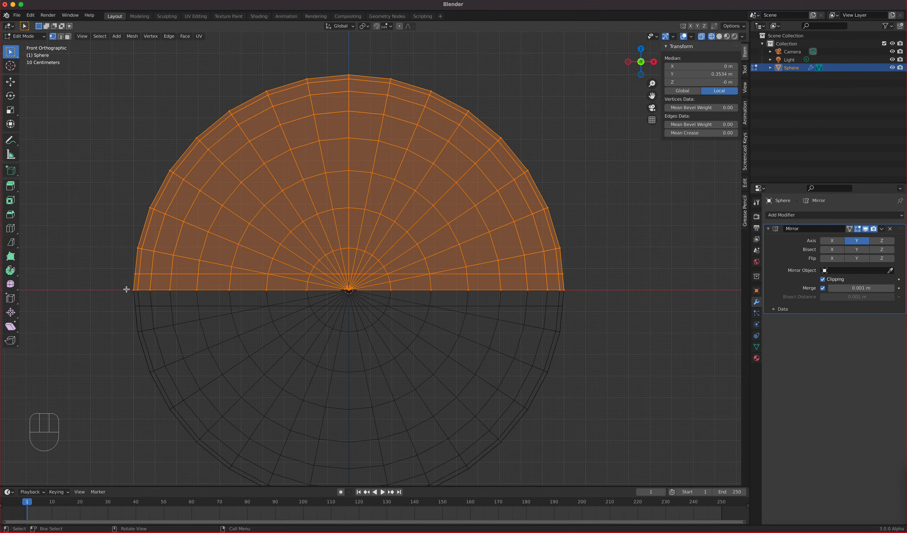
{"action": "left_click", "coordinate": [881, 229]}
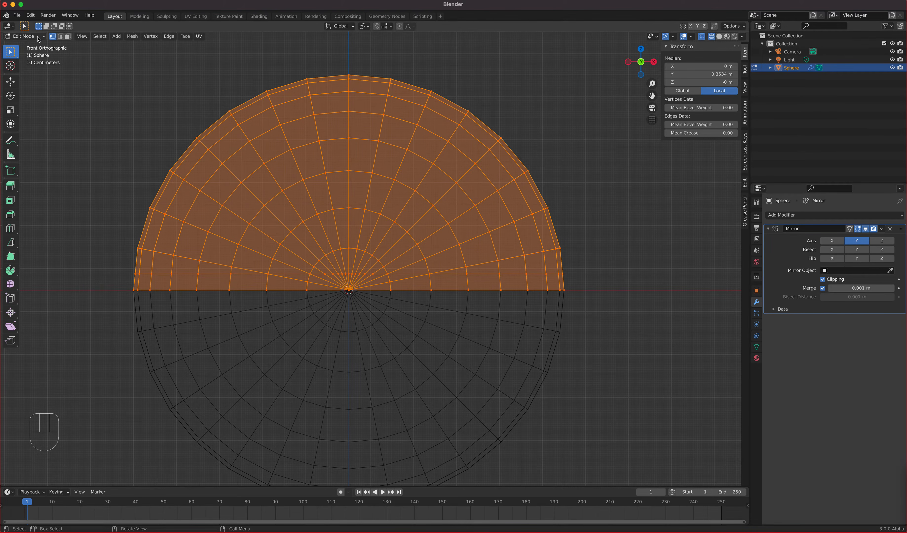
{"action": "left_click", "coordinate": [25, 36]}
{"action": "left_click", "coordinate": [29, 42]}
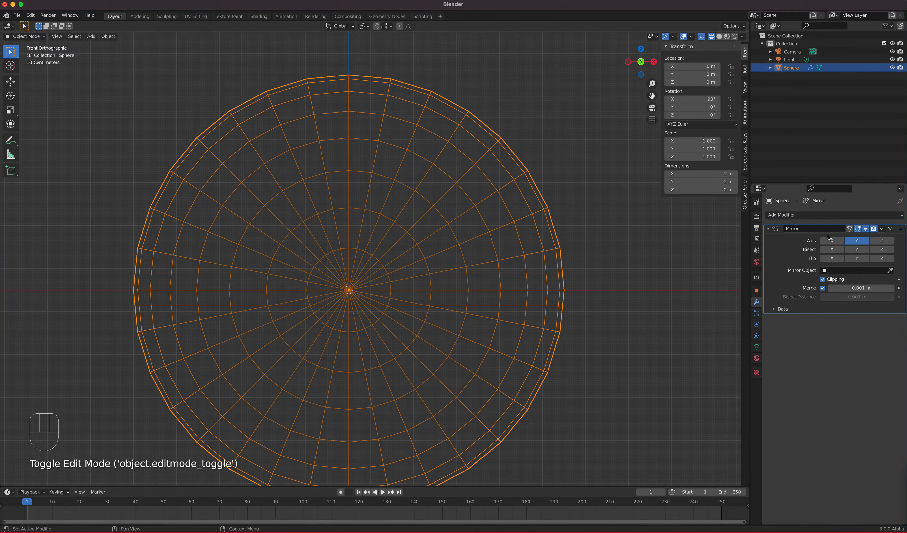
{"action": "left_click", "coordinate": [882, 228]}
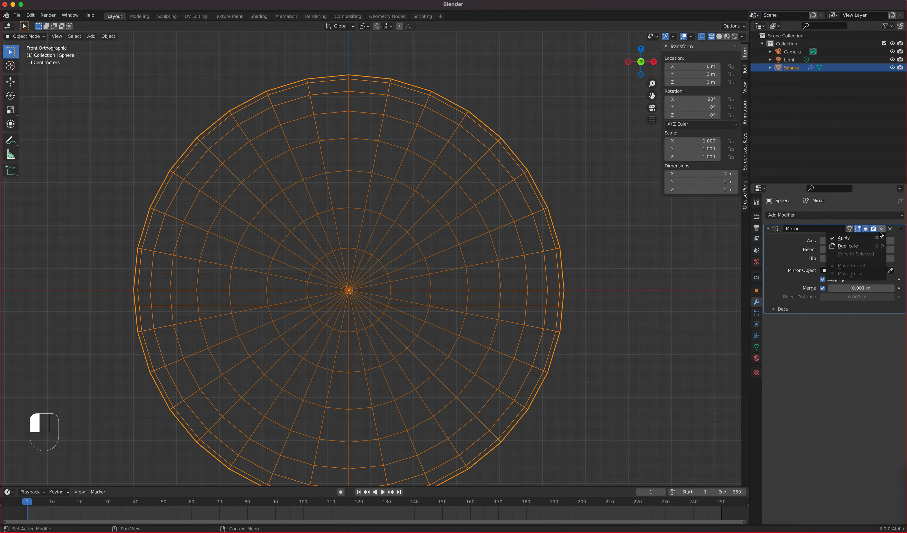
{"action": "left_click", "coordinate": [861, 238]}
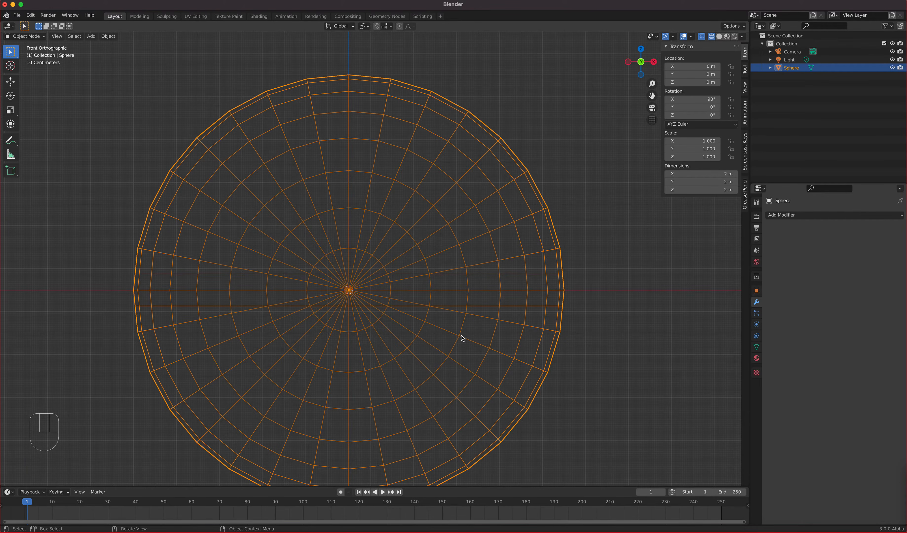
- Restore solid shading and reopen the complete sphere in Edit Mode, viewed at an angle
{"action": "middle_click_drag", "start_coordinate": [474, 356], "coordinate": [441, 355]}
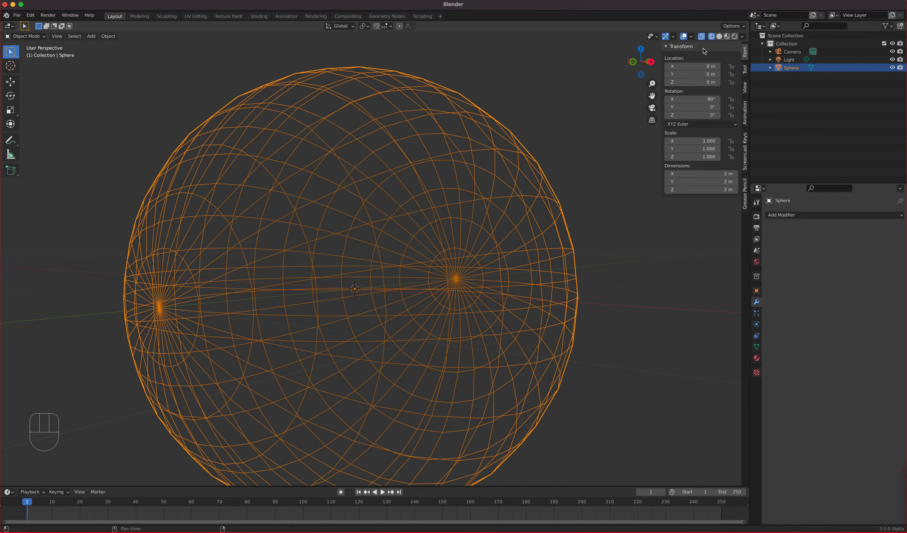
{"action": "left_click", "coordinate": [719, 37]}
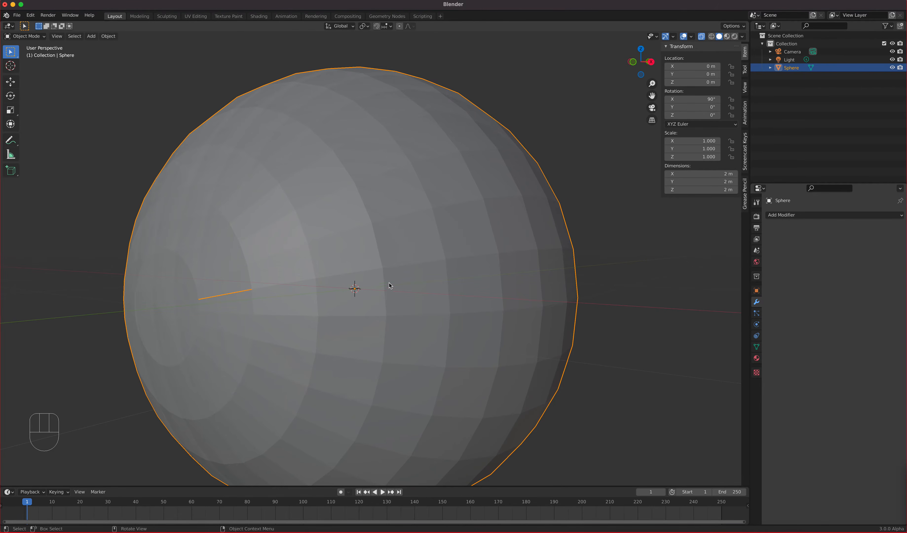
{"action": "key", "text": "Tab"}
{"action": "middle_click_drag", "start_coordinate": [380, 342], "coordinate": [346, 335]}
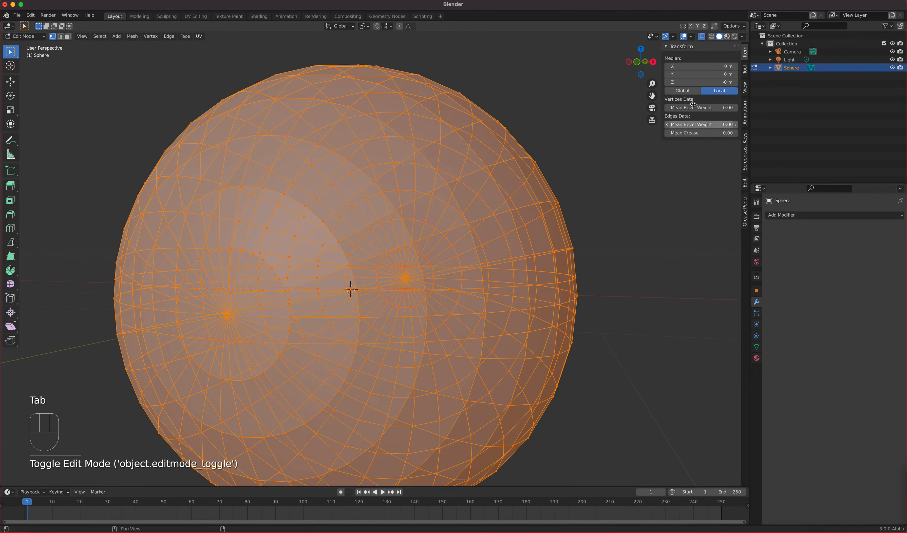
- In face select mode with X-ray display, select the horizontal band of faces around the equator from the front view
{"action": "left_click", "coordinate": [701, 36]}
{"action": "middle_click_drag", "start_coordinate": [428, 247], "coordinate": [457, 236]}
{"action": "middle_click_drag", "start_coordinate": [208, 271], "coordinate": [502, 288]}
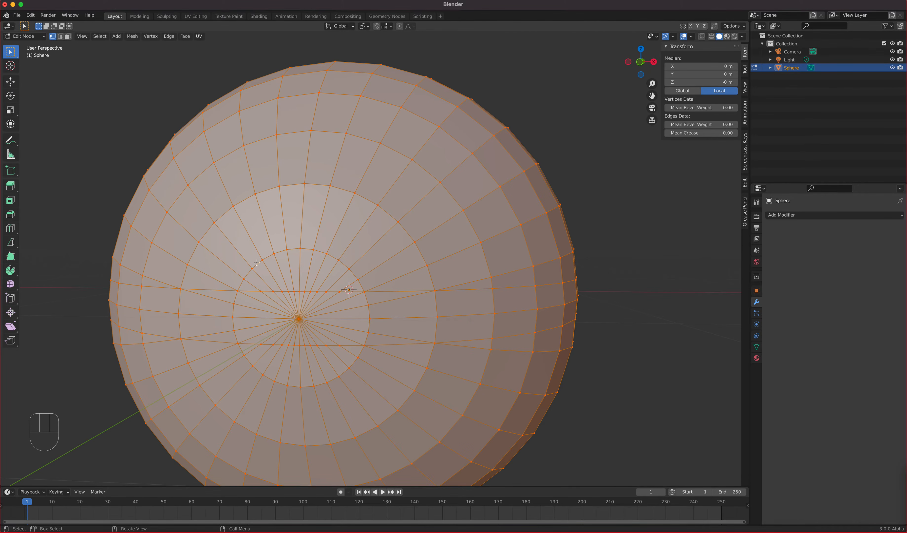
{"action": "middle_click_drag", "start_coordinate": [411, 333], "coordinate": [462, 325]}
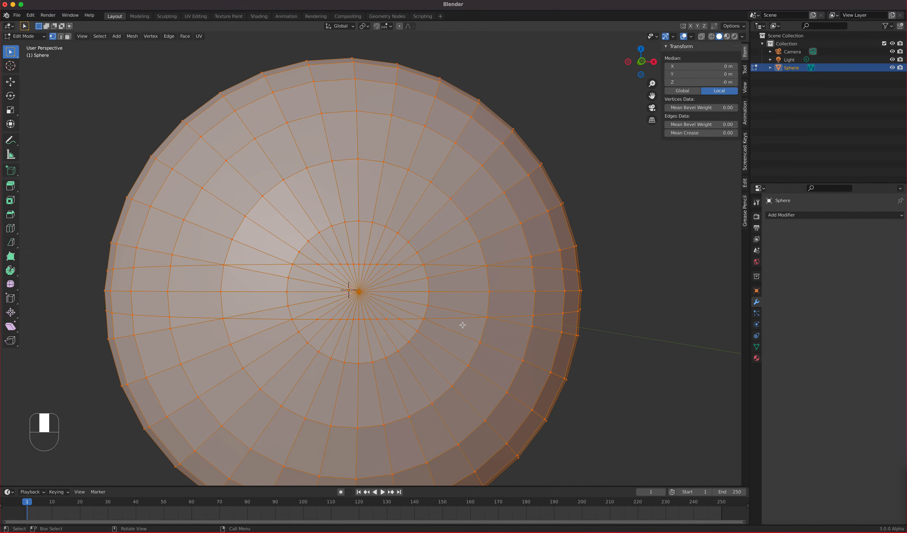
{"action": "key", "text": "KP_1"}
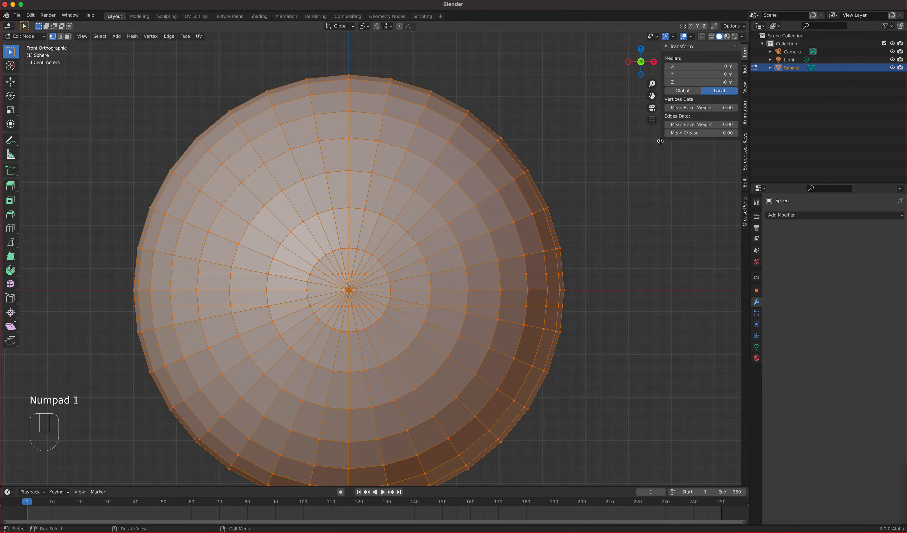
{"action": "left_click", "coordinate": [702, 37]}
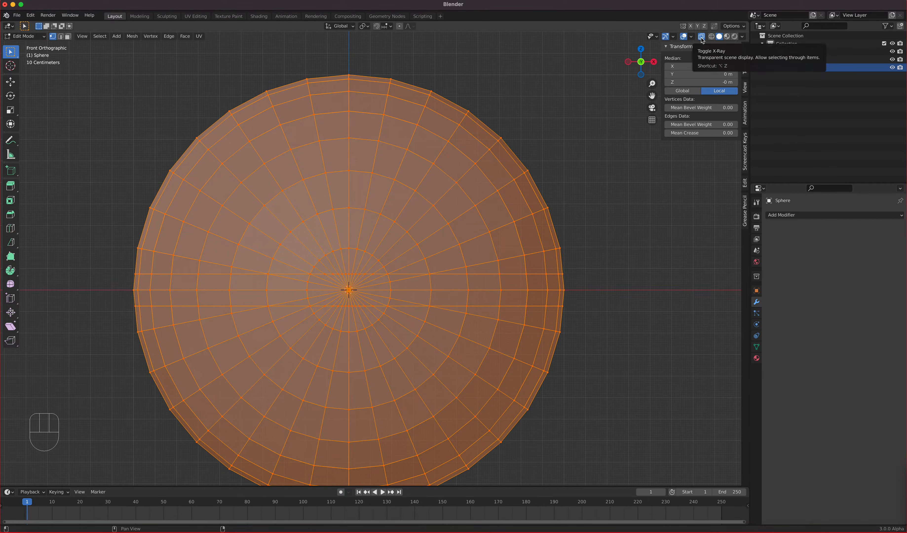
{"action": "left_click", "coordinate": [68, 37]}
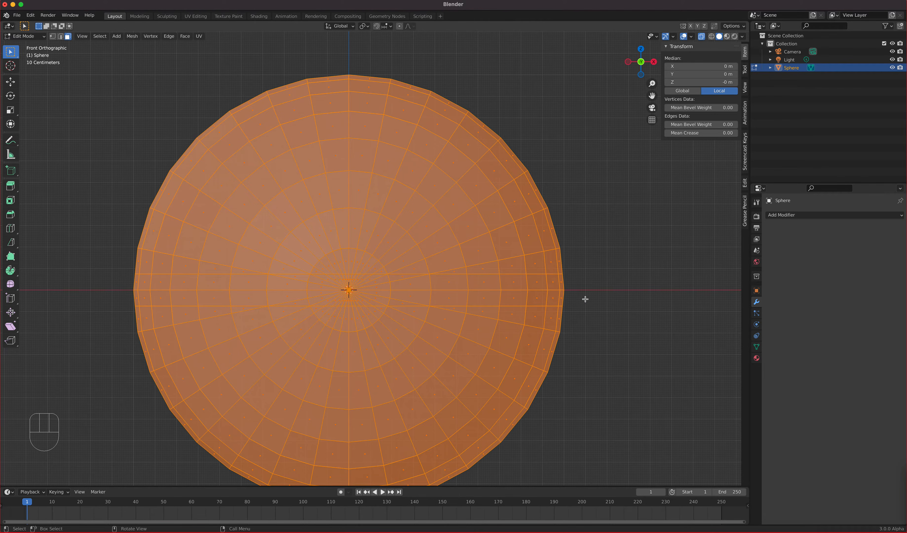
{"action": "left_click_drag", "start_coordinate": [589, 300], "coordinate": [125, 278]}
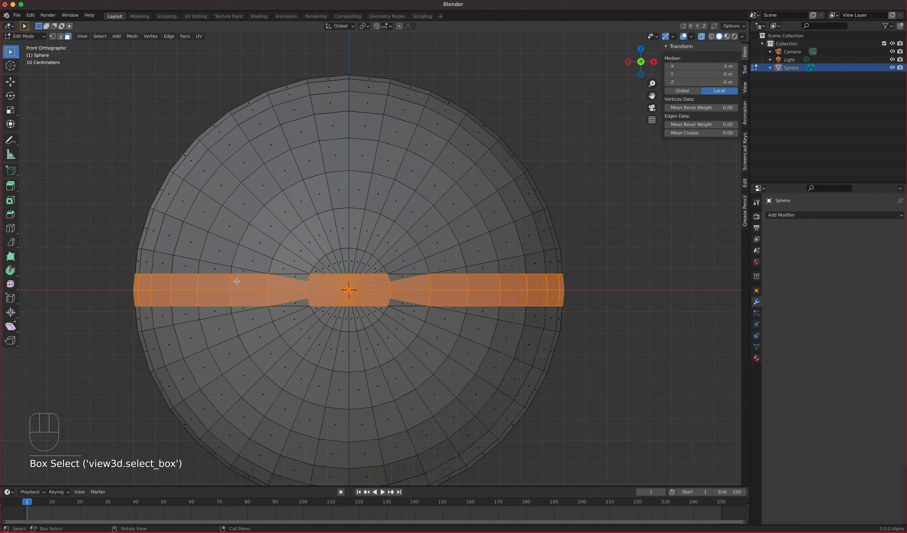
- Add the four unselected triangular gaps beside the central pole to the selection so the equatorial band is continuous
{"action": "scroll", "coordinate": [370, 280], "scroll_direction": "up", "scroll_amount": 3}
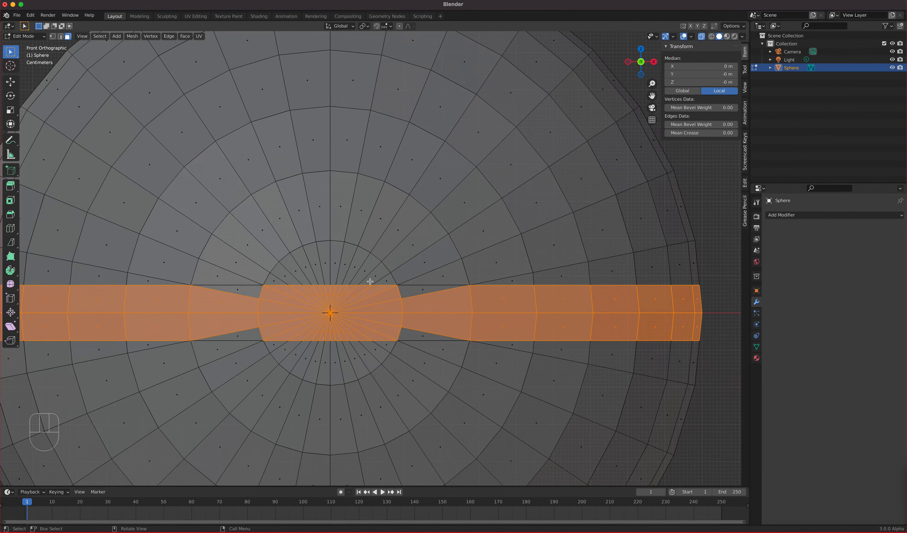
{"action": "left_click", "coordinate": [416, 288], "text": "shift"}
{"action": "left_click_drag", "start_coordinate": [416, 288], "coordinate": [428, 340], "text": "shift"}
{"action": "left_click_drag", "start_coordinate": [234, 329], "coordinate": [241, 337], "text": "shift"}
{"action": "left_click_drag", "start_coordinate": [232, 289], "coordinate": [246, 296], "text": "shift"}
{"action": "scroll", "coordinate": [542, 331], "scroll_direction": "down", "scroll_amount": 1}
{"action": "scroll", "coordinate": [573, 339], "scroll_direction": "down", "scroll_amount": 4}
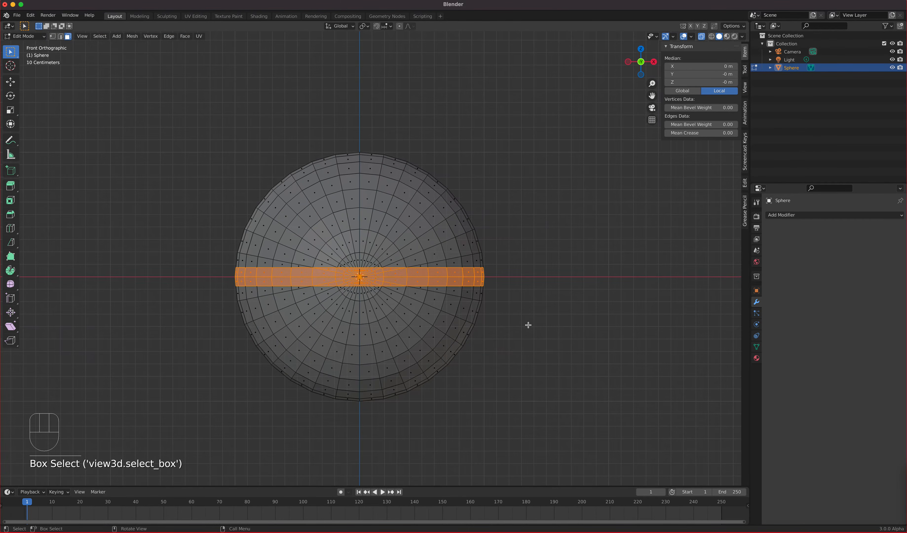
- With X-ray display off, add the two inner rings of front faces around the central pole to the band selection
{"action": "mouse_move", "coordinate": [587, 327]}
{"action": "middle_mouse_down"}
{"action": "mouse_move", "coordinate": [341, 329]}
{"action": "mouse_move", "coordinate": [580, 332]}
{"action": "middle_mouse_up"}
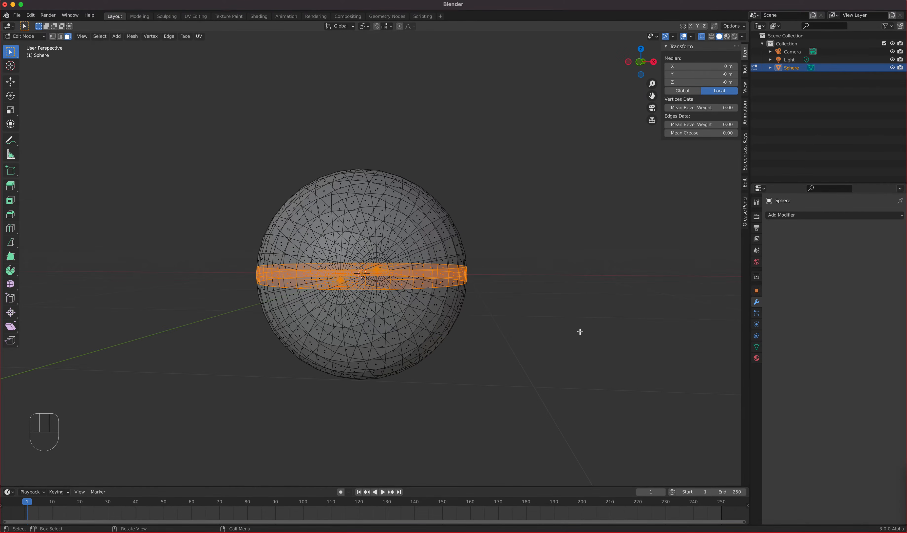
{"action": "key", "text": "KP_1"}
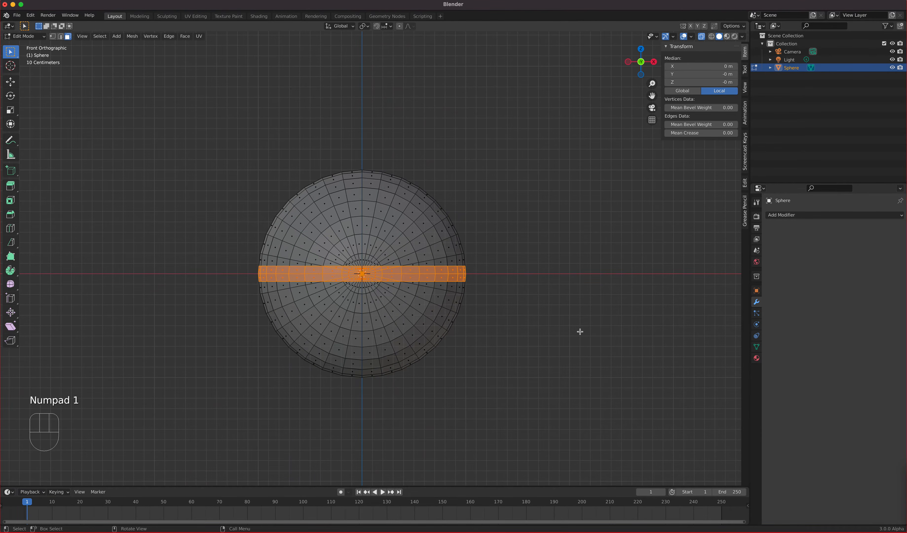
{"action": "scroll", "coordinate": [517, 295], "scroll_direction": "up", "scroll_amount": 5}
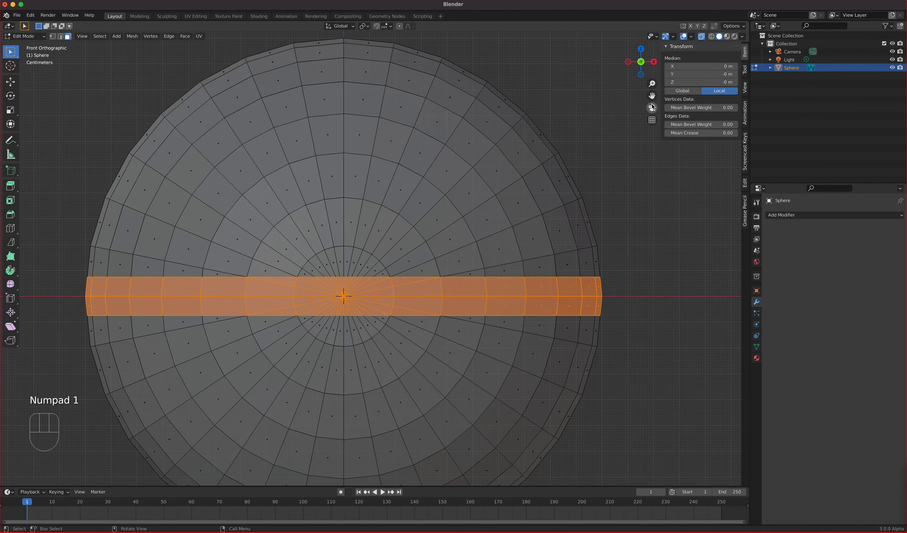
{"action": "left_click", "coordinate": [701, 37]}
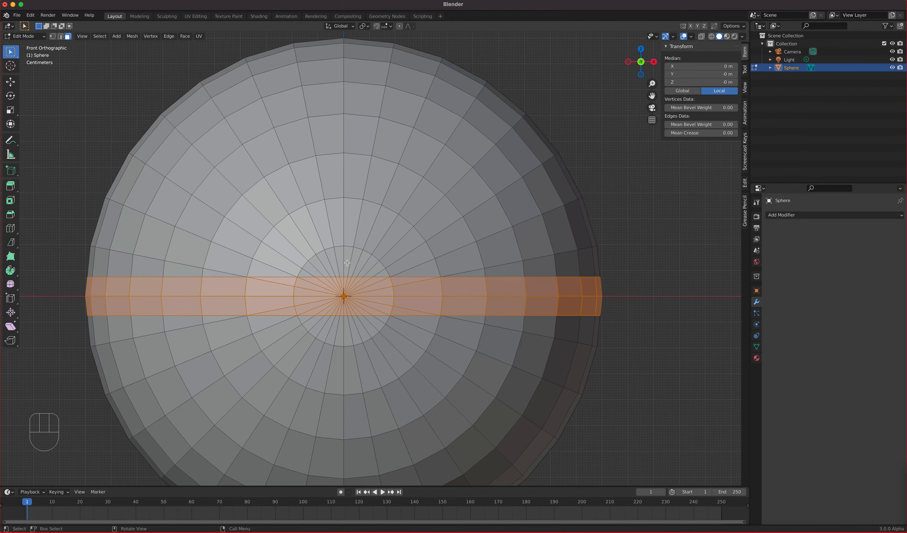
{"action": "key", "text": "shift"}
{"action": "left_click_drag", "start_coordinate": [280, 239], "coordinate": [310, 264], "text": "shift"}
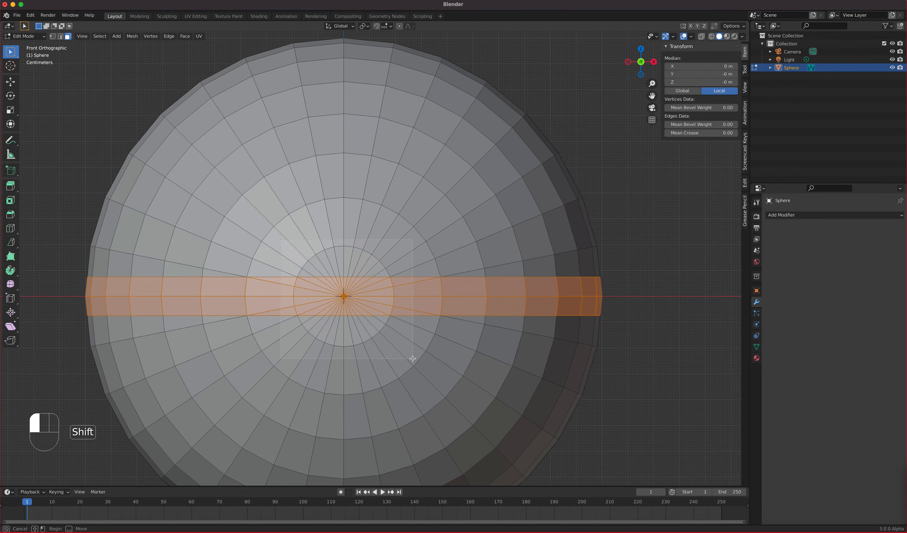
{"action": "left_click_drag", "start_coordinate": [412, 358], "coordinate": [413, 358], "text": "shift"}
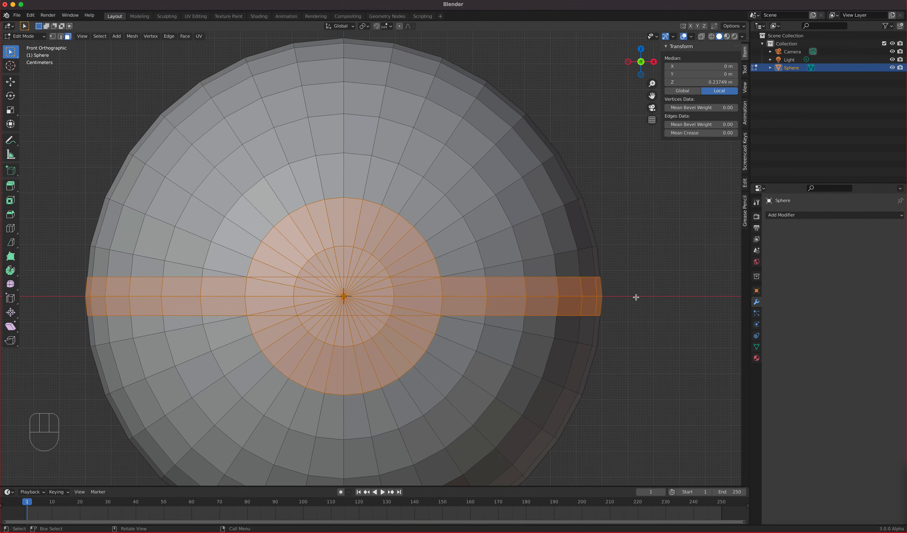
- Try extruding the selected band and disc in place and scaling them inward to 0.972, and undo the extrusion
{"action": "scroll", "coordinate": [493, 351], "scroll_direction": "down", "scroll_amount": 3}
{"action": "middle_click_drag", "start_coordinate": [479, 337], "coordinate": [406, 331]}
{"action": "scroll", "coordinate": [385, 330], "scroll_direction": "up", "scroll_amount": 1}
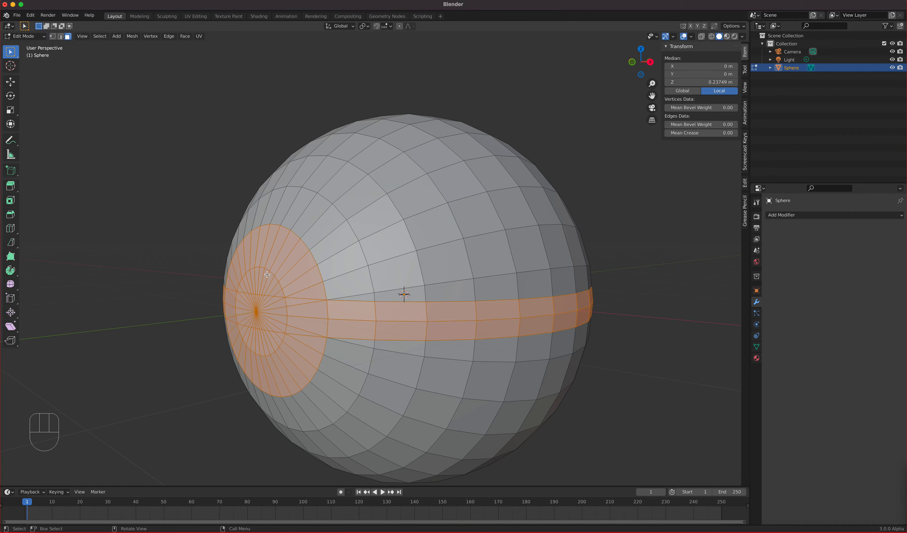
{"action": "key", "text": "e"}
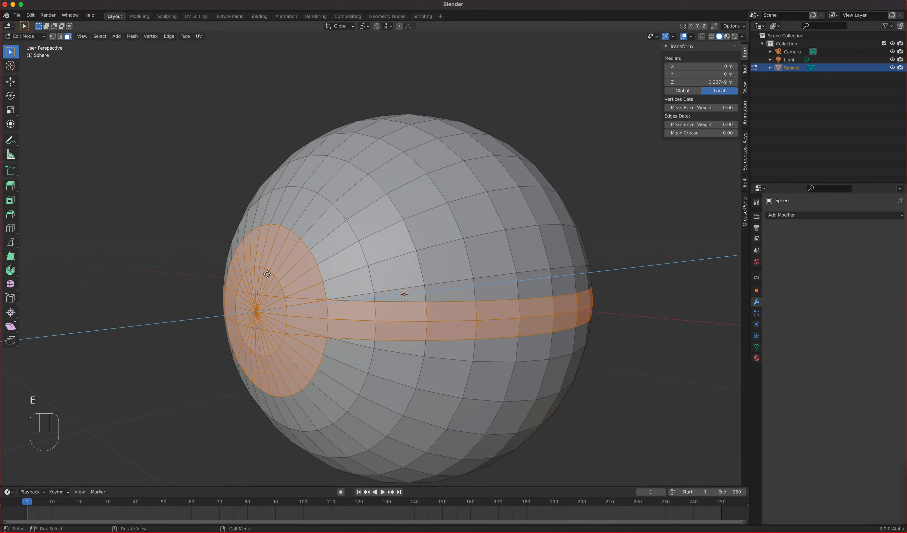
{"action": "right_click", "coordinate": [267, 274]}
{"action": "key", "text": "s"}
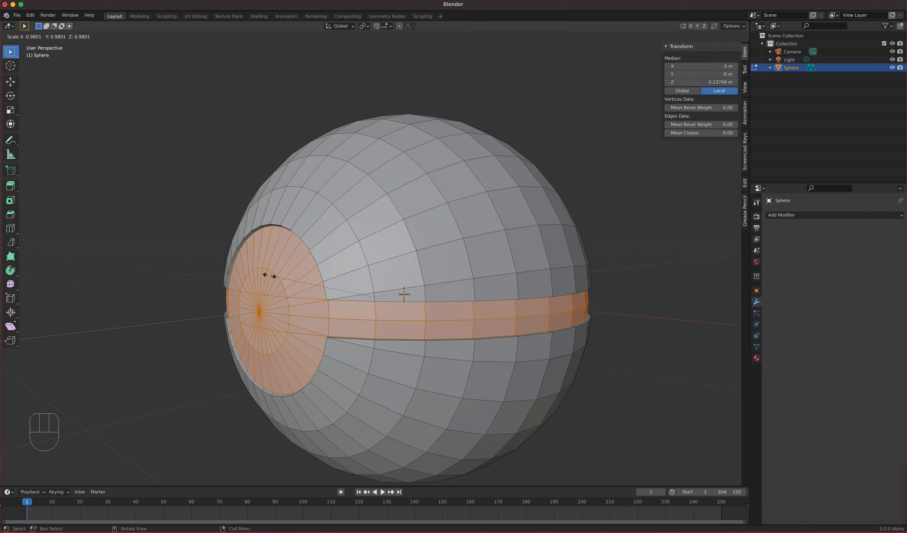
{"action": "left_click", "coordinate": [270, 276]}
{"action": "middle_click_drag", "start_coordinate": [270, 276], "coordinate": [319, 314]}
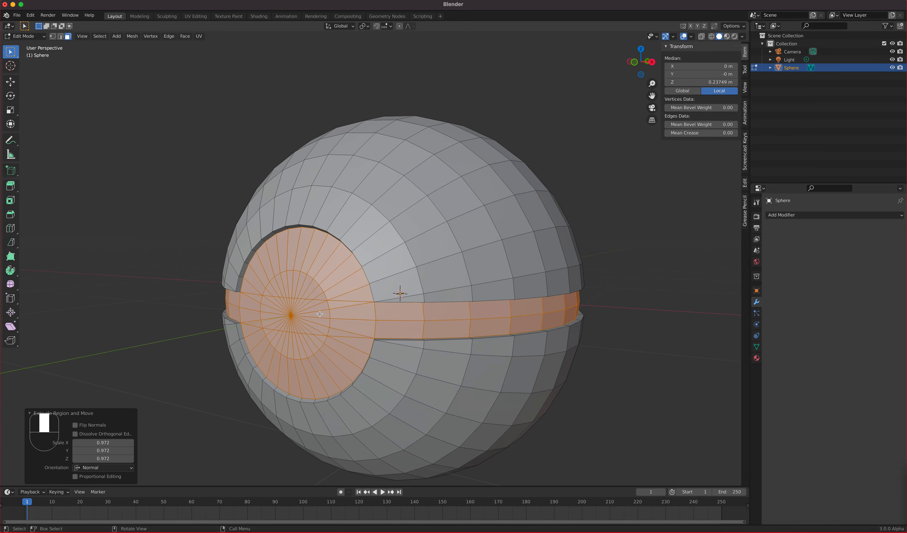
{"action": "key", "text": "super"}
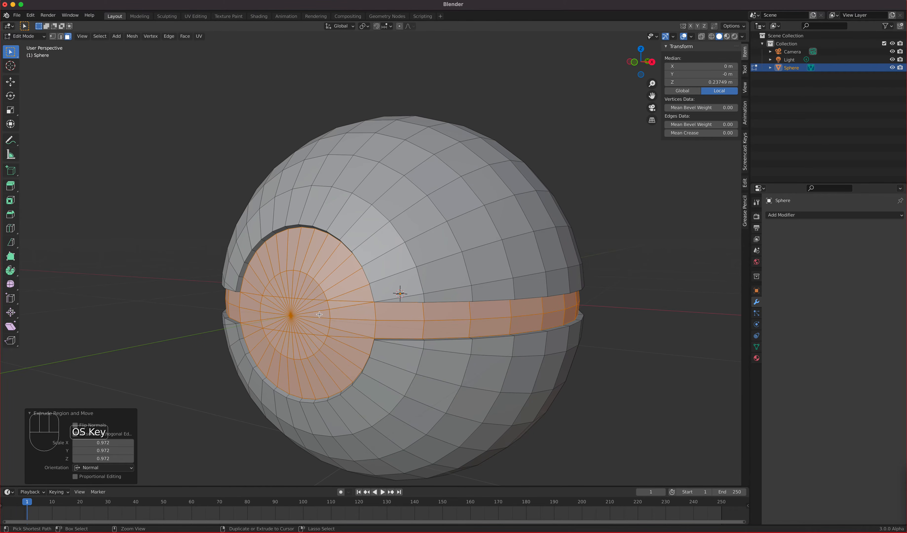
{"action": "key", "text": "super+z"}
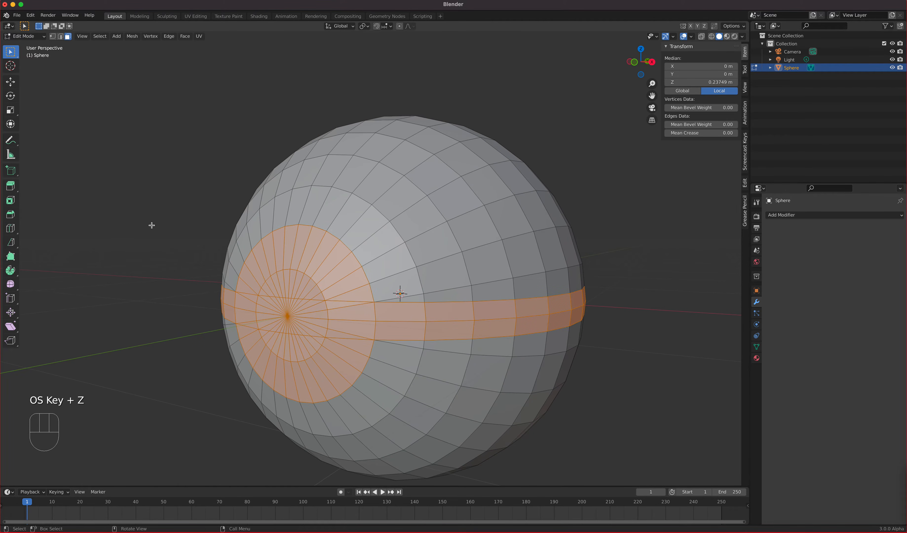
- Try extruding the selected band and disc along the normal with the Extrude Region tool, and undo it
{"action": "left_click", "coordinate": [10, 191]}
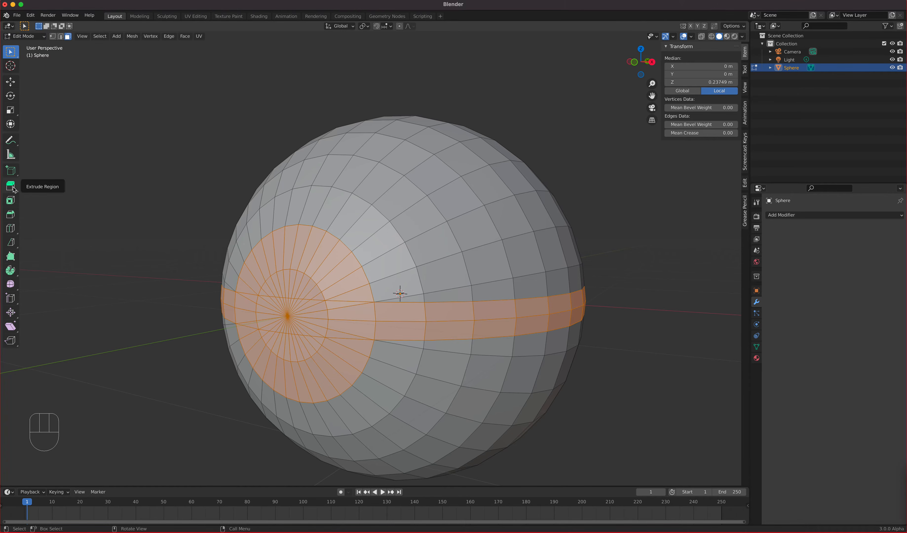
{"action": "left_click", "coordinate": [12, 189]}
{"action": "middle_click_drag", "start_coordinate": [300, 262], "coordinate": [347, 311]}
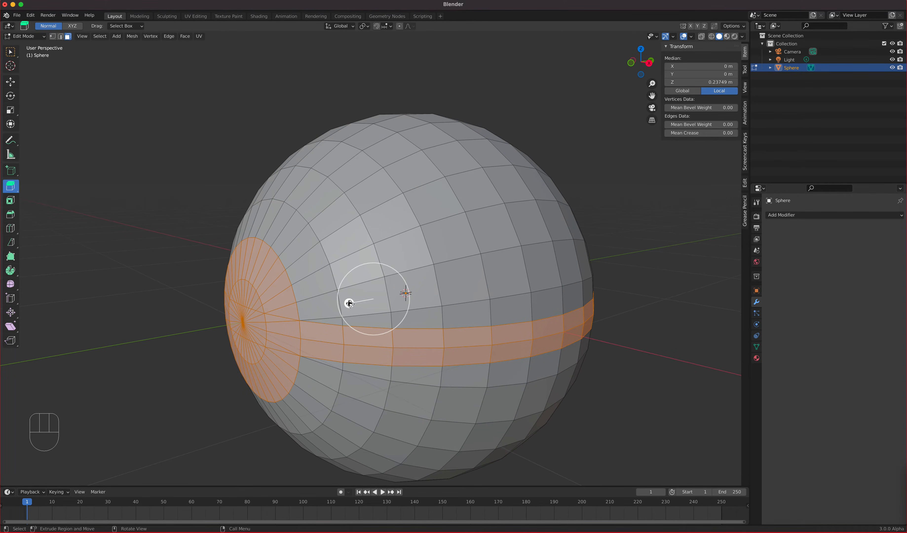
{"action": "left_click_drag", "start_coordinate": [349, 303], "coordinate": [356, 304]}
{"action": "middle_click_drag", "start_coordinate": [255, 319], "coordinate": [286, 311]}
{"action": "key", "text": "super+z"}
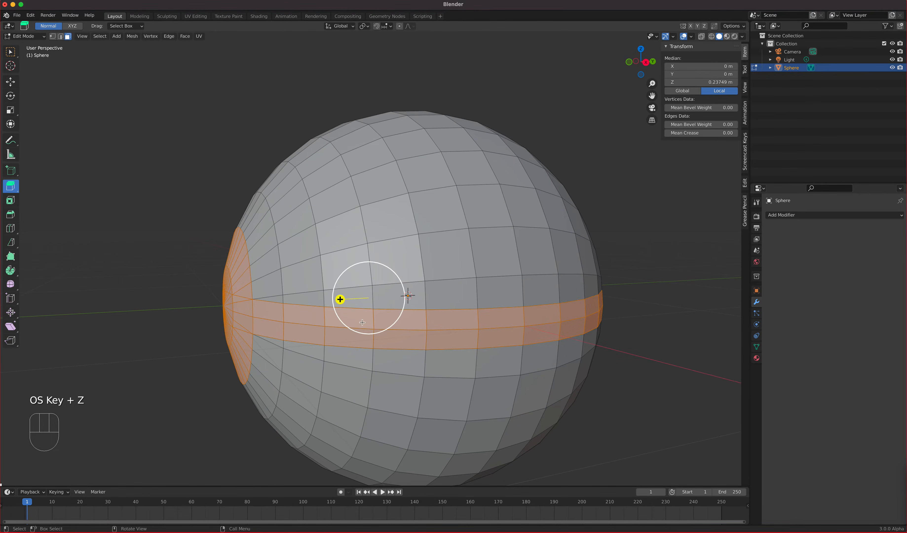
{"action": "left_click_drag", "start_coordinate": [392, 271], "coordinate": [394, 271]}
{"action": "right_click", "coordinate": [394, 271]}
{"action": "middle_click_drag", "start_coordinate": [347, 305], "coordinate": [383, 301]}
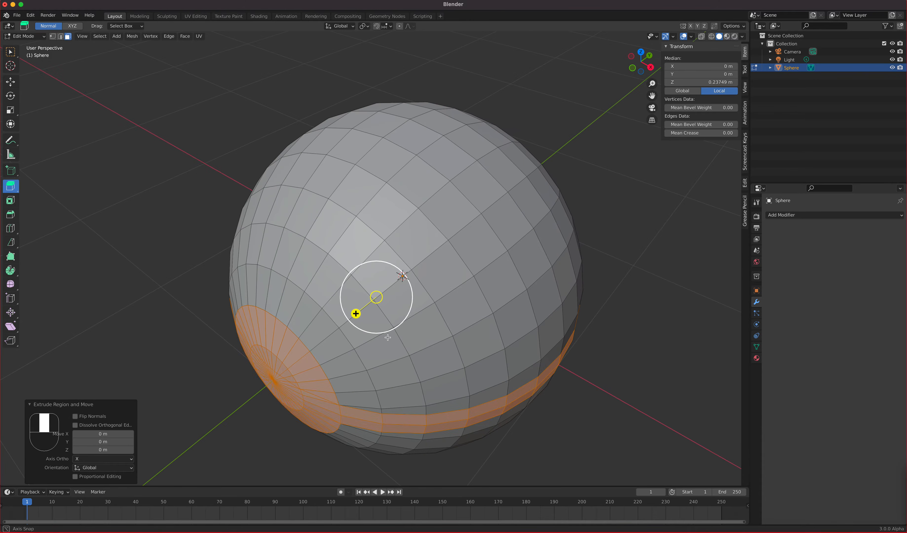
{"action": "left_click_drag", "start_coordinate": [382, 300], "coordinate": [377, 304]}
{"action": "right_click", "coordinate": [376, 304]}
{"action": "middle_click_drag", "start_coordinate": [376, 326], "coordinate": [420, 332]}
{"action": "scroll", "coordinate": [361, 313], "scroll_direction": "up", "scroll_amount": 3}
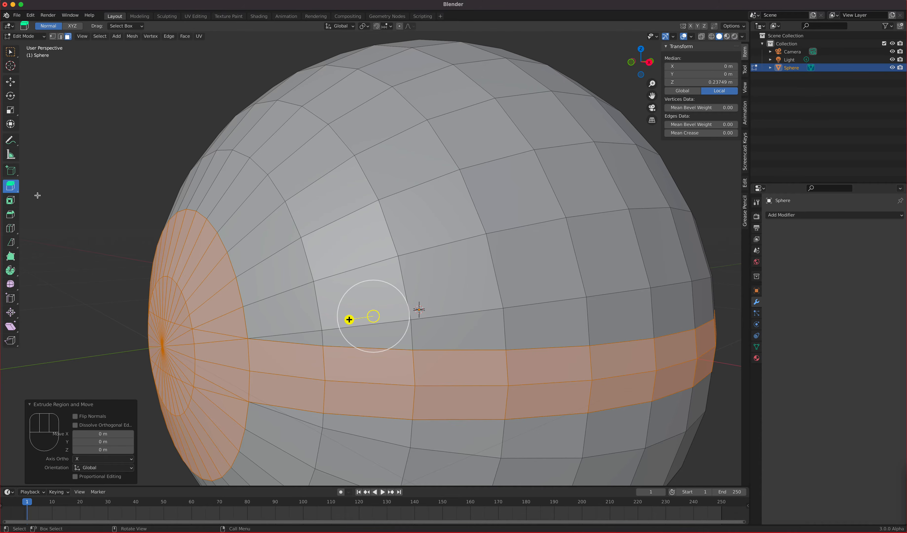
- Return to the Select Box tool, extrude the selected band and disc in place, and scale them inward to about 0.973
{"action": "left_click", "coordinate": [11, 54]}
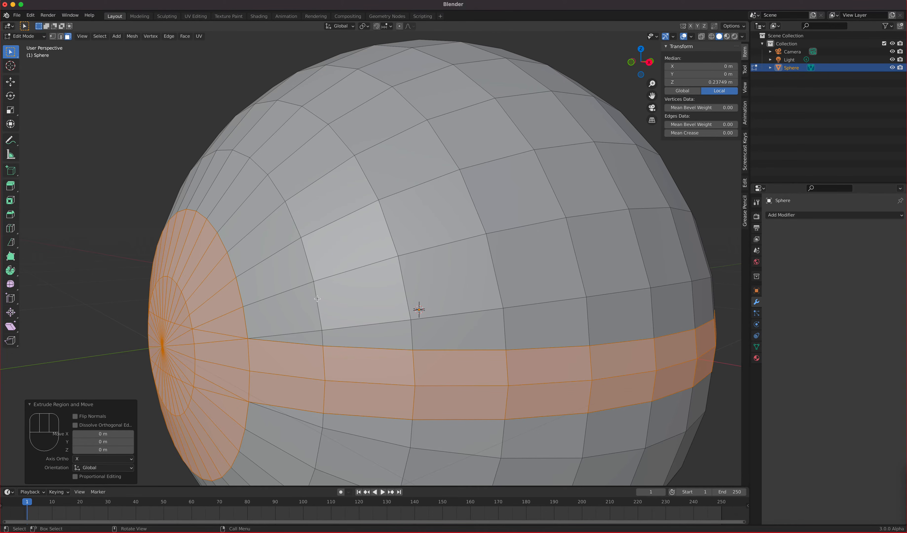
{"action": "key", "text": "e"}
{"action": "key", "text": "s"}
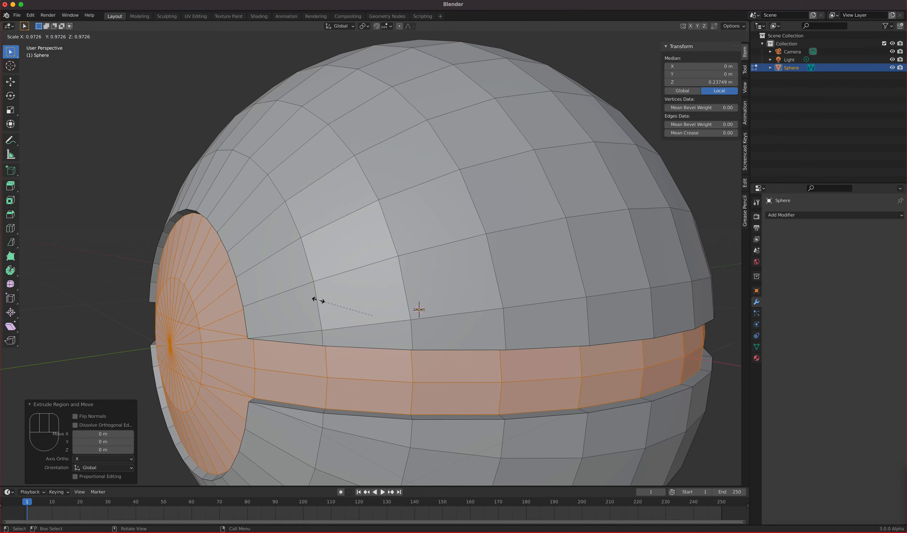
{"action": "left_click", "coordinate": [317, 300]}
{"action": "middle_click_drag", "start_coordinate": [461, 345], "coordinate": [406, 336]}
{"action": "scroll", "coordinate": [454, 354], "scroll_direction": "down", "scroll_amount": 3}
{"action": "middle_click_drag", "start_coordinate": [454, 354], "coordinate": [583, 335]}
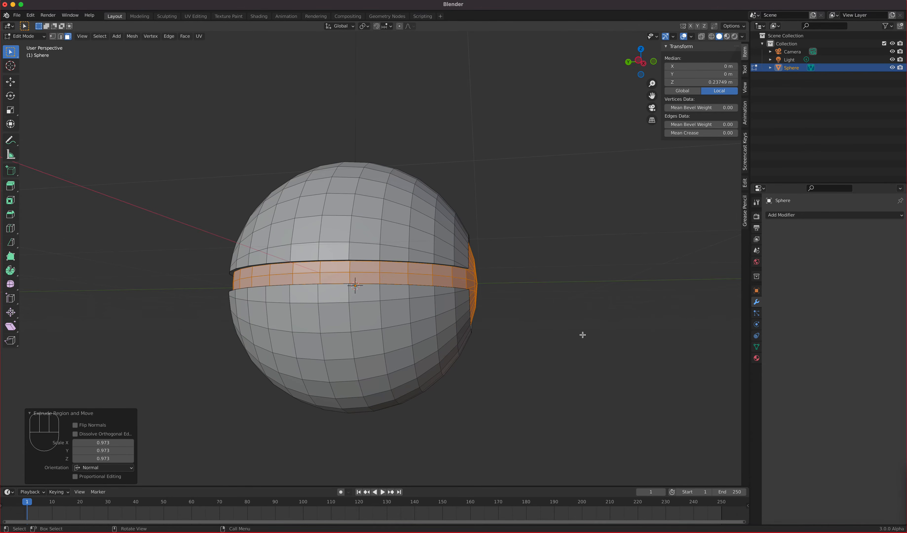
{"action": "key", "text": "KP_3"}
{"action": "scroll", "coordinate": [440, 308], "scroll_direction": "up", "scroll_amount": 3}
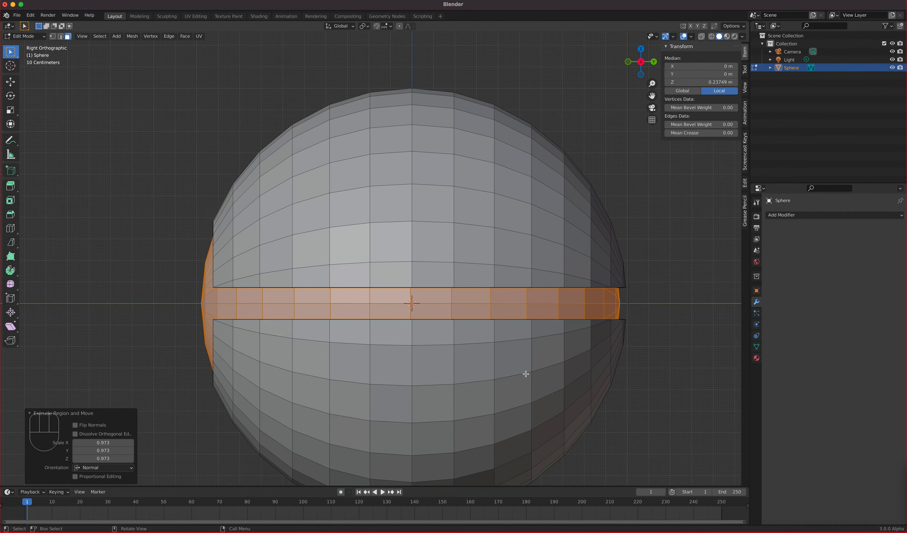
- From the front view, select only the circular disc of faces around the central pole
{"action": "middle_click_drag", "start_coordinate": [525, 373], "coordinate": [509, 343]}
{"action": "middle_click_drag", "start_coordinate": [440, 361], "coordinate": [428, 259], "text": "shift"}
{"action": "key", "text": "KP_1"}
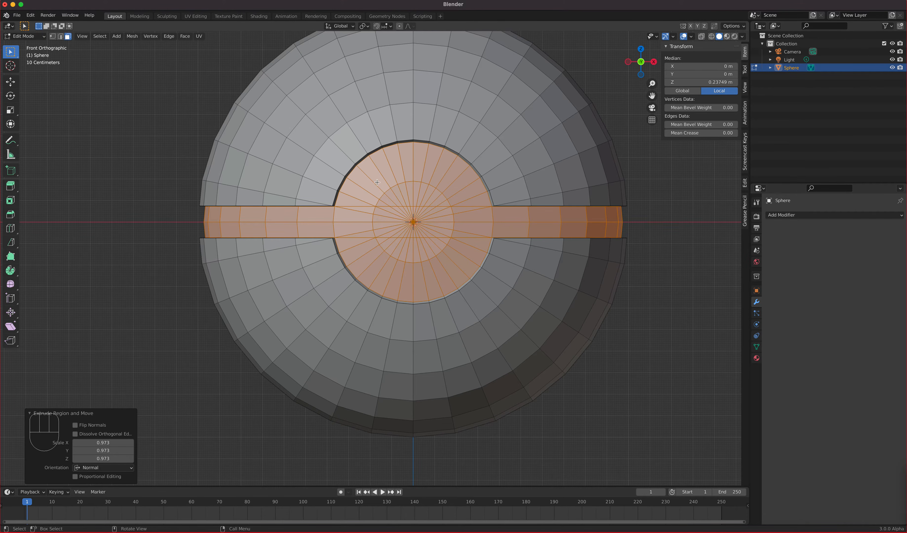
{"action": "left_click_drag", "start_coordinate": [363, 178], "coordinate": [418, 225]}
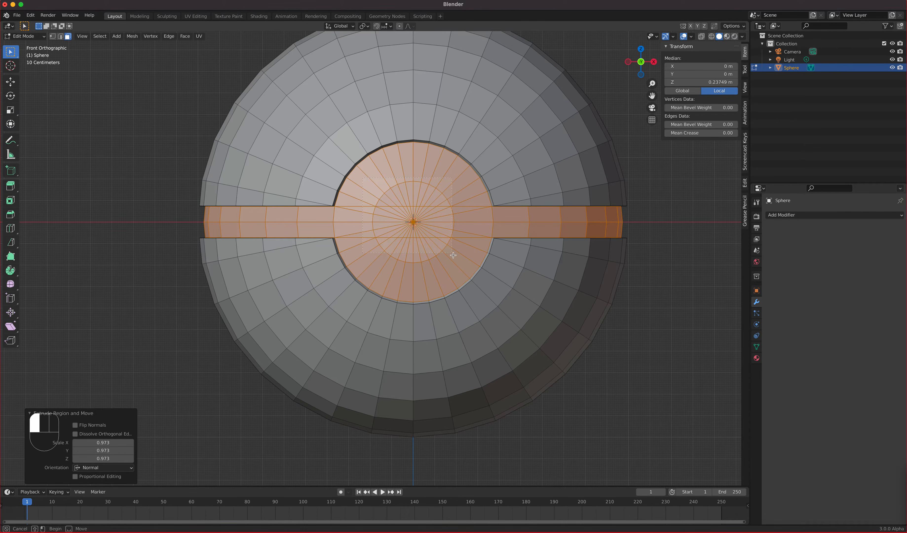
{"action": "left_click_drag", "start_coordinate": [469, 269], "coordinate": [470, 269]}
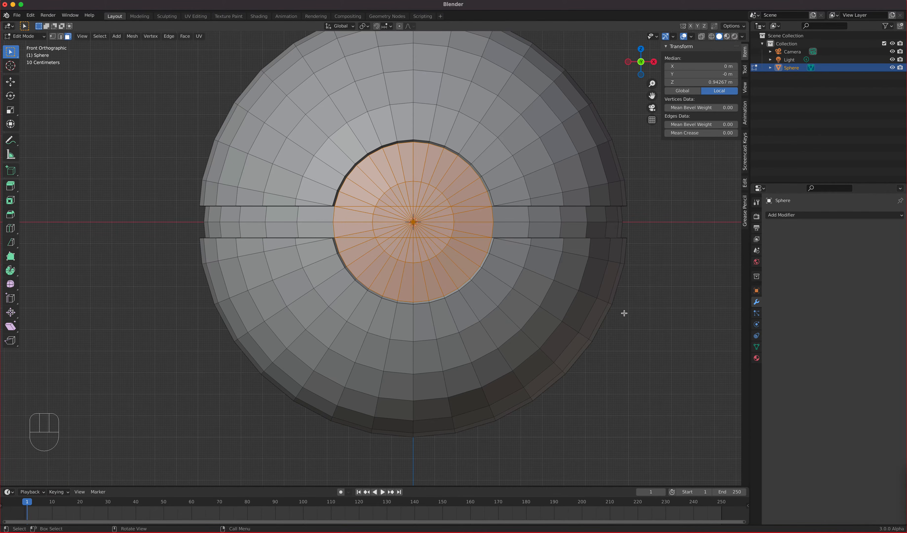
- Inset the selected circular front disc by about 0.097 m
{"action": "middle_click_drag", "start_coordinate": [581, 299], "coordinate": [540, 304]}
{"action": "scroll", "coordinate": [393, 264], "scroll_direction": "up", "scroll_amount": 3}
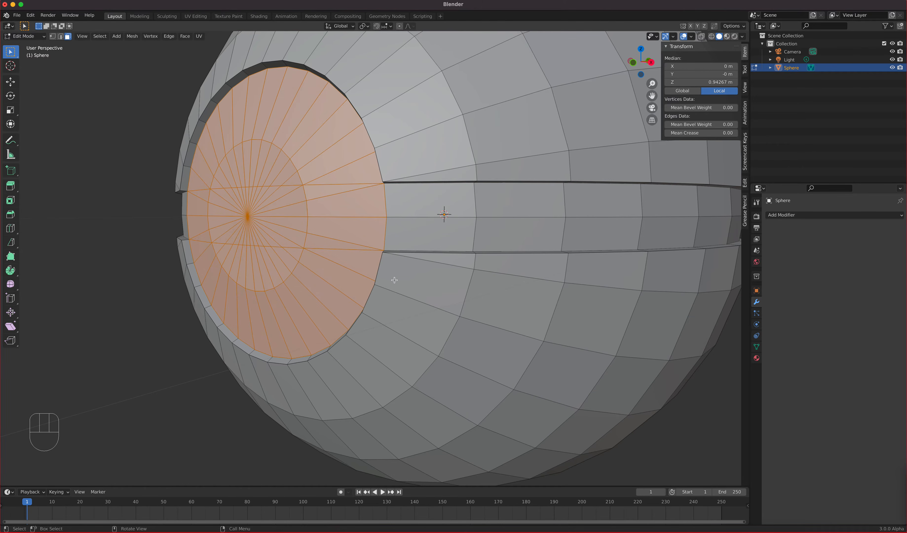
{"action": "middle_click_drag", "start_coordinate": [393, 279], "coordinate": [432, 311], "text": "shift"}
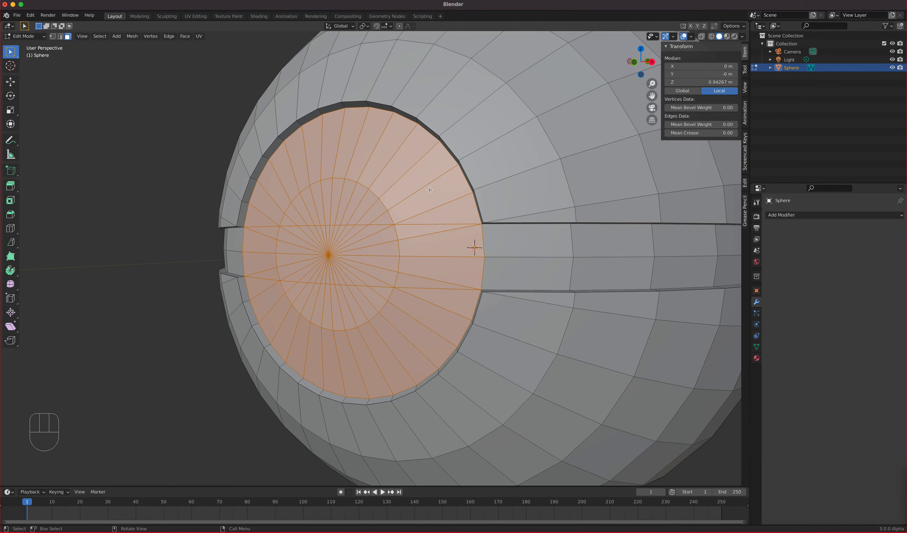
{"action": "key", "text": "i"}
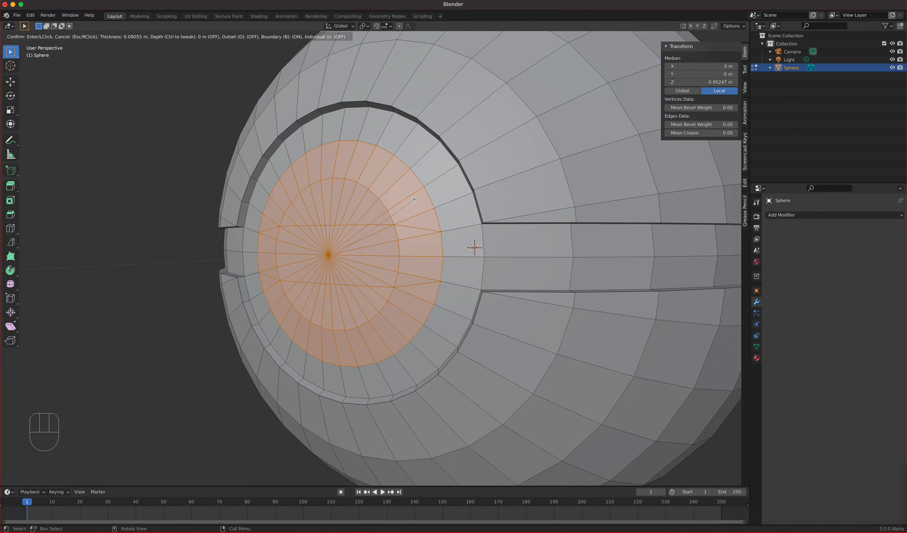
{"action": "left_click", "coordinate": [414, 200]}
- Extrude the inset disc outward along its normal by about 0.017 m to raise the button base
{"action": "middle_click_drag", "start_coordinate": [413, 200], "coordinate": [305, 241]}
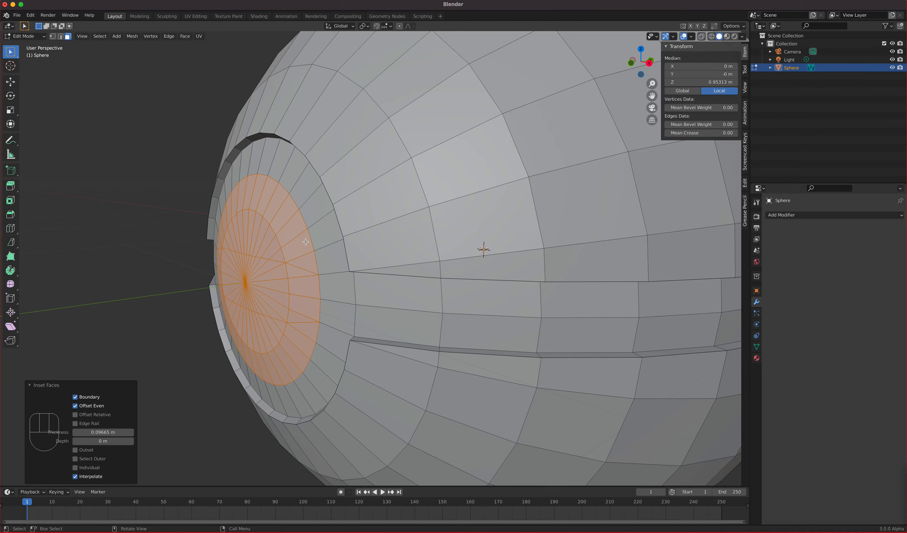
{"action": "key", "text": "e"}
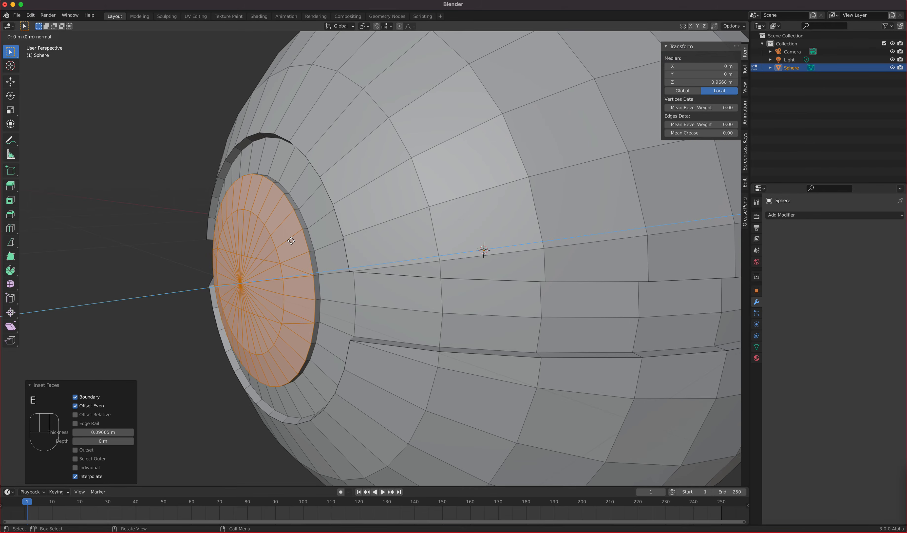
{"action": "left_click", "coordinate": [290, 242]}
{"action": "middle_click_drag", "start_coordinate": [378, 276], "coordinate": [393, 245]}
{"action": "scroll", "coordinate": [436, 290], "scroll_direction": "down", "scroll_amount": 1}
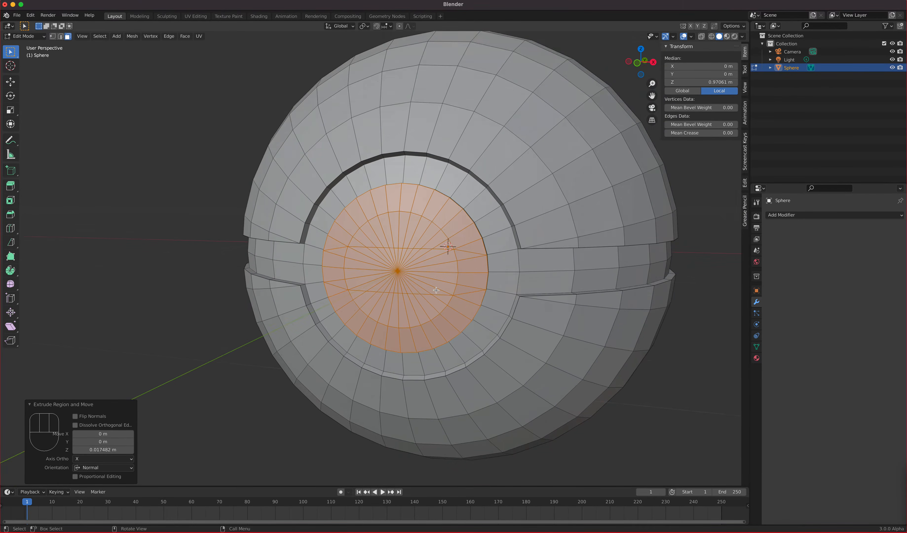
- From the front view, select only the innermost circle of triangular faces around the central pole
{"action": "scroll", "coordinate": [436, 289], "scroll_direction": "up", "scroll_amount": 3}
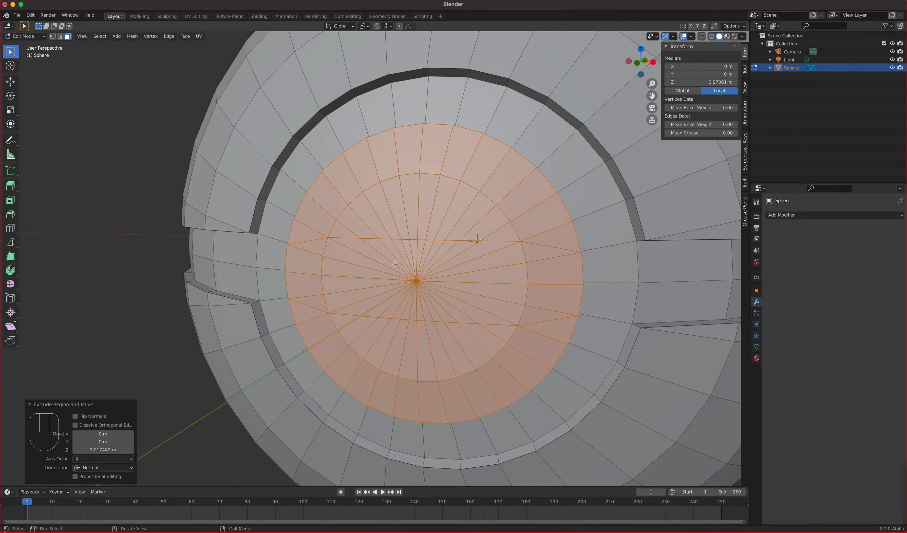
{"action": "key", "text": "KP_1"}
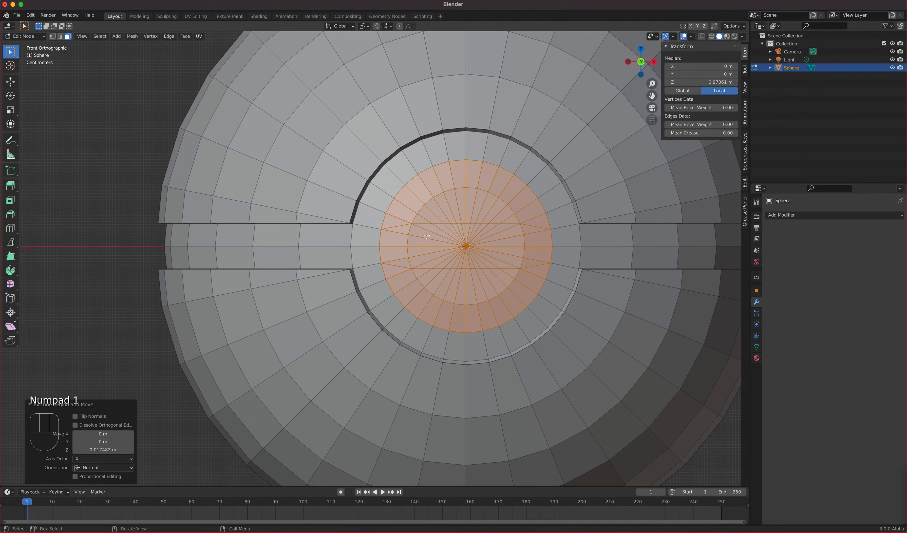
{"action": "left_click_drag", "start_coordinate": [435, 214], "coordinate": [447, 226]}
{"action": "left_click_drag", "start_coordinate": [492, 268], "coordinate": [499, 278]}
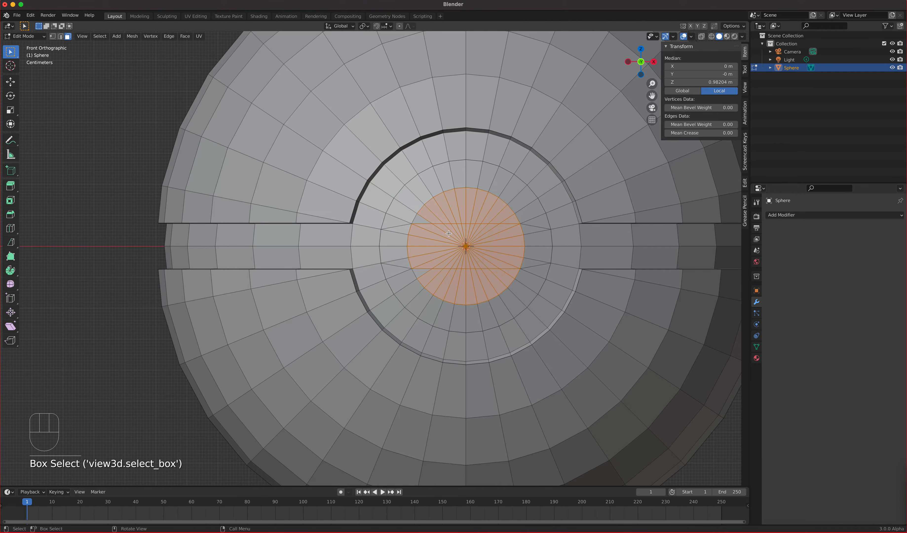
{"action": "left_click", "coordinate": [420, 224], "text": "shift"}
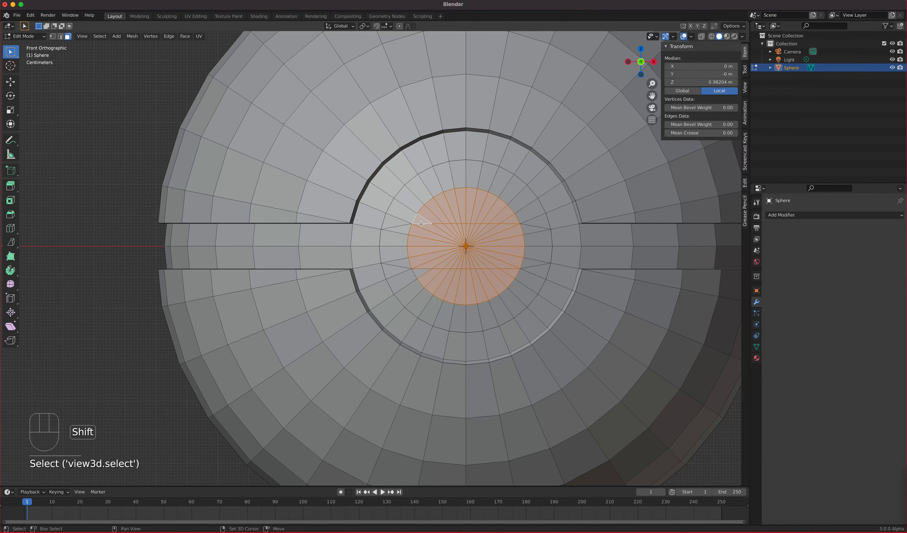
{"action": "left_click", "coordinate": [420, 271], "text": "shift"}
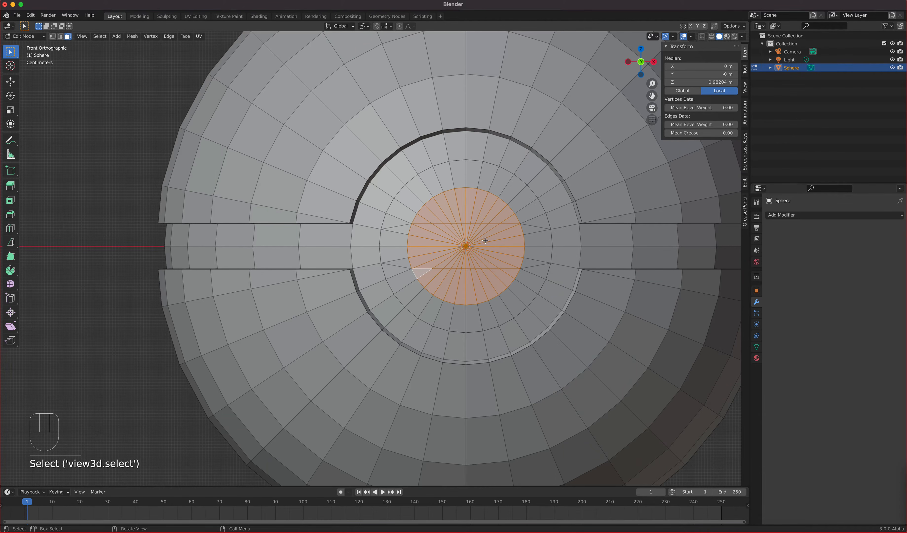
- Try the Select Circle tool on the faces around the pole, and return to the Select Box tool
{"action": "left_click", "coordinate": [11, 54]}
{"action": "left_click_drag", "start_coordinate": [14, 55], "coordinate": [62, 92]}
{"action": "left_click", "coordinate": [313, 215]}
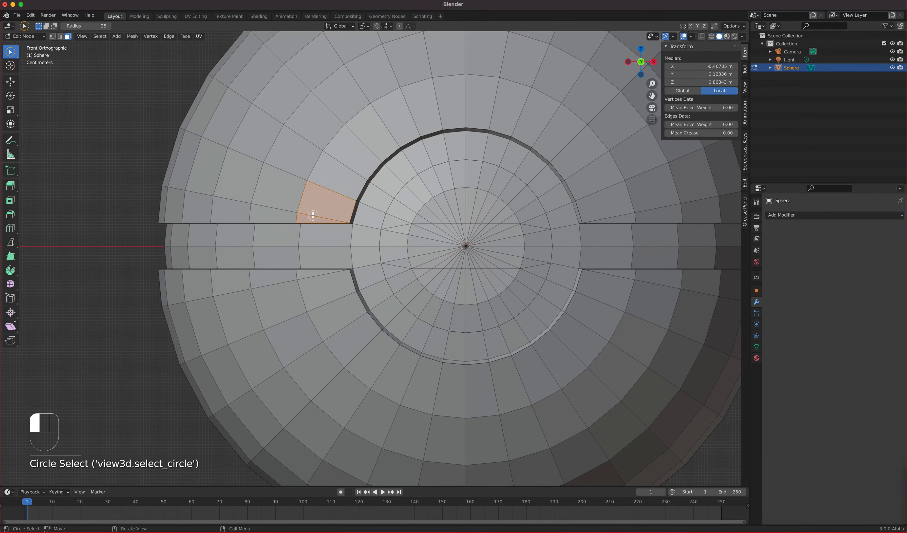
{"action": "left_click", "coordinate": [494, 230]}
{"action": "mouse_move", "coordinate": [505, 233]}
{"action": "left_mouse_down"}
{"action": "mouse_move", "coordinate": [493, 218]}
{"action": "mouse_move", "coordinate": [456, 213]}
{"action": "mouse_move", "coordinate": [435, 242]}
{"action": "mouse_move", "coordinate": [481, 242]}
{"action": "mouse_move", "coordinate": [489, 277]}
{"action": "mouse_move", "coordinate": [499, 271]}
{"action": "mouse_move", "coordinate": [489, 281]}
{"action": "mouse_move", "coordinate": [464, 289]}
{"action": "mouse_move", "coordinate": [429, 260]}
{"action": "mouse_move", "coordinate": [505, 272]}
{"action": "left_mouse_up"}
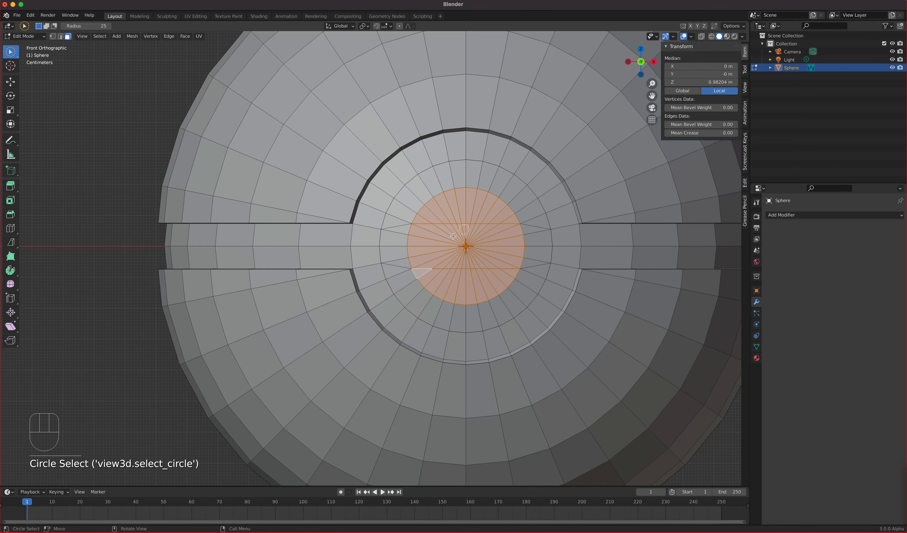
{"action": "left_click", "coordinate": [10, 53]}
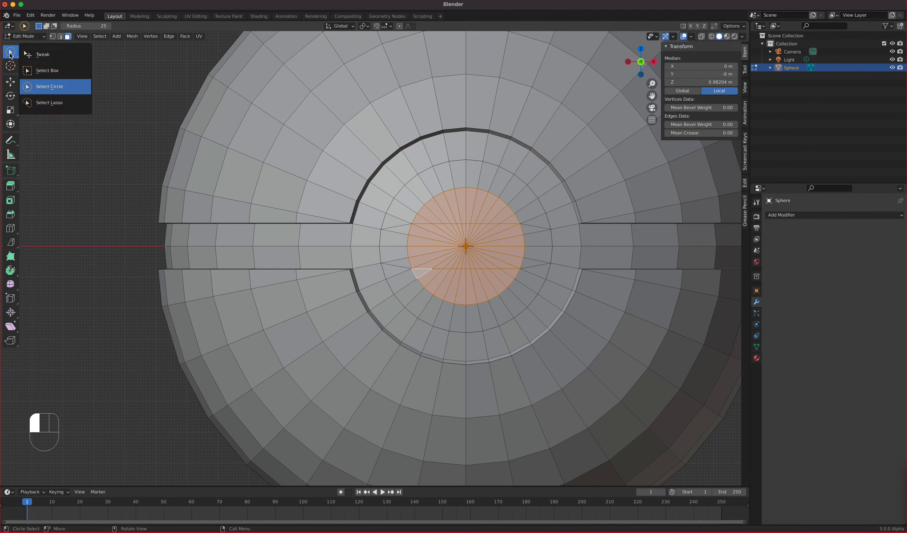
{"action": "left_click", "coordinate": [61, 76]}
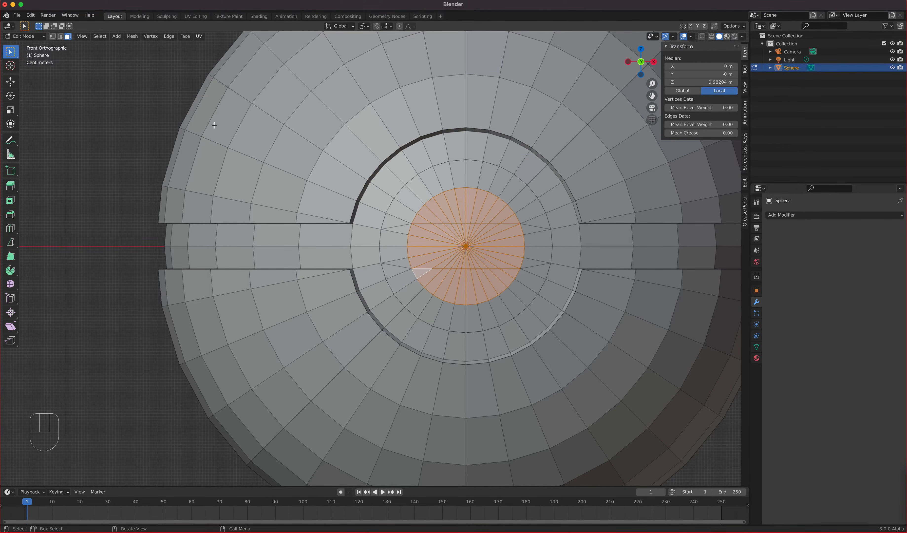
- Inset the innermost circle of faces by about 0.014 m
{"action": "scroll", "coordinate": [513, 200], "scroll_direction": "up", "scroll_amount": 3}
{"action": "middle_click_drag", "start_coordinate": [582, 267], "coordinate": [567, 237]}
{"action": "scroll", "coordinate": [511, 243], "scroll_direction": "down", "scroll_amount": 3}
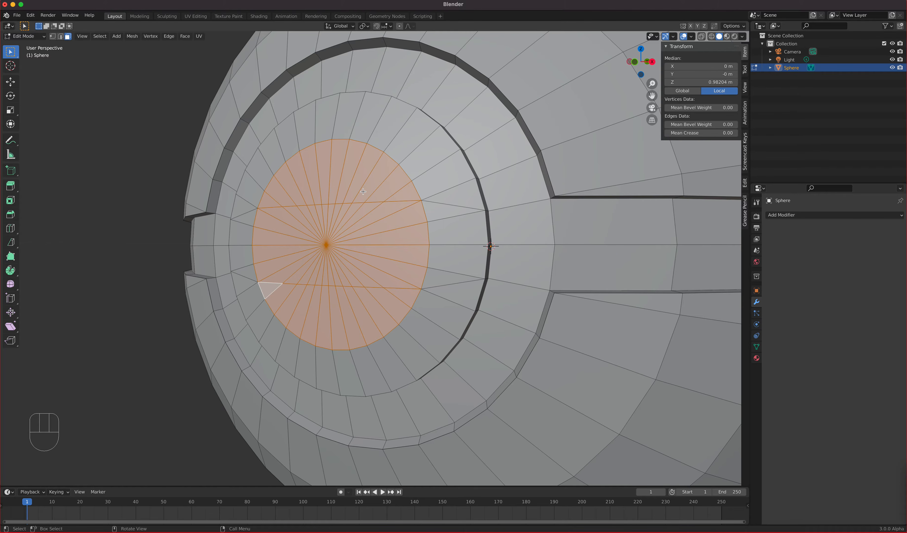
{"action": "key", "text": "i"}
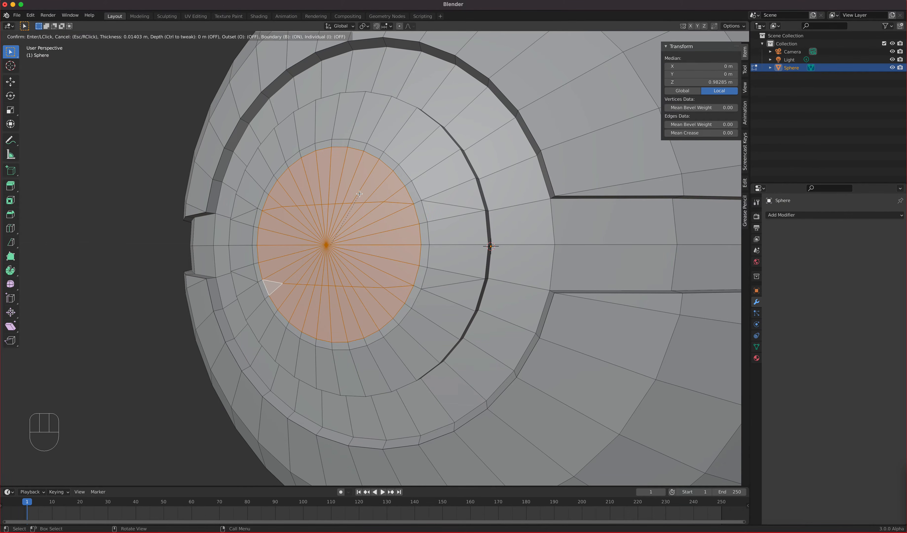
{"action": "left_click", "coordinate": [360, 193]}
- Extrude the inset circle inward along its normal by about 0.014 m to form a recess
{"action": "middle_click_drag", "start_coordinate": [395, 234], "coordinate": [360, 252]}
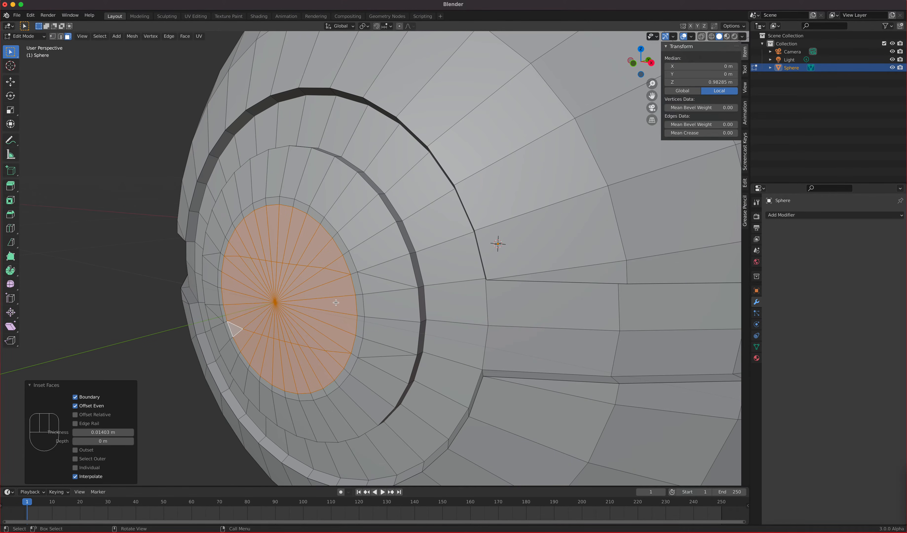
{"action": "key", "text": "e"}
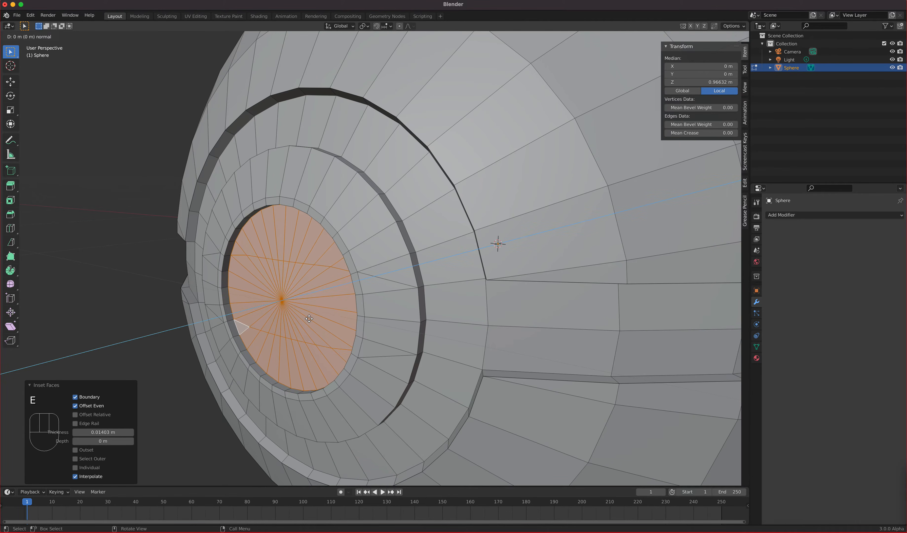
{"action": "left_click", "coordinate": [308, 319]}
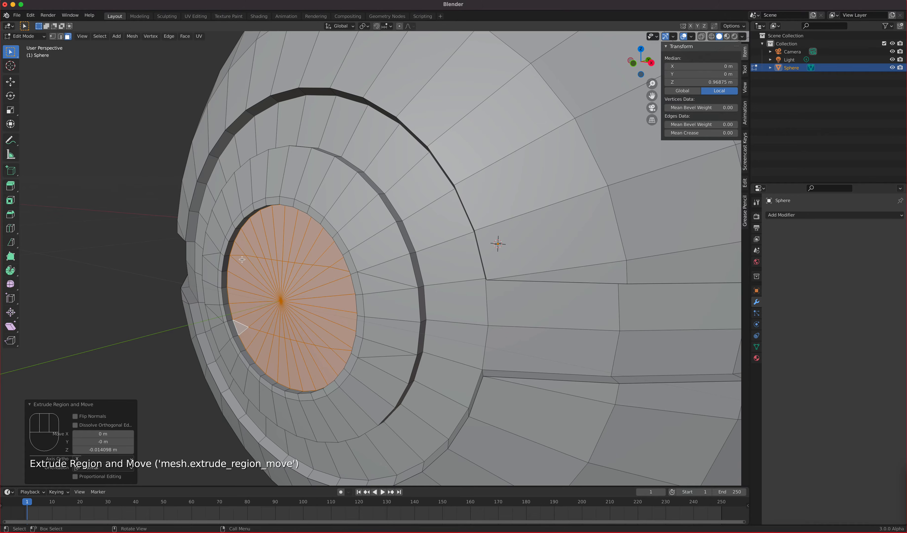
- Inset the recessed circle of faces by about 0.009 m
{"action": "middle_click_drag", "start_coordinate": [275, 225], "coordinate": [369, 271]}
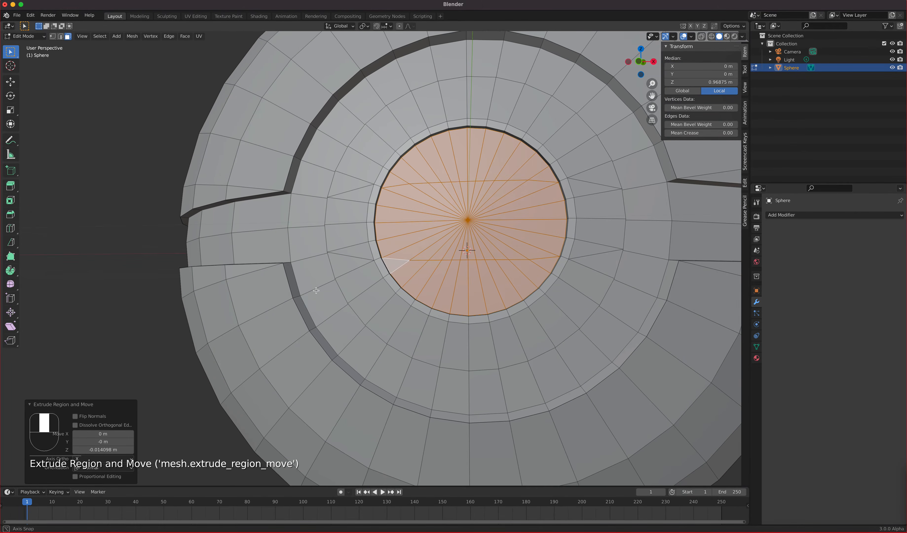
{"action": "scroll", "coordinate": [369, 271], "scroll_direction": "up", "scroll_amount": 2}
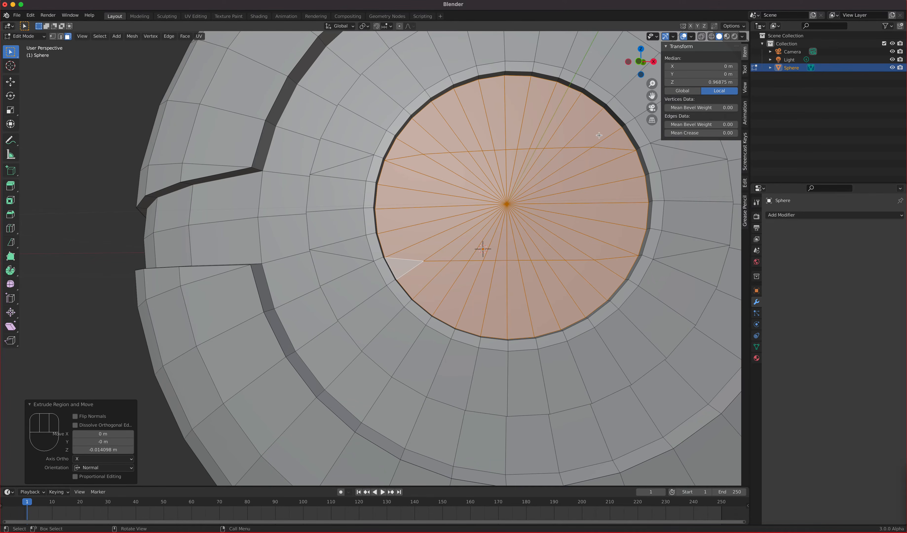
{"action": "key", "text": "i"}
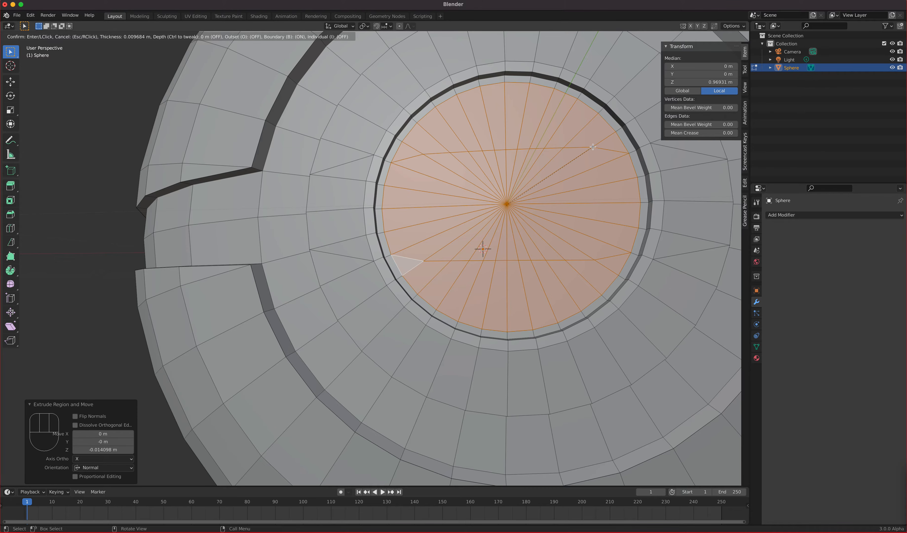
{"action": "left_click", "coordinate": [593, 147]}
- Extrude the inset circle outward along its normal by about 0.023 m to form the button
{"action": "middle_click_drag", "start_coordinate": [592, 147], "coordinate": [533, 203]}
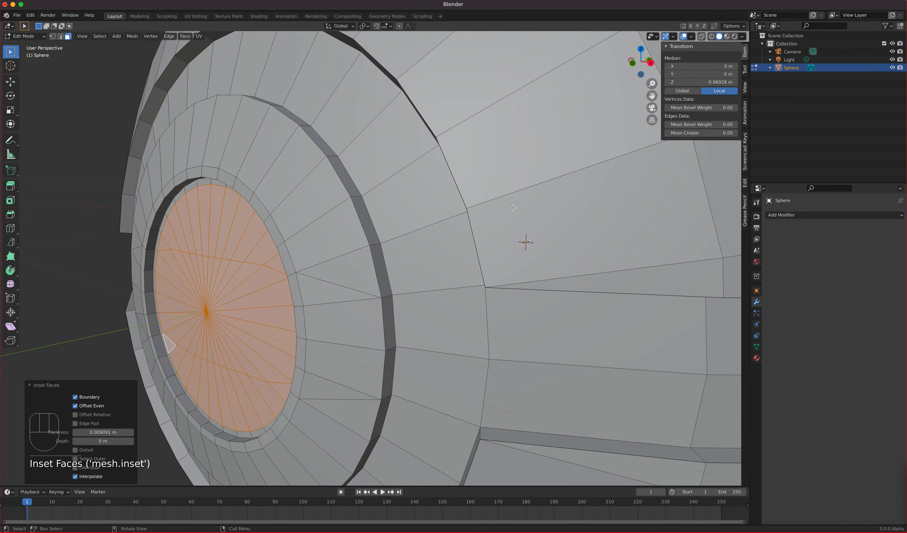
{"action": "key", "text": "e"}
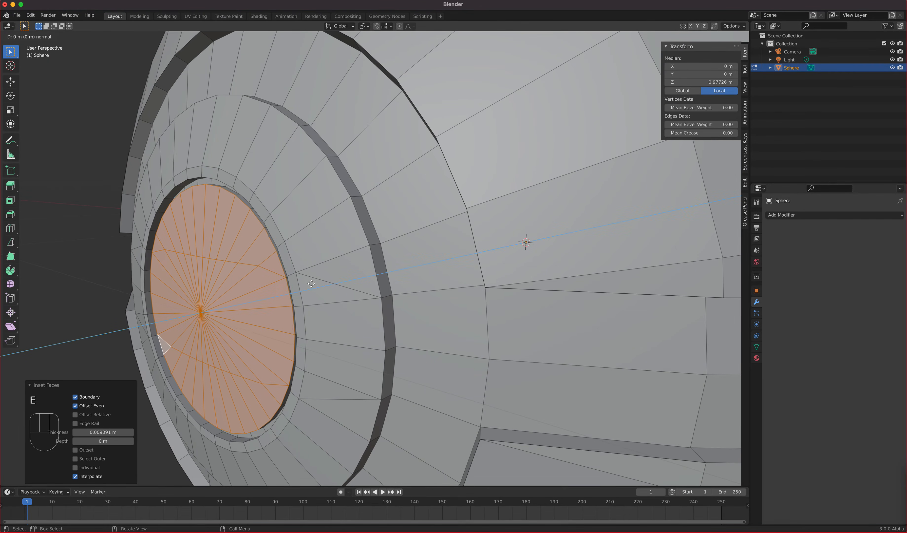
{"action": "left_click", "coordinate": [294, 288]}
{"action": "mouse_move", "coordinate": [366, 277]}
{"action": "middle_mouse_down"}
{"action": "mouse_move", "coordinate": [351, 278]}
{"action": "mouse_move", "coordinate": [378, 278]}
{"action": "mouse_move", "coordinate": [351, 278]}
{"action": "middle_mouse_up"}
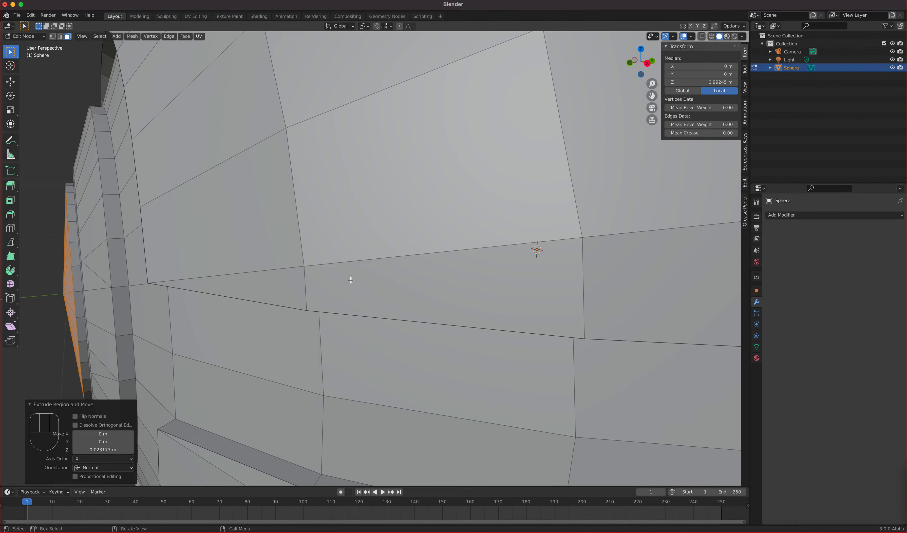
- From the right side view, flatten the button's front faces by scaling them to 0 along the Y axis
{"action": "key", "text": "KP_3"}
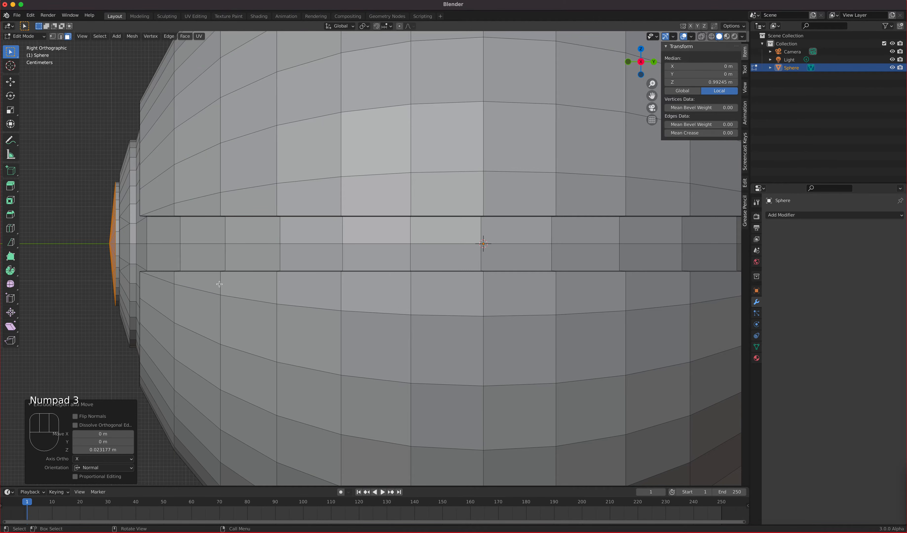
{"action": "middle_click_drag", "start_coordinate": [206, 254], "coordinate": [370, 219], "text": "shift"}
{"action": "scroll", "coordinate": [362, 217], "scroll_direction": "up", "scroll_amount": 3}
{"action": "scroll", "coordinate": [363, 217], "scroll_direction": "up", "scroll_amount": 2}
{"action": "middle_click_drag", "start_coordinate": [263, 208], "coordinate": [385, 304], "text": "shift"}
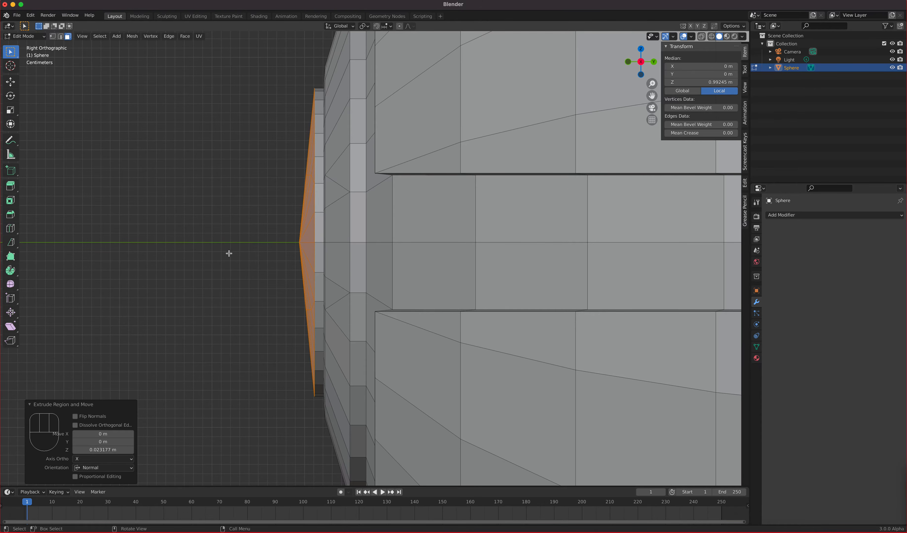
{"action": "key", "text": "s"}
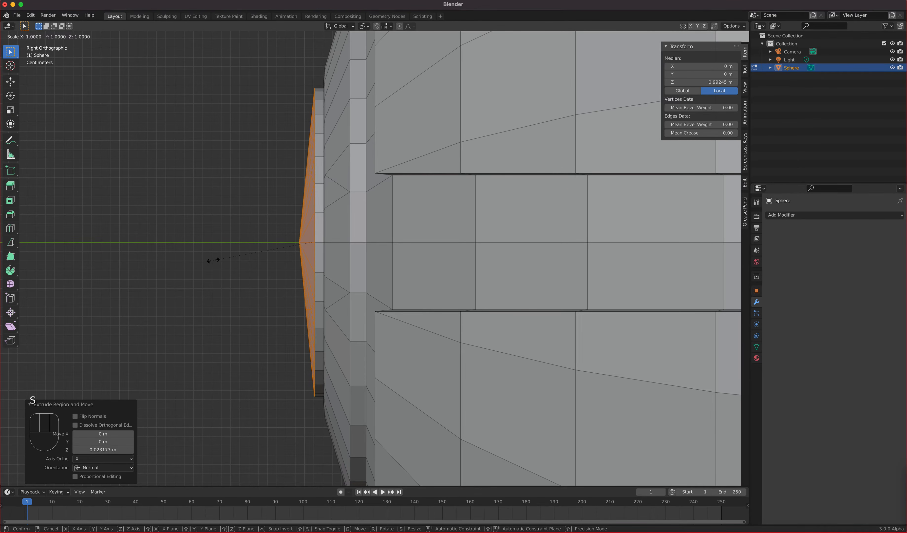
{"action": "key", "text": "y"}
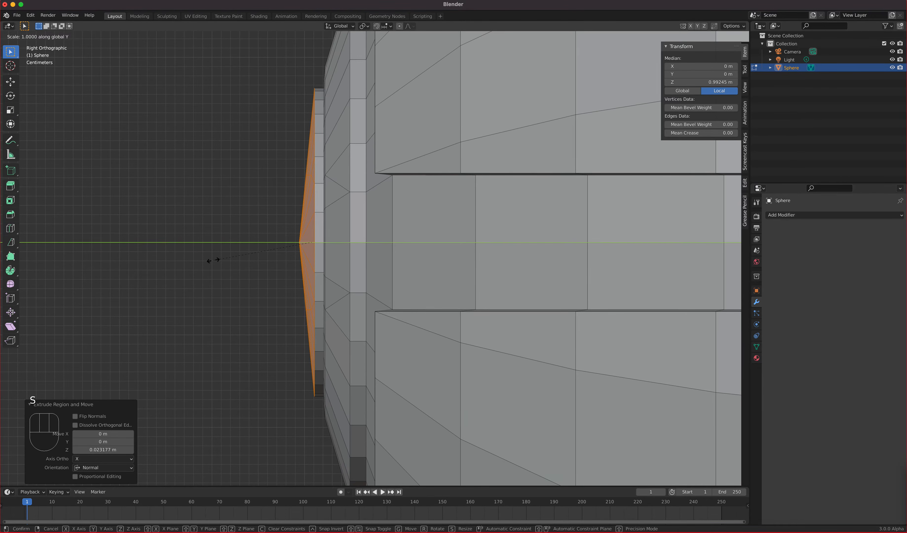
{"action": "key", "text": "0"}
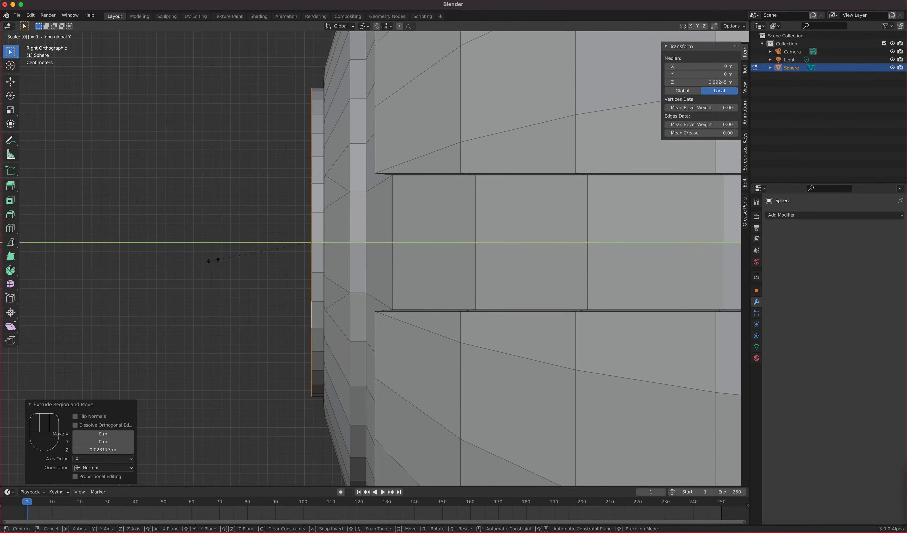
{"action": "key", "text": "Return"}
- Save the model as a new file named Pokeball1.blend in the Blender Files folder
{"action": "middle_click_drag", "start_coordinate": [376, 239], "coordinate": [478, 280]}
{"action": "scroll", "coordinate": [494, 273], "scroll_direction": "down", "scroll_amount": 5}
{"action": "scroll", "coordinate": [538, 289], "scroll_direction": "down", "scroll_amount": 3}
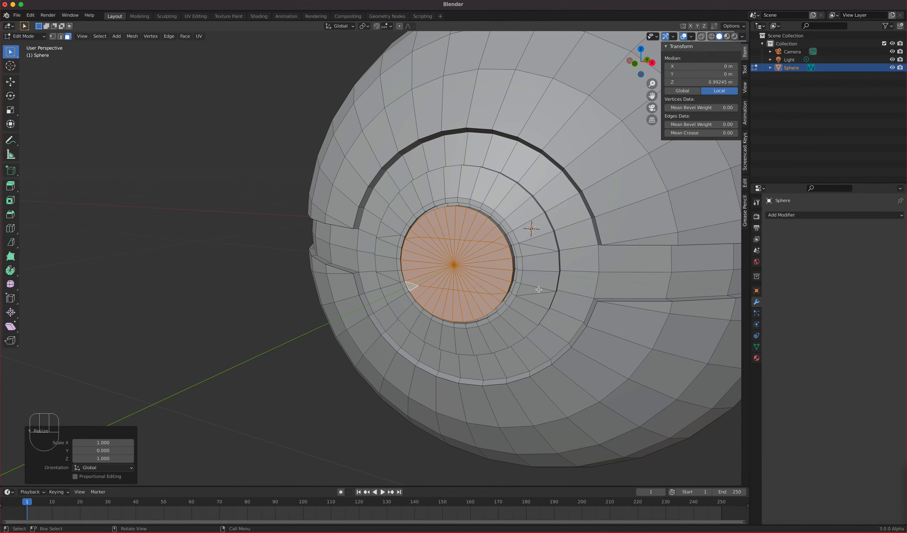
{"action": "middle_click_drag", "start_coordinate": [533, 266], "coordinate": [476, 253], "text": "shift"}
{"action": "scroll", "coordinate": [486, 253], "scroll_direction": "down", "scroll_amount": 2}
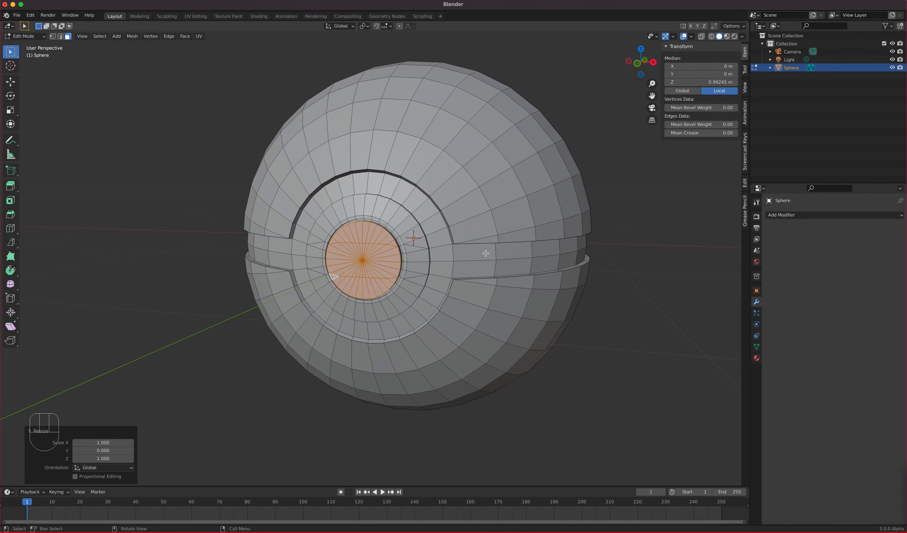
{"action": "left_click", "coordinate": [17, 15]}
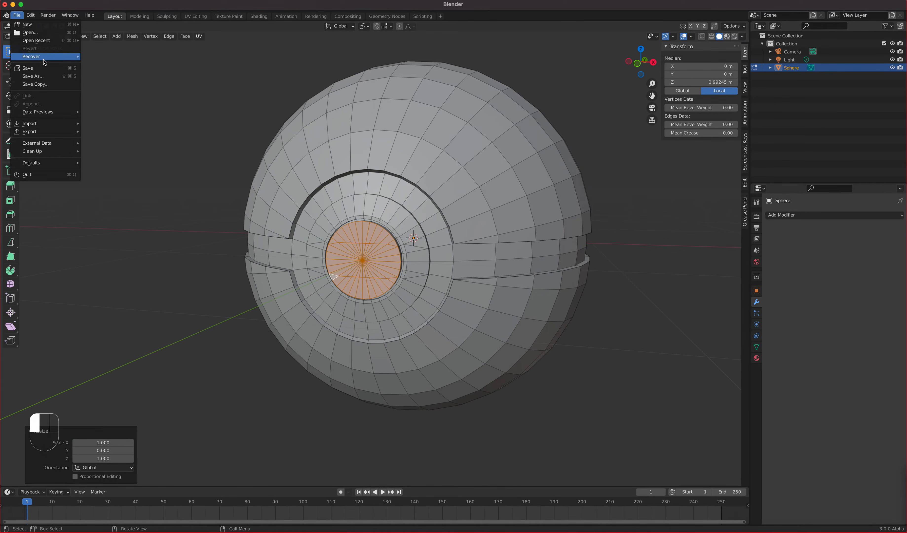
{"action": "left_click", "coordinate": [39, 76]}
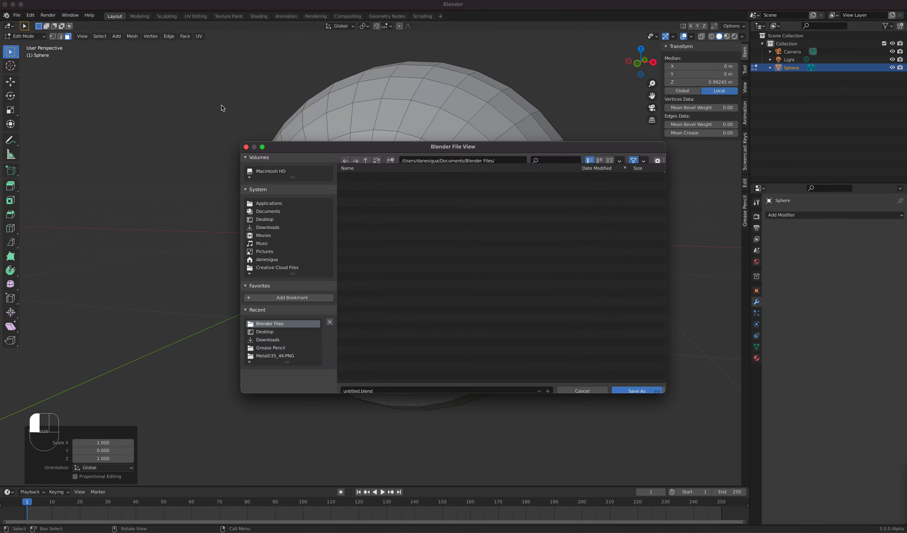
{"action": "left_click", "coordinate": [364, 183]}
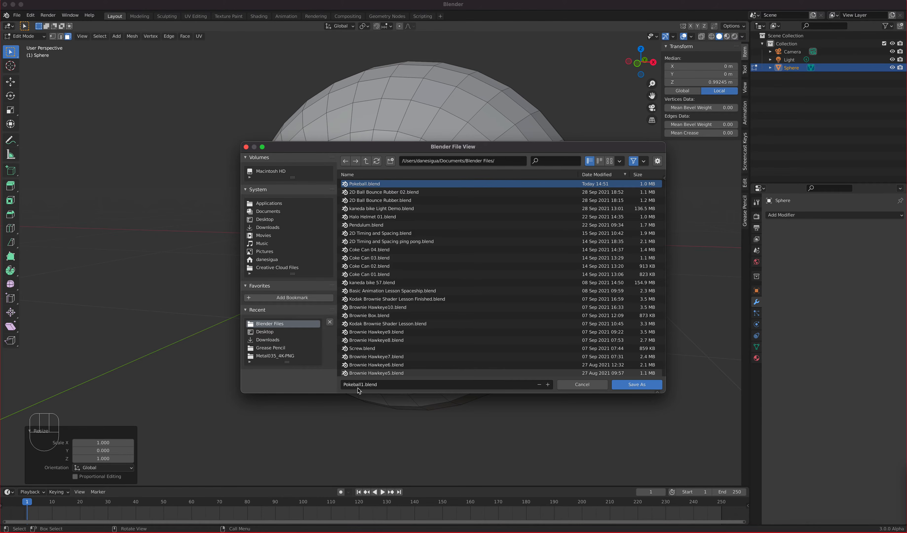
{"action": "left_click", "coordinate": [637, 385]}
- Return to Object Mode and apply smooth shading to the whole Pokeball sphere
{"action": "middle_click_drag", "start_coordinate": [495, 213], "coordinate": [406, 249]}
{"action": "key", "text": "Tab"}
{"action": "scroll", "coordinate": [365, 229], "scroll_direction": "up", "scroll_amount": 2}
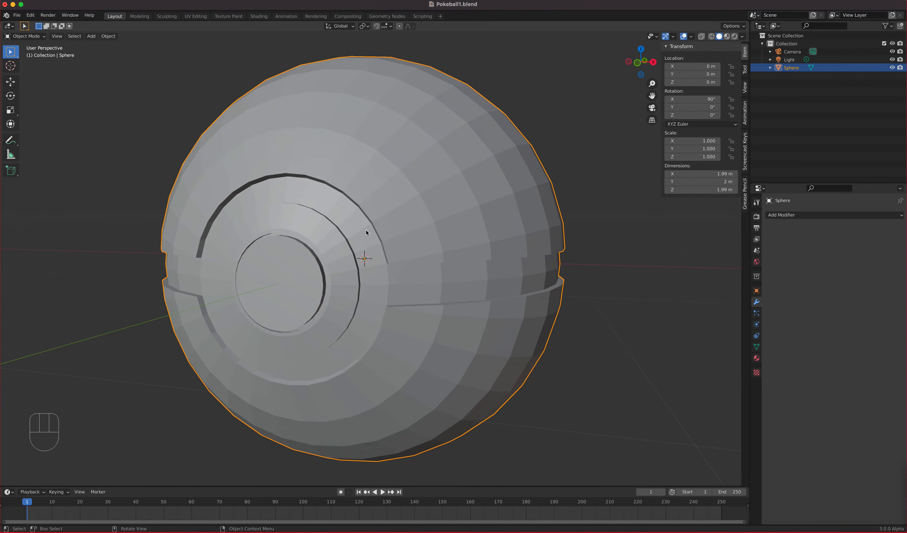
{"action": "right_click", "coordinate": [387, 212]}
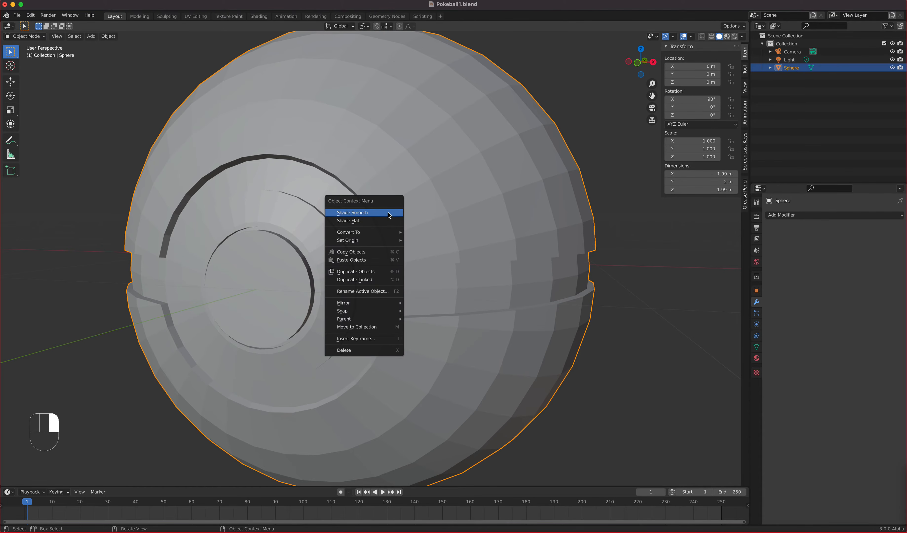
{"action": "right_click", "coordinate": [344, 155]}
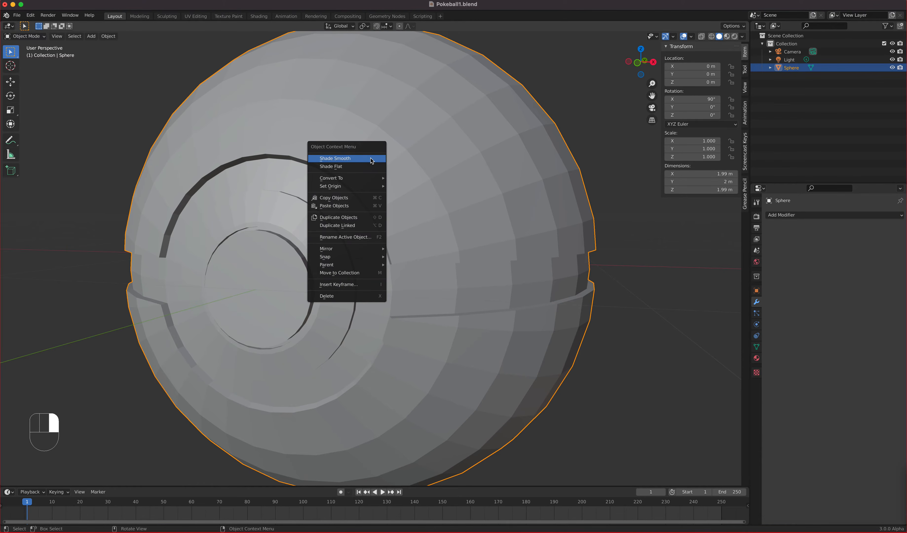
{"action": "left_click", "coordinate": [351, 160]}
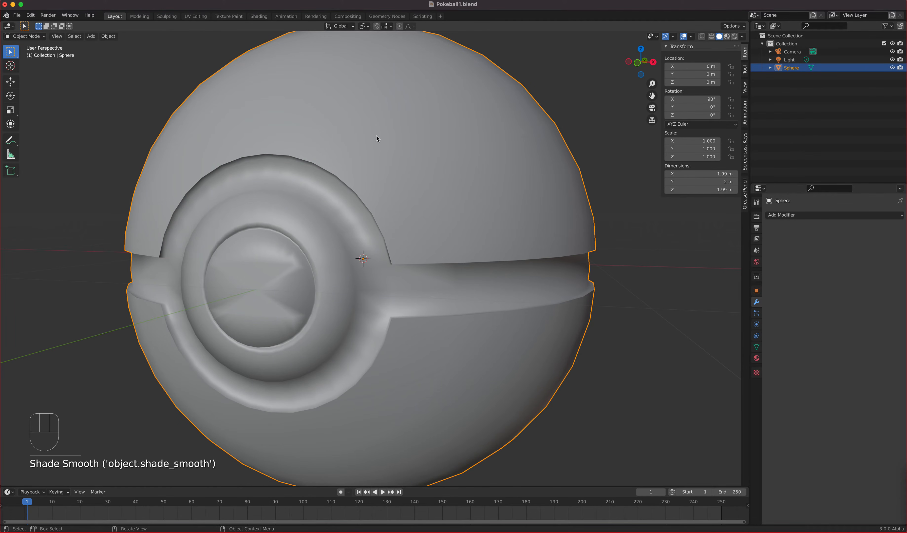
{"action": "middle_click_drag", "start_coordinate": [412, 168], "coordinate": [393, 182]}
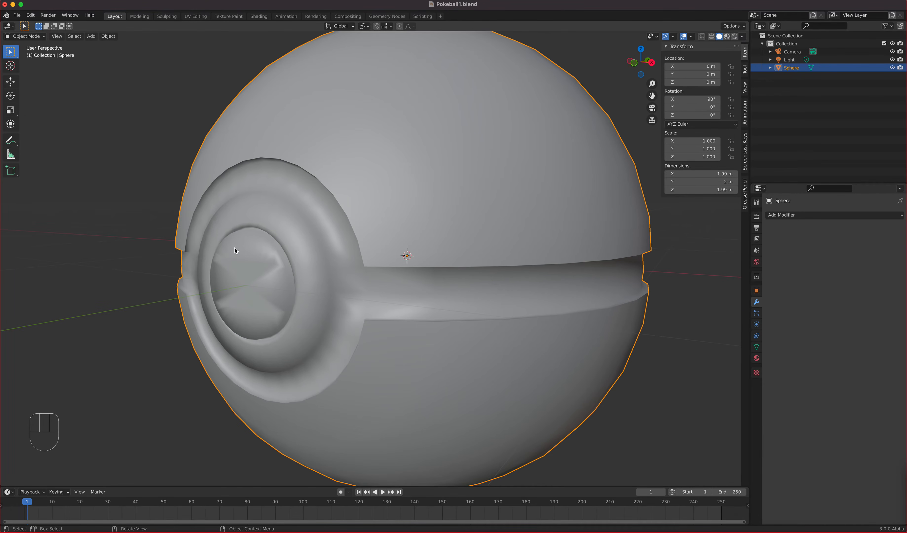
- Enter Edit Mode on the Pokeball, inspect the button's front faces closely, and switch to edge selection
{"action": "key", "text": "Tab"}
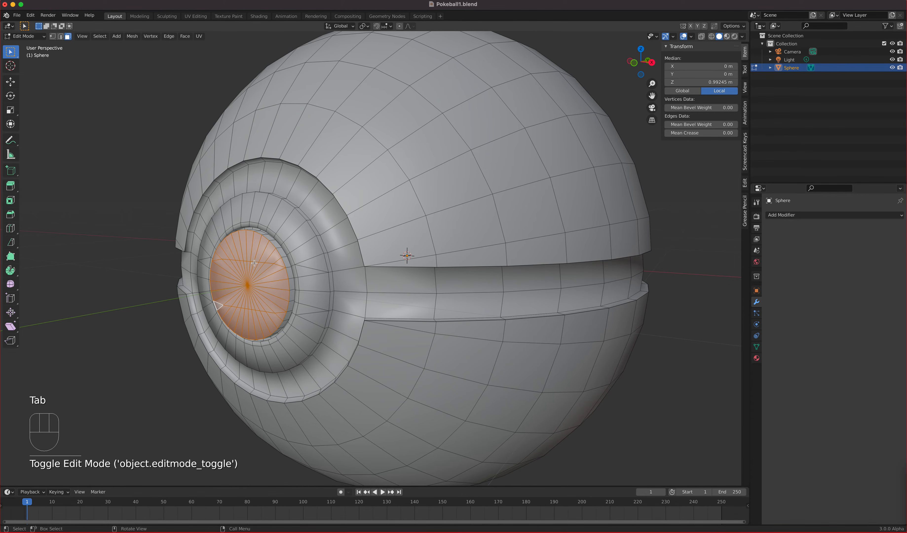
{"action": "middle_click_drag", "start_coordinate": [321, 264], "coordinate": [380, 251]}
{"action": "scroll", "coordinate": [353, 258], "scroll_direction": "up", "scroll_amount": 3}
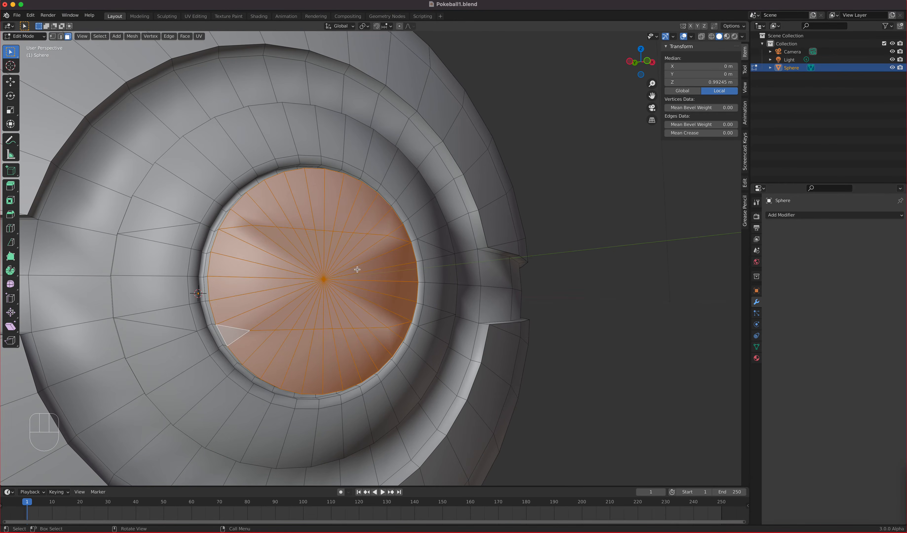
{"action": "middle_click_drag", "start_coordinate": [304, 316], "coordinate": [302, 246]}
{"action": "middle_click_drag", "start_coordinate": [354, 291], "coordinate": [336, 303]}
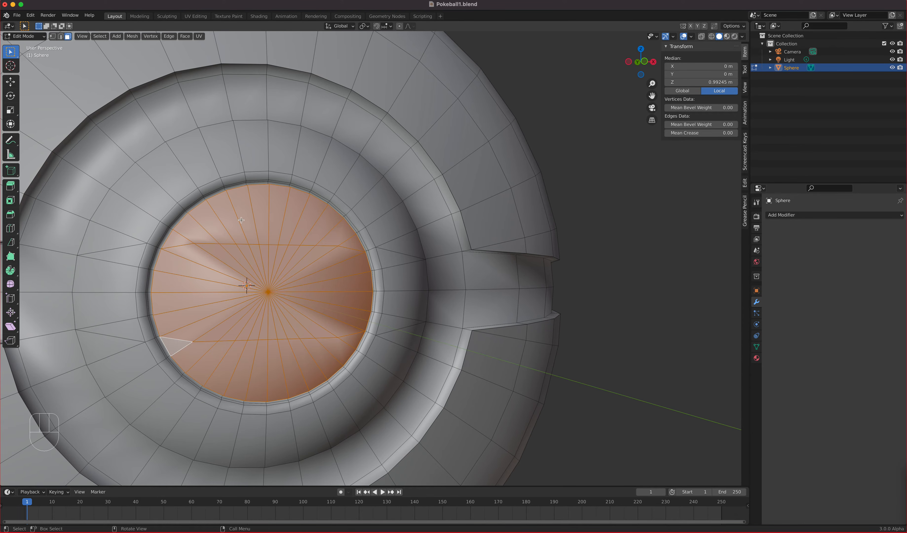
{"action": "middle_click_drag", "start_coordinate": [324, 294], "coordinate": [339, 280]}
{"action": "scroll", "coordinate": [254, 297], "scroll_direction": "up", "scroll_amount": 1}
{"action": "scroll", "coordinate": [348, 263], "scroll_direction": "up", "scroll_amount": 1}
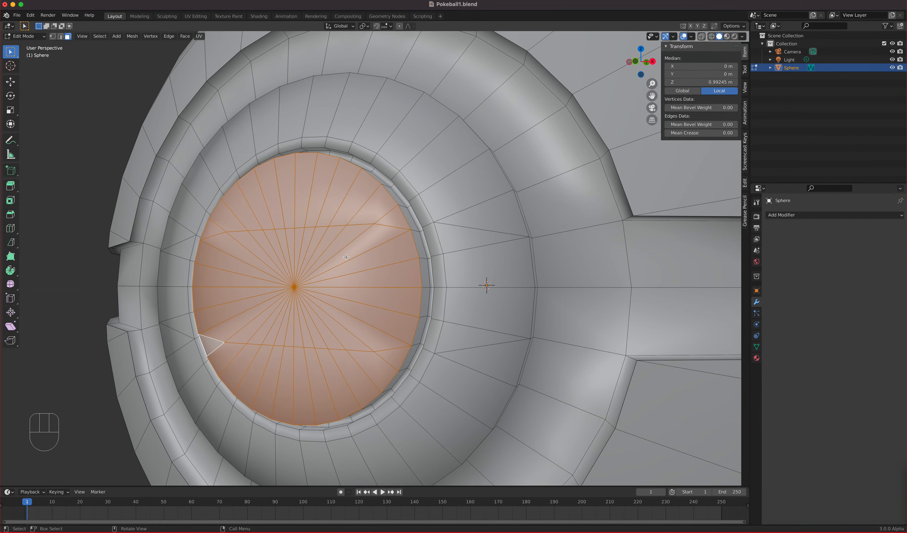
{"action": "left_click", "coordinate": [61, 36]}
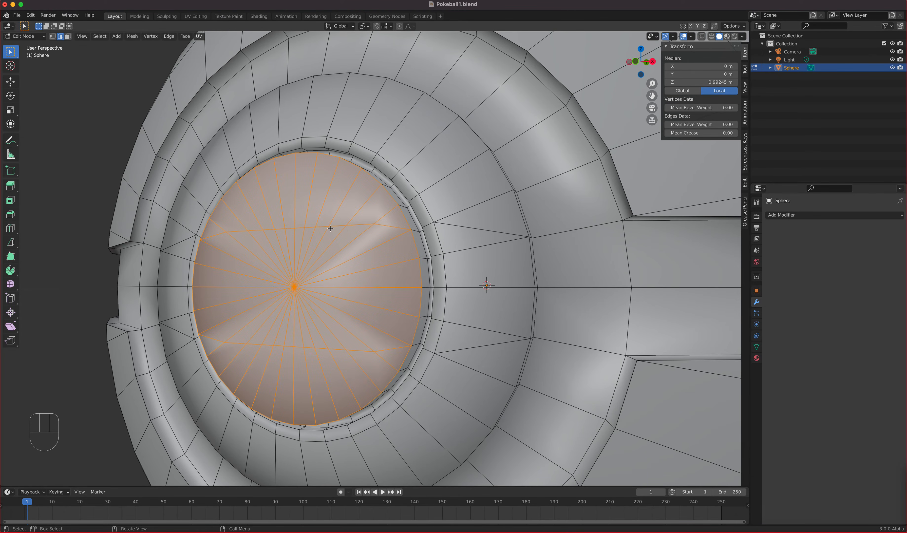
- Try to dissolve all the selected edges of the central button's cap, including its rim
{"action": "mouse_move", "coordinate": [358, 280]}
{"action": "middle_mouse_down"}
{"action": "mouse_move", "coordinate": [354, 289]}
{"action": "mouse_move", "coordinate": [363, 277]}
{"action": "middle_mouse_up"}
{"action": "key", "text": "x"}
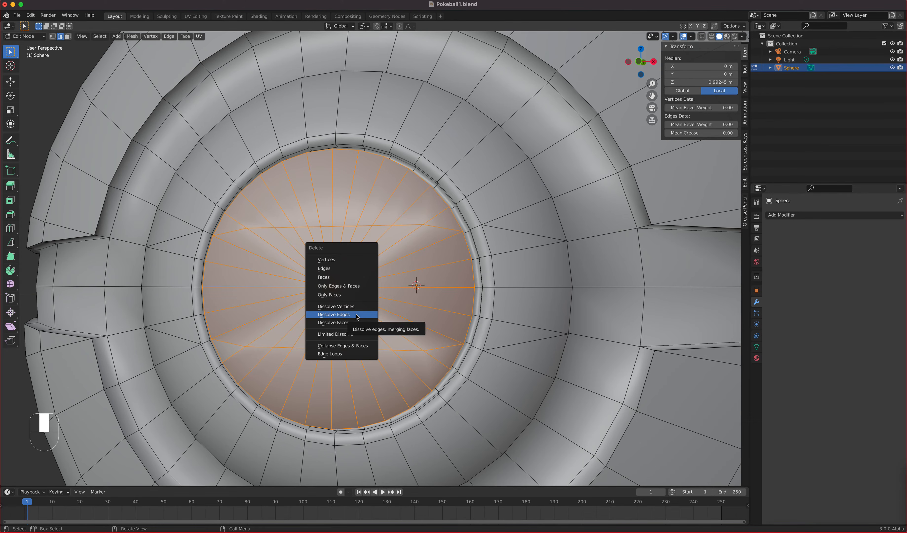
{"action": "left_click", "coordinate": [356, 315]}
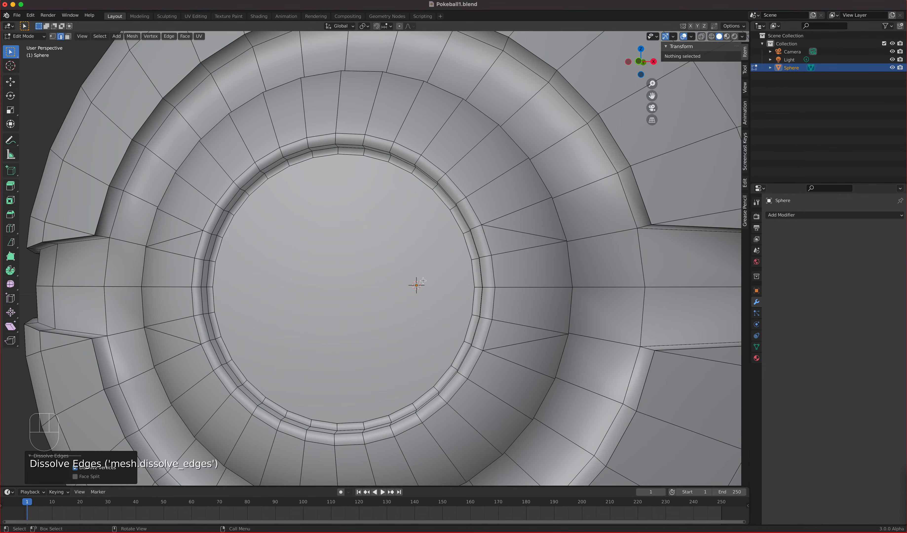
{"action": "middle_click_drag", "start_coordinate": [423, 281], "coordinate": [367, 293]}
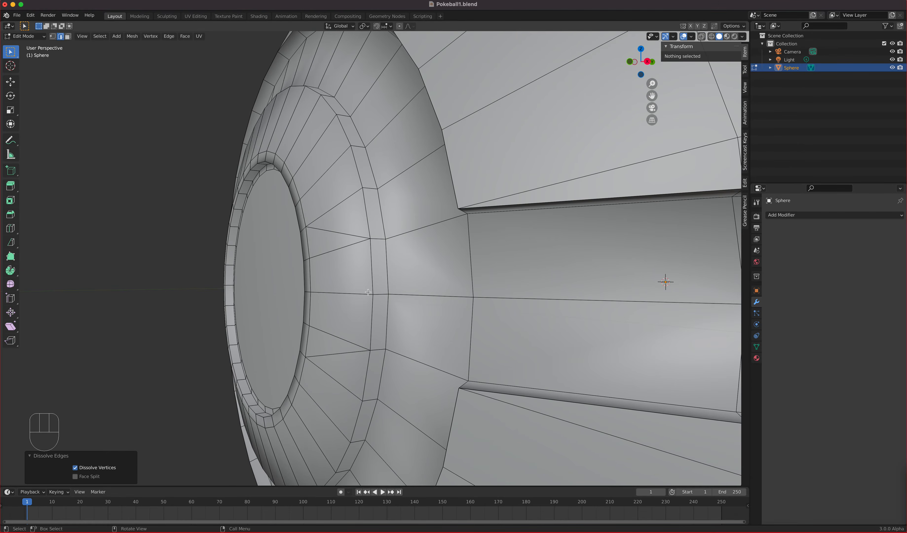
{"action": "key", "text": "super+z"}
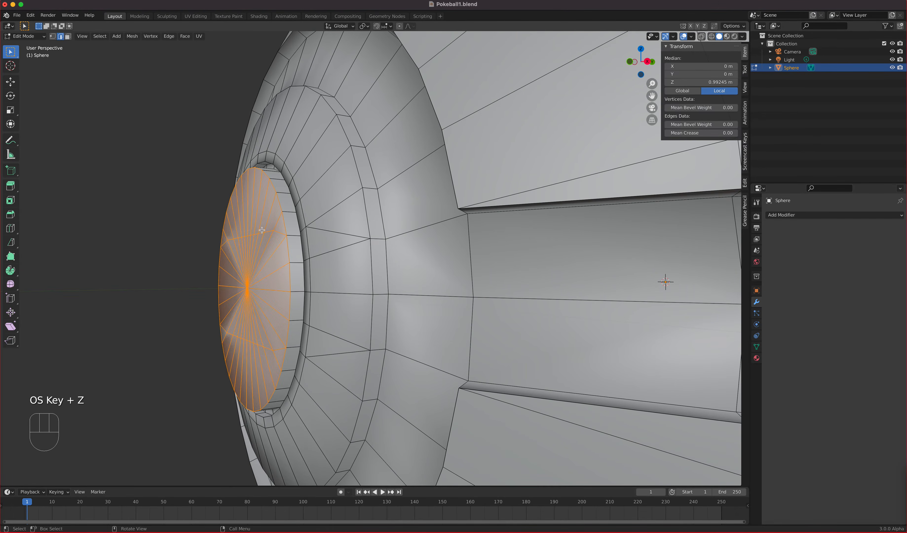
- Deselect the rim edge loops of the central button's cap and dissolve its remaining inner edges into a single face
{"action": "middle_click_drag", "start_coordinate": [261, 230], "coordinate": [282, 230]}
{"action": "scroll", "coordinate": [282, 231], "scroll_direction": "up", "scroll_amount": 2}
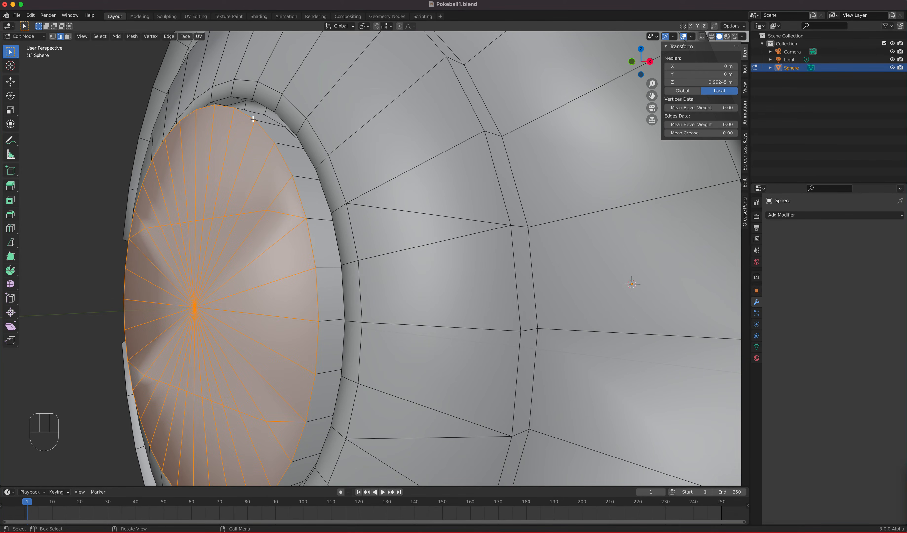
{"action": "middle_click_drag", "start_coordinate": [280, 152], "coordinate": [285, 182]}
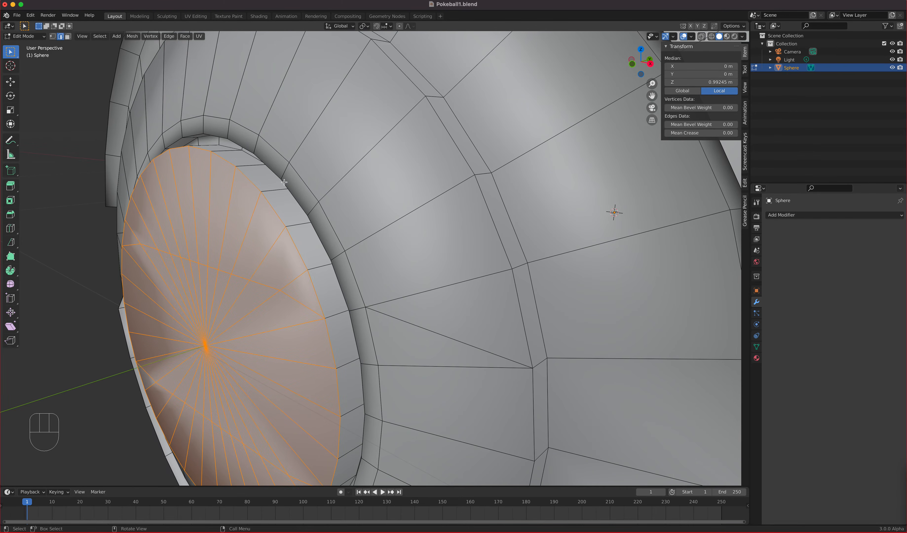
{"action": "key", "text": "alt"}
{"action": "key", "text": "shift"}
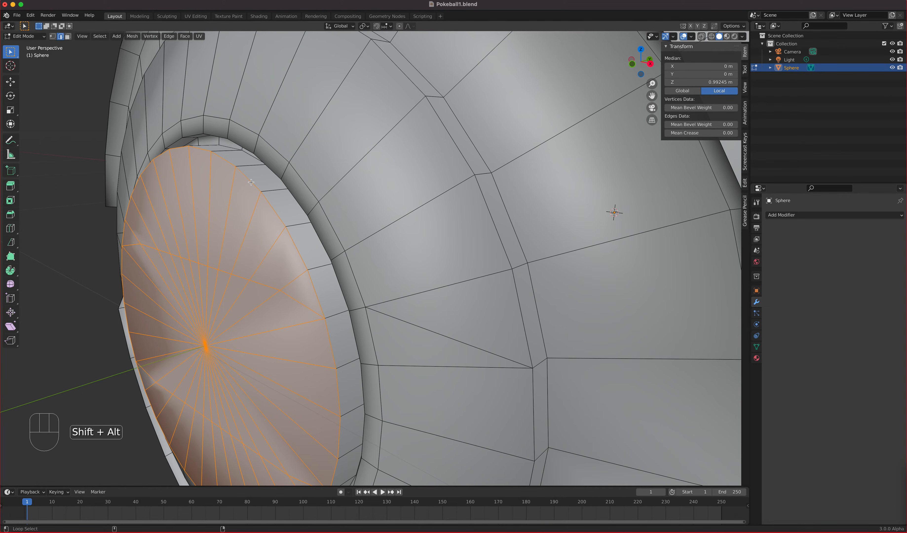
{"action": "left_click", "coordinate": [251, 181], "text": "alt+shift"}
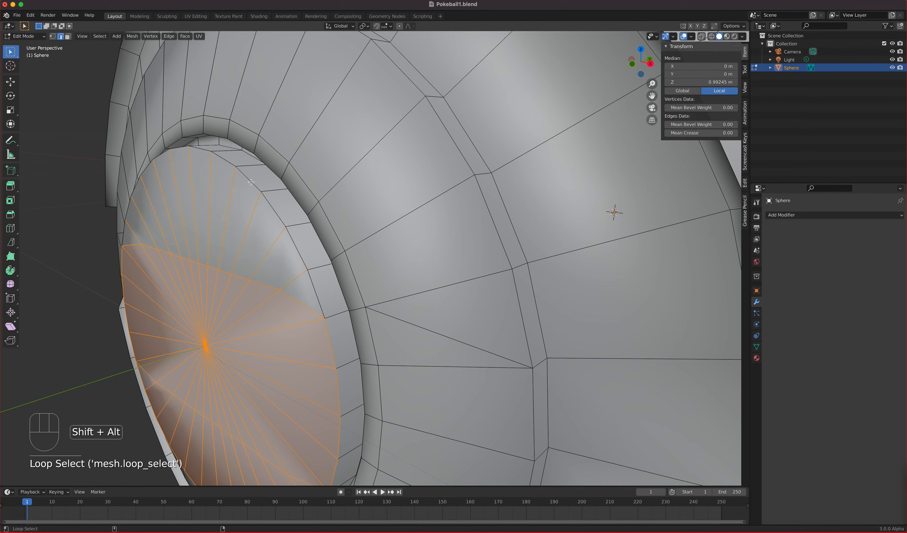
{"action": "left_click", "coordinate": [331, 353], "text": "alt+shift"}
{"action": "middle_click_drag", "start_coordinate": [332, 353], "coordinate": [333, 255]}
{"action": "left_click", "coordinate": [509, 314], "text": "alt+shift"}
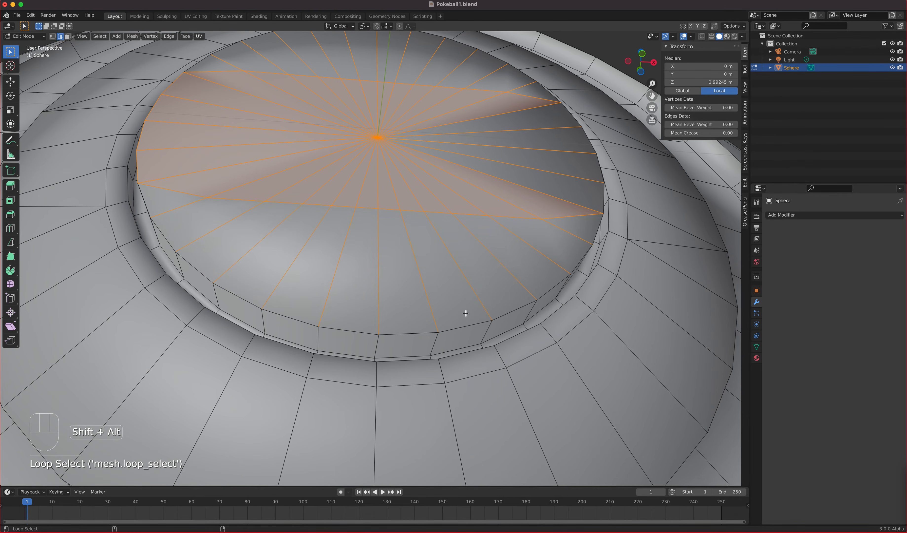
{"action": "left_click", "coordinate": [137, 163], "text": "alt+shift"}
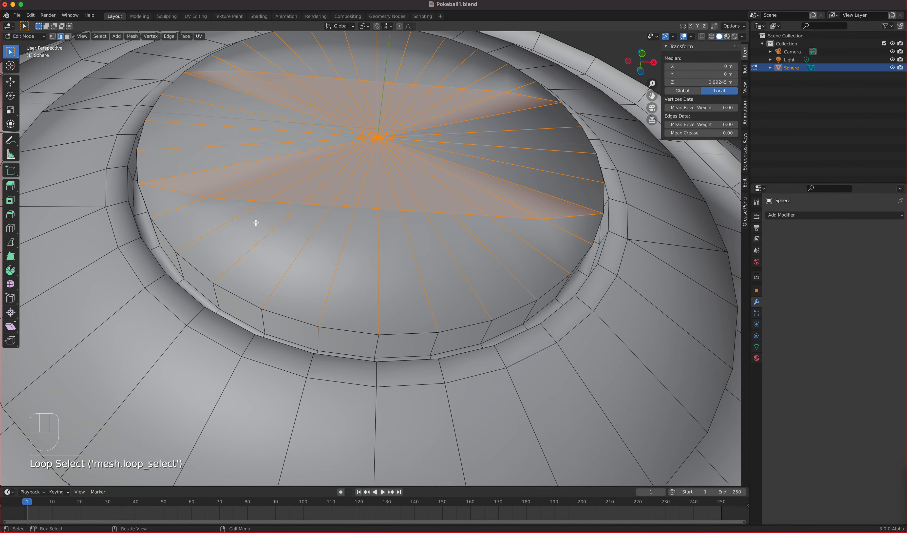
{"action": "middle_click_drag", "start_coordinate": [137, 164], "coordinate": [299, 229]}
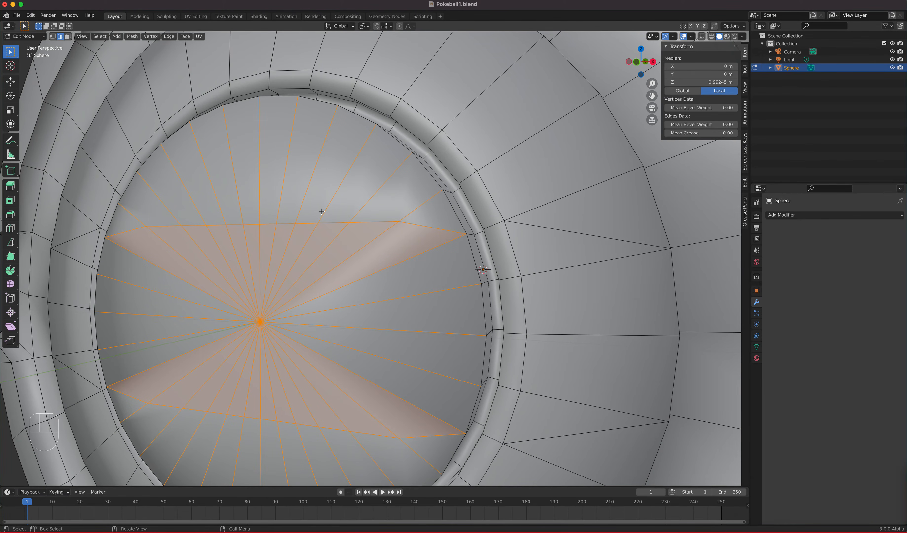
{"action": "key", "text": "x"}
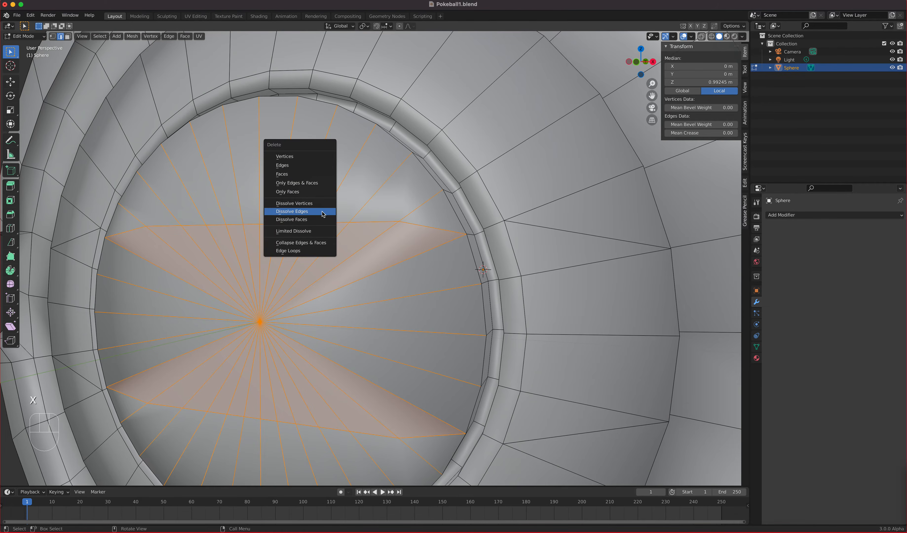
{"action": "left_click", "coordinate": [323, 214]}
{"action": "middle_click_drag", "start_coordinate": [323, 214], "coordinate": [449, 231]}
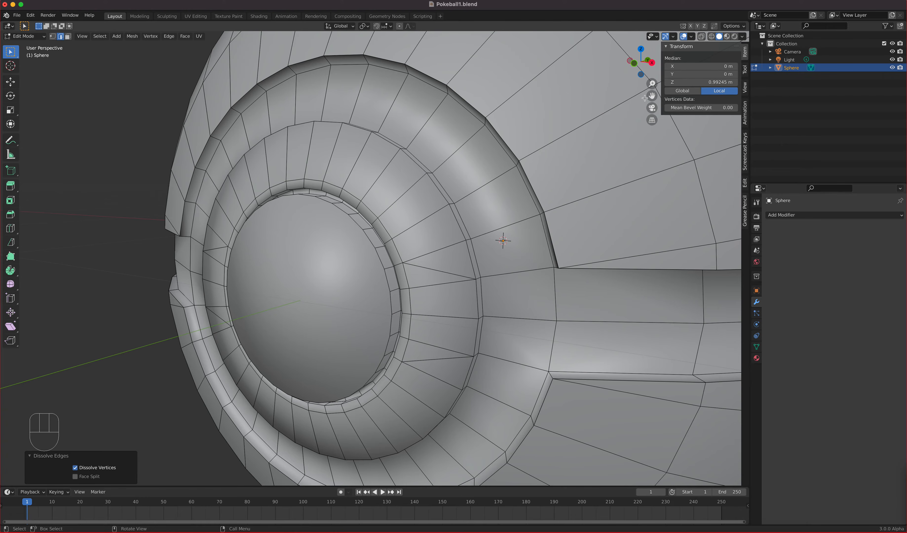
- Check the mesh's normals by temporarily displaying the Face Orientation overlay
{"action": "left_click", "coordinate": [691, 36]}
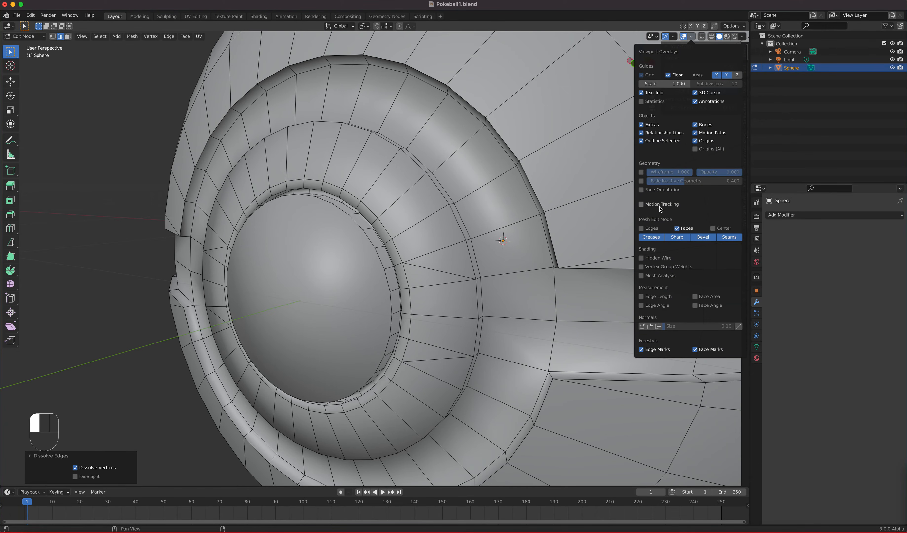
{"action": "left_click", "coordinate": [643, 191]}
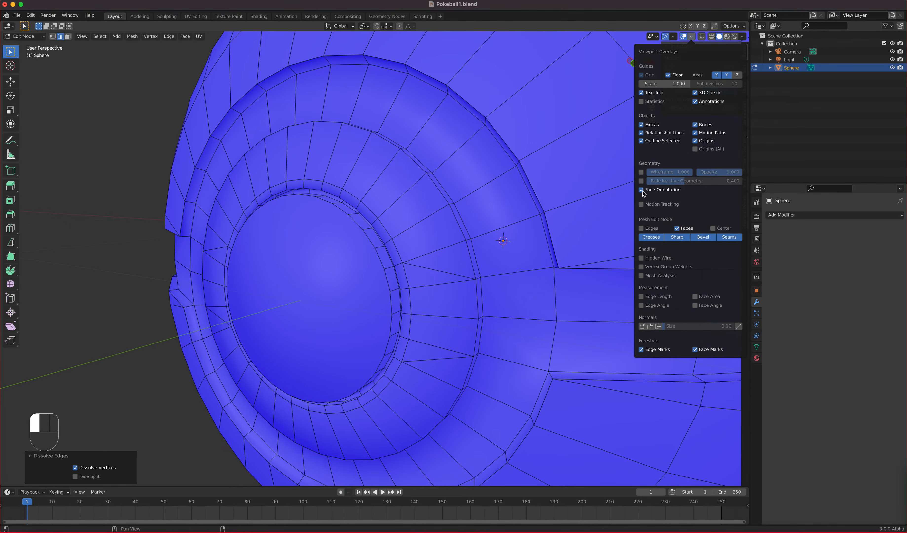
{"action": "left_click", "coordinate": [642, 190]}
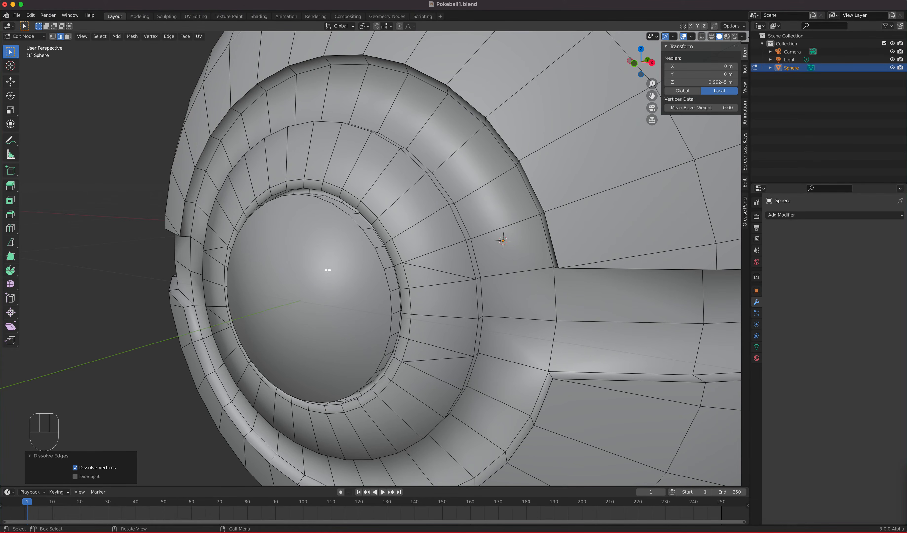
- Select the round cap face of the central button in face mode and inset it by about 0.0378 m
{"action": "left_click", "coordinate": [68, 36]}
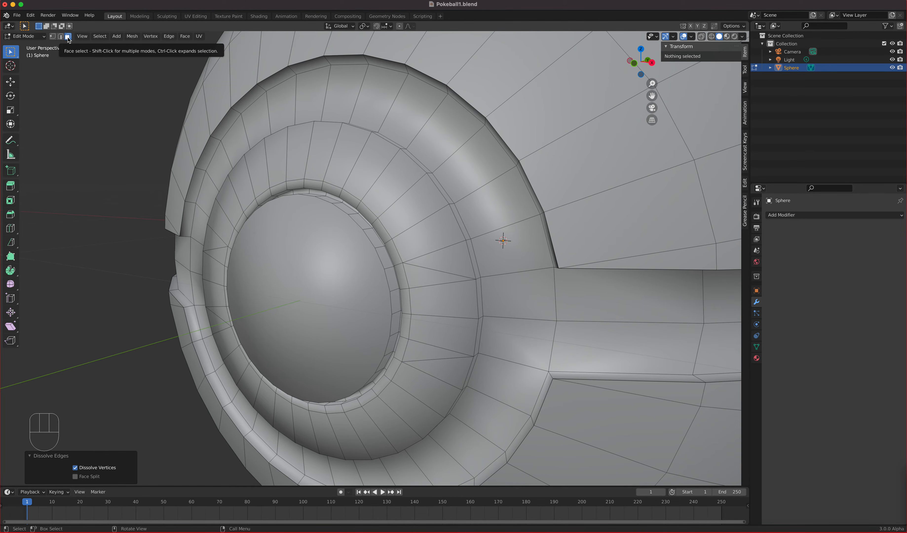
{"action": "left_click", "coordinate": [313, 283]}
{"action": "middle_click_drag", "start_coordinate": [368, 295], "coordinate": [314, 282]}
{"action": "scroll", "coordinate": [400, 282], "scroll_direction": "up", "scroll_amount": 1}
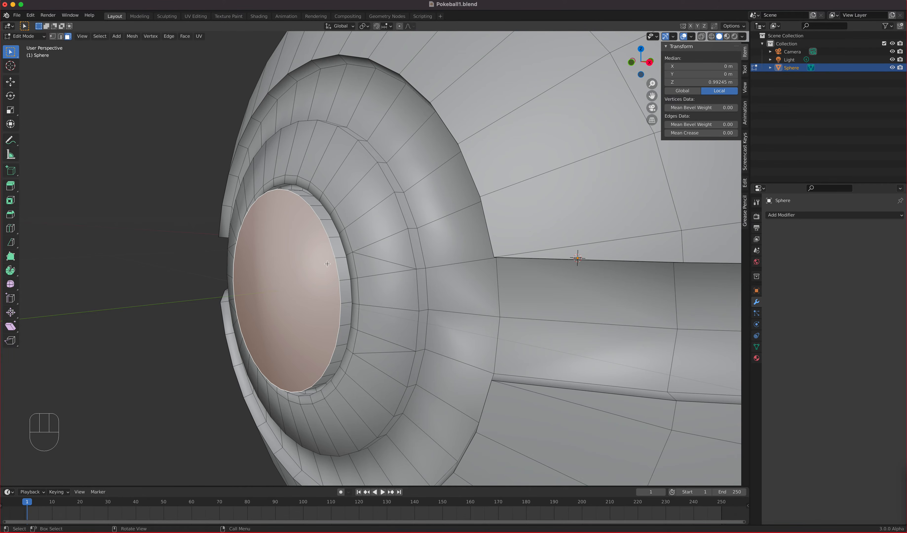
{"action": "middle_click_drag", "start_coordinate": [328, 263], "coordinate": [354, 259]}
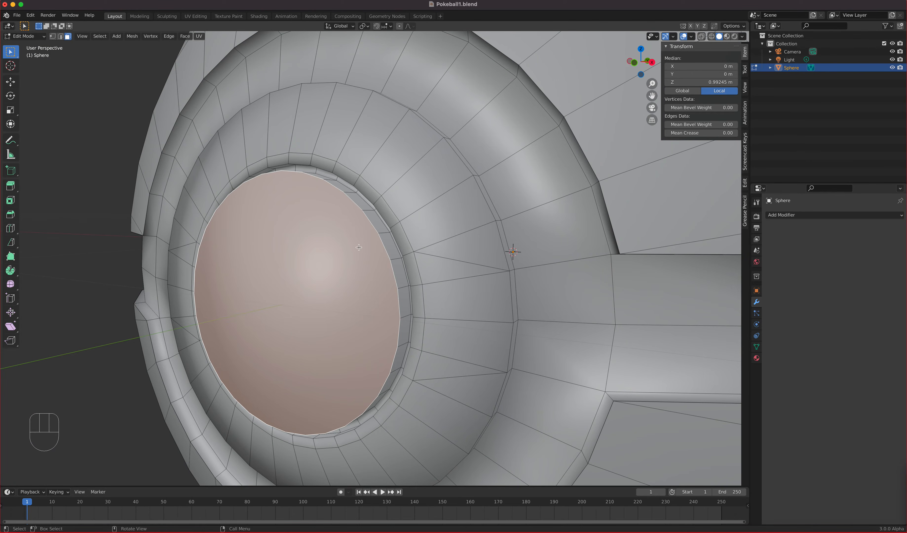
{"action": "key", "text": "i"}
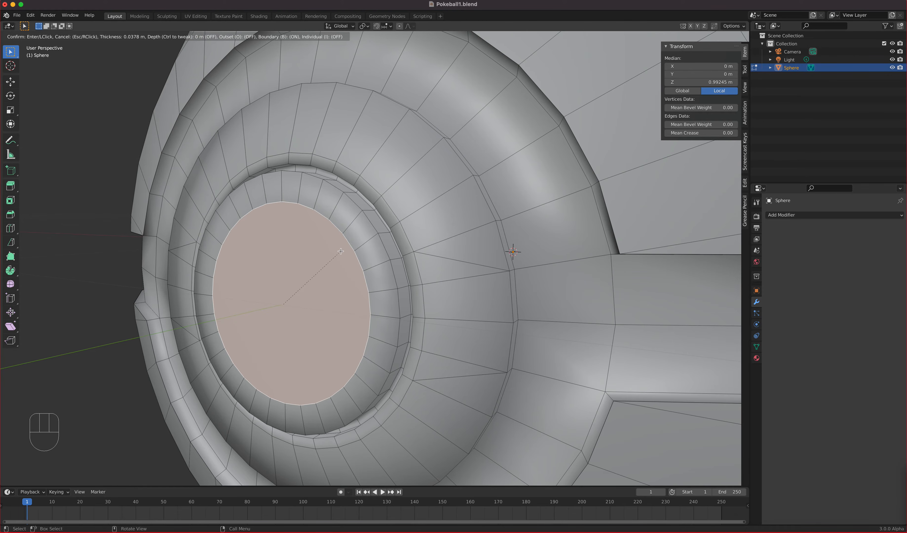
{"action": "left_click", "coordinate": [341, 251]}
- Inset the button's inner face a second time by about 0.0307 m
{"action": "middle_click_drag", "start_coordinate": [341, 251], "coordinate": [337, 277]}
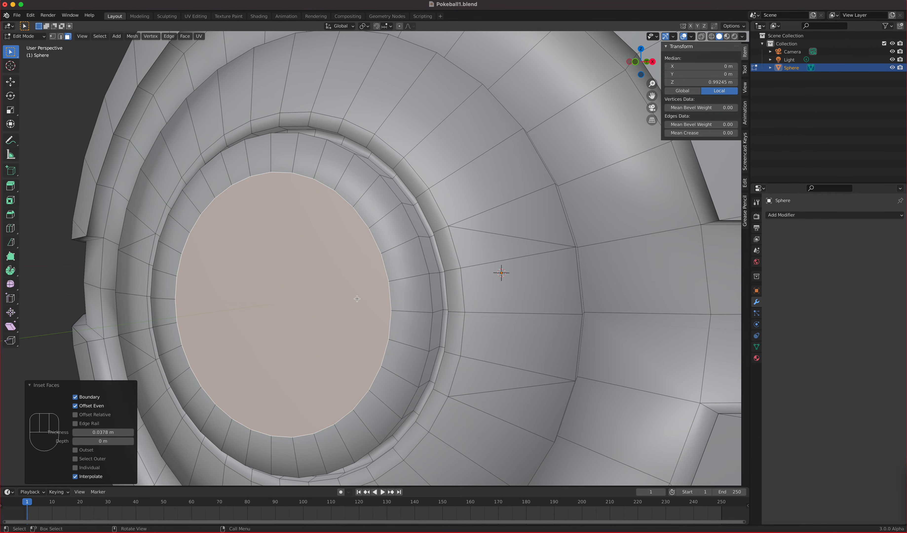
{"action": "key", "text": "i"}
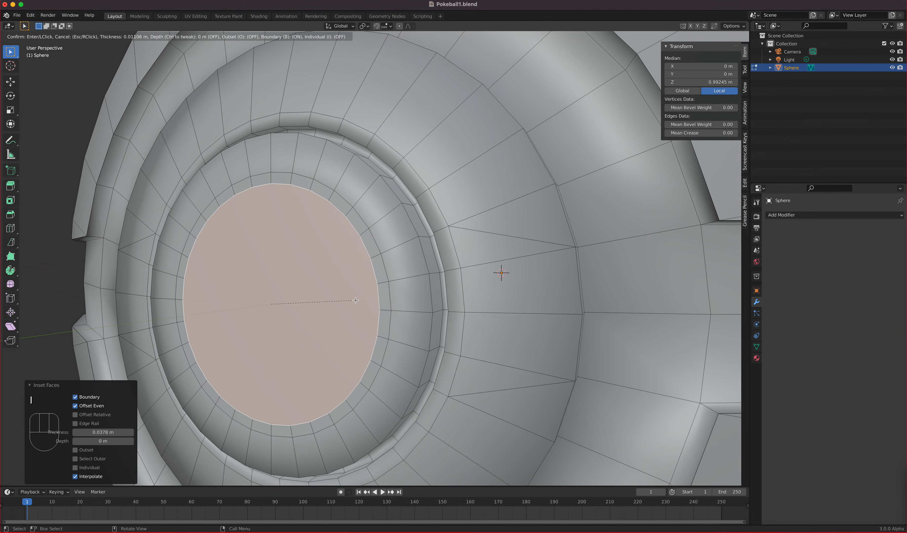
{"action": "left_click", "coordinate": [346, 301]}
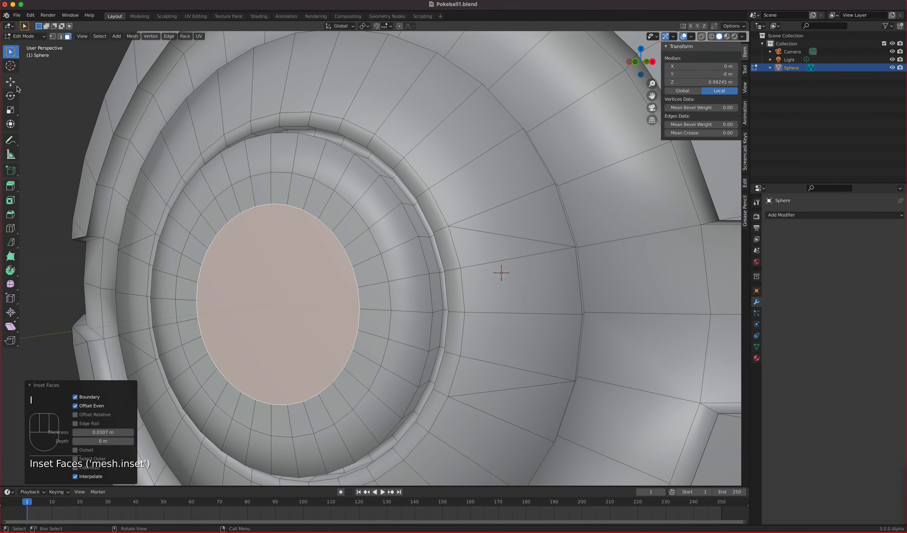
- Move the innermost button face inward along the Y axis by about 0.01 m to form a shallow recess
{"action": "left_click", "coordinate": [10, 81]}
{"action": "middle_click_drag", "start_coordinate": [271, 289], "coordinate": [286, 314]}
{"action": "left_click_drag", "start_coordinate": [277, 319], "coordinate": [294, 313]}
{"action": "middle_click_drag", "start_coordinate": [294, 313], "coordinate": [360, 298]}
{"action": "left_click_drag", "start_coordinate": [276, 312], "coordinate": [292, 321]}
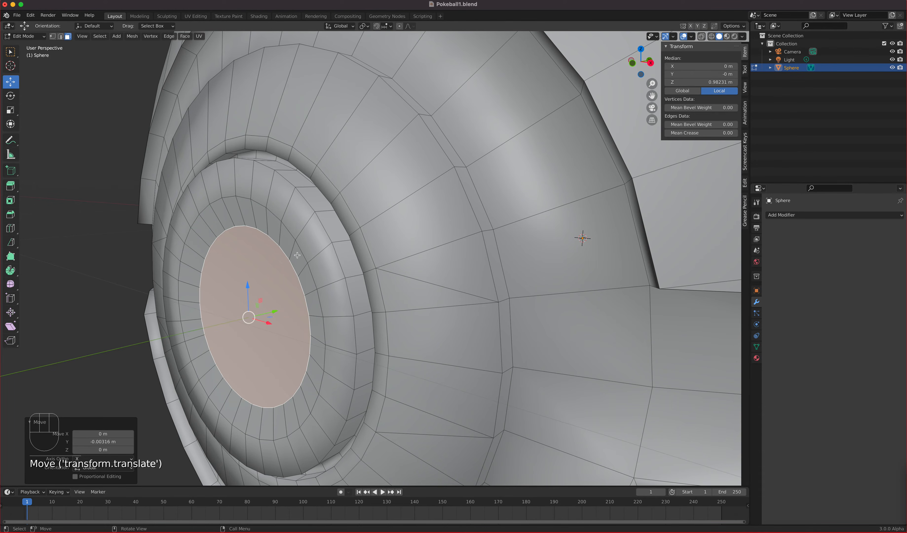
- Bevel the edge loop around the recessed face with a width of about 0.0209 m and 4 segments
{"action": "left_click", "coordinate": [60, 37]}
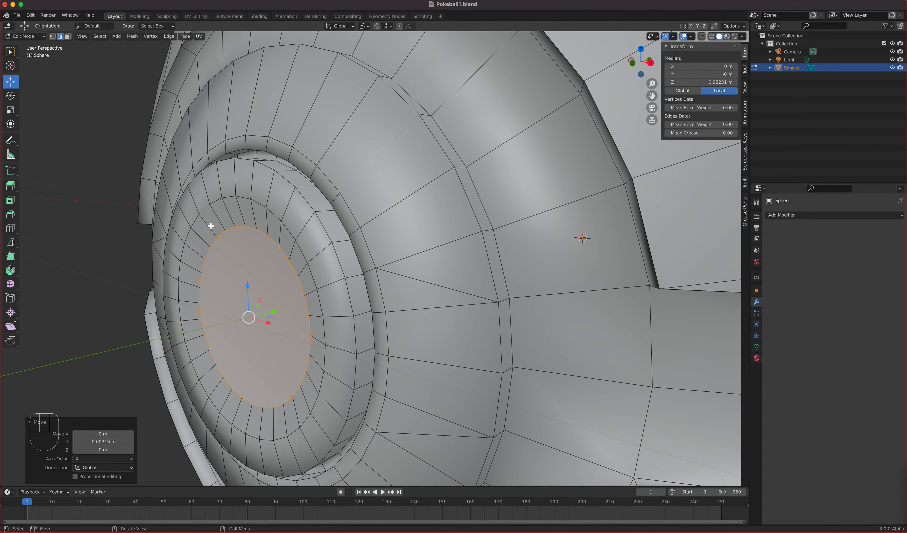
{"action": "right_click", "coordinate": [269, 240]}
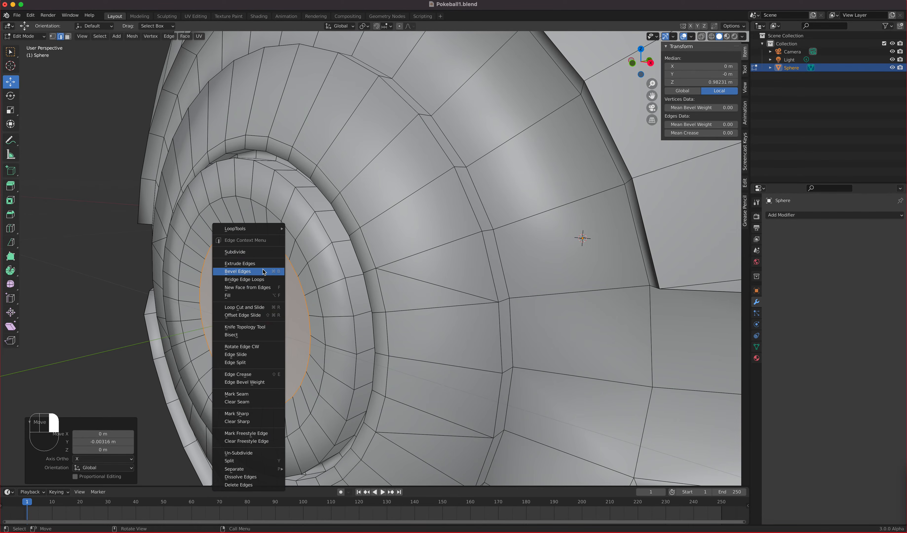
{"action": "left_click", "coordinate": [248, 272]}
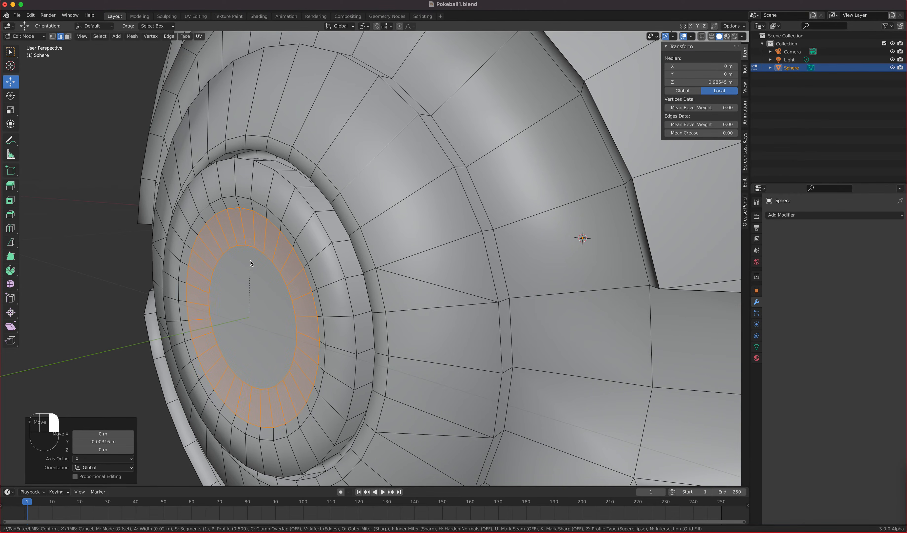
{"action": "left_click", "coordinate": [252, 264]}
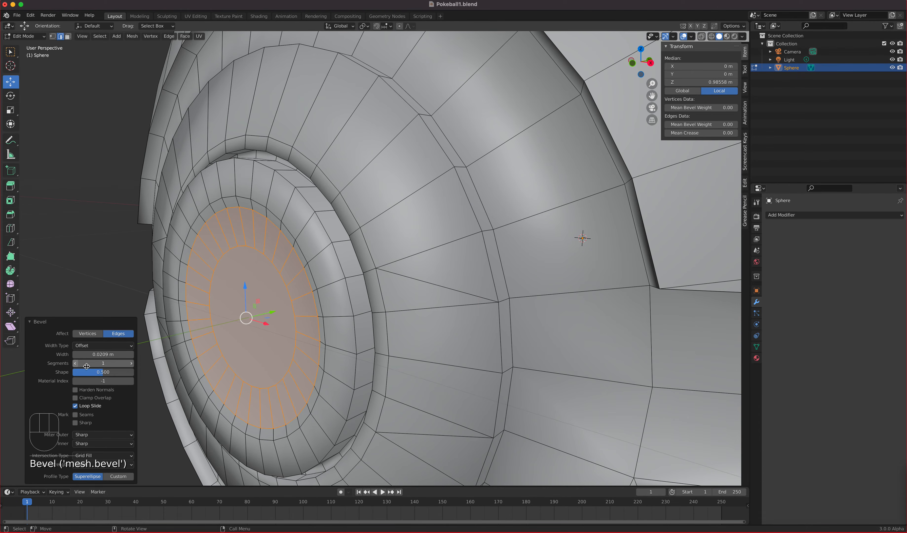
{"action": "left_click", "coordinate": [131, 363]}
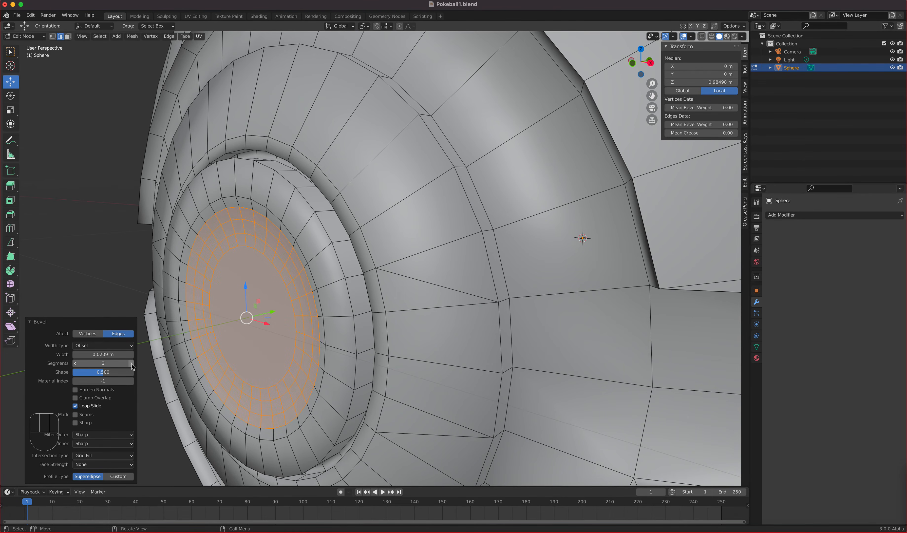
{"action": "left_click", "coordinate": [131, 363]}
- Switch to Object Mode and inspect the shading of the recessed button from several angles
{"action": "middle_click_drag", "start_coordinate": [269, 266], "coordinate": [358, 280]}
{"action": "scroll", "coordinate": [359, 280], "scroll_direction": "down", "scroll_amount": 2}
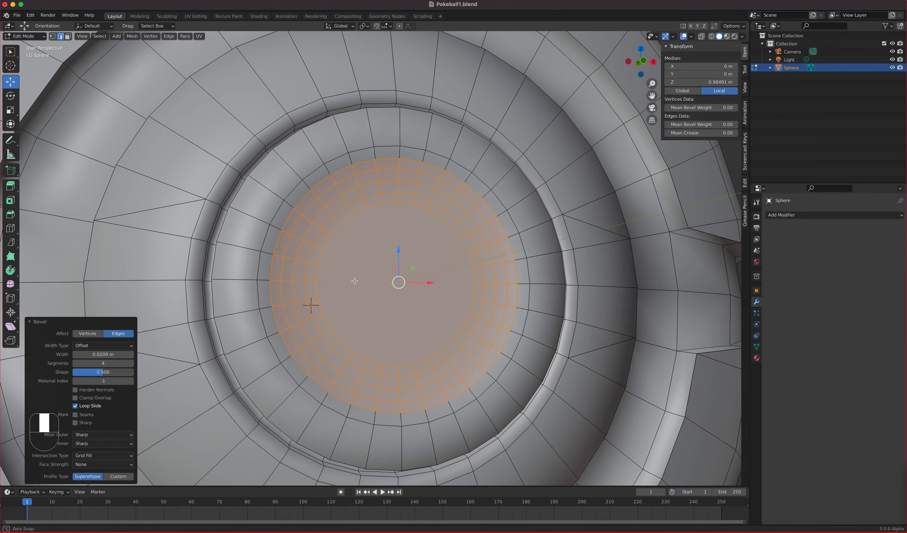
{"action": "key", "text": "Tab"}
{"action": "scroll", "coordinate": [433, 297], "scroll_direction": "up", "scroll_amount": 4}
{"action": "middle_click_drag", "start_coordinate": [432, 295], "coordinate": [437, 297]}
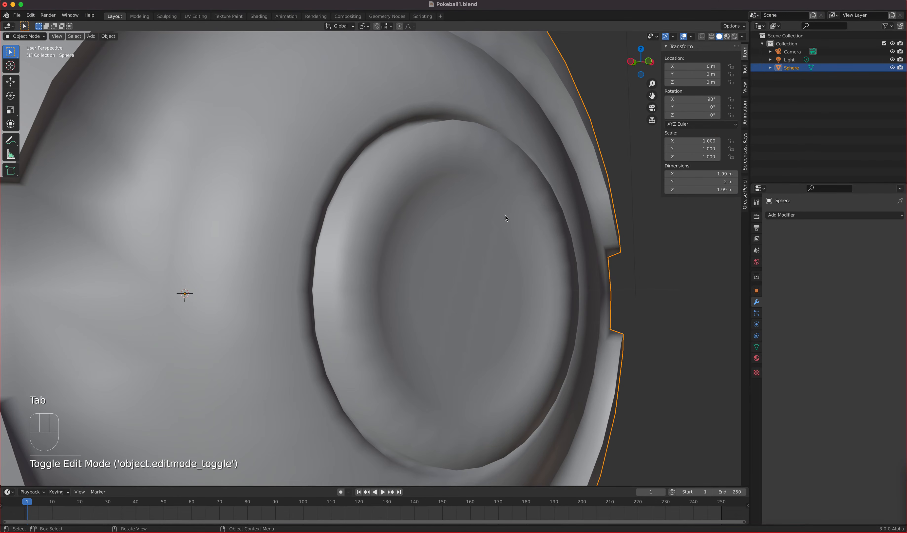
{"action": "scroll", "coordinate": [473, 311], "scroll_direction": "down", "scroll_amount": 2}
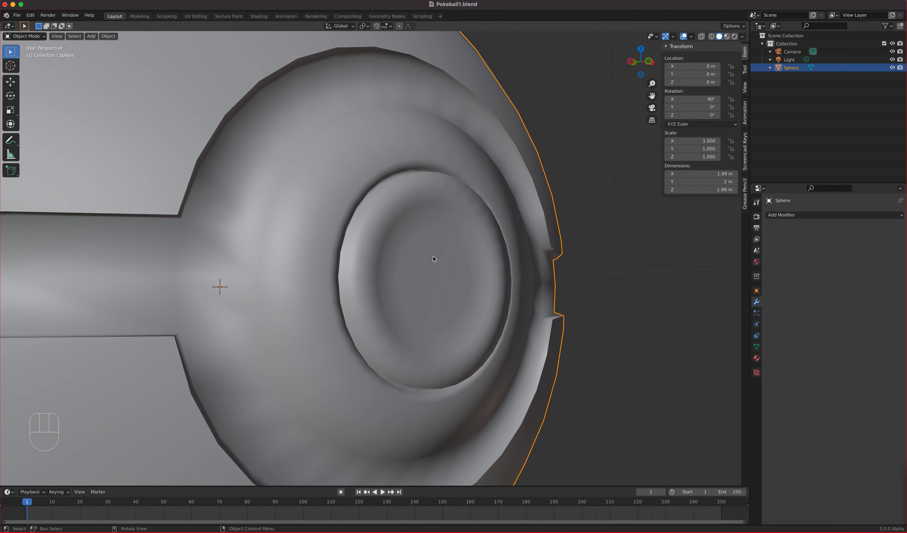
{"action": "middle_click_drag", "start_coordinate": [300, 281], "coordinate": [297, 324]}
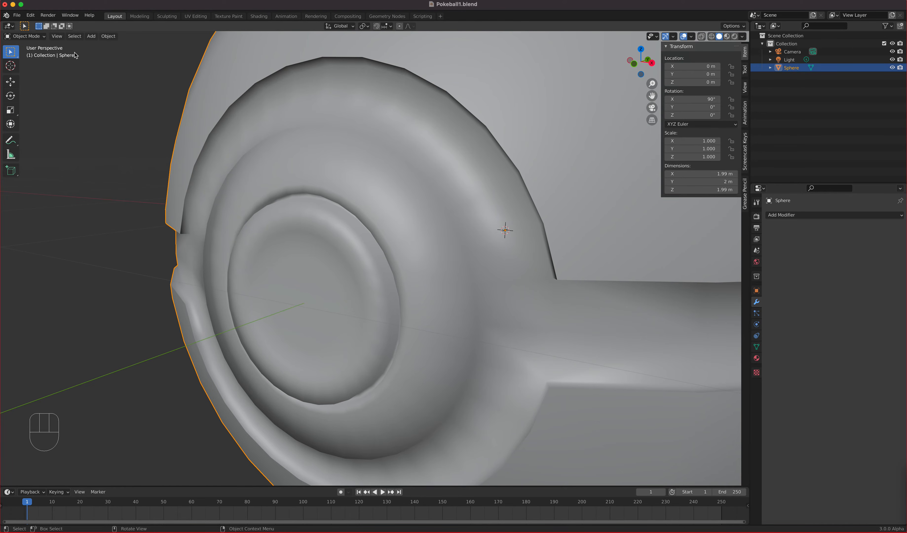
- Enable Auto Smooth at 30° in the sphere's normals settings and check the shading of the button and band
{"action": "left_click", "coordinate": [756, 347]}
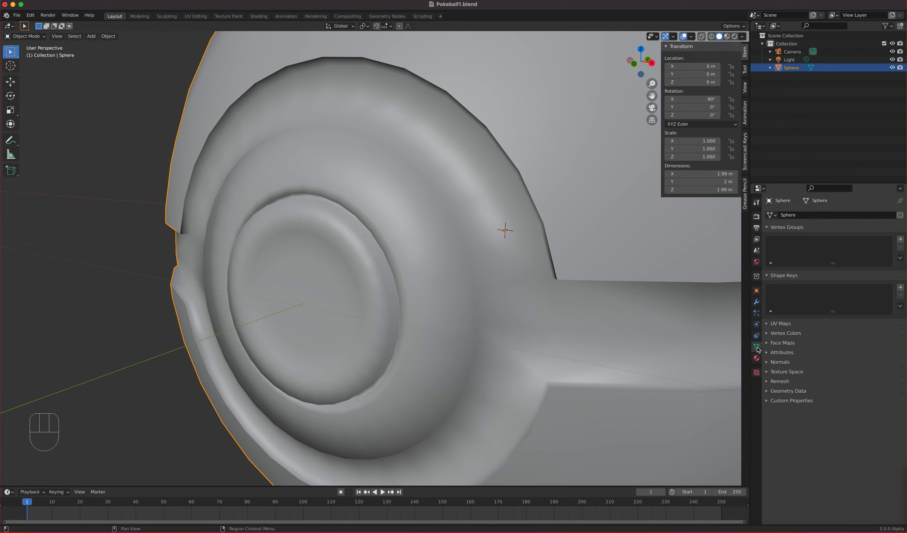
{"action": "left_click", "coordinate": [768, 363]}
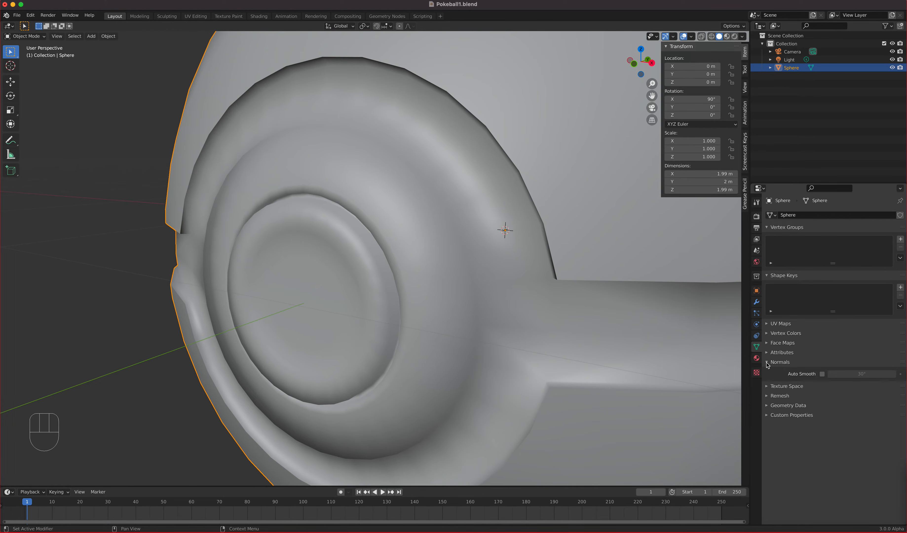
{"action": "left_click", "coordinate": [822, 374]}
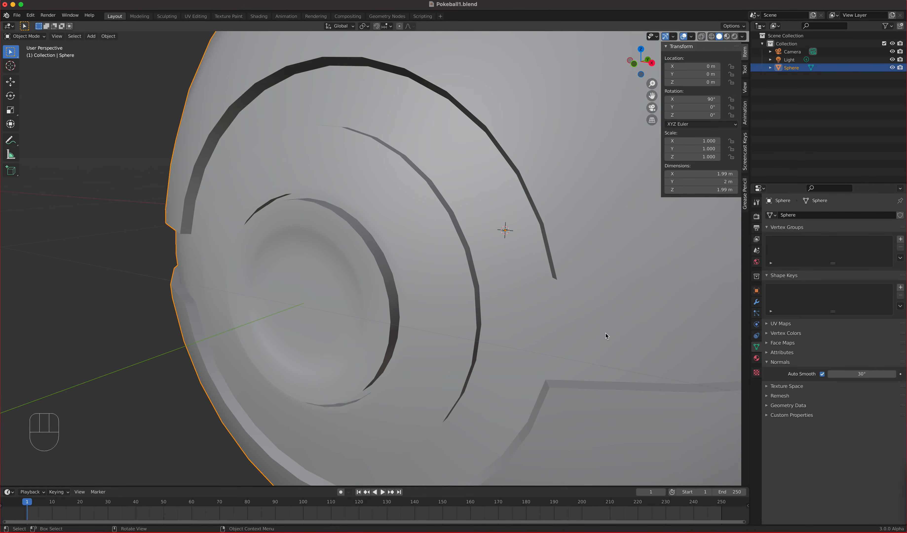
{"action": "scroll", "coordinate": [480, 302], "scroll_direction": "down", "scroll_amount": 6}
{"action": "middle_click_drag", "start_coordinate": [500, 176], "coordinate": [360, 243]}
{"action": "scroll", "coordinate": [347, 250], "scroll_direction": "up", "scroll_amount": 4}
{"action": "scroll", "coordinate": [425, 247], "scroll_direction": "down", "scroll_amount": 5}
{"action": "middle_click_drag", "start_coordinate": [421, 240], "coordinate": [464, 233]}
{"action": "mouse_move", "coordinate": [359, 191]}
{"action": "middle_mouse_down"}
{"action": "mouse_move", "coordinate": [334, 188]}
{"action": "mouse_move", "coordinate": [333, 173]}
{"action": "mouse_move", "coordinate": [382, 174]}
{"action": "mouse_move", "coordinate": [315, 184]}
{"action": "mouse_move", "coordinate": [357, 198]}
{"action": "middle_mouse_up"}
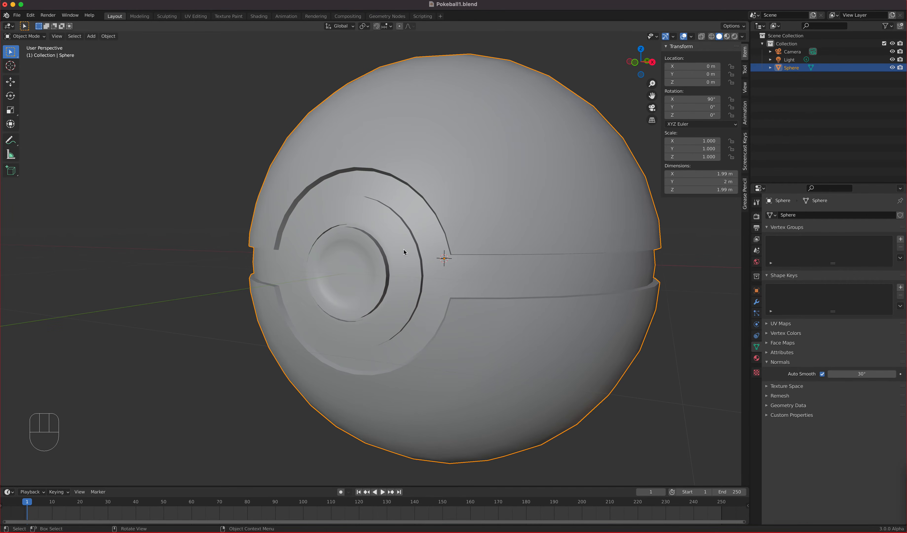
- In Edit Mode with face selection and X-ray on, box-select the central upper-half faces from the right orthographic view
{"action": "key", "text": "Tab"}
{"action": "scroll", "coordinate": [458, 244], "scroll_direction": "down", "scroll_amount": 2}
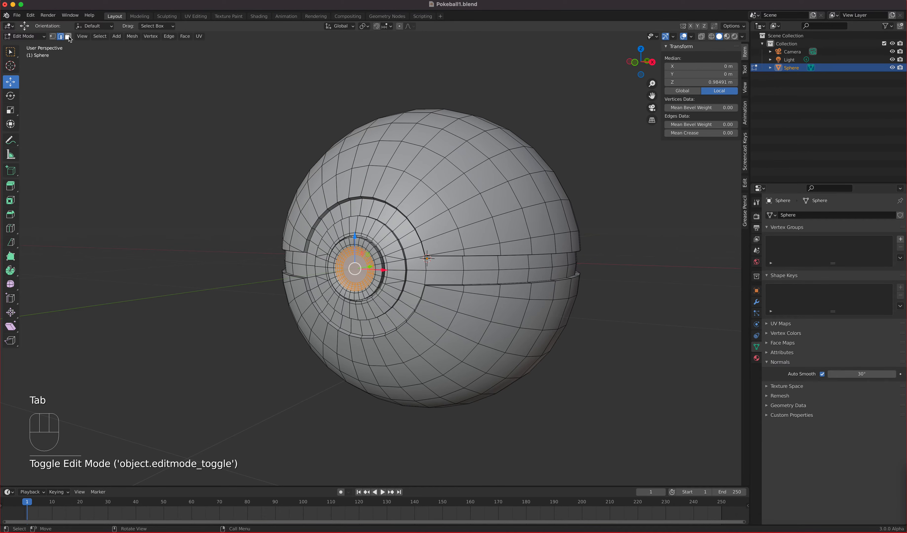
{"action": "left_click", "coordinate": [69, 36]}
{"action": "middle_click_drag", "start_coordinate": [217, 118], "coordinate": [492, 161]}
{"action": "key", "text": "KP_3"}
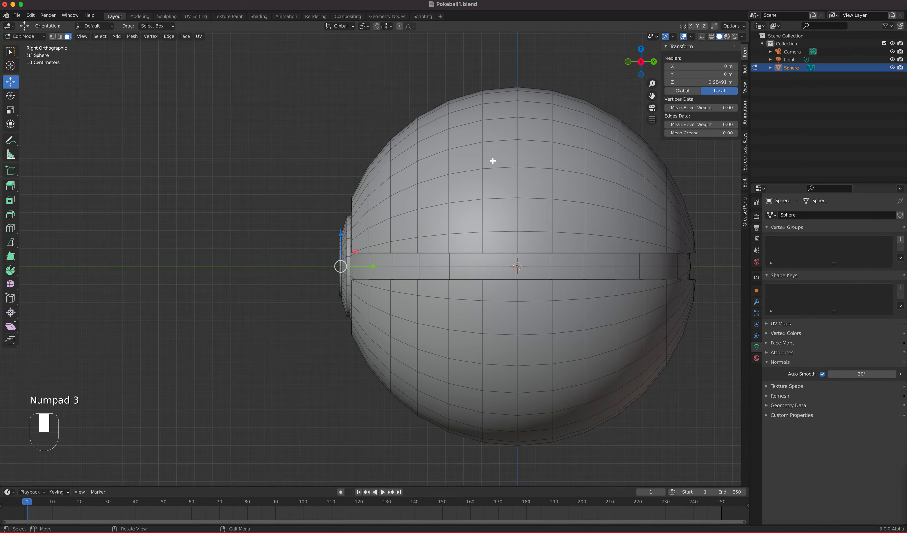
{"action": "left_click", "coordinate": [702, 37]}
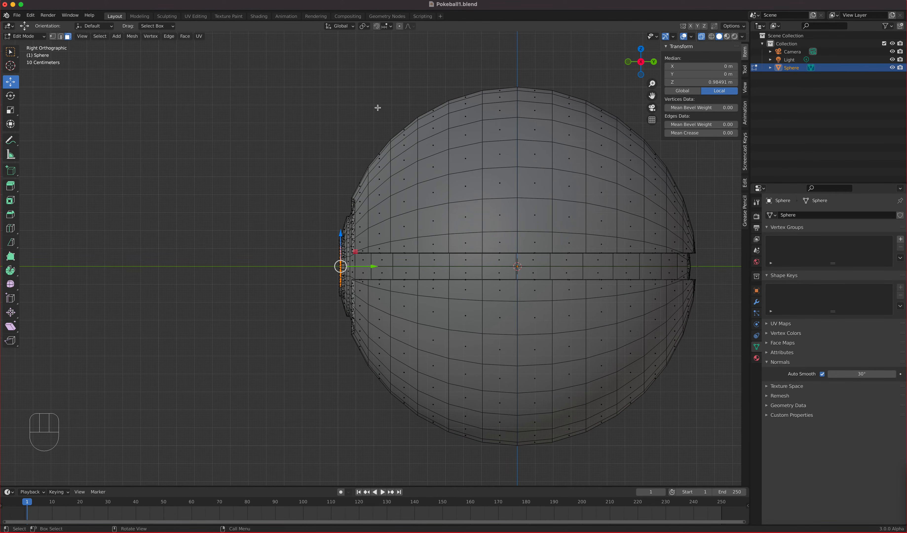
{"action": "left_click_drag", "start_coordinate": [386, 70], "coordinate": [668, 233]}
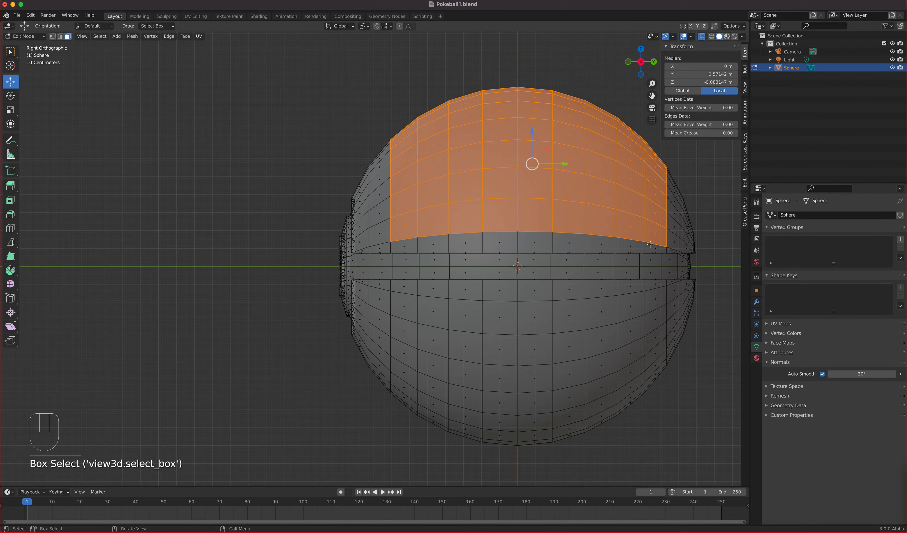
- Extend the selection to the upper shell's remaining front, rear and lower-row faces above the band, and turn X-ray off
{"action": "scroll", "coordinate": [650, 244], "scroll_direction": "up", "scroll_amount": 3}
{"action": "middle_click_drag", "start_coordinate": [622, 244], "coordinate": [394, 261], "text": "shift"}
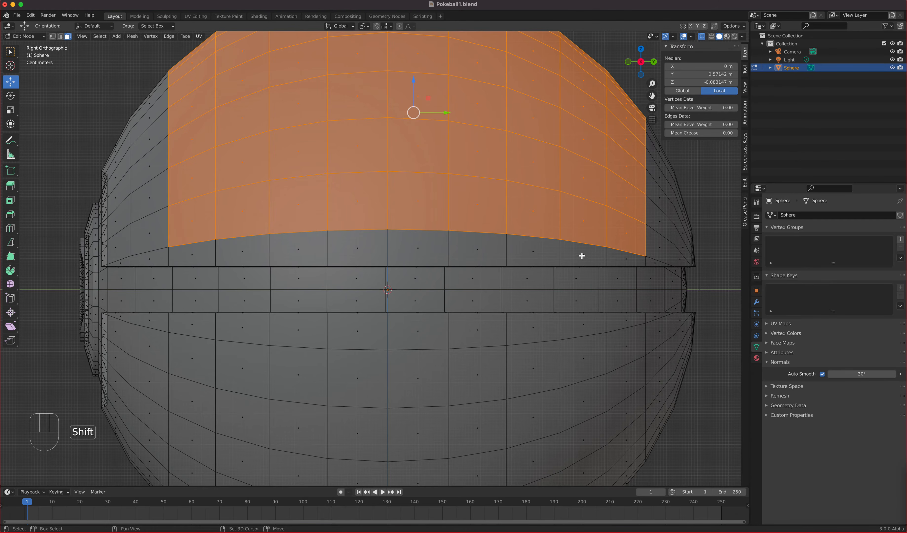
{"action": "left_click_drag", "start_coordinate": [632, 262], "coordinate": [184, 246], "text": "shift"}
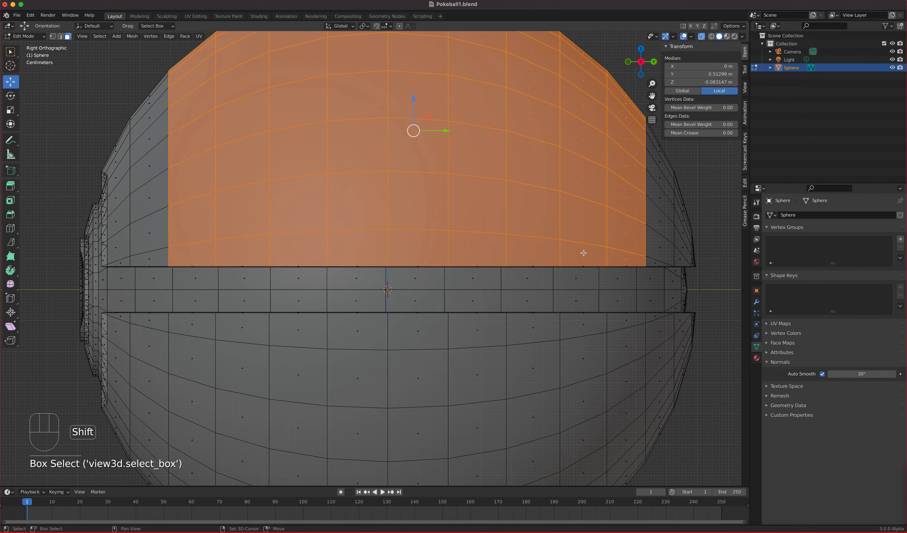
{"action": "middle_click_drag", "start_coordinate": [182, 174], "coordinate": [280, 172], "text": "shift"}
{"action": "left_click_drag", "start_coordinate": [240, 63], "coordinate": [316, 262], "text": "shift"}
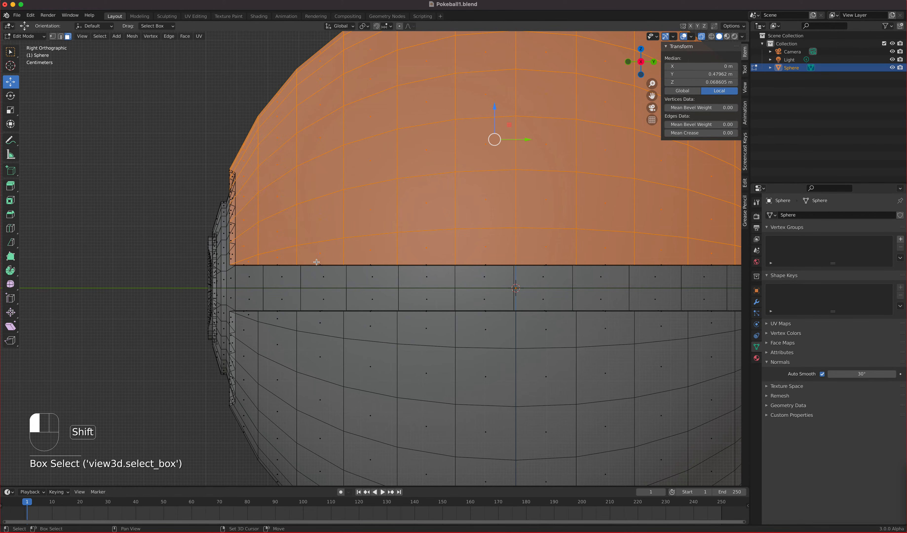
{"action": "middle_click_drag", "start_coordinate": [556, 219], "coordinate": [342, 253], "text": "shift"}
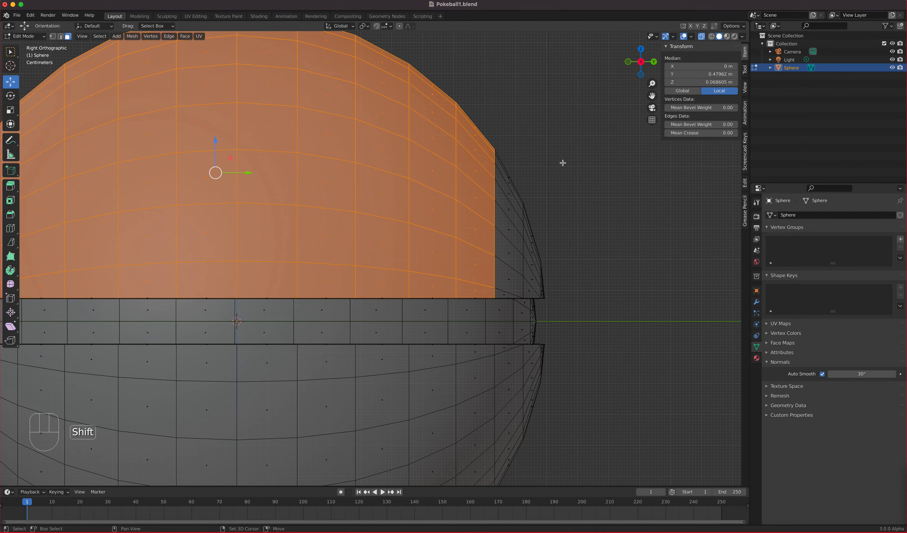
{"action": "left_click_drag", "start_coordinate": [493, 124], "coordinate": [537, 296], "text": "shift"}
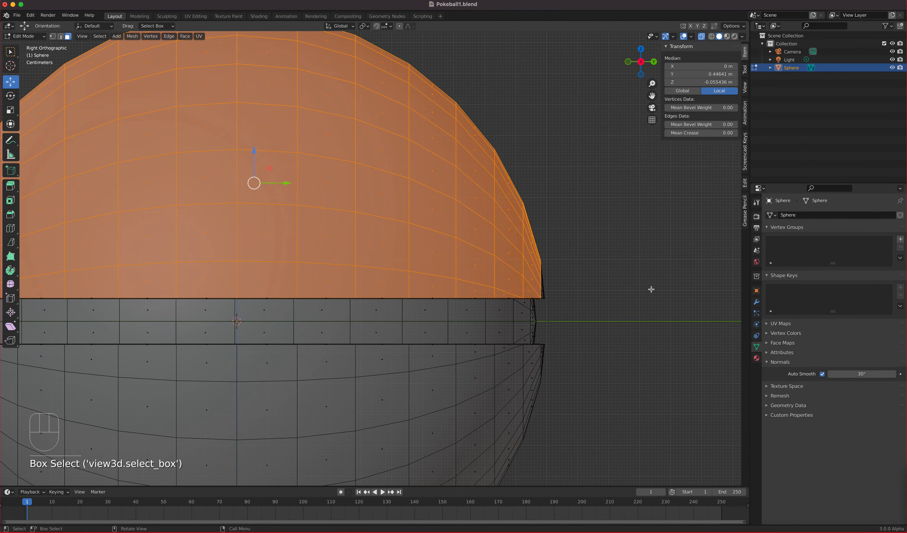
{"action": "scroll", "coordinate": [597, 288], "scroll_direction": "down", "scroll_amount": 2}
{"action": "middle_click_drag", "start_coordinate": [597, 287], "coordinate": [567, 255]}
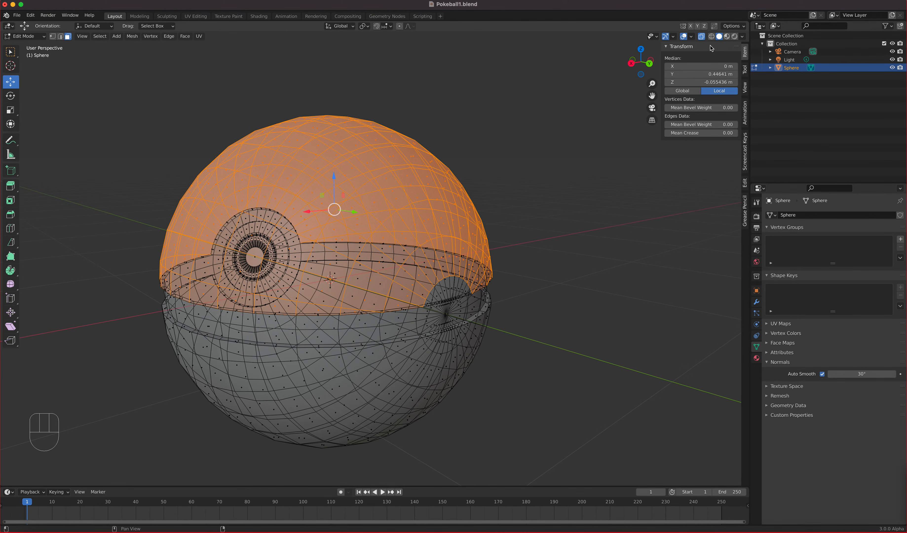
{"action": "left_click", "coordinate": [701, 37]}
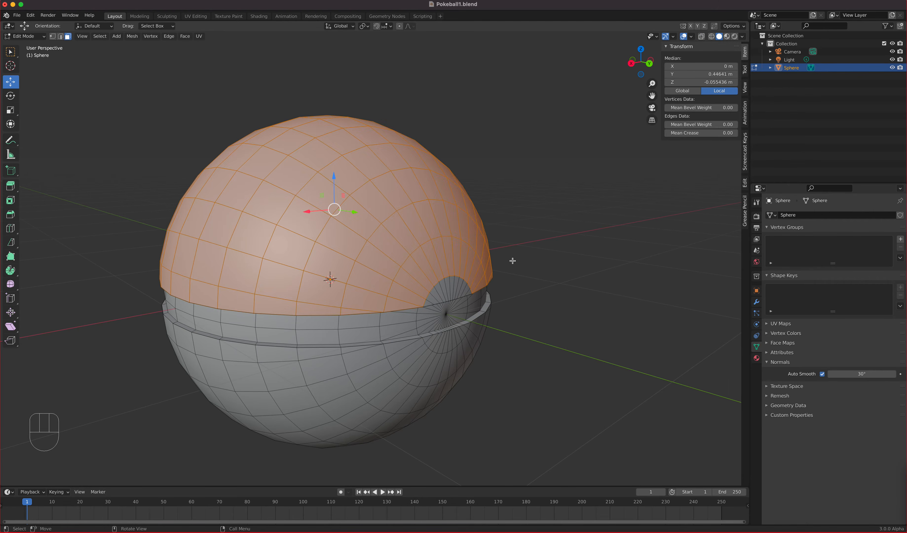
- Add the unselected wedge faces around the back pole above the band to the upper-half selection
{"action": "scroll", "coordinate": [510, 258], "scroll_direction": "up", "scroll_amount": 5}
{"action": "middle_click_drag", "start_coordinate": [528, 248], "coordinate": [486, 269]}
{"action": "scroll", "coordinate": [560, 263], "scroll_direction": "up", "scroll_amount": 4}
{"action": "scroll", "coordinate": [485, 271], "scroll_direction": "down", "scroll_amount": 1}
{"action": "scroll", "coordinate": [434, 289], "scroll_direction": "up", "scroll_amount": 3}
{"action": "left_click", "coordinate": [493, 319], "text": "shift"}
{"action": "left_click", "coordinate": [485, 305], "text": "shift"}
{"action": "left_click", "coordinate": [453, 303], "text": "shift"}
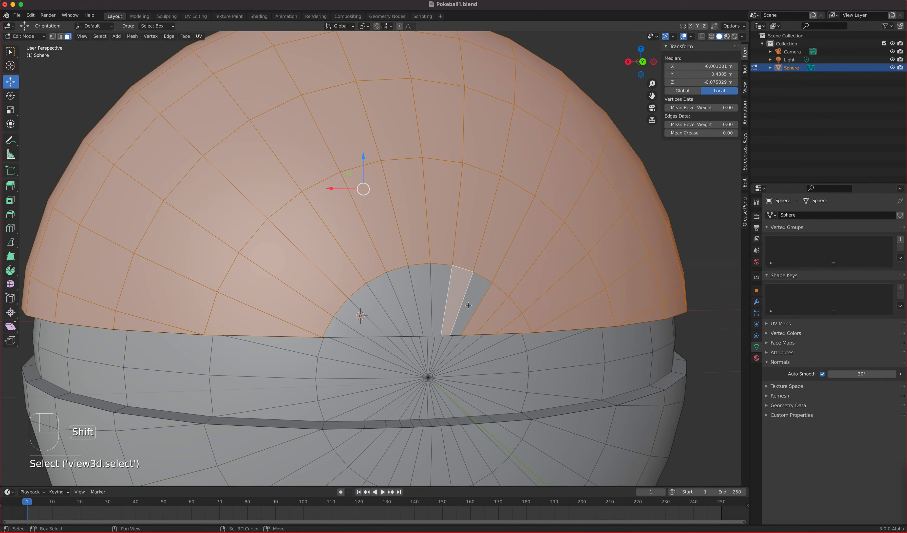
{"action": "left_click", "coordinate": [468, 305], "text": "shift"}
{"action": "left_click", "coordinate": [440, 295], "text": "shift"}
{"action": "left_click", "coordinate": [422, 298], "text": "shift"}
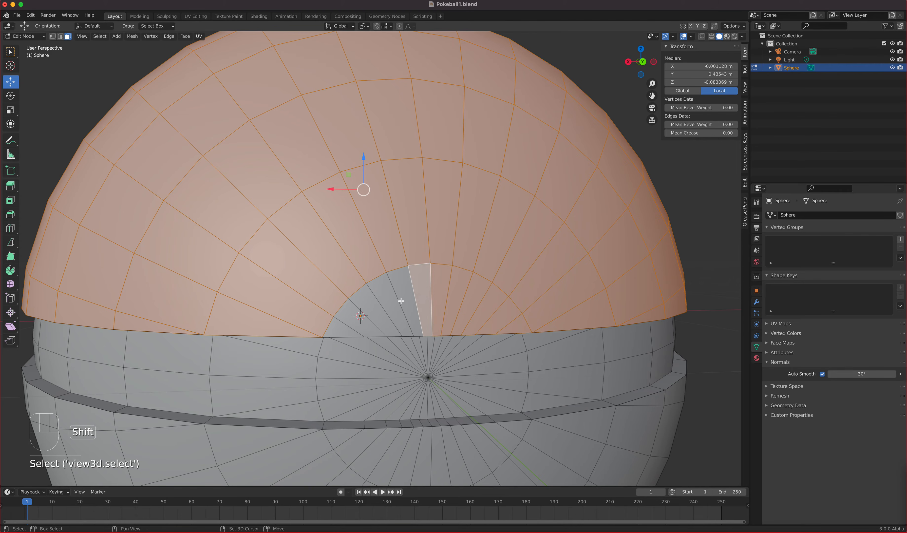
{"action": "left_click", "coordinate": [401, 300], "text": "shift"}
{"action": "left_click", "coordinate": [383, 303], "text": "shift"}
{"action": "left_click", "coordinate": [364, 313], "text": "shift"}
{"action": "left_click", "coordinate": [346, 312], "text": "shift"}
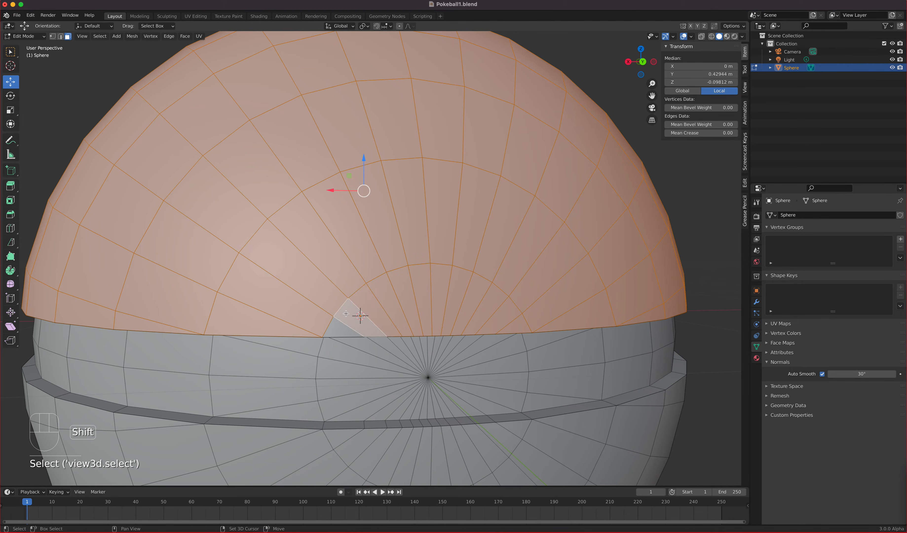
{"action": "left_click", "coordinate": [338, 325], "text": "shift"}
{"action": "middle_click_drag", "start_coordinate": [470, 234], "coordinate": [391, 267]}
{"action": "scroll", "coordinate": [400, 240], "scroll_direction": "down", "scroll_amount": 6}
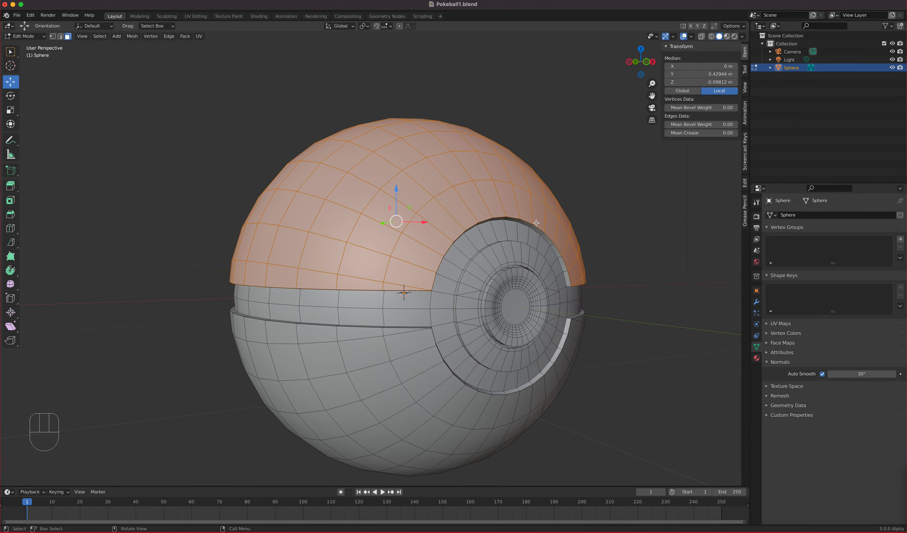
{"action": "middle_click_drag", "start_coordinate": [617, 297], "coordinate": [591, 317]}
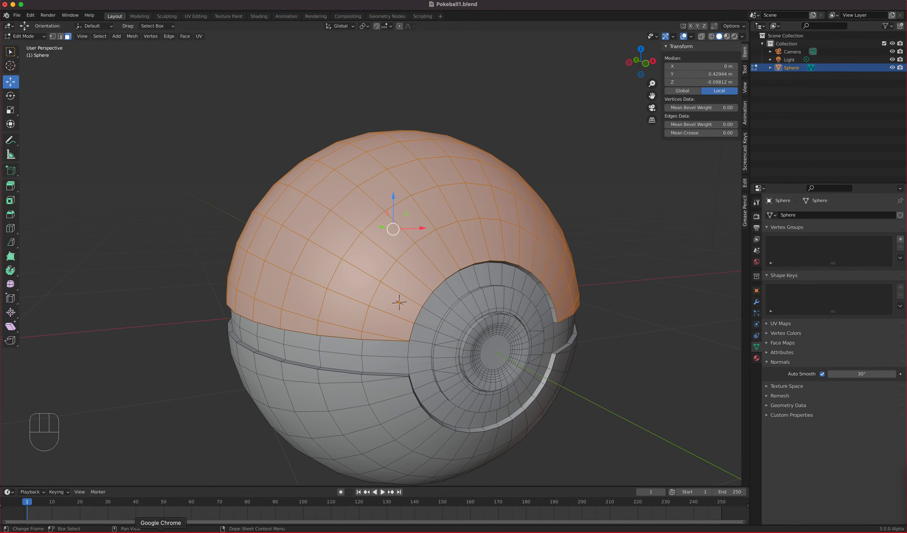
- Switch to Google Chrome, search for "pokeball", view the image results as a reference, and close the browser window
{"action": "left_click", "coordinate": [161, 532]}
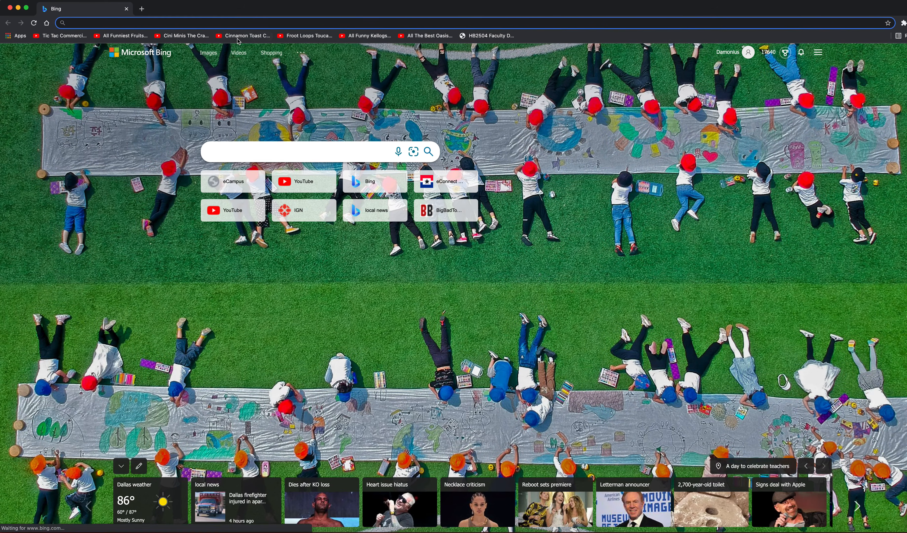
{"action": "type", "text": "pokeball"}
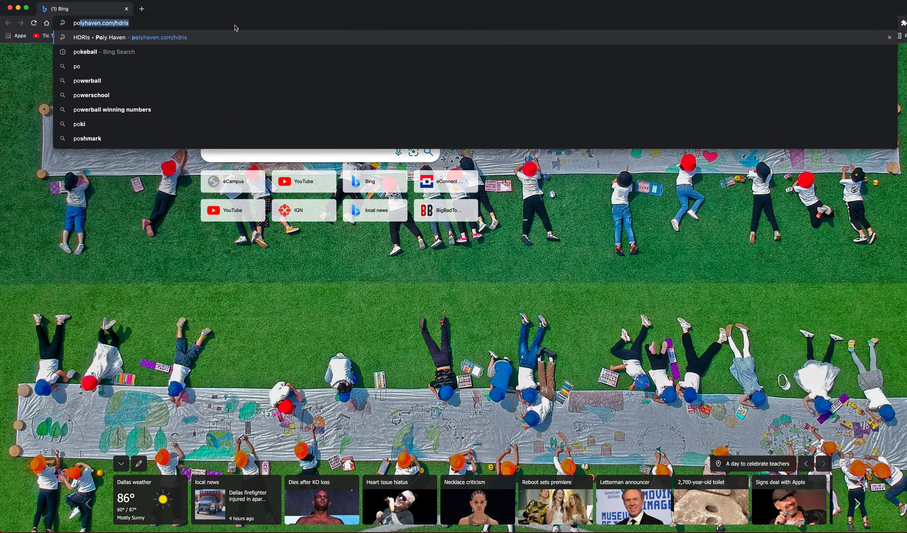
{"action": "key", "text": "Return"}
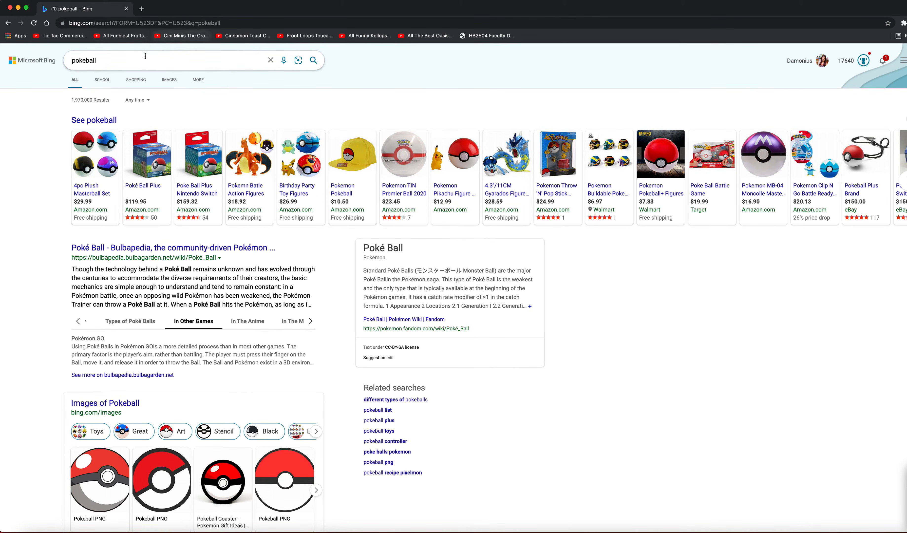
{"action": "left_click", "coordinate": [169, 79]}
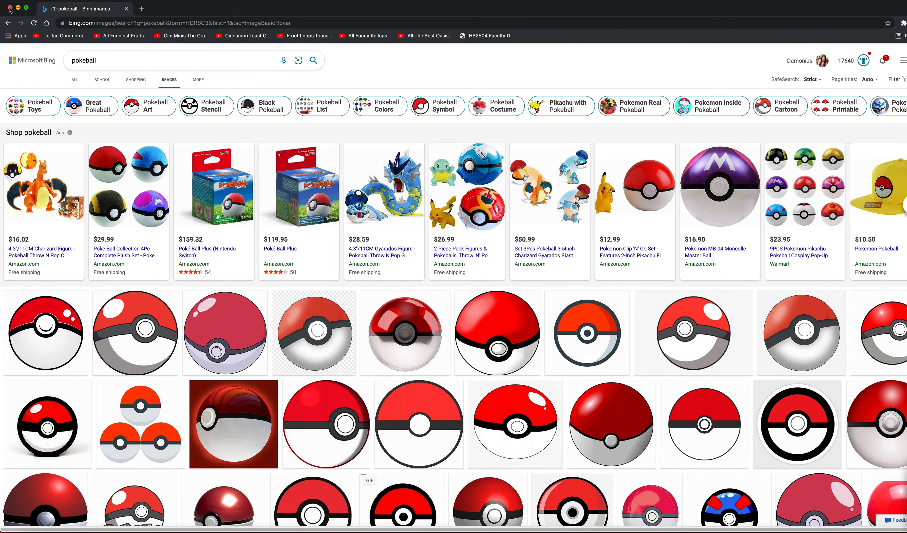
{"action": "left_click", "coordinate": [10, 8]}
- Create a new material on the sphere and assign it to the selected upper-half faces
{"action": "middle_click_drag", "start_coordinate": [531, 256], "coordinate": [432, 254]}
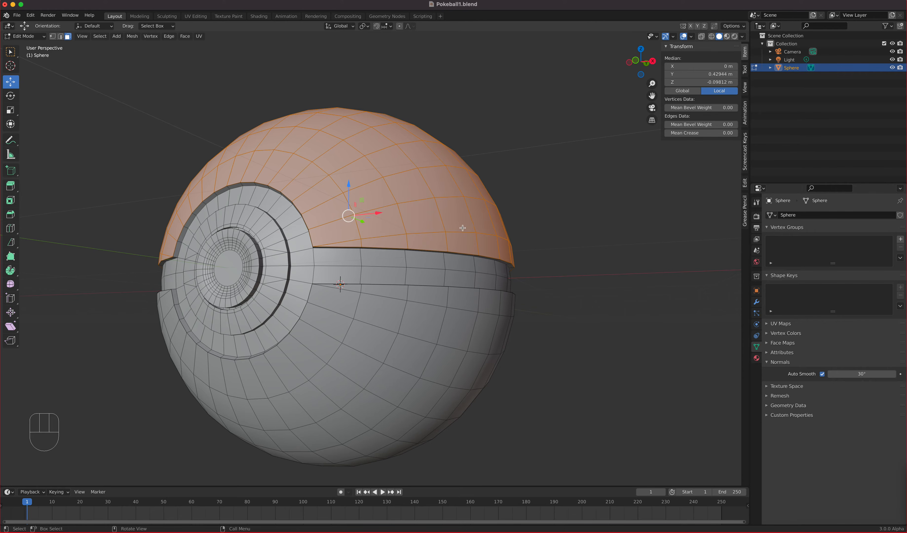
{"action": "left_click", "coordinate": [756, 358]}
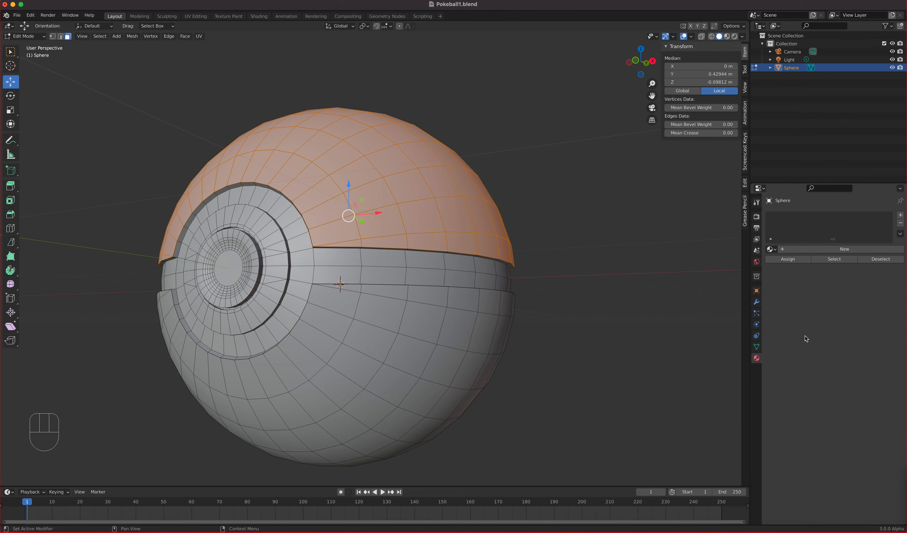
{"action": "left_click", "coordinate": [838, 250]}
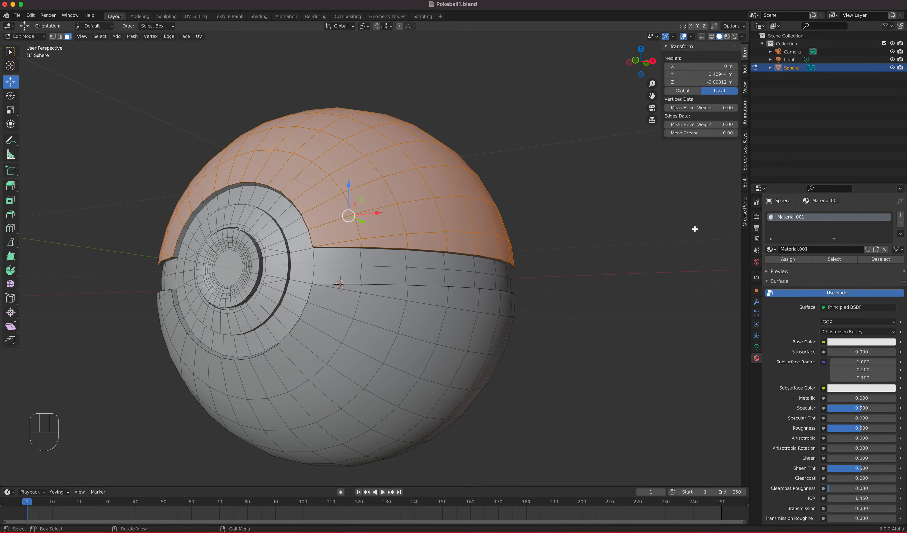
{"action": "left_click", "coordinate": [788, 259]}
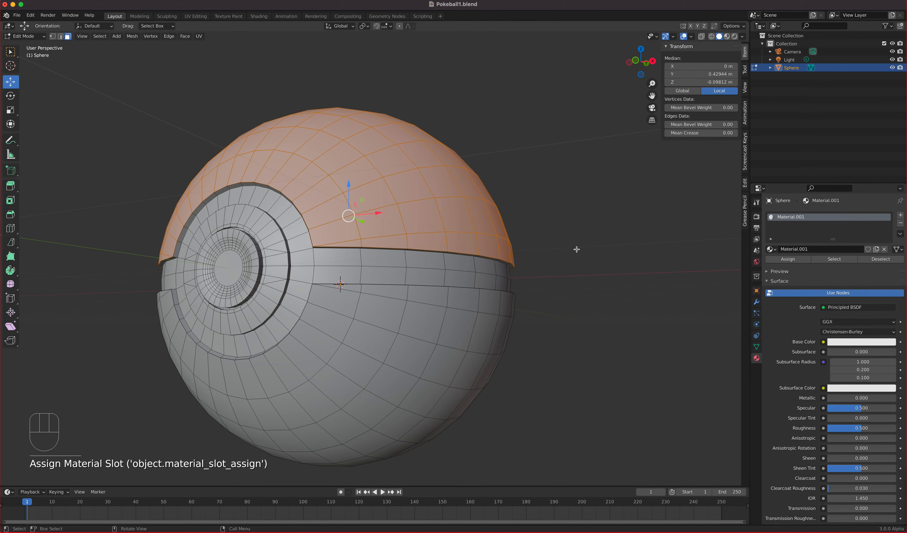
{"action": "mouse_move", "coordinate": [563, 255]}
{"action": "middle_mouse_down"}
{"action": "mouse_move", "coordinate": [566, 311]}
{"action": "mouse_move", "coordinate": [564, 267]}
{"action": "middle_mouse_up"}
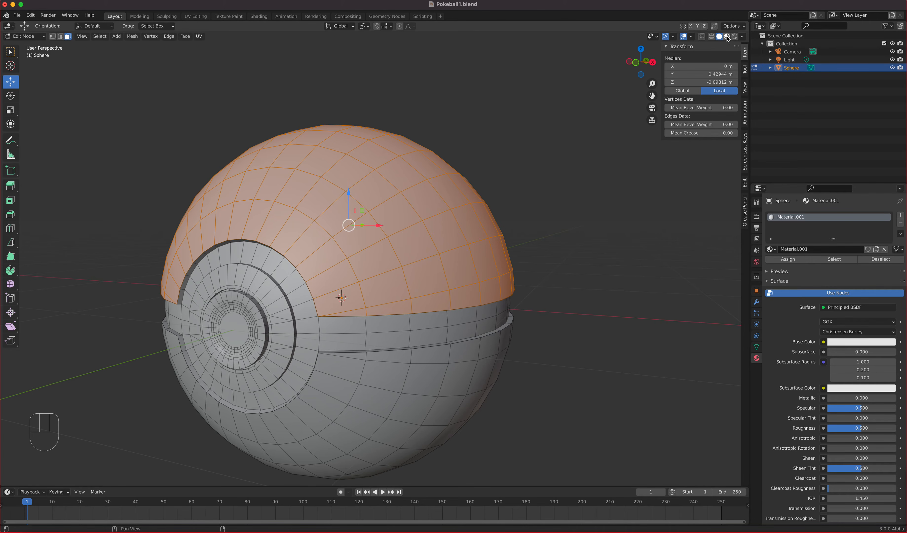
- Switch the viewport to Material Preview shading and set the material's base color to fully saturated red
{"action": "left_click", "coordinate": [727, 37]}
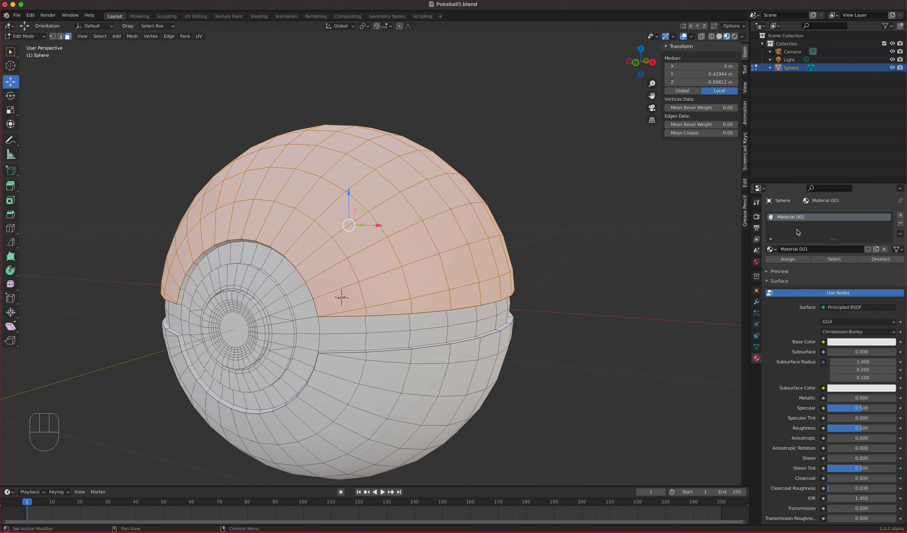
{"action": "left_click", "coordinate": [854, 344]}
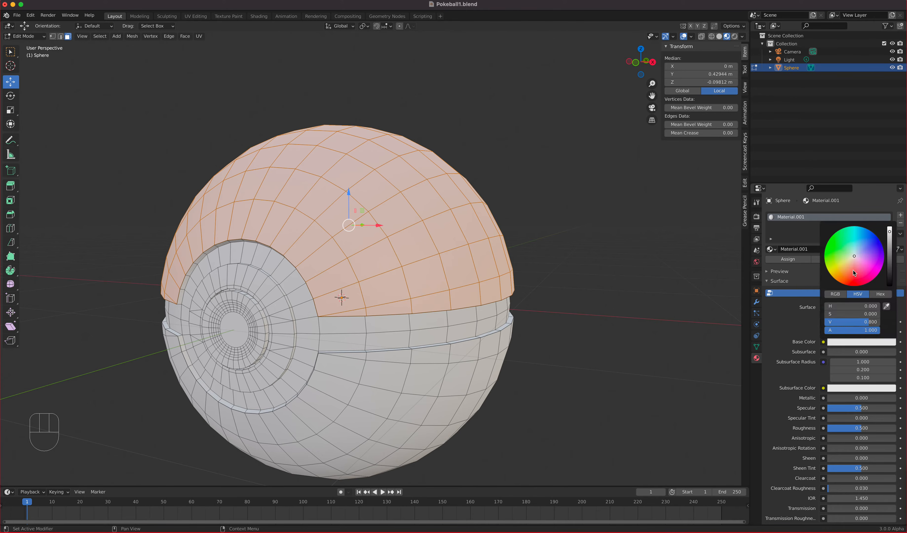
{"action": "left_click_drag", "start_coordinate": [854, 259], "coordinate": [855, 285]}
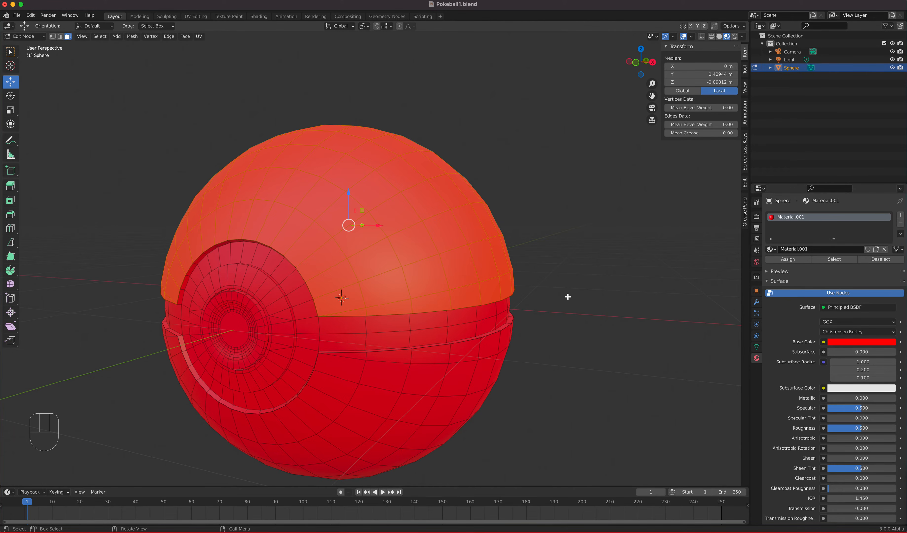
- Rename the upper half's material to "Red Paint"
{"action": "double_click", "coordinate": [793, 217]}
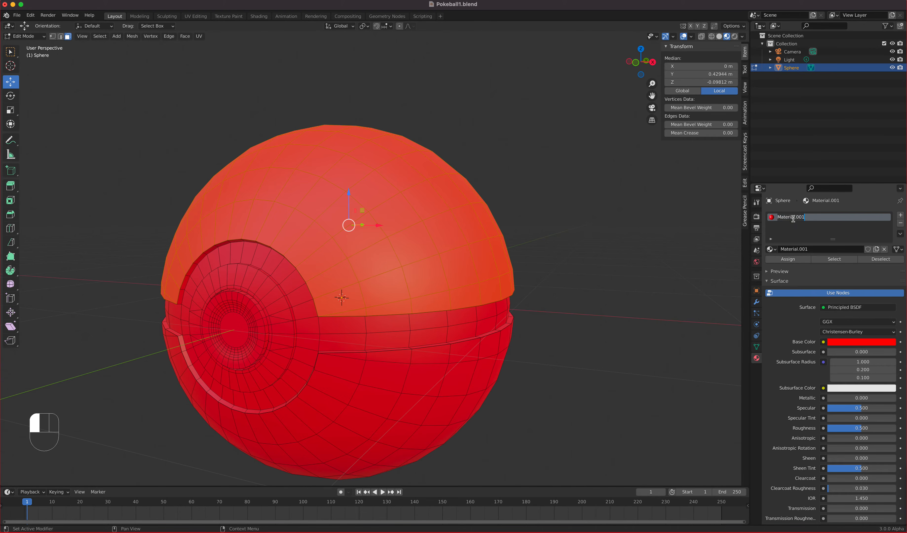
{"action": "type", "text": "Red Paint"}
{"action": "key", "text": "Return"}
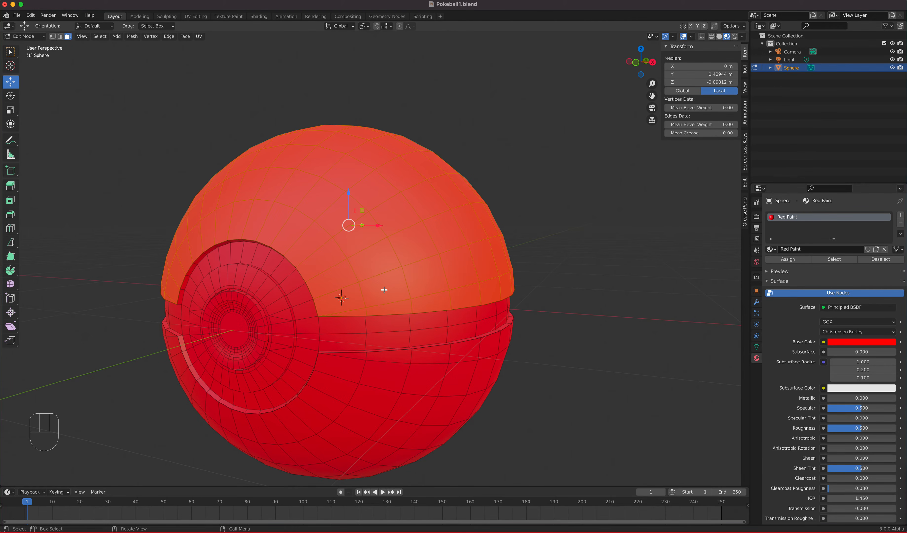
{"action": "middle_click_drag", "start_coordinate": [387, 290], "coordinate": [378, 210], "text": "shift"}
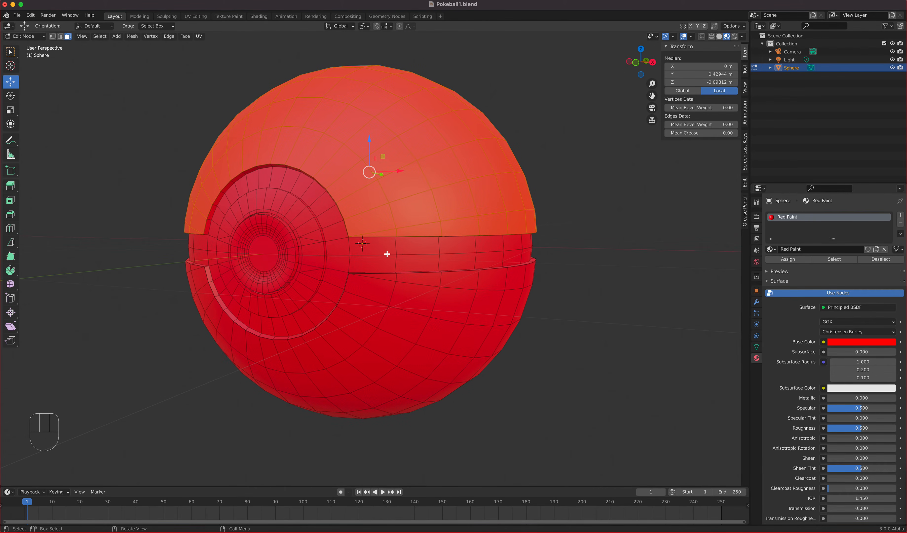
- Invert the face selection, add a second material with a pure black base color, and assign it to those faces
{"action": "key", "text": "ctrl+i"}
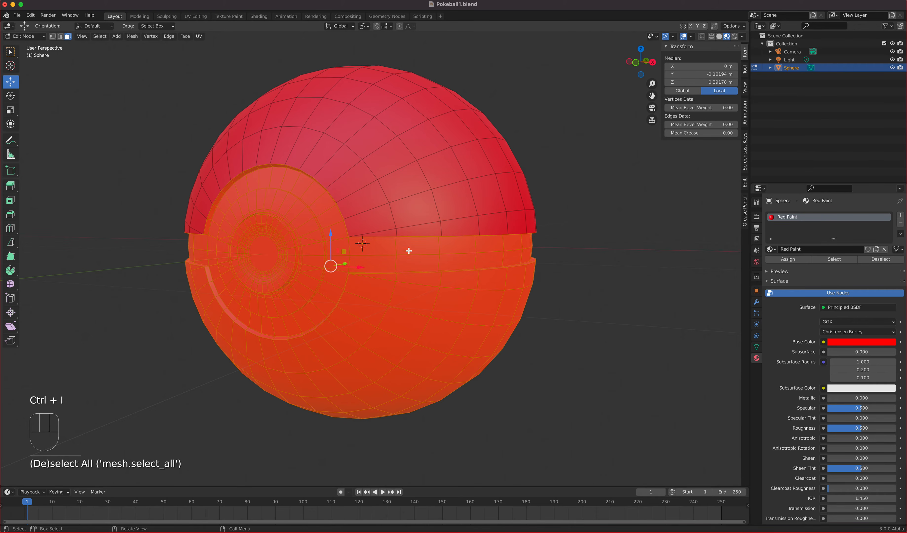
{"action": "left_click", "coordinate": [900, 216]}
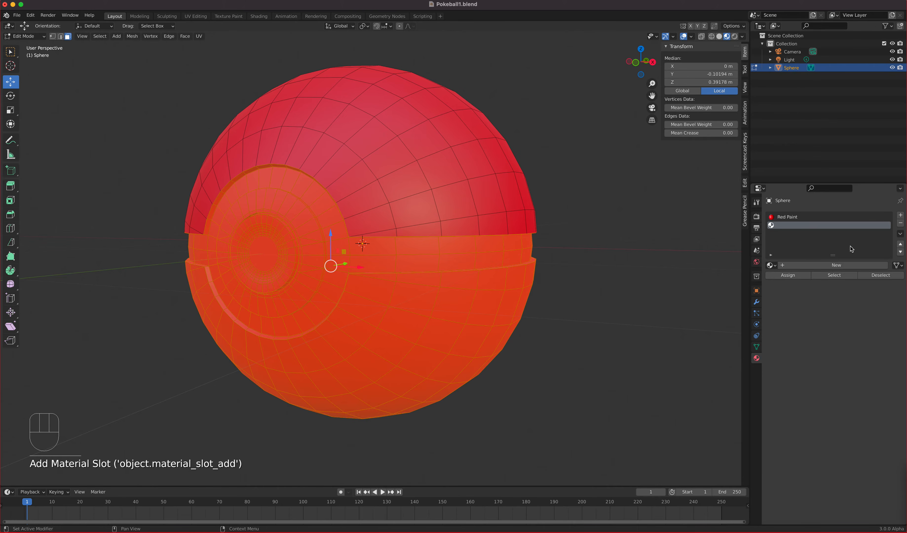
{"action": "left_click", "coordinate": [841, 266]}
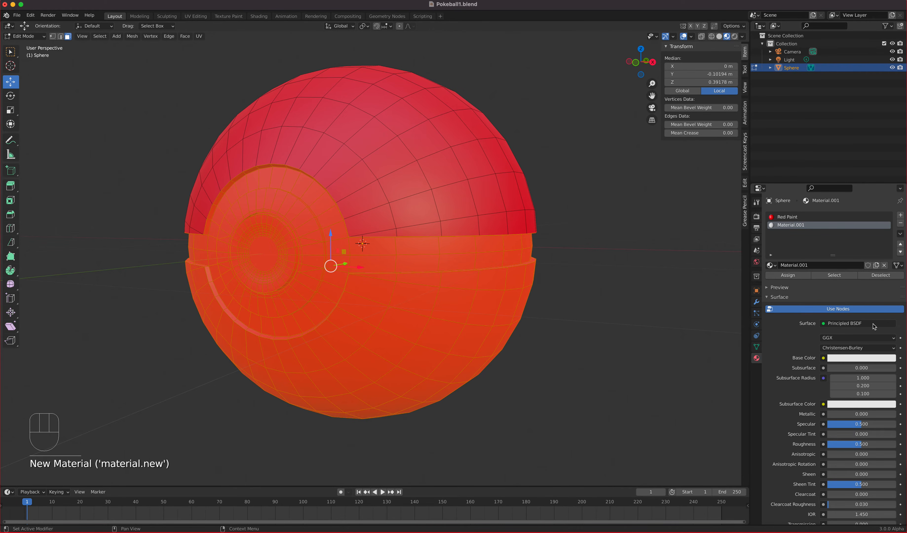
{"action": "left_click", "coordinate": [877, 358]}
{"action": "left_click_drag", "start_coordinate": [889, 248], "coordinate": [889, 302]}
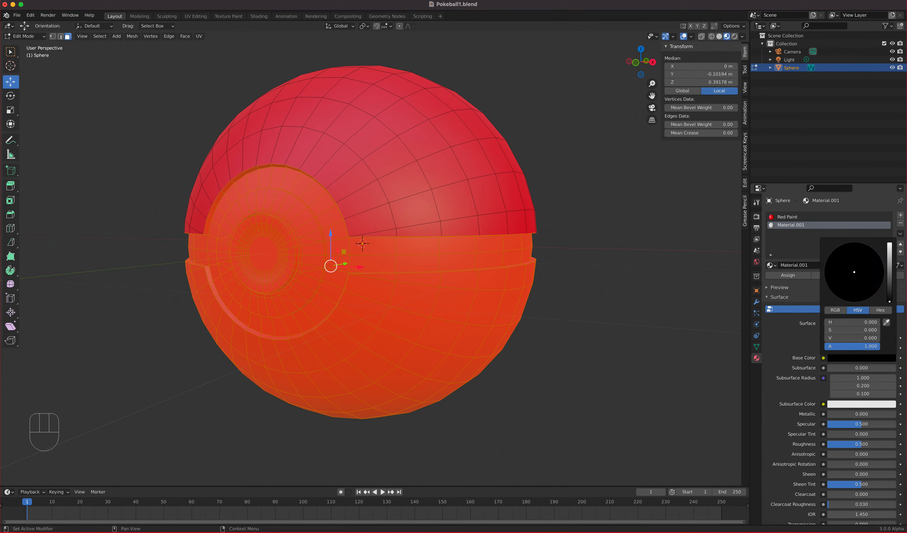
{"action": "left_click", "coordinate": [794, 275]}
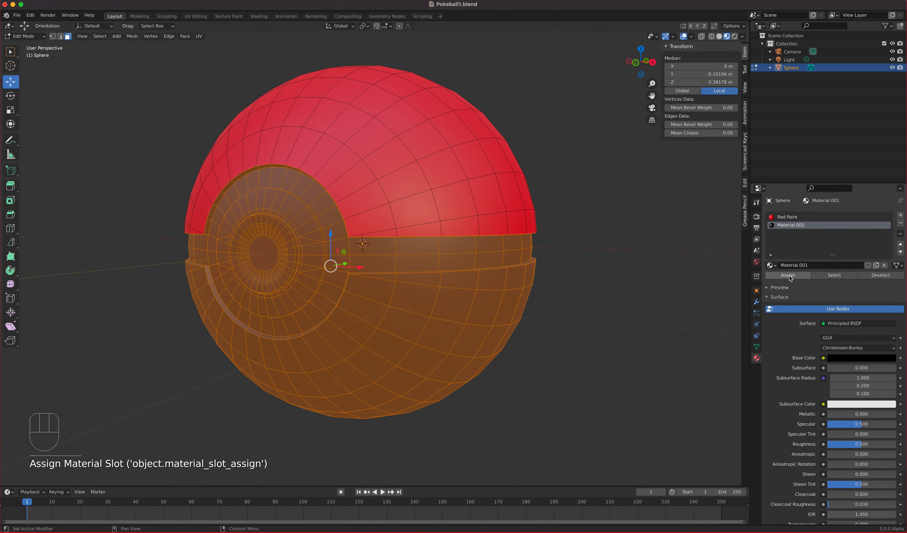
- Rename the black material to "Black Paint" and switch to Object Mode to view the ball
{"action": "double_click", "coordinate": [790, 226]}
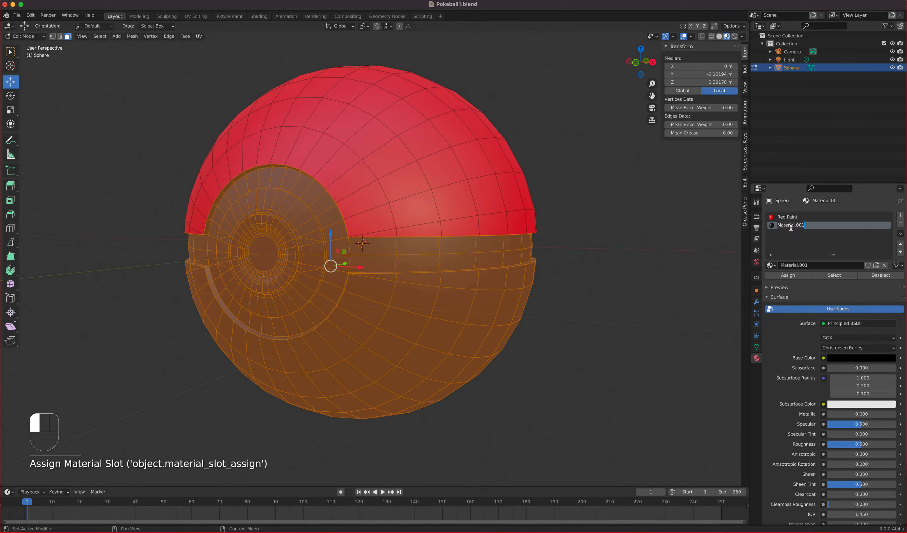
{"action": "type", "text": "Black Paint"}
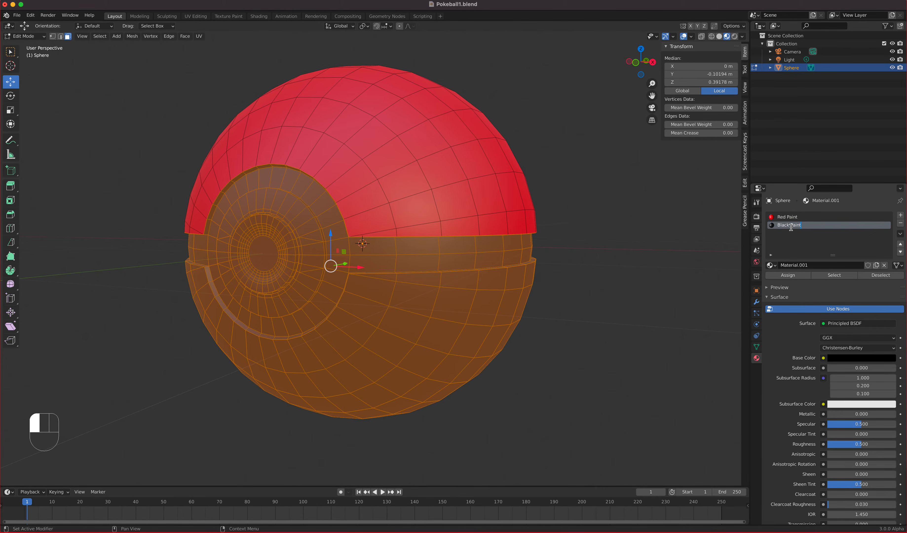
{"action": "key", "text": "Return"}
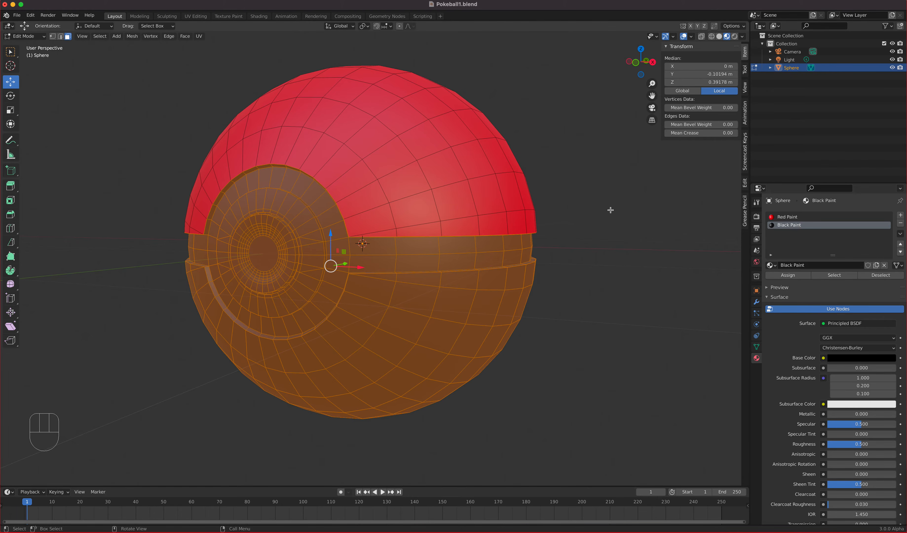
{"action": "left_click", "coordinate": [24, 37]}
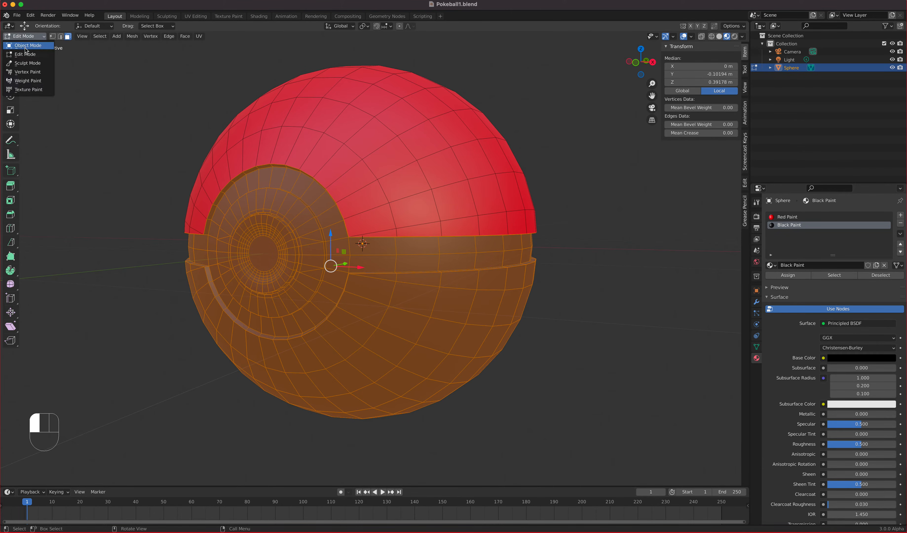
{"action": "left_click", "coordinate": [25, 45]}
{"action": "middle_click_drag", "start_coordinate": [329, 227], "coordinate": [388, 237]}
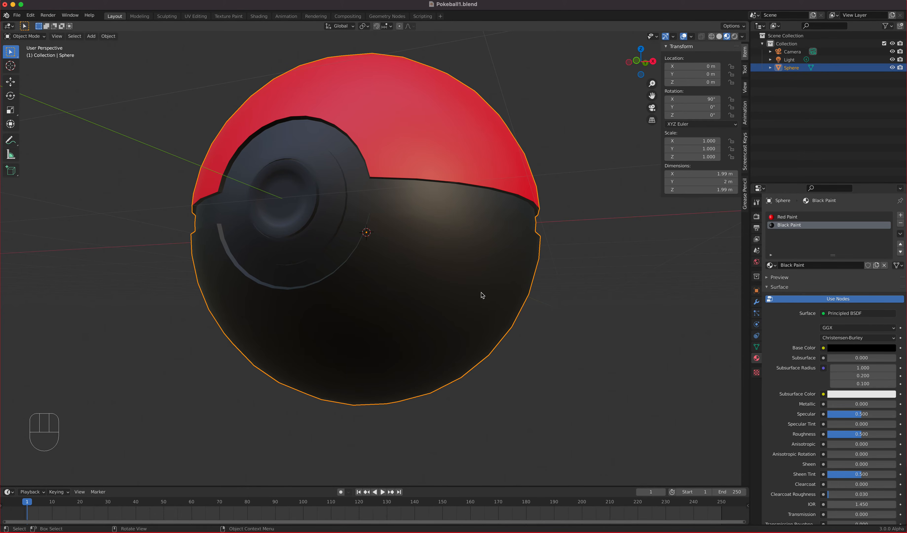
- Return to Edit Mode and select only the round face at the center of the ball's front button
{"action": "key", "text": "Tab"}
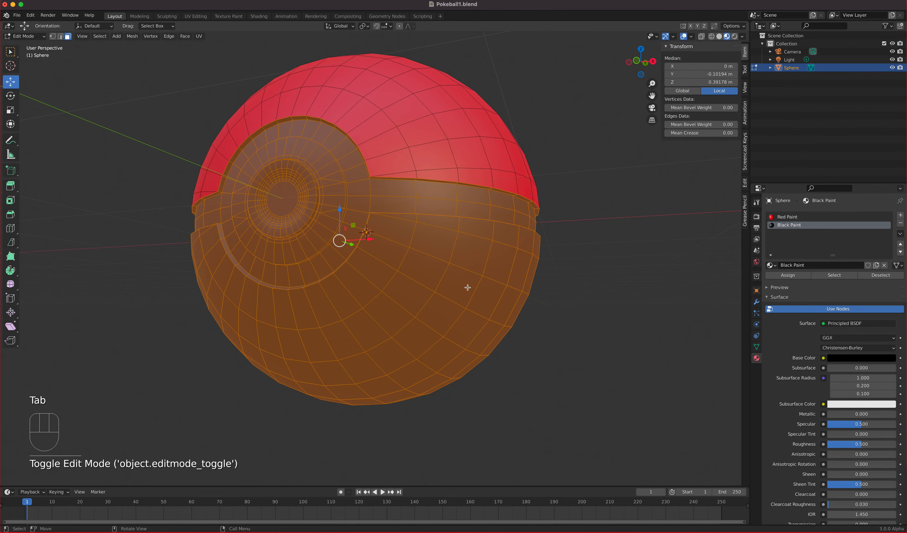
{"action": "middle_click_drag", "start_coordinate": [490, 271], "coordinate": [135, 121]}
{"action": "scroll", "coordinate": [275, 156], "scroll_direction": "up", "scroll_amount": 3}
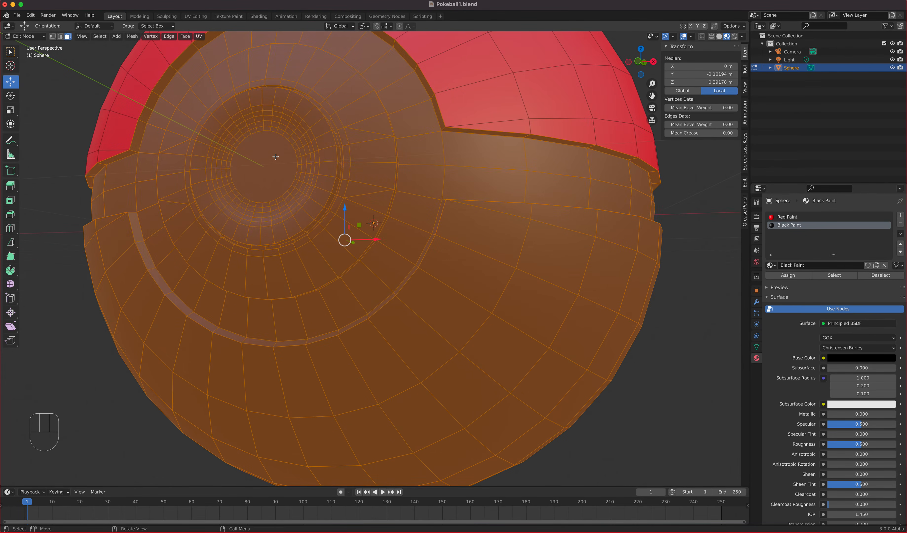
{"action": "left_click", "coordinate": [264, 163]}
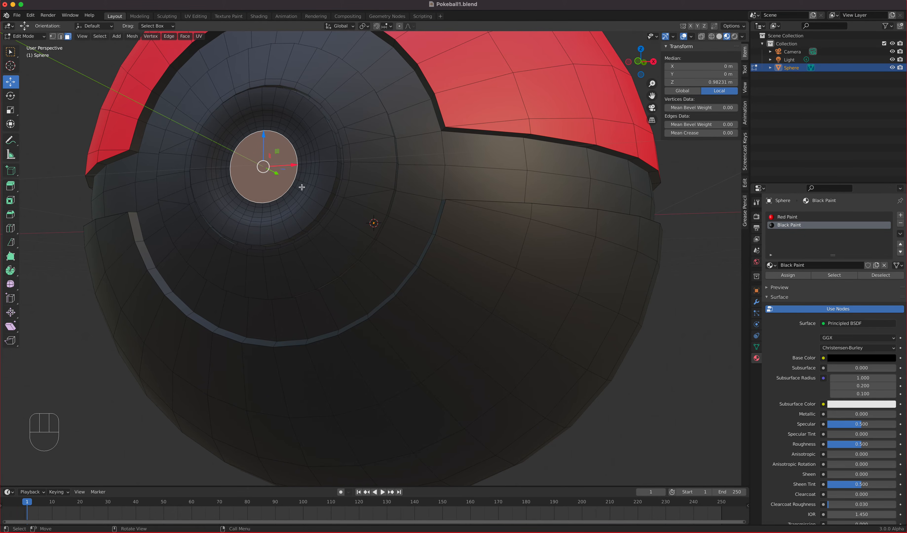
{"action": "scroll", "coordinate": [301, 187], "scroll_direction": "up", "scroll_amount": 2}
{"action": "middle_click_drag", "start_coordinate": [259, 170], "coordinate": [333, 236], "text": "shift"}
{"action": "scroll", "coordinate": [310, 214], "scroll_direction": "down", "scroll_amount": 4}
{"action": "scroll", "coordinate": [204, 231], "scroll_direction": "up", "scroll_amount": 4}
{"action": "middle_click_drag", "start_coordinate": [158, 237], "coordinate": [368, 246], "text": "shift"}
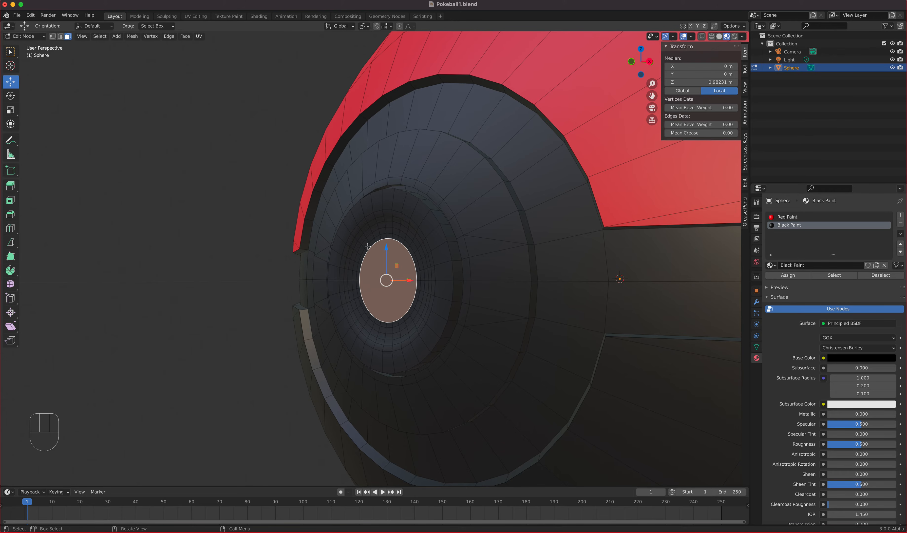
- Grow the face selection outward 12 times to cover the button and its surrounding disc up to the outer edge
{"action": "key", "text": "ctrl"}
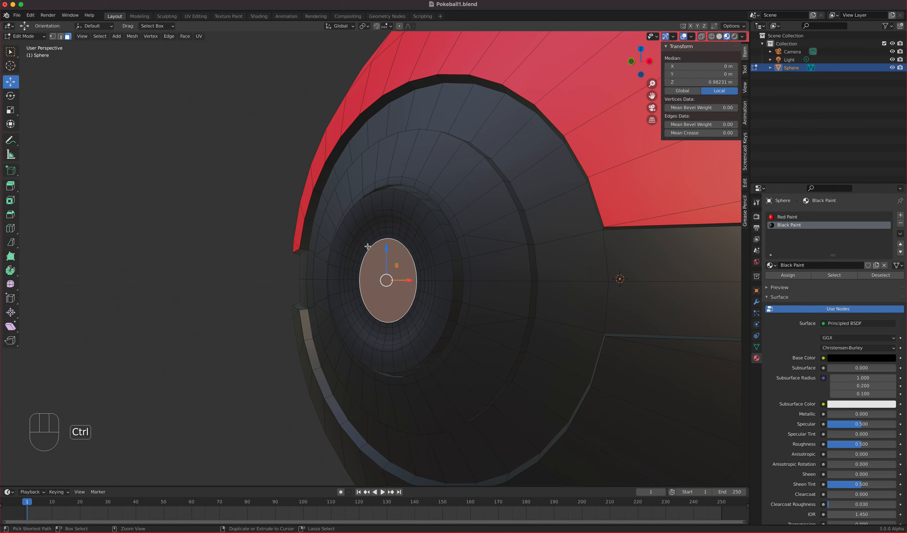
{"action": "key", "text": "ctrl+KP_Add"}
{"action": "key", "text": "ctrl+KP_Add"}
{"action": "key", "text": "ctrl+KP_Add"}
{"action": "key", "text": "ctrl+KP_Add"}
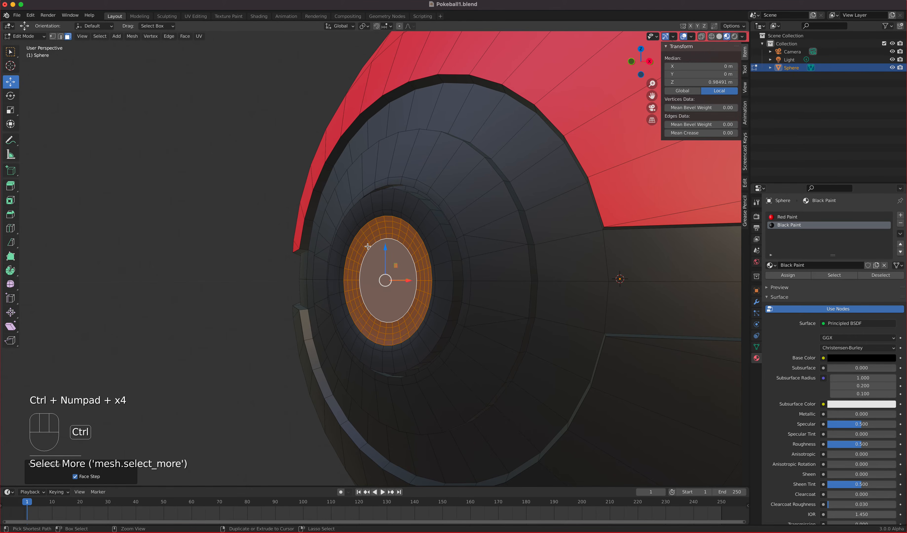
{"action": "key", "text": "ctrl+KP_Add"}
{"action": "key", "text": "ctrl+KP_Add"}
{"action": "key", "text": "ctrl+KP_Add"}
{"action": "key", "text": "ctrl+KP_Add"}
{"action": "key", "text": "ctrl+KP_Add"}
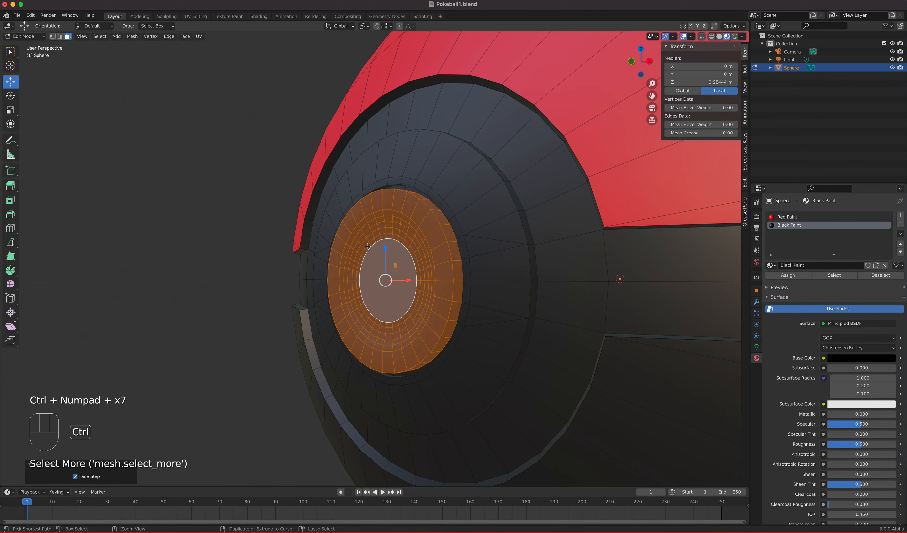
{"action": "key", "text": "ctrl+KP_Add"}
{"action": "key", "text": "ctrl+KP_Add"}
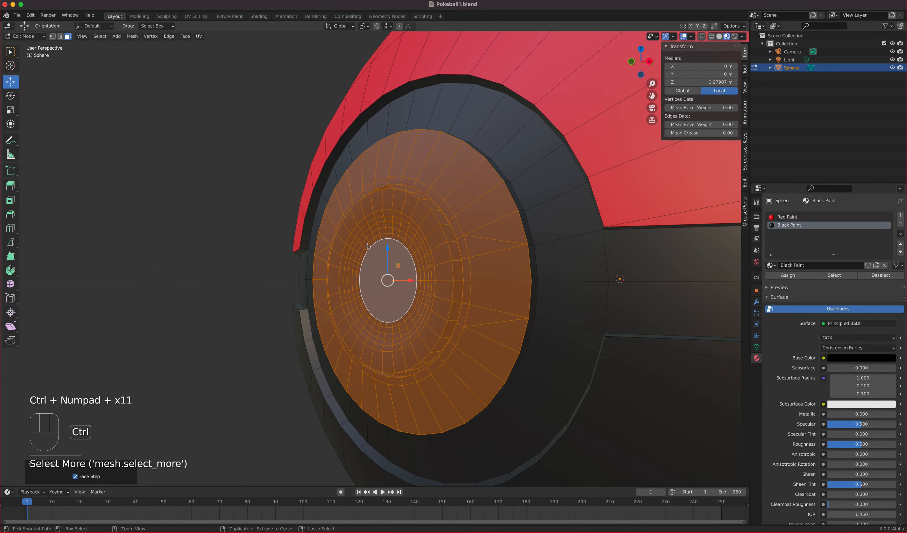
{"action": "key", "text": "ctrl+KP_Add"}
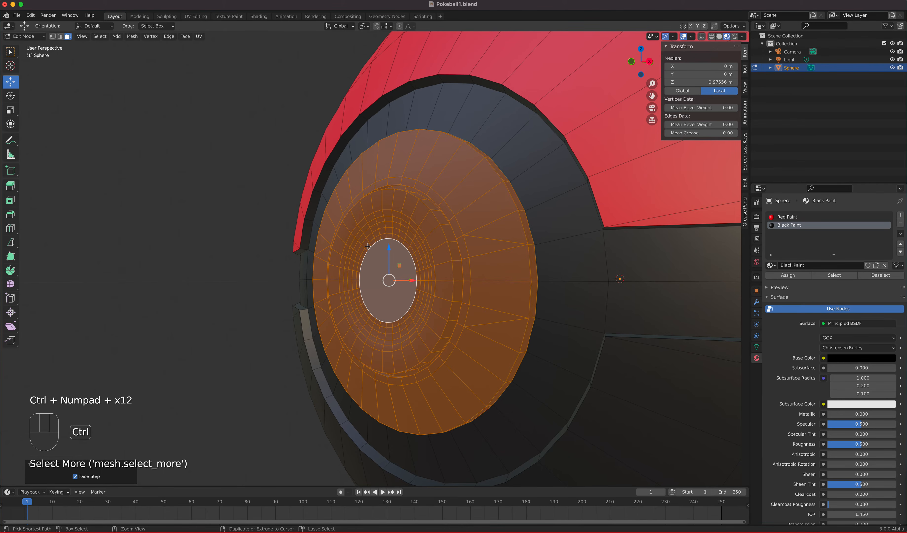
- Add a third material with a pure white base color and assign it to the selected button and disc faces
{"action": "middle_click_drag", "start_coordinate": [424, 270], "coordinate": [467, 213]}
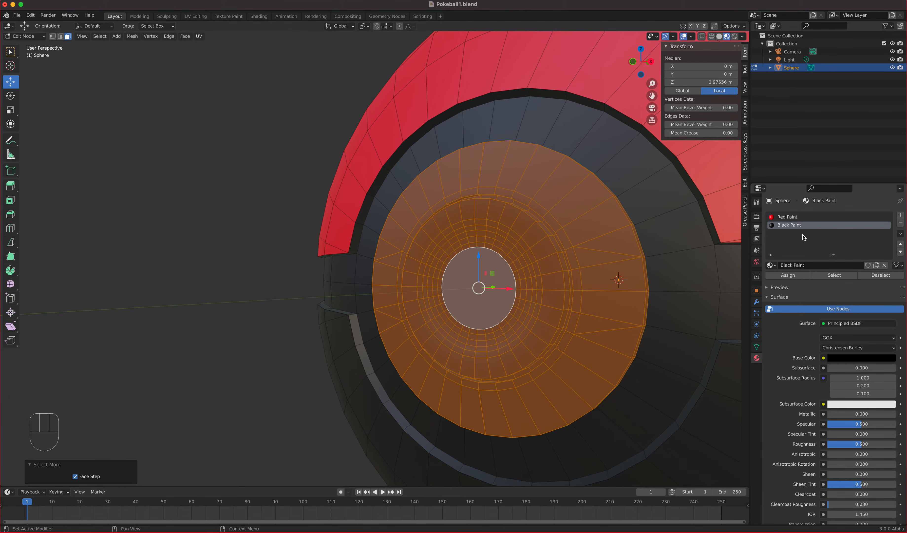
{"action": "left_click", "coordinate": [901, 216]}
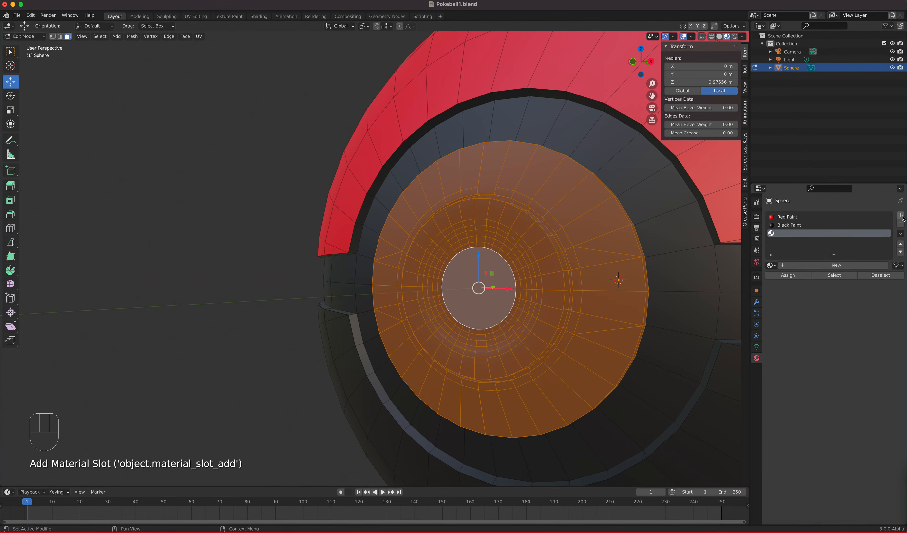
{"action": "left_click", "coordinate": [856, 265]}
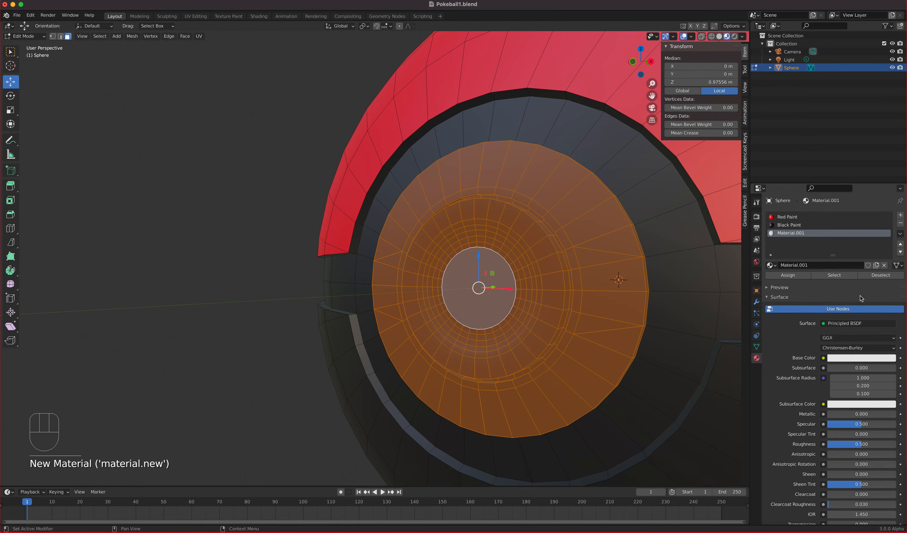
{"action": "left_click", "coordinate": [865, 357]}
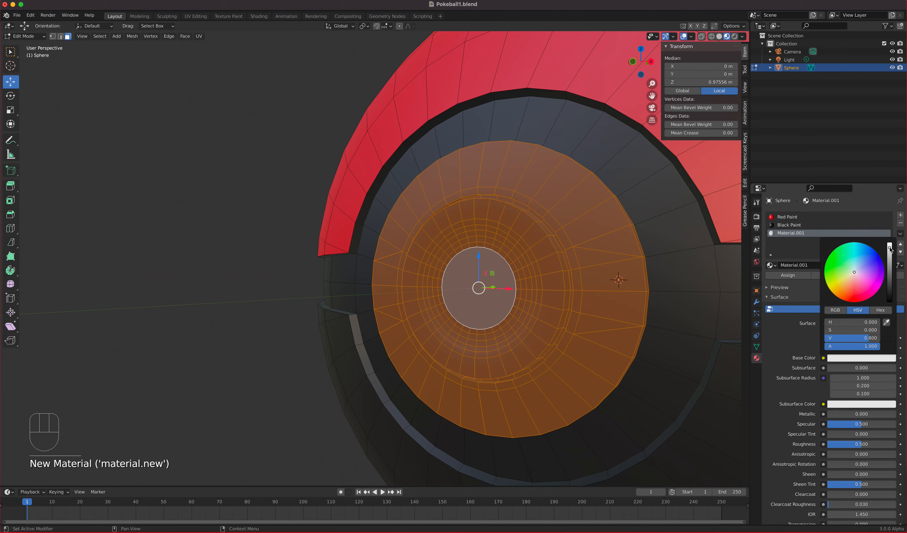
{"action": "left_click_drag", "start_coordinate": [890, 248], "coordinate": [890, 242]}
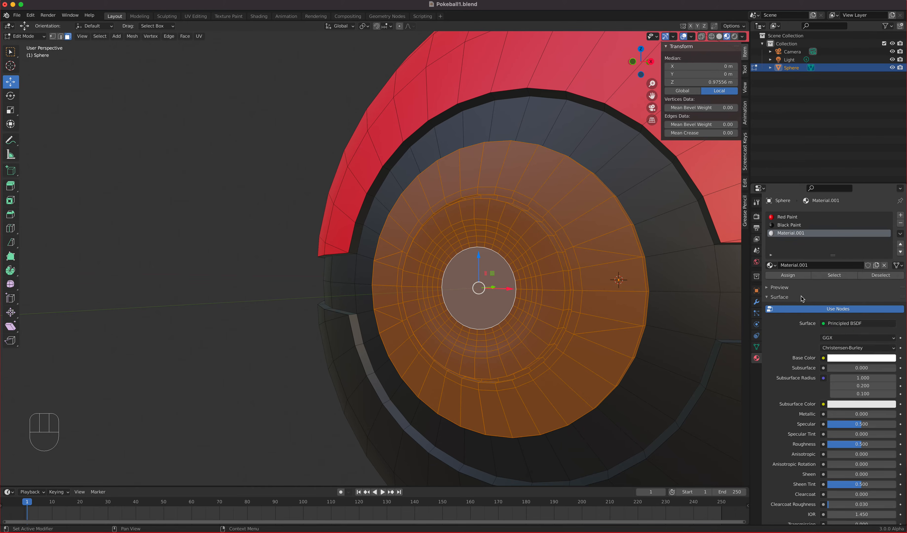
{"action": "left_click", "coordinate": [787, 275]}
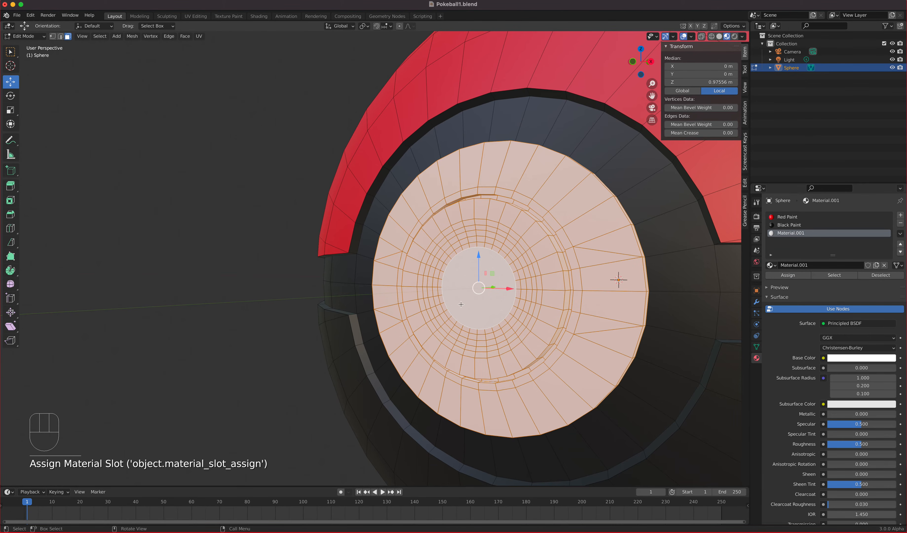
- Rename the button's white material to "White Paint"
{"action": "scroll", "coordinate": [591, 321], "scroll_direction": "down", "scroll_amount": 2}
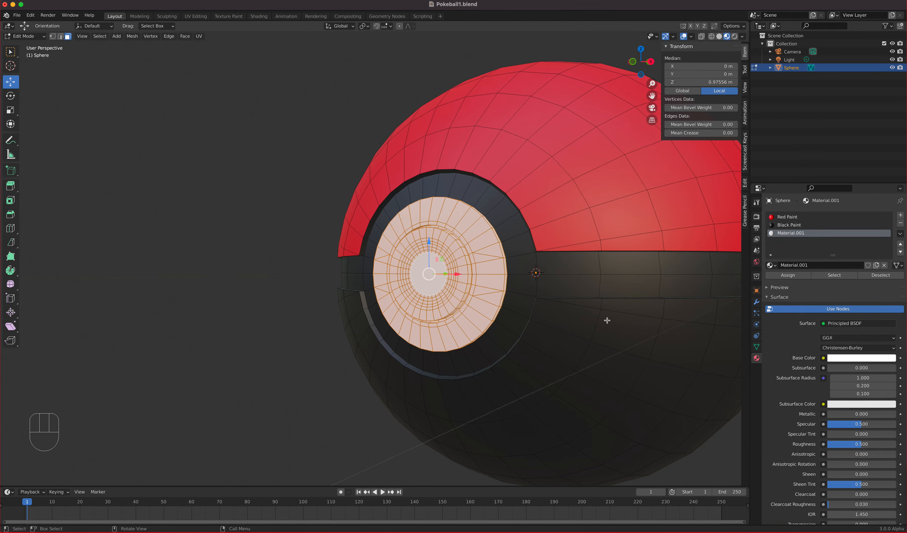
{"action": "double_click", "coordinate": [792, 234]}
{"action": "type", "text": "White Paon"}
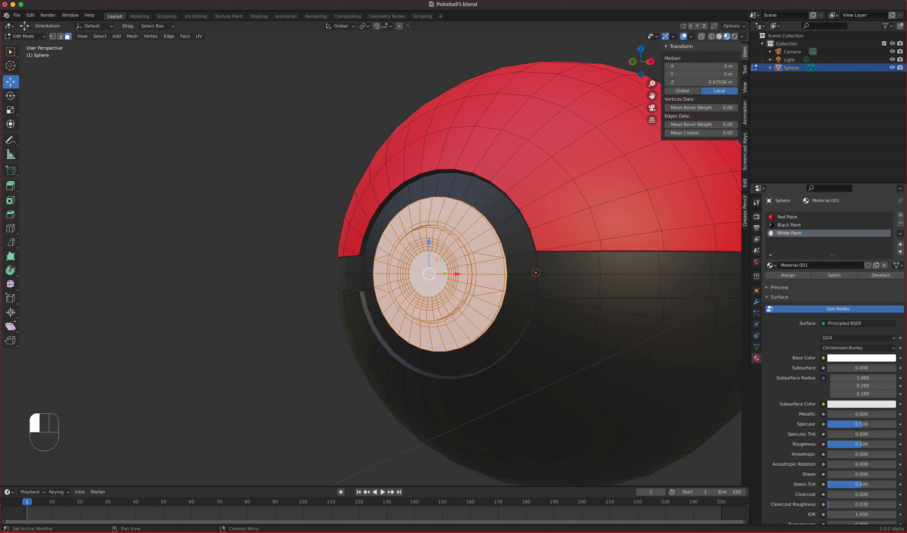
{"action": "key", "text": "BackSpace"}
{"action": "key", "text": "BackSpace"}
{"action": "key", "text": "Return"}
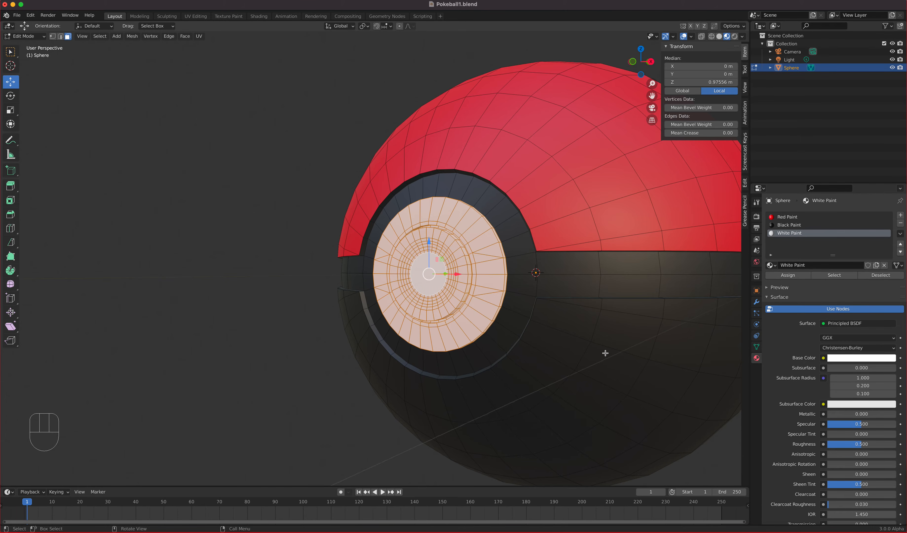
- From the right side view with X-ray on, box-select the faces of the ball's lower half below the black band
{"action": "key", "text": "KP_3"}
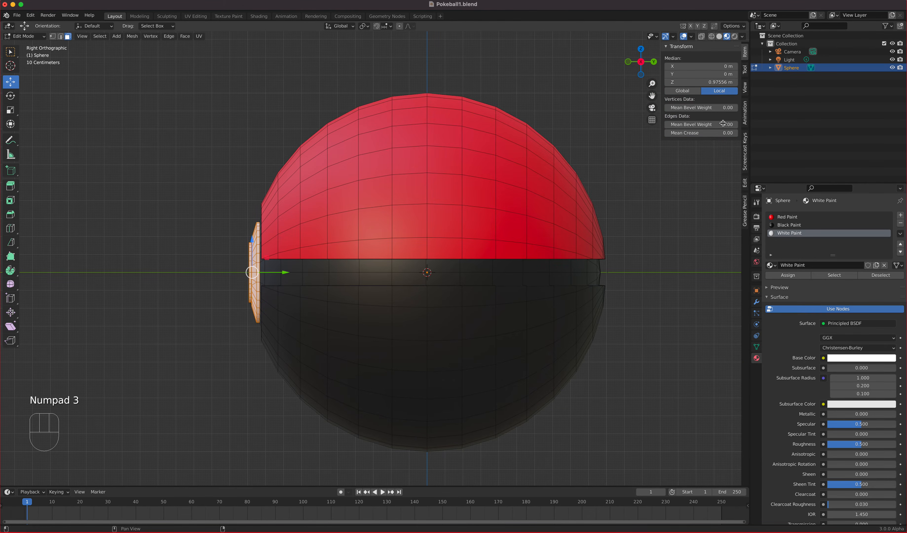
{"action": "left_click", "coordinate": [702, 37]}
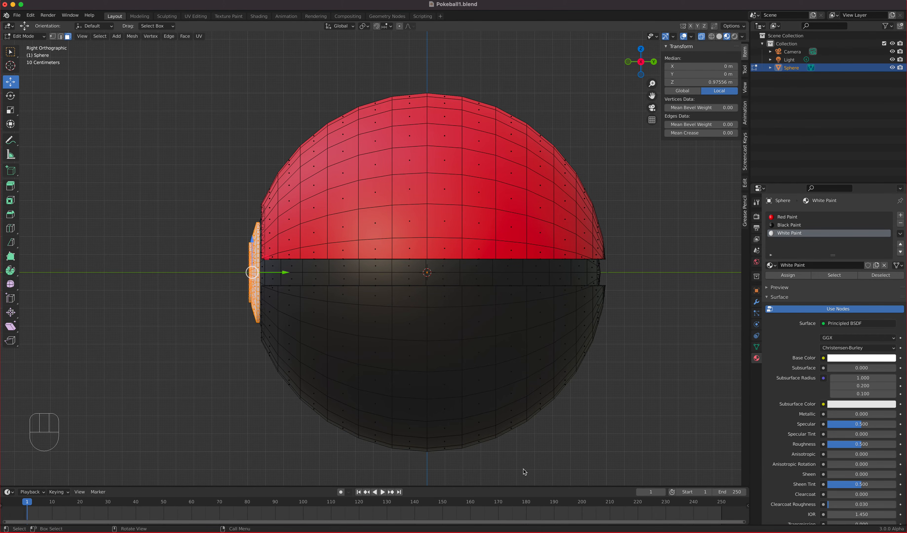
{"action": "left_click_drag", "start_coordinate": [592, 452], "coordinate": [267, 290]}
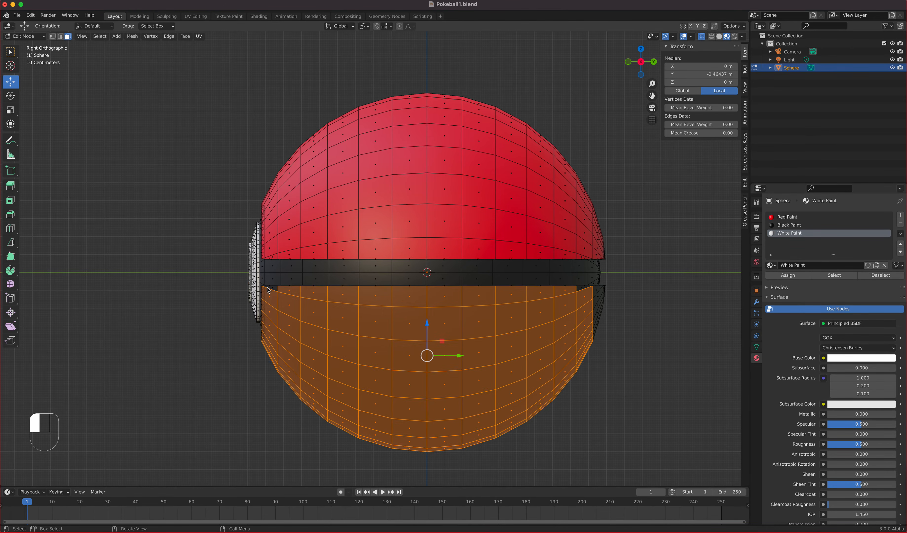
- Add the missed faces near the band and along the back edge of the lower half to the selection
{"action": "scroll", "coordinate": [557, 323], "scroll_direction": "up", "scroll_amount": 2}
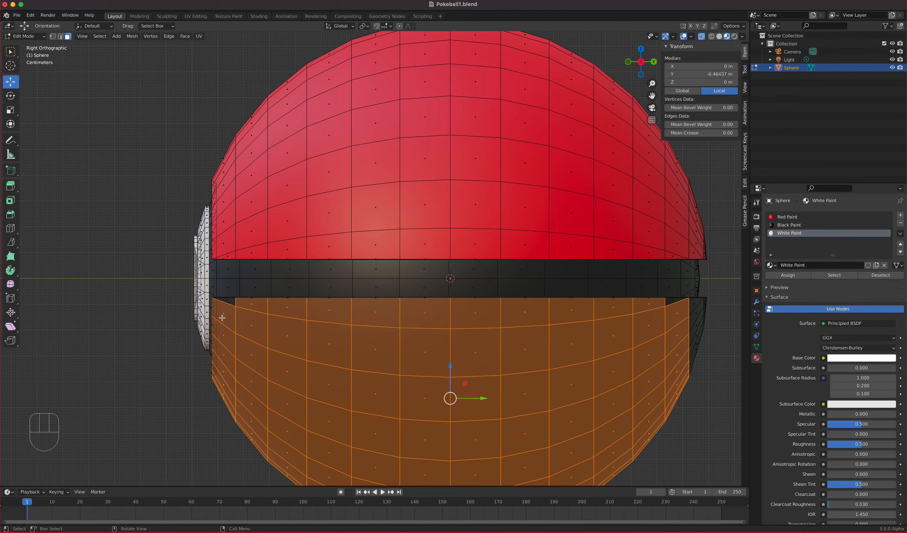
{"action": "left_click_drag", "start_coordinate": [231, 311], "coordinate": [224, 299], "text": "shift"}
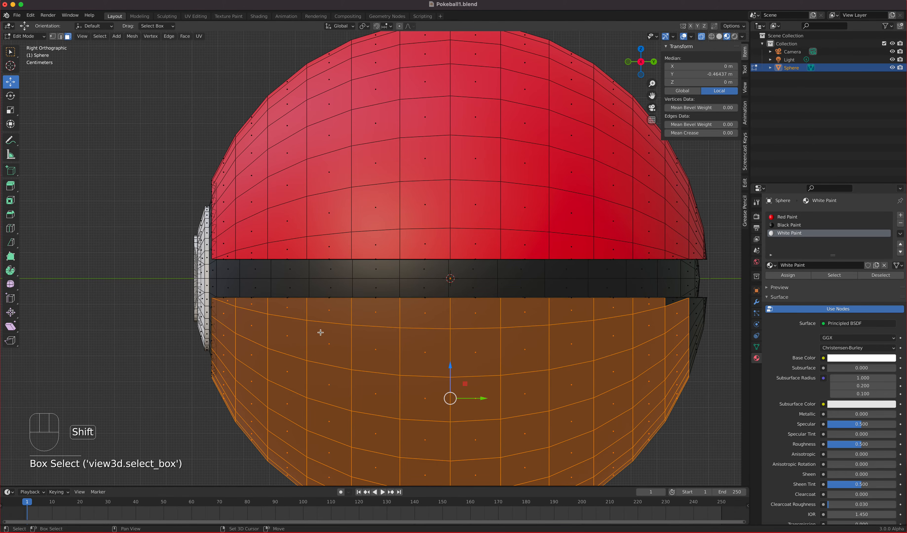
{"action": "middle_click_drag", "start_coordinate": [599, 352], "coordinate": [398, 336], "text": "shift"}
{"action": "scroll", "coordinate": [470, 343], "scroll_direction": "up", "scroll_amount": 3}
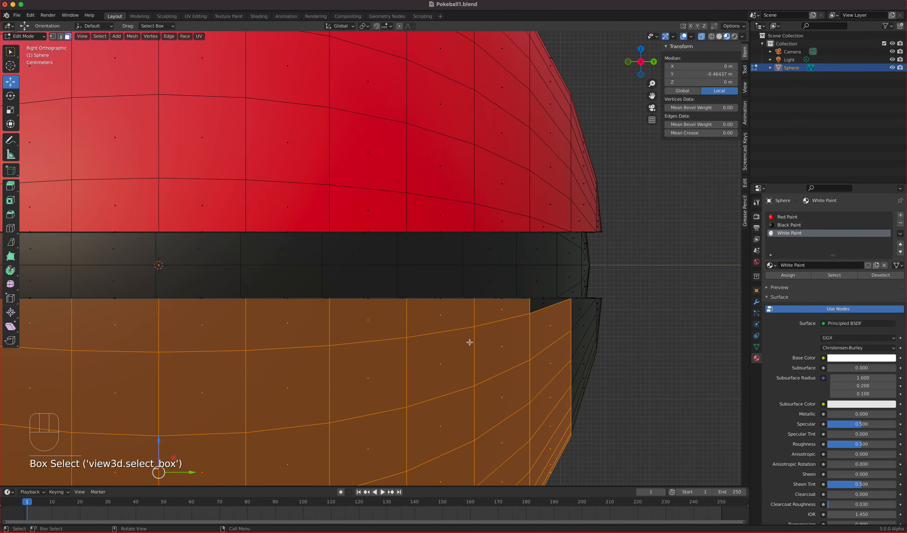
{"action": "left_click_drag", "start_coordinate": [550, 314], "coordinate": [538, 300], "text": "shift"}
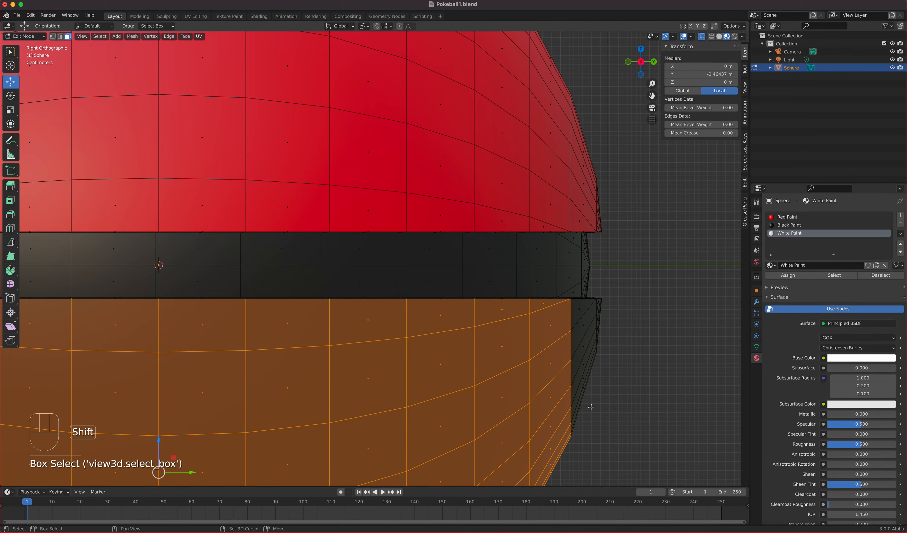
{"action": "left_click_drag", "start_coordinate": [590, 423], "coordinate": [576, 307], "text": "shift"}
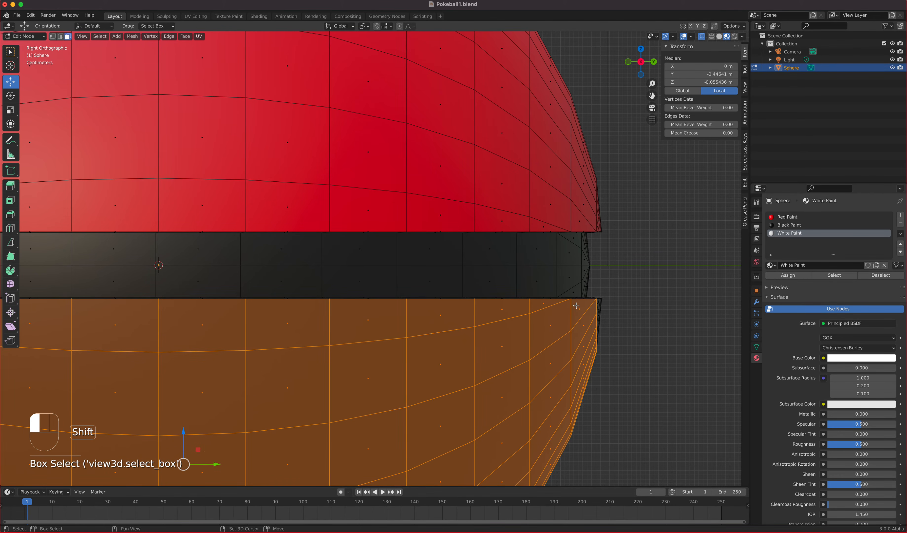
{"action": "left_click_drag", "start_coordinate": [623, 370], "coordinate": [586, 299], "text": "shift"}
{"action": "scroll", "coordinate": [532, 385], "scroll_direction": "up", "scroll_amount": 2}
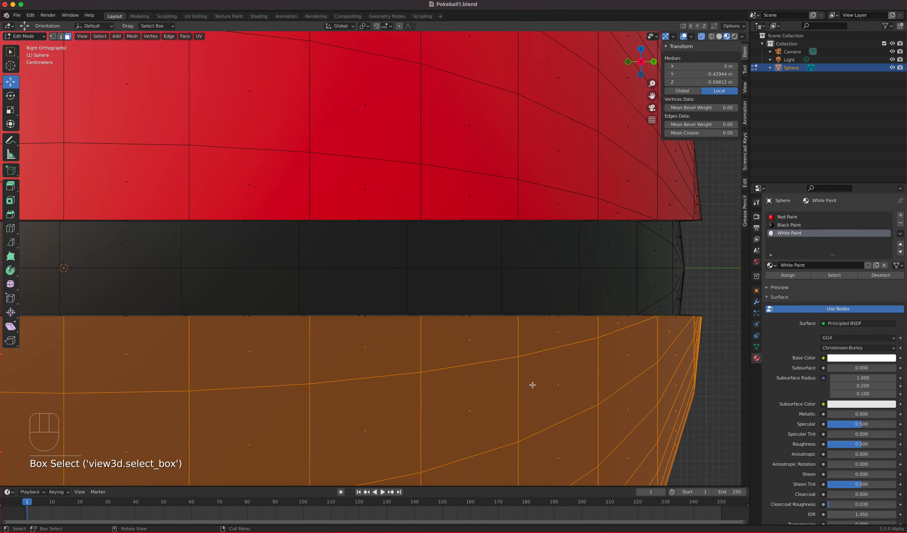
- Turn X-ray off and assign the White Paint material to the selected lower-half faces
{"action": "scroll", "coordinate": [532, 386], "scroll_direction": "down", "scroll_amount": 7}
{"action": "middle_click_drag", "start_coordinate": [441, 343], "coordinate": [360, 346]}
{"action": "left_click", "coordinate": [700, 36]}
{"action": "mouse_move", "coordinate": [343, 243]}
{"action": "middle_mouse_down"}
{"action": "mouse_move", "coordinate": [357, 248]}
{"action": "mouse_move", "coordinate": [160, 239]}
{"action": "mouse_move", "coordinate": [350, 260]}
{"action": "middle_mouse_up"}
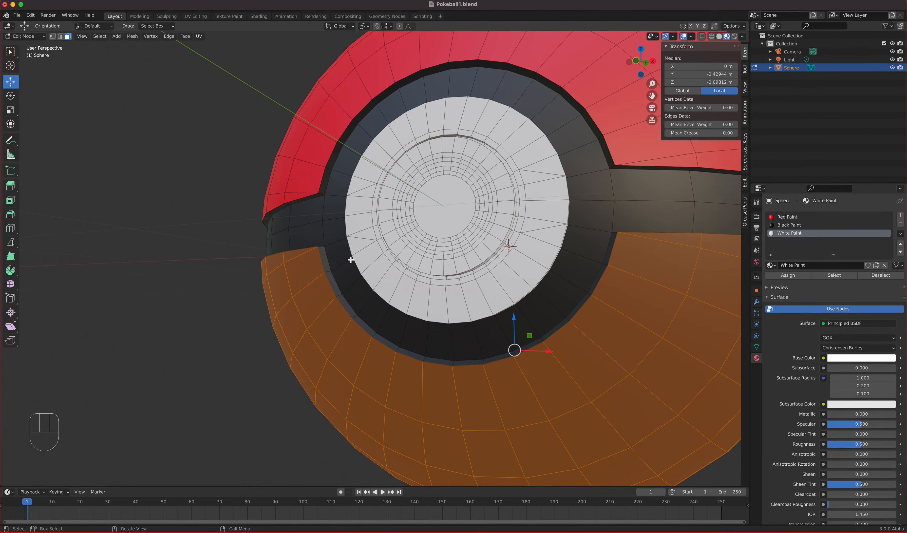
{"action": "scroll", "coordinate": [513, 253], "scroll_direction": "down", "scroll_amount": 6}
{"action": "middle_click_drag", "start_coordinate": [514, 253], "coordinate": [506, 261]}
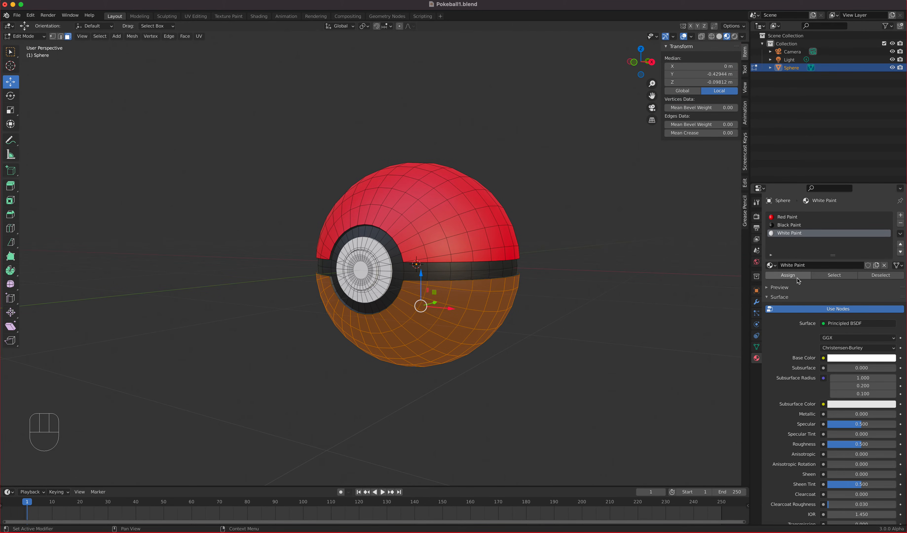
{"action": "left_click", "coordinate": [788, 275]}
- Leave Edit Mode and return to Object Mode with the painted ball
{"action": "scroll", "coordinate": [481, 289], "scroll_direction": "up", "scroll_amount": 3}
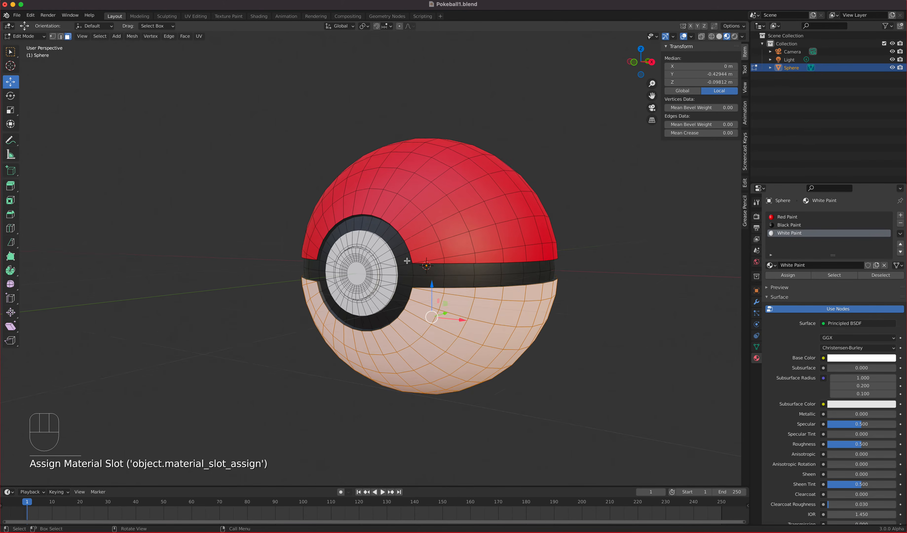
{"action": "mouse_move", "coordinate": [519, 303]}
{"action": "middle_mouse_down"}
{"action": "mouse_move", "coordinate": [571, 300]}
{"action": "mouse_move", "coordinate": [508, 298]}
{"action": "middle_mouse_up"}
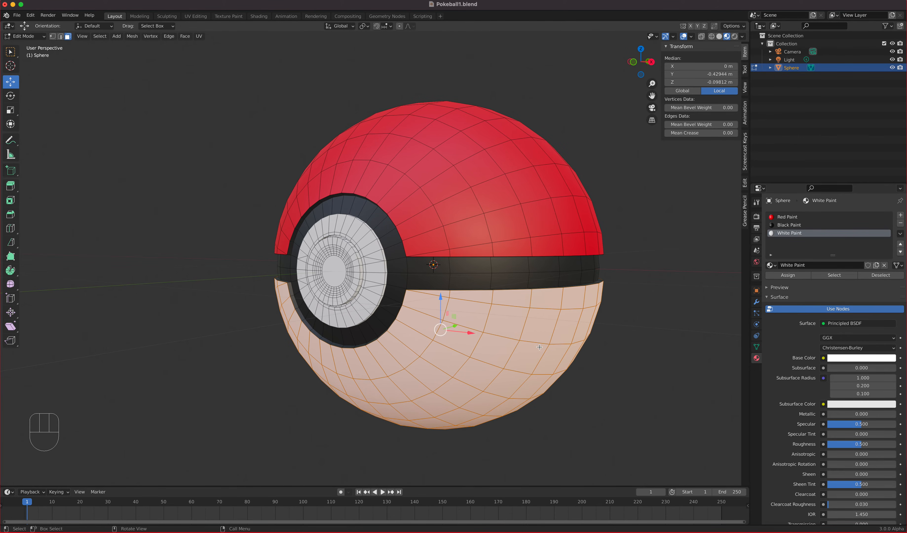
{"action": "left_click", "coordinate": [27, 36]}
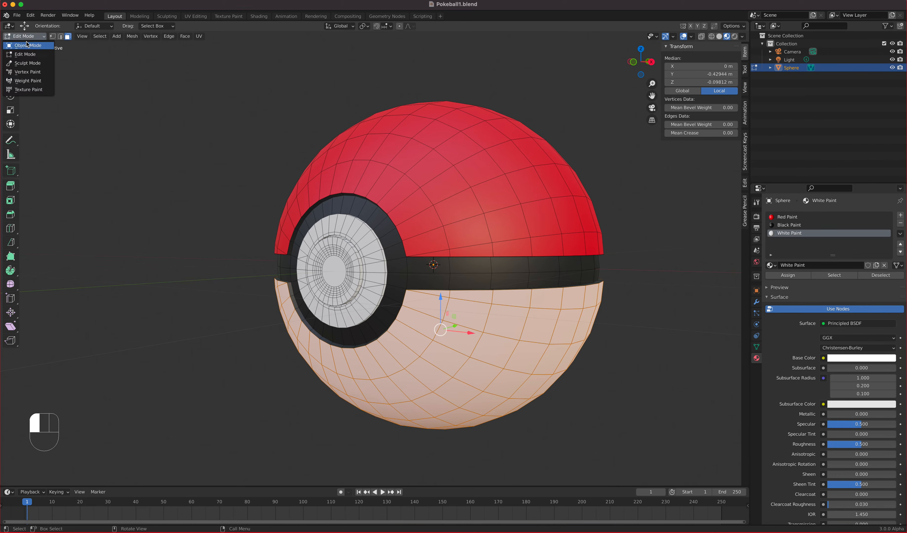
{"action": "left_click", "coordinate": [28, 45]}
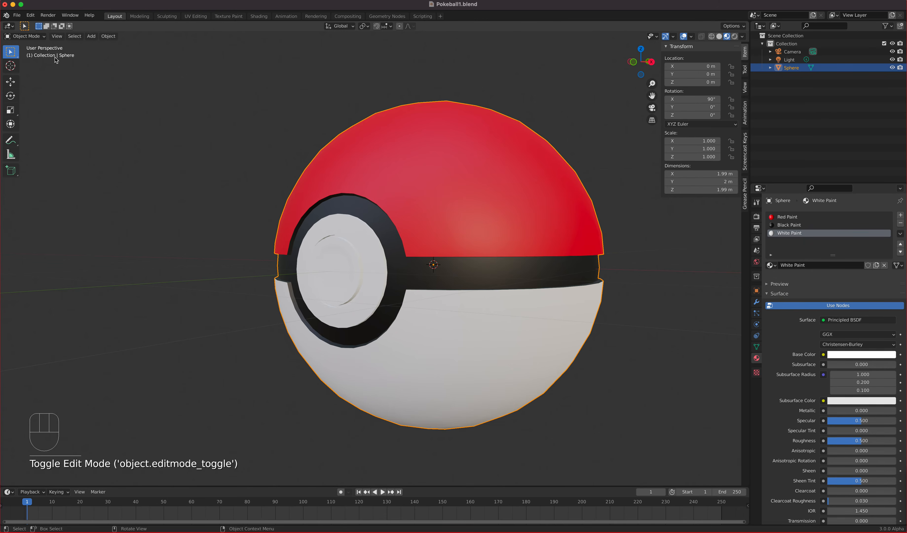
- Select the Red Paint material and lower its roughness to about 0.157
{"action": "left_click", "coordinate": [811, 221]}
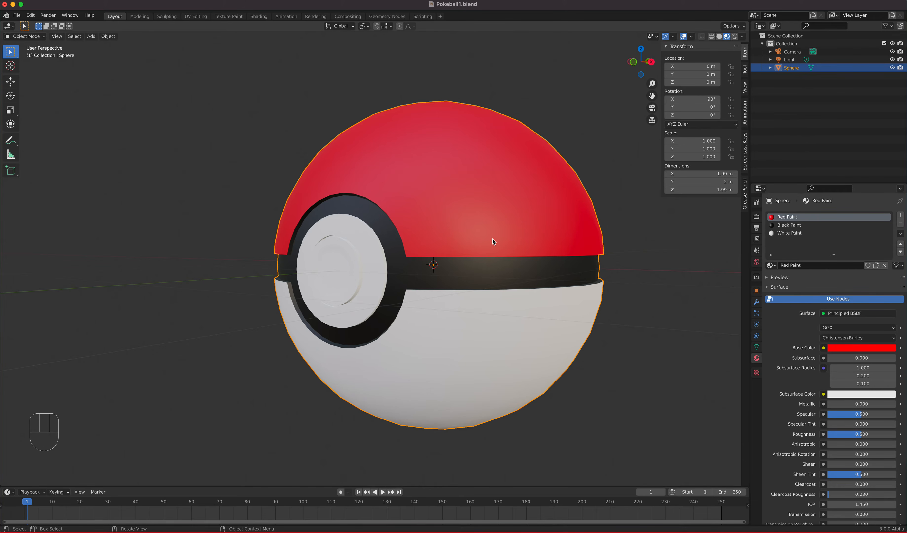
{"action": "middle_click_drag", "start_coordinate": [477, 278], "coordinate": [477, 287]}
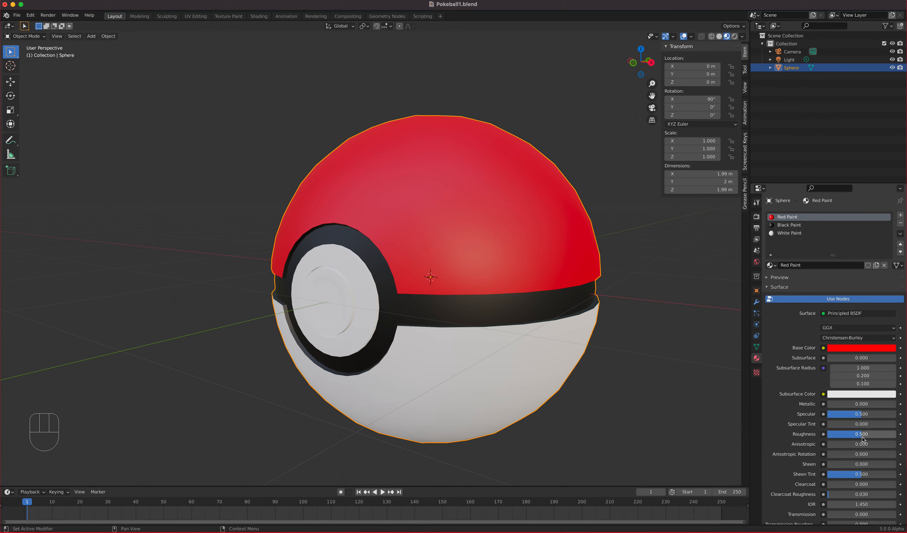
{"action": "left_click_drag", "start_coordinate": [861, 437], "coordinate": [837, 438]}
{"action": "middle_click_drag", "start_coordinate": [547, 285], "coordinate": [509, 276]}
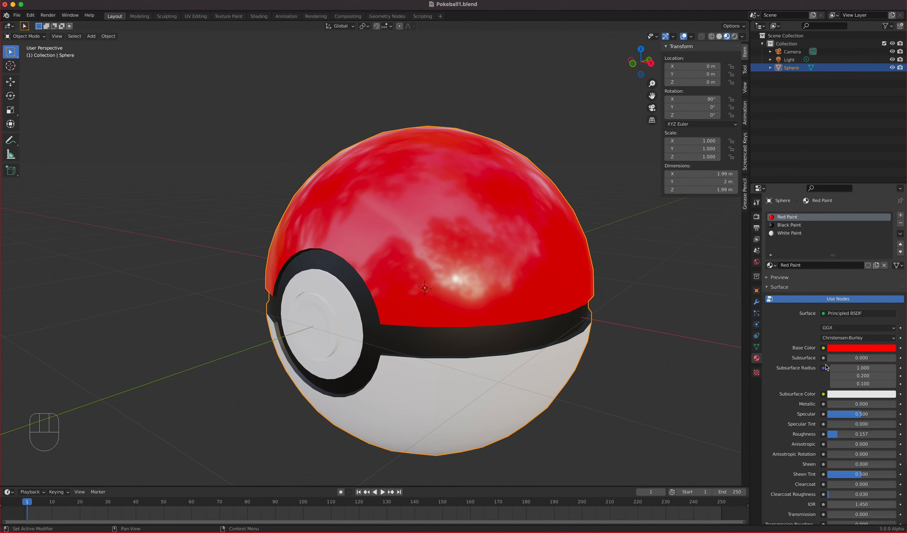
- Try the Red Paint material with Metallic at 1.000 and return it to 0.000
{"action": "left_click_drag", "start_coordinate": [830, 403], "coordinate": [897, 404]}
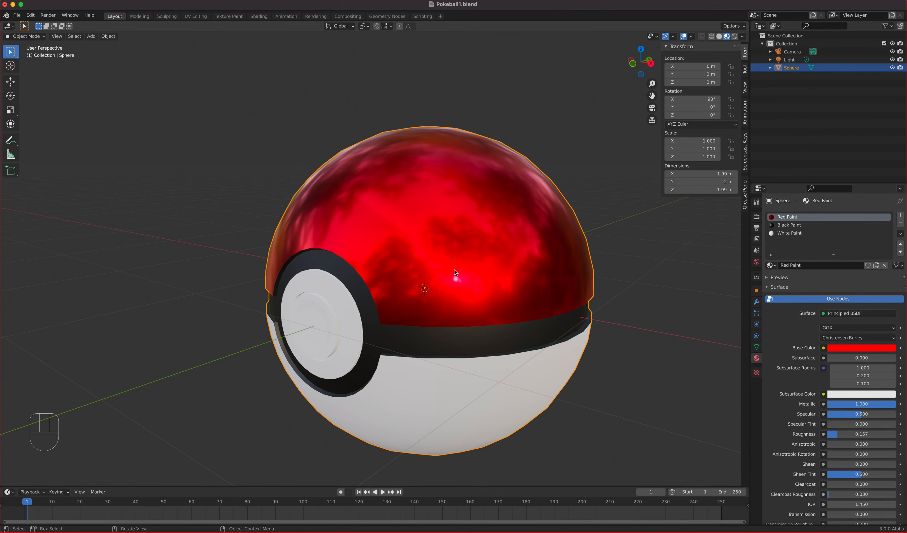
{"action": "middle_click_drag", "start_coordinate": [550, 317], "coordinate": [571, 319]}
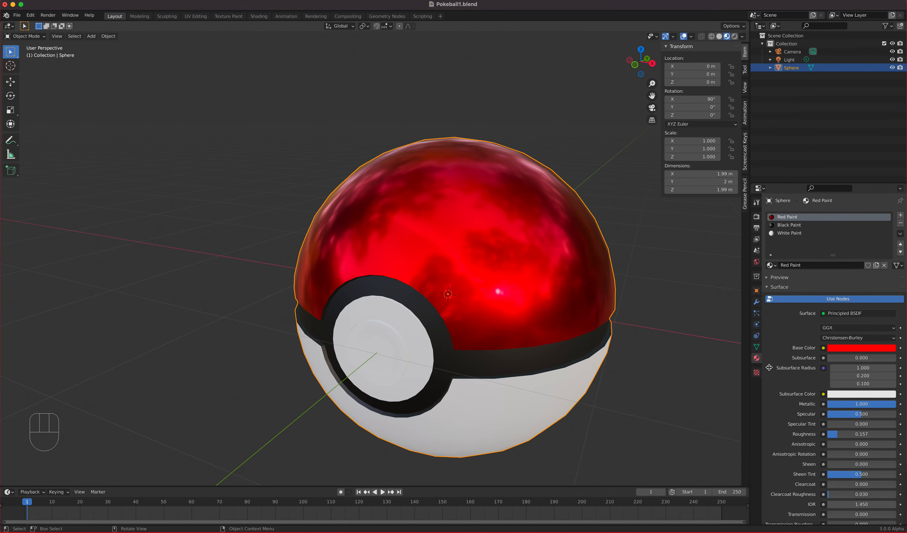
{"action": "left_click_drag", "start_coordinate": [893, 405], "coordinate": [826, 405]}
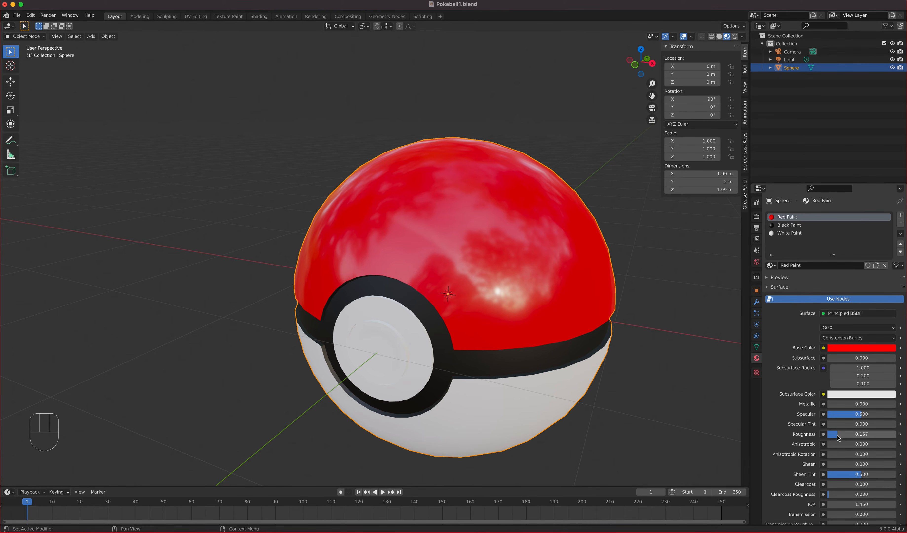
- Set the Red Paint material's roughness to exactly 0.15
{"action": "left_click", "coordinate": [838, 438]}
{"action": "type", "text": "."}
{"action": "key", "text": "Return"}
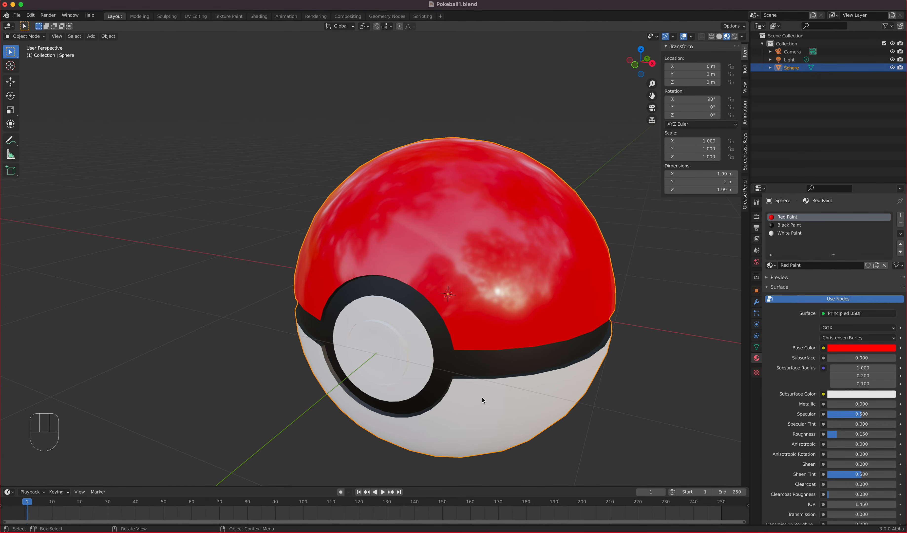
{"action": "left_click", "coordinate": [510, 412]}
- Select the White Paint material and set its roughness to 0.15
{"action": "left_click", "coordinate": [790, 234]}
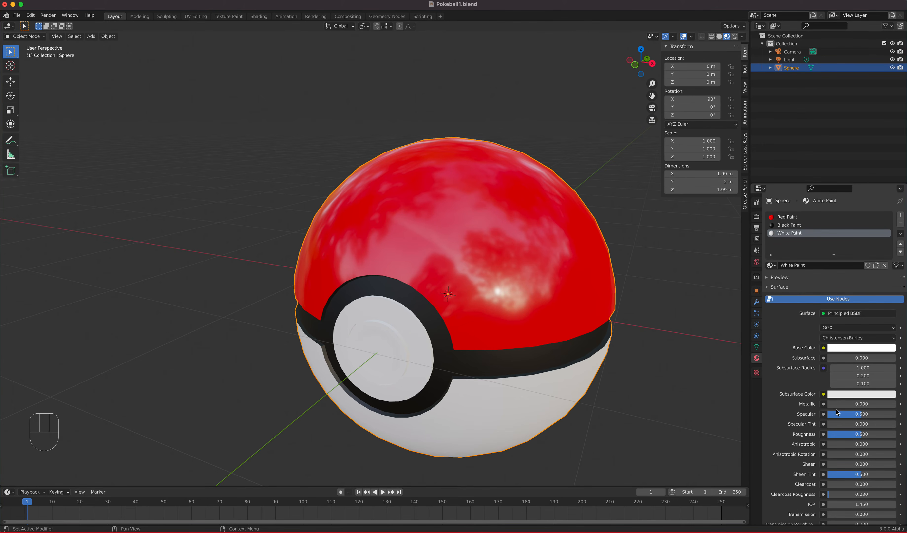
{"action": "left_click", "coordinate": [848, 438]}
{"action": "type", "text": ".15"}
{"action": "key", "text": "Return"}
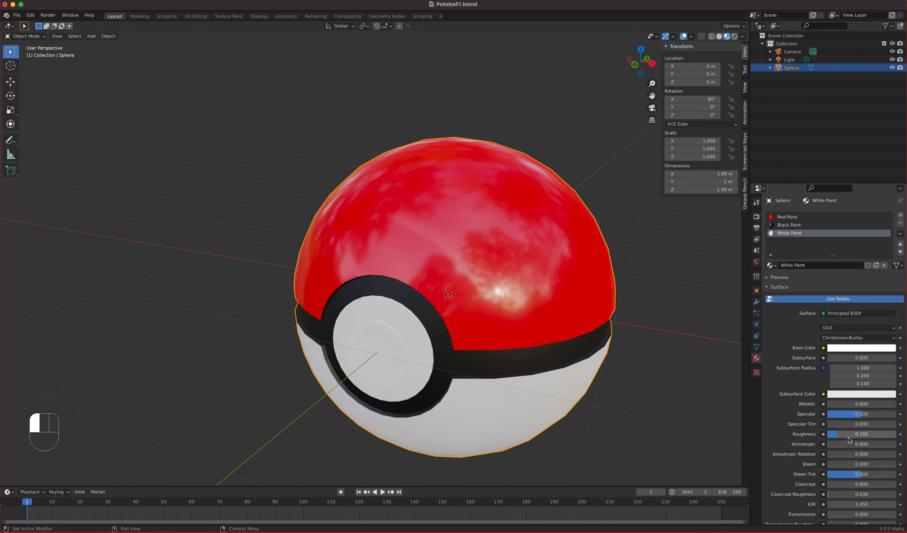
- Examine the ball's finish and front button from several angles and bring up the Black Paint material's settings
{"action": "middle_click_drag", "start_coordinate": [600, 363], "coordinate": [558, 323]}
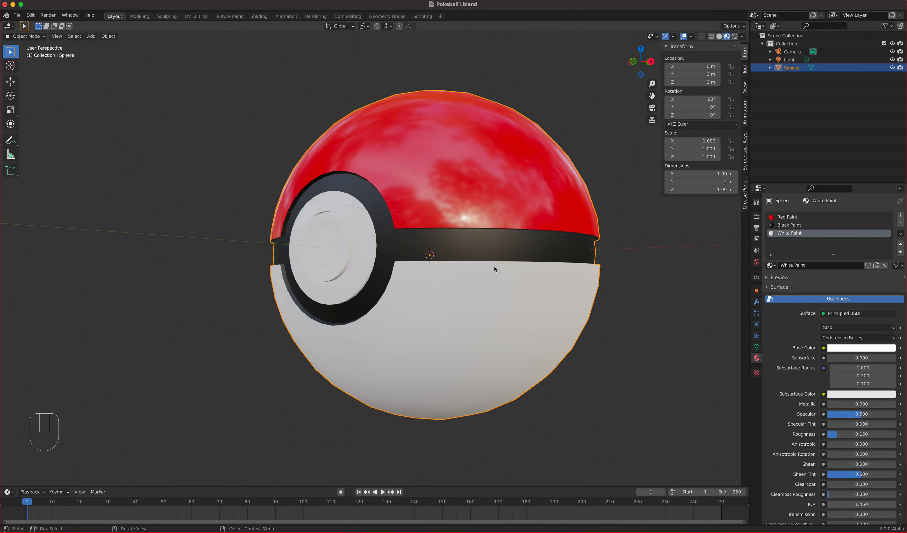
{"action": "middle_click_drag", "start_coordinate": [513, 279], "coordinate": [510, 243]}
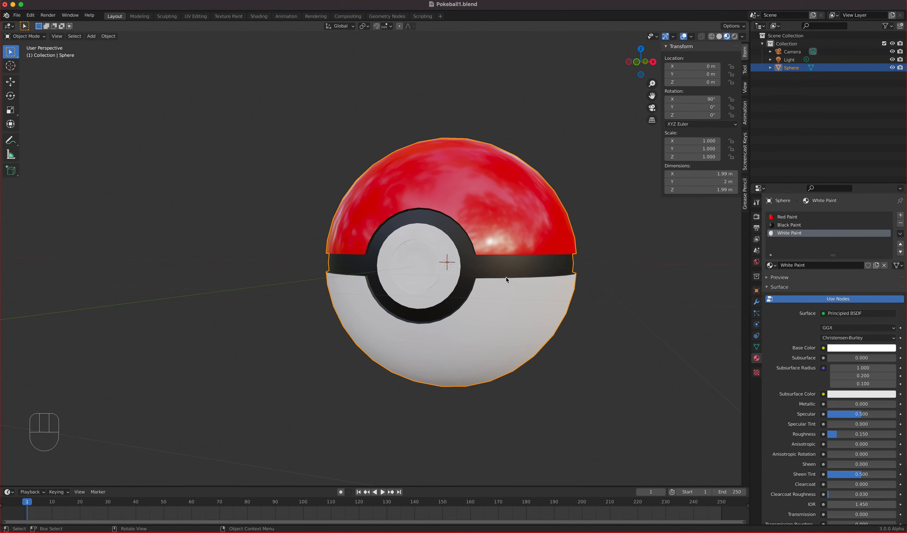
{"action": "scroll", "coordinate": [421, 297], "scroll_direction": "up", "scroll_amount": 5}
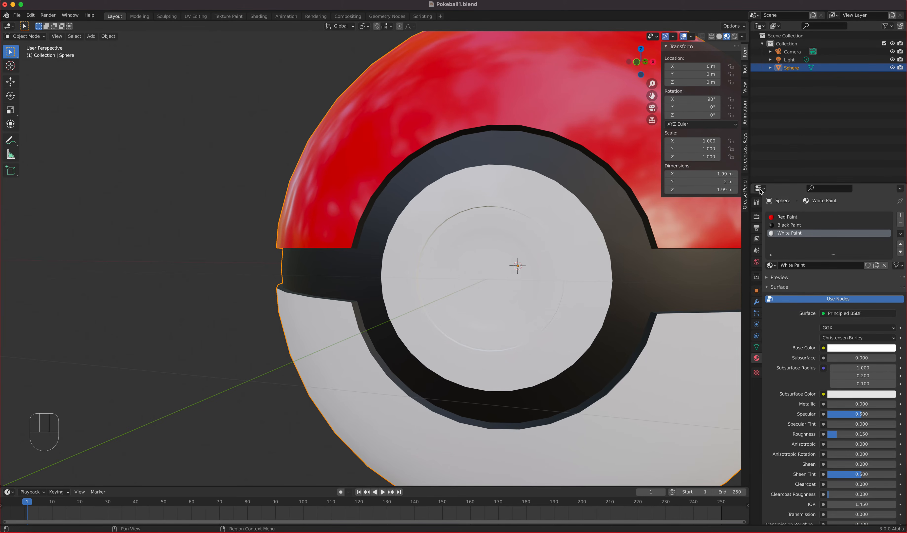
{"action": "left_click", "coordinate": [788, 226]}
{"action": "mouse_move", "coordinate": [856, 435]}
{"action": "left_mouse_down"}
{"action": "mouse_move", "coordinate": [868, 435]}
{"action": "mouse_move", "coordinate": [854, 435]}
{"action": "left_mouse_up"}
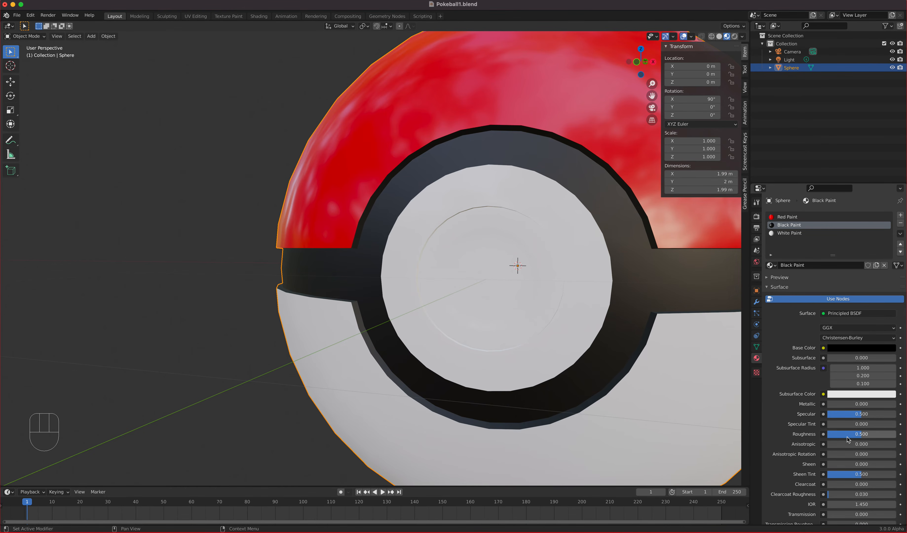
{"action": "scroll", "coordinate": [542, 283], "scroll_direction": "down", "scroll_amount": 5}
{"action": "mouse_move", "coordinate": [541, 282]}
{"action": "middle_mouse_down"}
{"action": "mouse_move", "coordinate": [605, 282]}
{"action": "mouse_move", "coordinate": [538, 274]}
{"action": "middle_mouse_up"}
{"action": "middle_click_drag", "start_coordinate": [519, 240], "coordinate": [447, 299]}
{"action": "scroll", "coordinate": [465, 278], "scroll_direction": "up", "scroll_amount": 4}
{"action": "scroll", "coordinate": [465, 278], "scroll_direction": "down", "scroll_amount": 1}
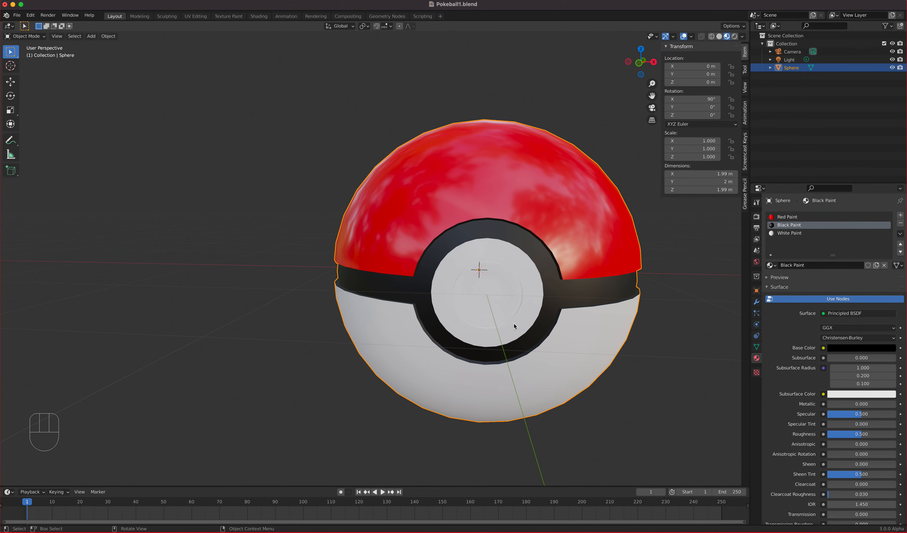
{"action": "middle_click_drag", "start_coordinate": [520, 308], "coordinate": [527, 301]}
{"action": "scroll", "coordinate": [494, 332], "scroll_direction": "down", "scroll_amount": 1}
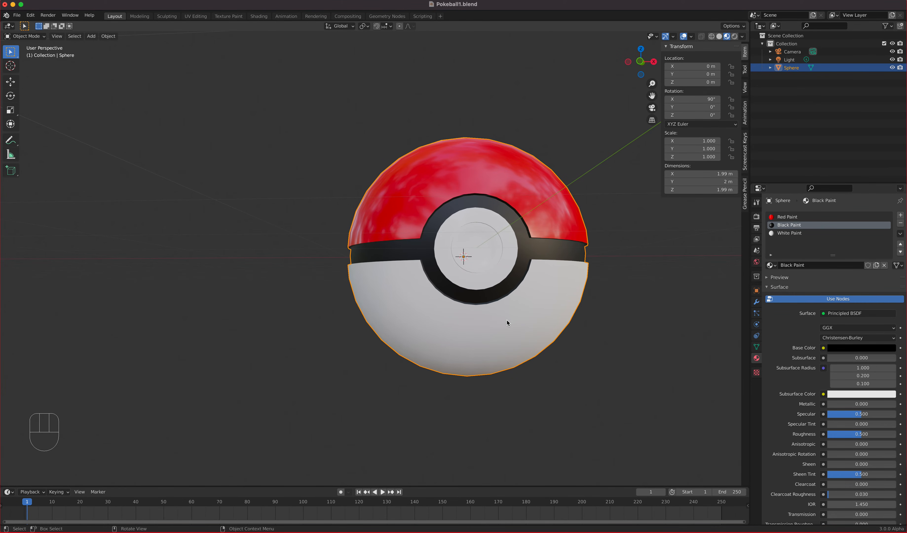
- Switch to the web browser, search Bing for "poleball" to view Pokeball reference images, and return to Blender
{"action": "left_click", "coordinate": [162, 532]}
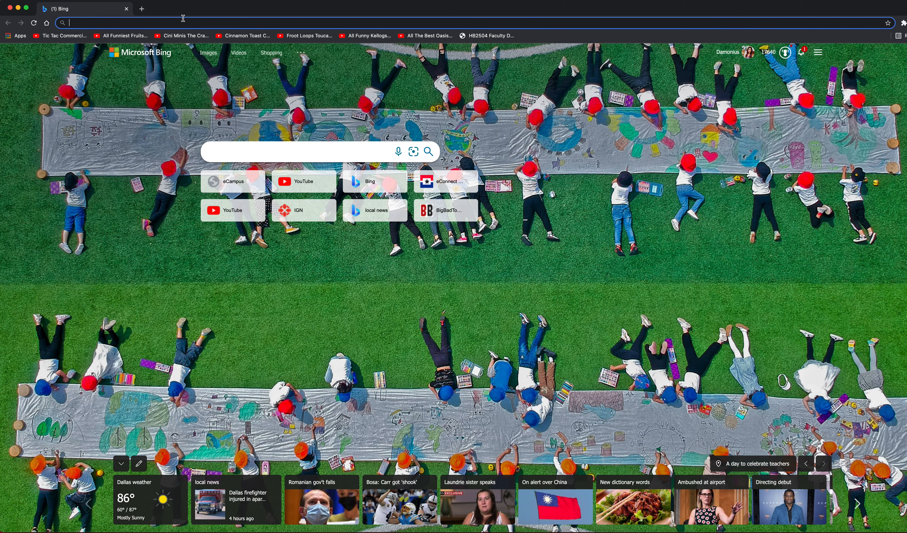
{"action": "type", "text": "poleb"}
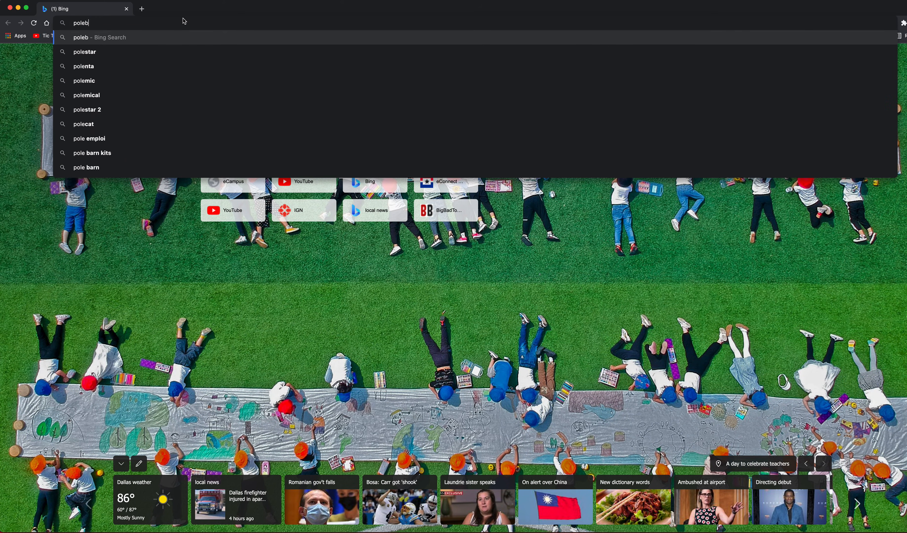
{"action": "type", "text": "all"}
{"action": "key", "text": "Return"}
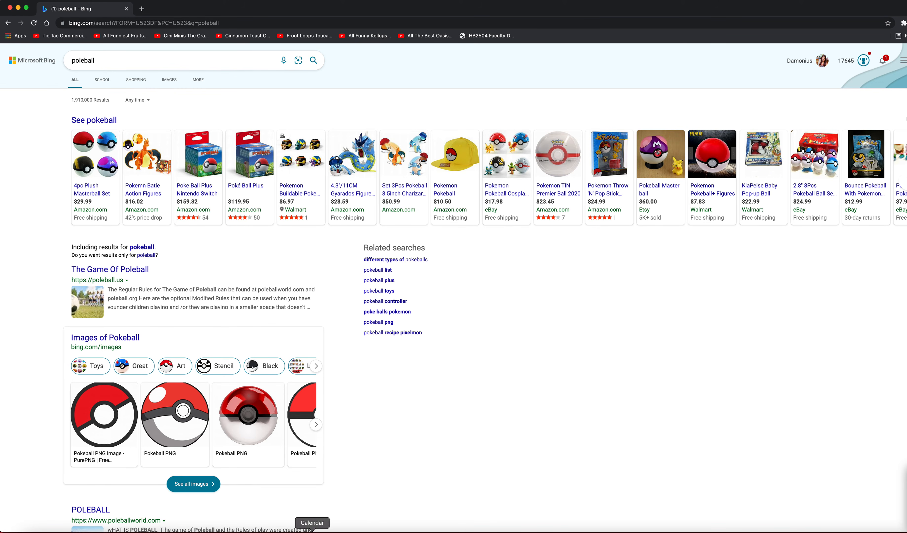
{"action": "left_click", "coordinate": [300, 527]}
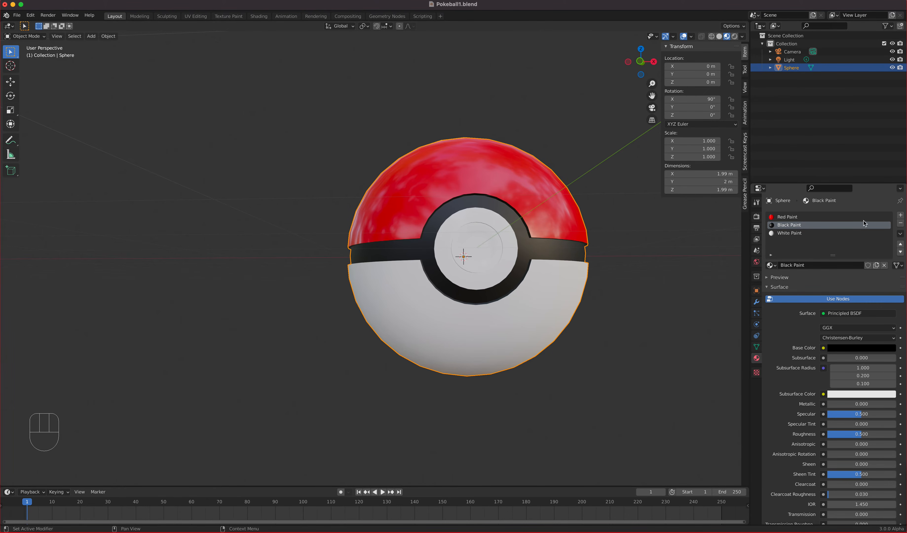
- Add a fourth material named Button Glow to the sphere and set its surface shader to Emission
{"action": "left_click", "coordinate": [899, 216]}
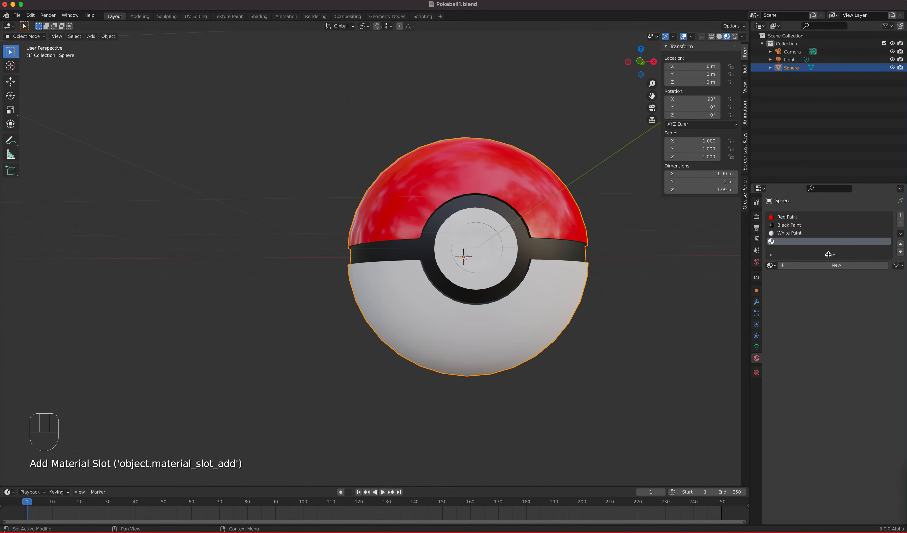
{"action": "left_click", "coordinate": [825, 266]}
{"action": "double_click", "coordinate": [804, 241]}
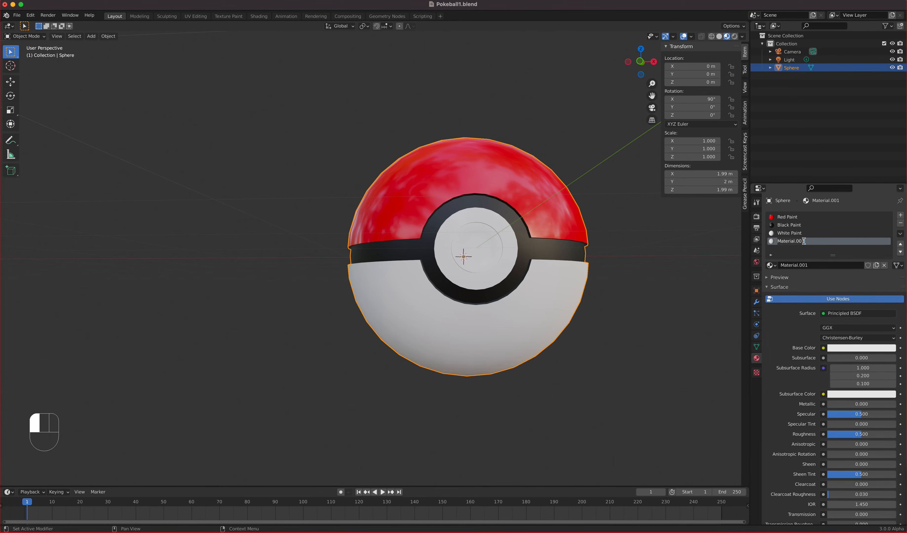
{"action": "type", "text": "Button Gl"}
{"action": "key", "text": "Return"}
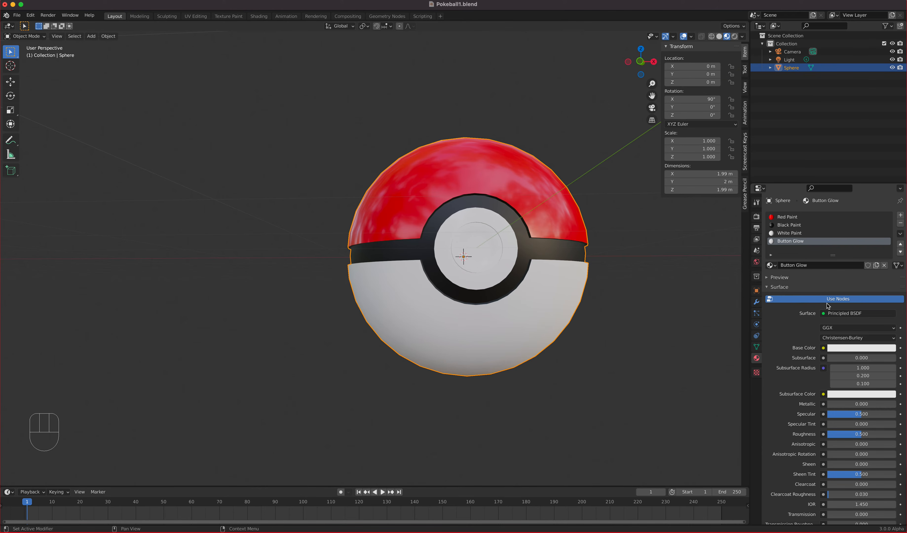
{"action": "left_click", "coordinate": [848, 314]}
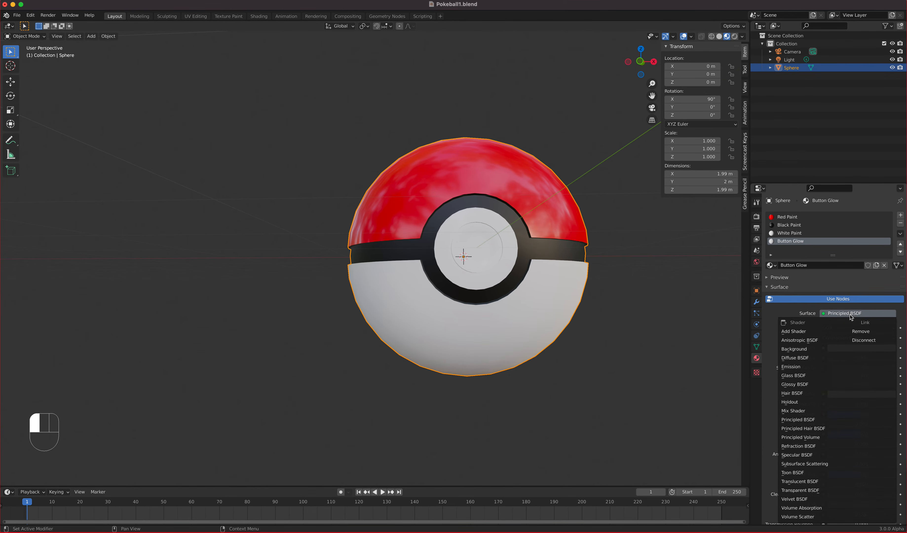
{"action": "left_click", "coordinate": [792, 367]}
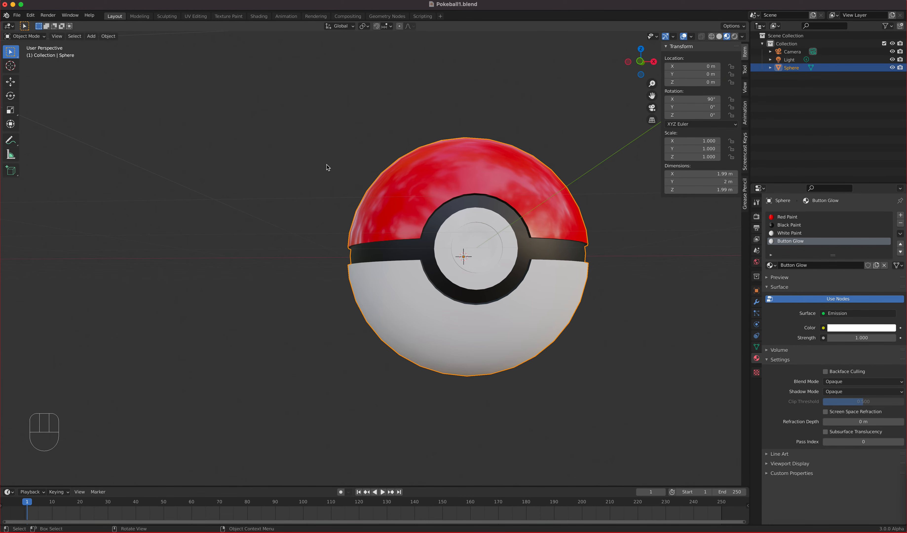
- In Edit Mode, select all faces of the inner front button out to its rim and assign the Button Glow material to them
{"action": "left_click", "coordinate": [34, 40]}
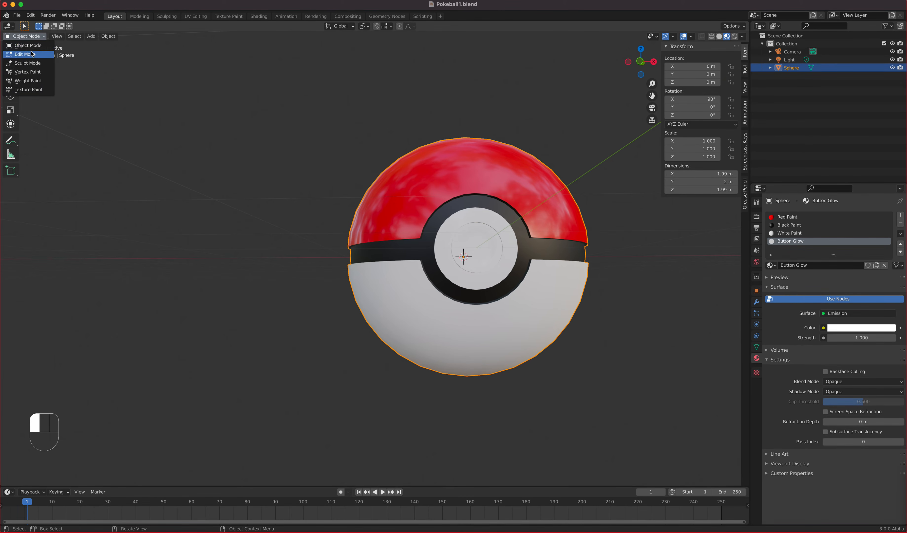
{"action": "left_click", "coordinate": [26, 55]}
{"action": "scroll", "coordinate": [483, 247], "scroll_direction": "up", "scroll_amount": 3}
{"action": "left_click", "coordinate": [556, 238]}
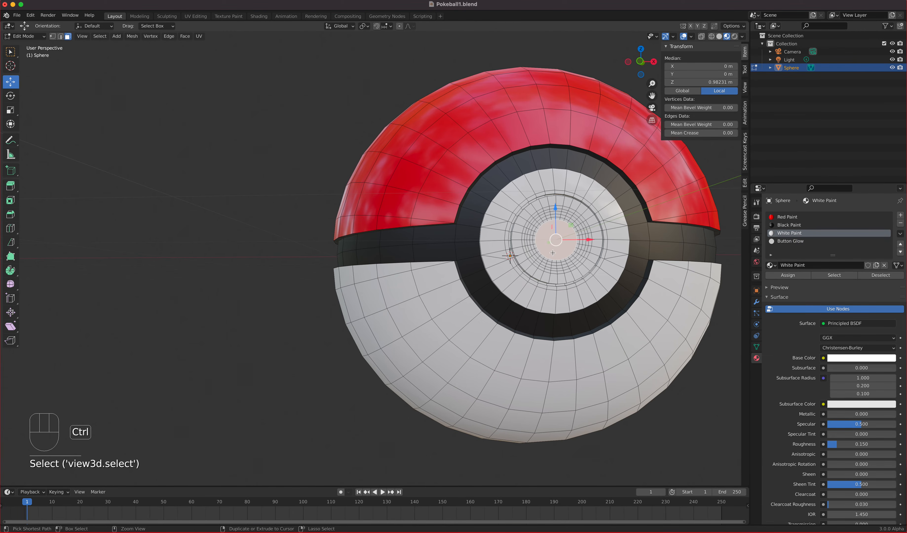
{"action": "key", "text": "ctrl+KP_Add"}
{"action": "key", "text": "ctrl+KP_Add"}
{"action": "key", "text": "ctrl+KP_Add"}
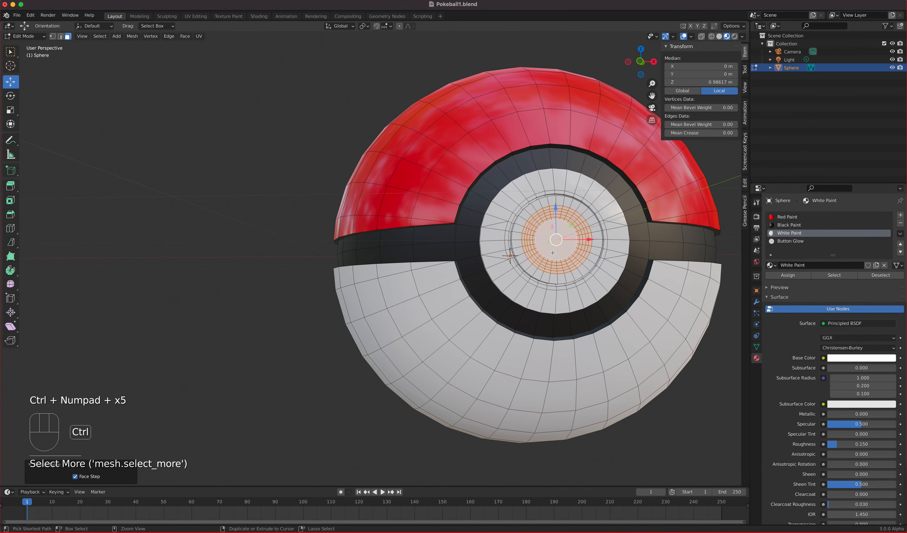
{"action": "scroll", "coordinate": [566, 248], "scroll_direction": "up", "scroll_amount": 3}
{"action": "middle_click_drag", "start_coordinate": [659, 233], "coordinate": [407, 260], "text": "shift"}
{"action": "middle_click_drag", "start_coordinate": [144, 269], "coordinate": [277, 253], "text": "shift"}
{"action": "key", "text": "ctrl"}
{"action": "key", "text": "ctrl+KP_Add"}
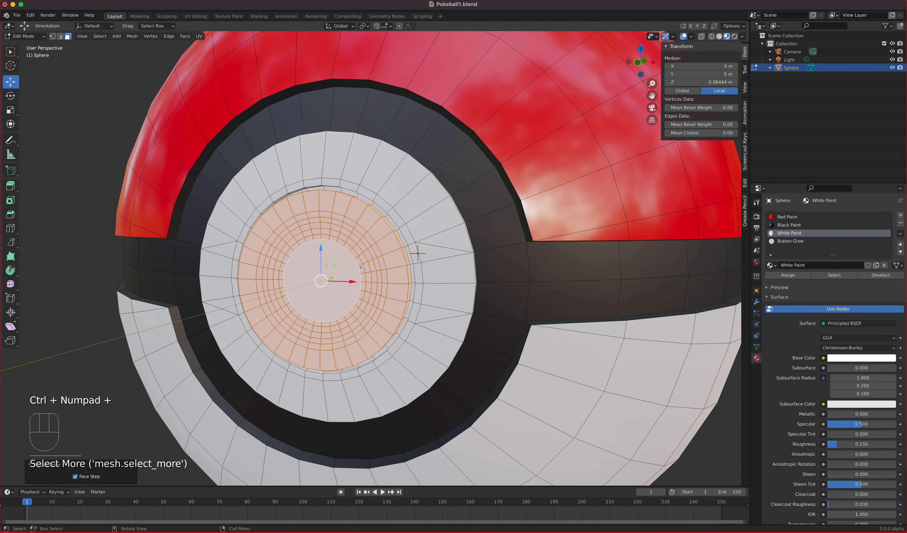
{"action": "left_click", "coordinate": [795, 241]}
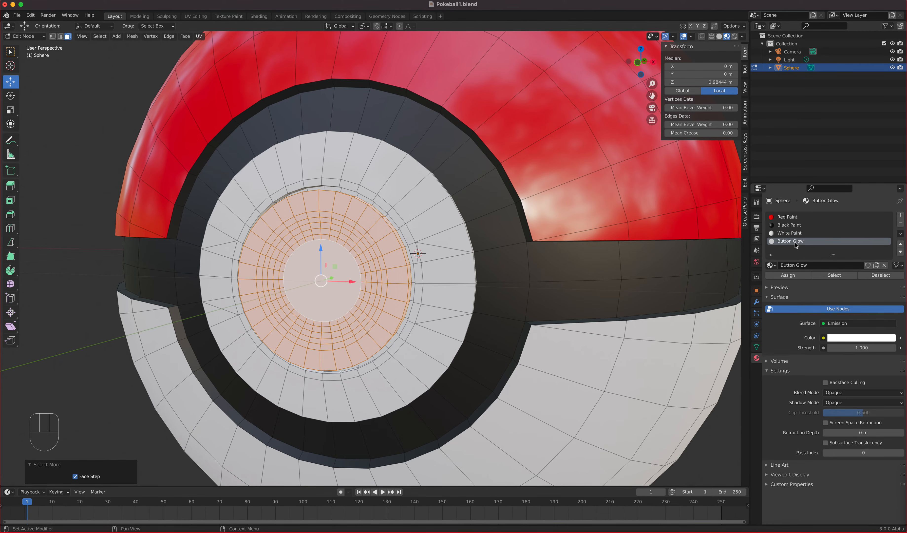
{"action": "left_click", "coordinate": [789, 275]}
- Set the Button Glow material's emission strength to 5 and return to Object Mode
{"action": "left_click", "coordinate": [845, 348]}
{"action": "type", "text": "5"}
{"action": "key", "text": "Return"}
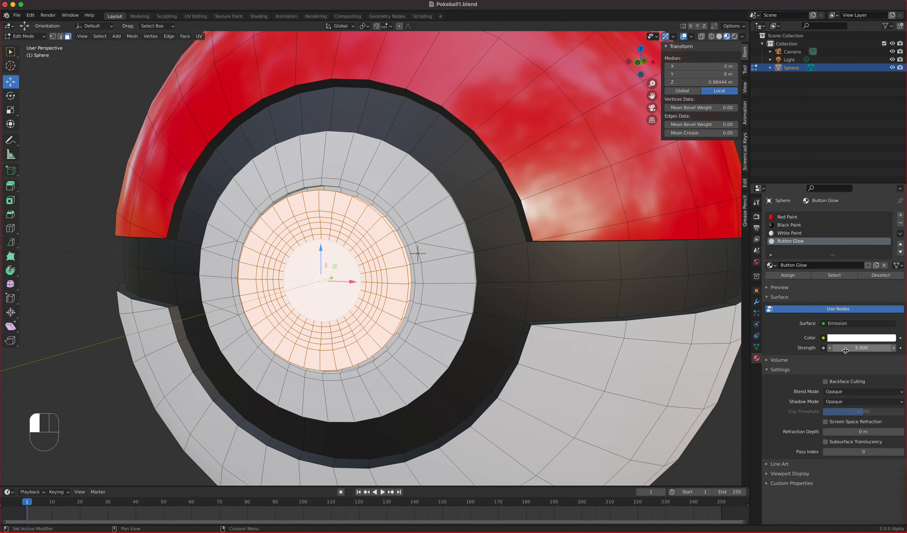
{"action": "key", "text": "Tab"}
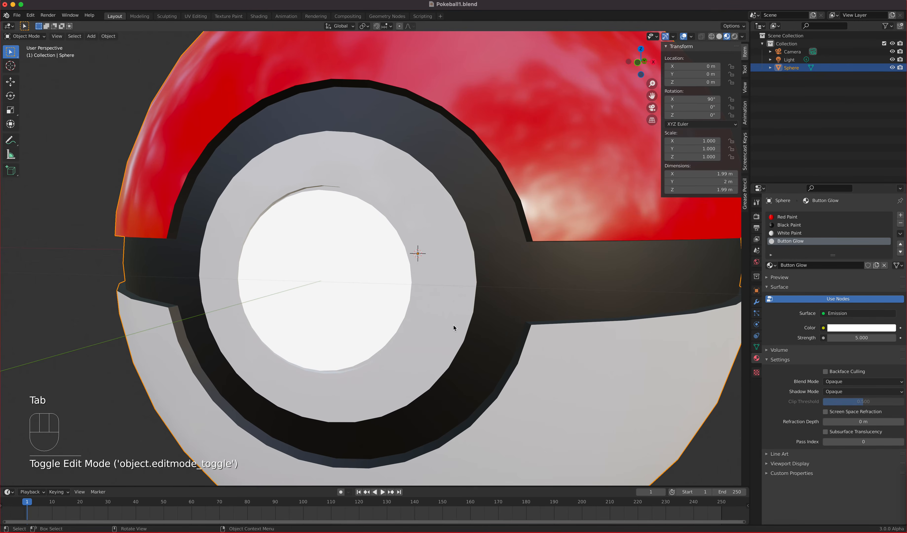
{"action": "scroll", "coordinate": [453, 325], "scroll_direction": "down", "scroll_amount": 10}
{"action": "middle_click_drag", "start_coordinate": [418, 291], "coordinate": [453, 293]}
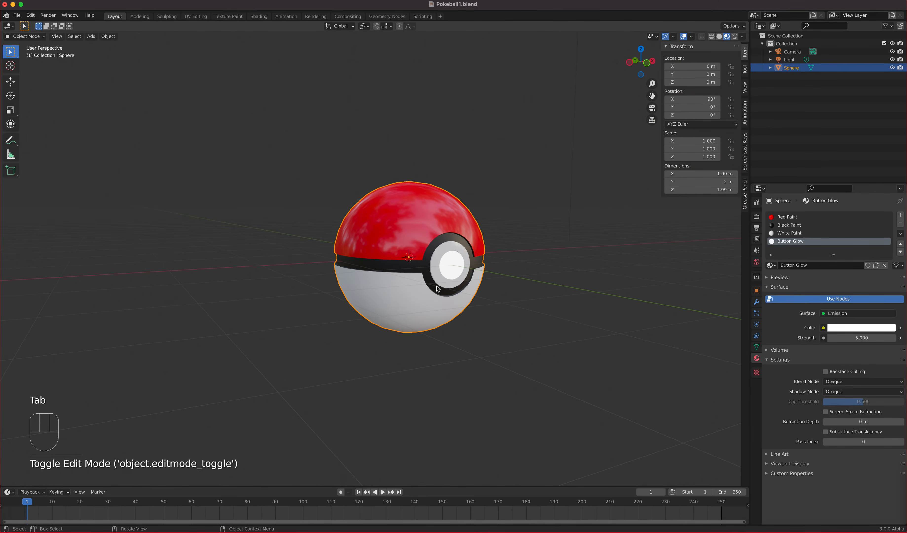
{"action": "scroll", "coordinate": [522, 306], "scroll_direction": "up", "scroll_amount": 4}
{"action": "scroll", "coordinate": [522, 306], "scroll_direction": "down", "scroll_amount": 1}
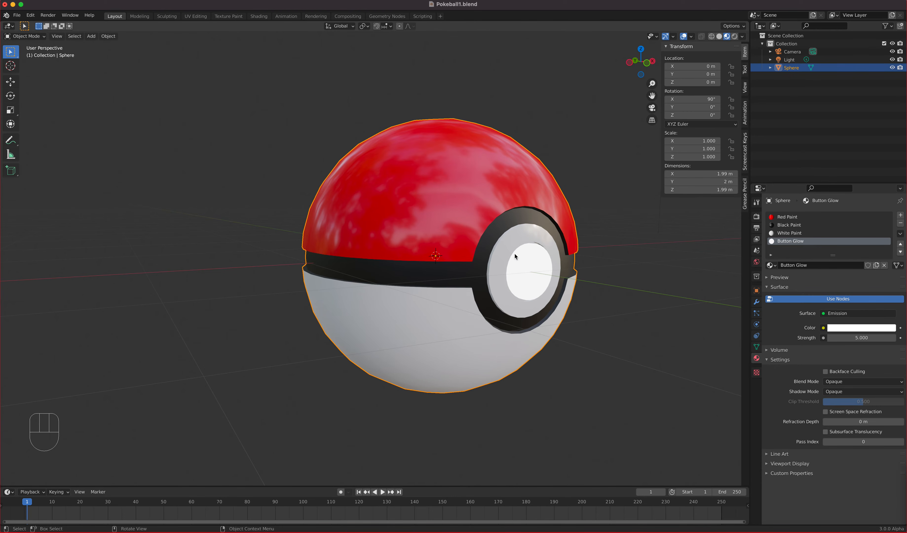
{"action": "middle_click_drag", "start_coordinate": [548, 283], "coordinate": [623, 256]}
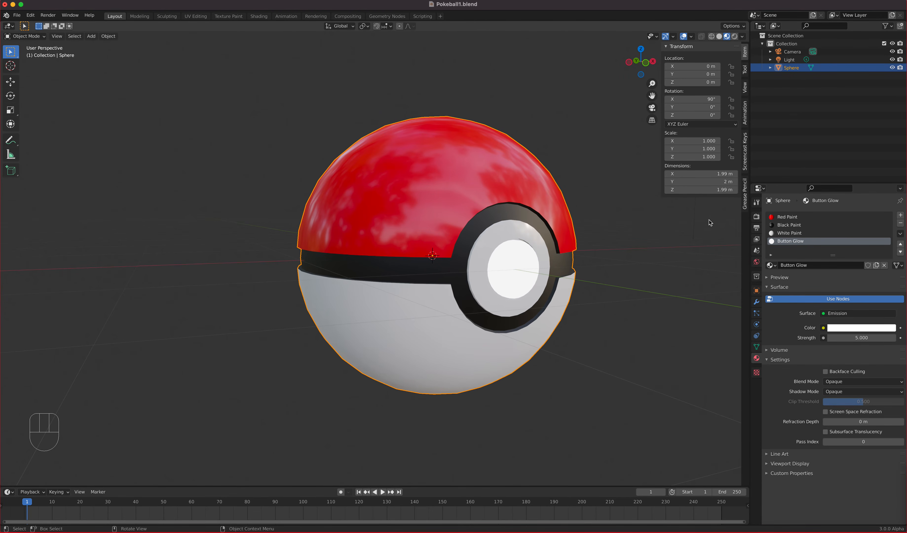
- Enable Ambient Occlusion, Bloom and Screen Space Reflections in the Eevee render settings
{"action": "left_click", "coordinate": [757, 217]}
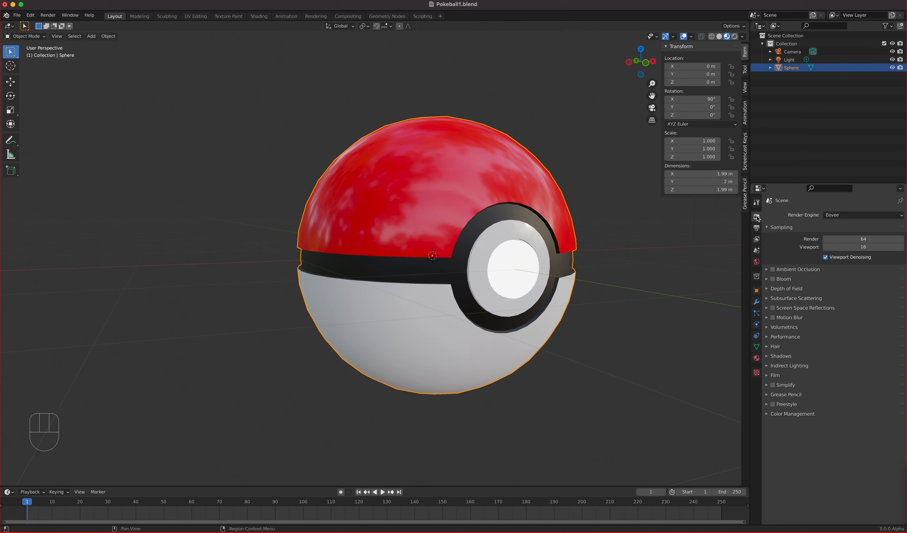
{"action": "left_click", "coordinate": [756, 217]}
{"action": "left_click", "coordinate": [773, 270]}
{"action": "left_click", "coordinate": [773, 279]}
{"action": "left_click", "coordinate": [772, 308]}
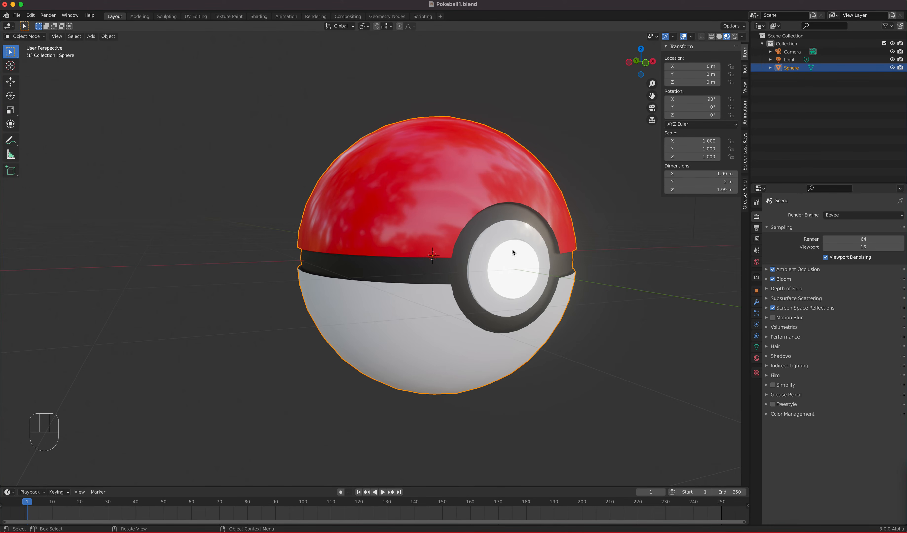
{"action": "middle_click_drag", "start_coordinate": [501, 230], "coordinate": [441, 238]}
{"action": "scroll", "coordinate": [442, 236], "scroll_direction": "up", "scroll_amount": 2}
{"action": "scroll", "coordinate": [441, 235], "scroll_direction": "up", "scroll_amount": 1}
{"action": "scroll", "coordinate": [441, 238], "scroll_direction": "down", "scroll_amount": 1}
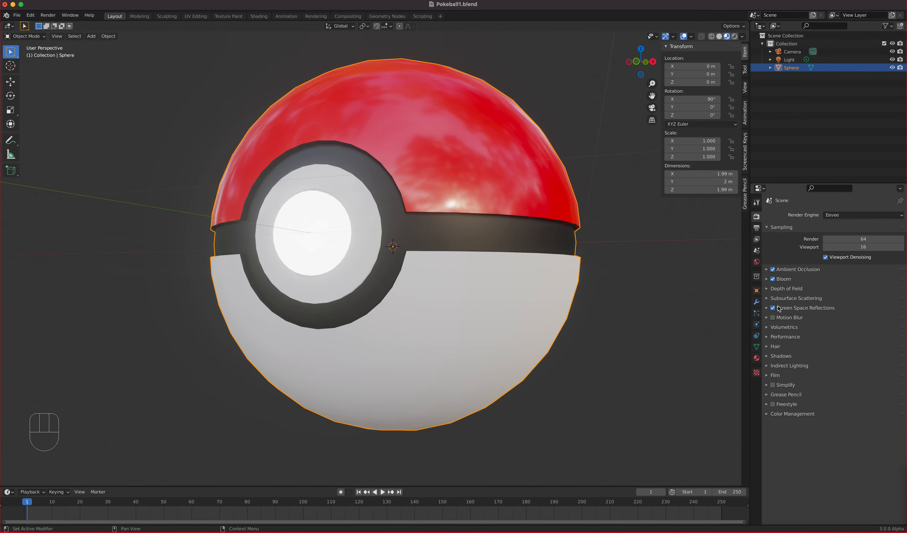
- Lower the Button Glow material's emission strength to 1.2 and check the button's glow from several angles
{"action": "left_click", "coordinate": [756, 358]}
{"action": "left_click_drag", "start_coordinate": [863, 338], "coordinate": [844, 337]}
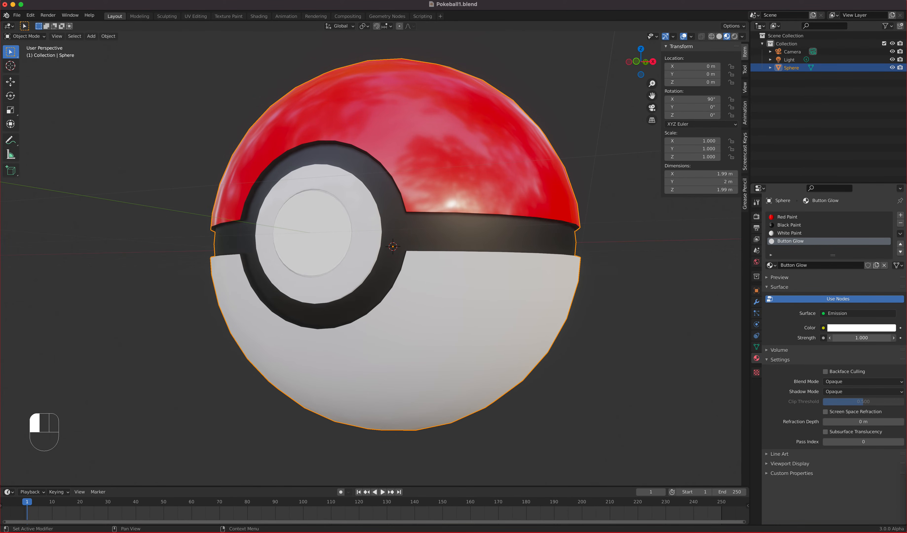
{"action": "middle_click_drag", "start_coordinate": [478, 167], "coordinate": [242, 207]}
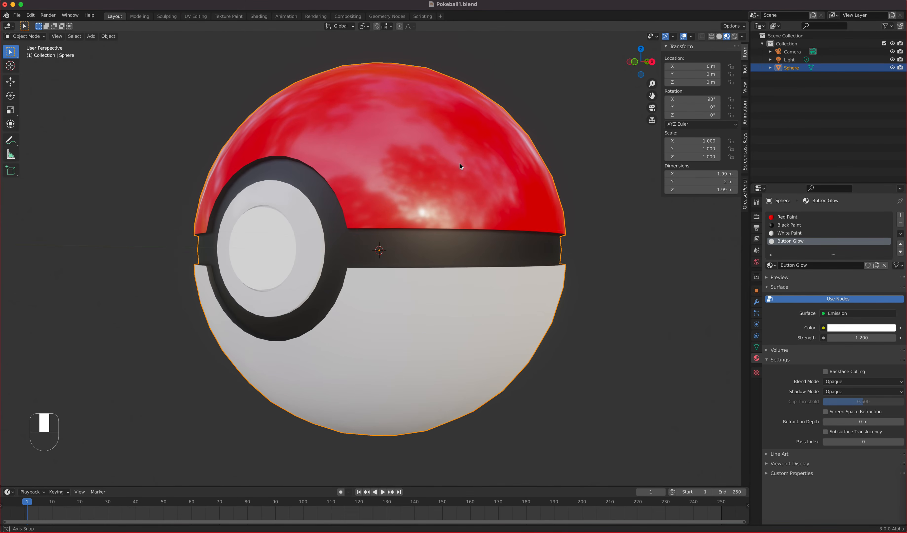
{"action": "scroll", "coordinate": [237, 207], "scroll_direction": "up", "scroll_amount": 5}
{"action": "scroll", "coordinate": [173, 206], "scroll_direction": "down", "scroll_amount": 3}
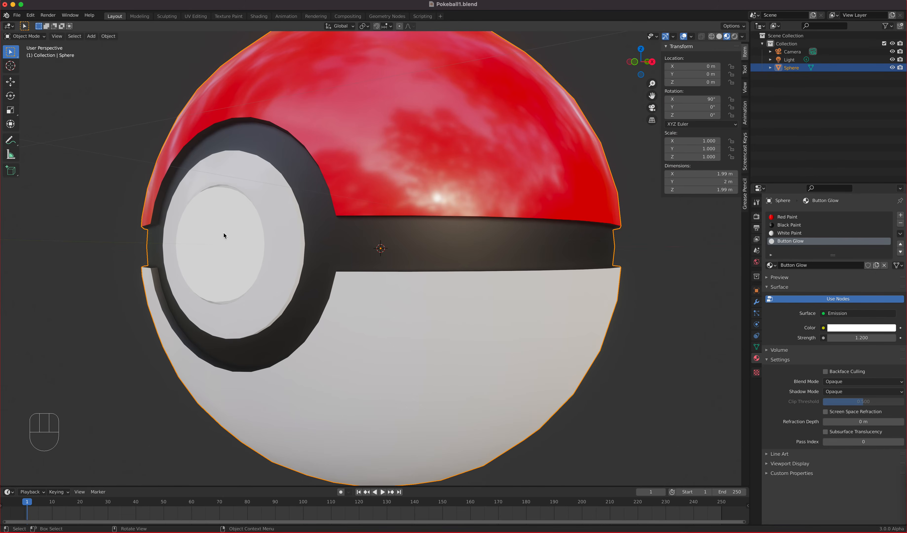
{"action": "middle_click_drag", "start_coordinate": [389, 203], "coordinate": [403, 198]}
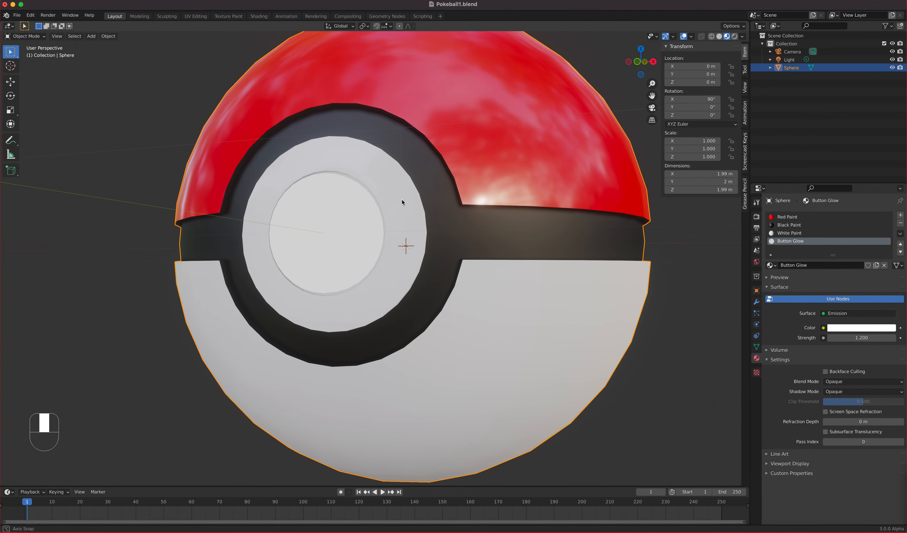
{"action": "scroll", "coordinate": [504, 249], "scroll_direction": "down", "scroll_amount": 2}
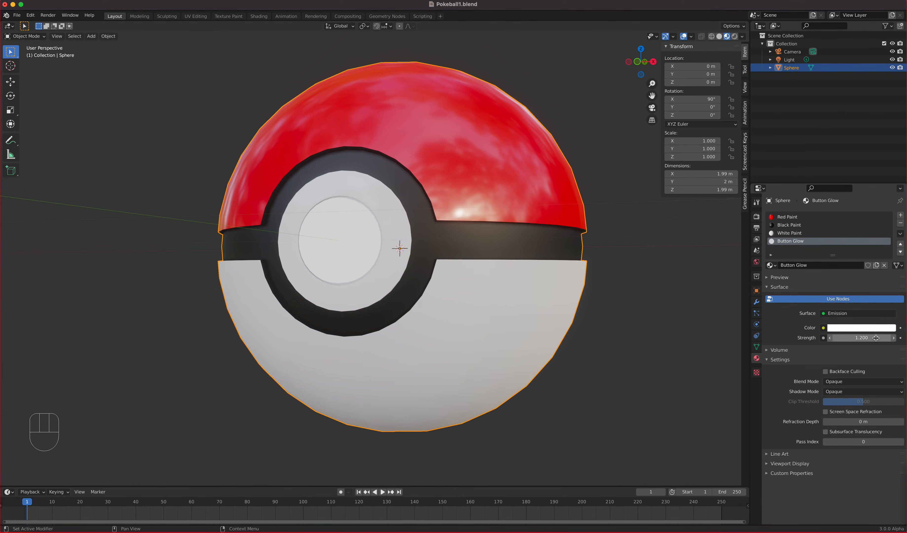
{"action": "mouse_move", "coordinate": [877, 339]}
{"action": "left_mouse_down"}
{"action": "mouse_move", "coordinate": [859, 339]}
{"action": "mouse_move", "coordinate": [897, 339]}
{"action": "mouse_move", "coordinate": [878, 339]}
{"action": "left_mouse_up"}
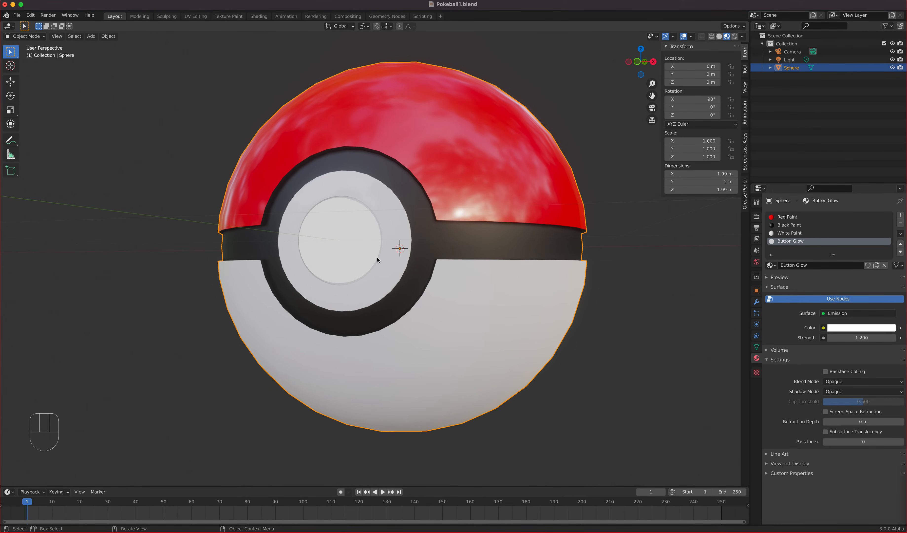
{"action": "scroll", "coordinate": [471, 258], "scroll_direction": "down", "scroll_amount": 2}
{"action": "mouse_move", "coordinate": [450, 259]}
{"action": "middle_mouse_down"}
{"action": "mouse_move", "coordinate": [470, 274]}
{"action": "mouse_move", "coordinate": [454, 259]}
{"action": "middle_mouse_up"}
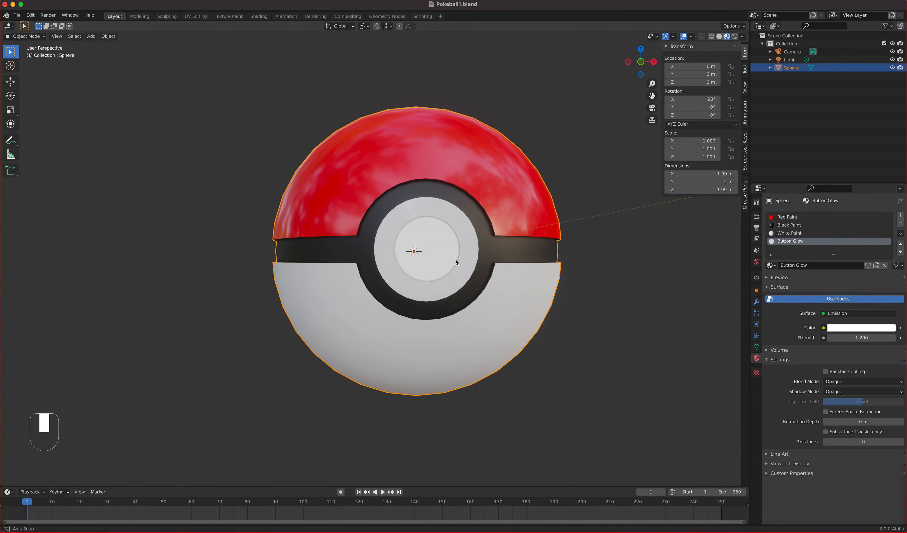
- Select the narrow face loop around the inner button's edge, assign Black Paint to it, and return to Object Mode
{"action": "scroll", "coordinate": [446, 251], "scroll_direction": "up", "scroll_amount": 5}
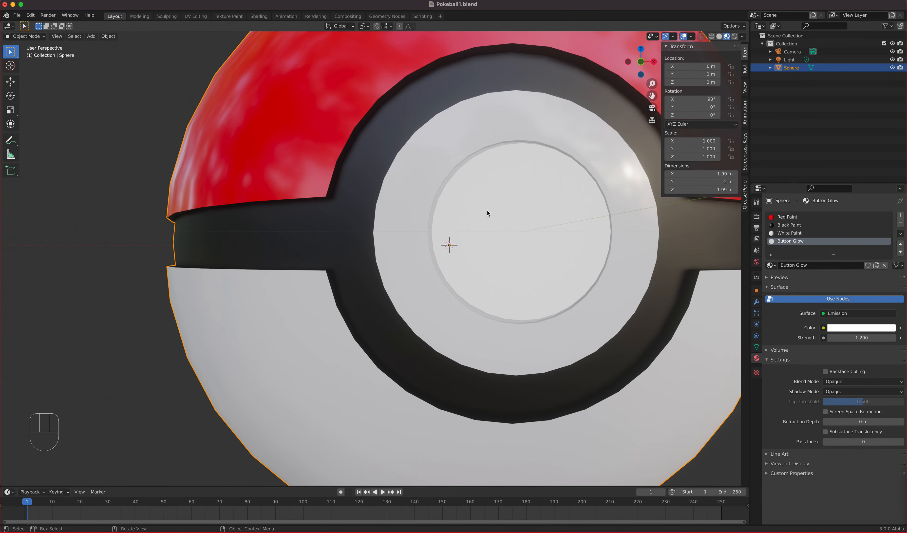
{"action": "key", "text": "Tab"}
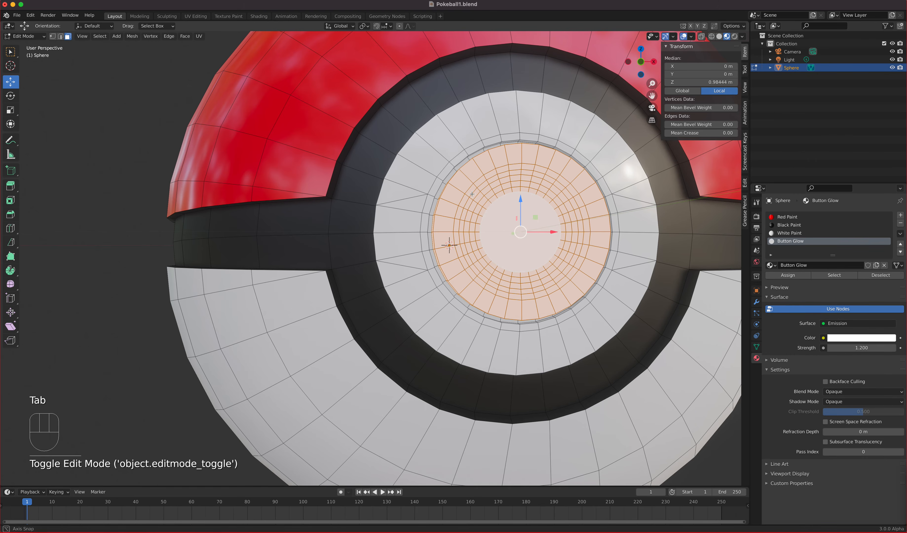
{"action": "middle_click_drag", "start_coordinate": [486, 211], "coordinate": [471, 193]}
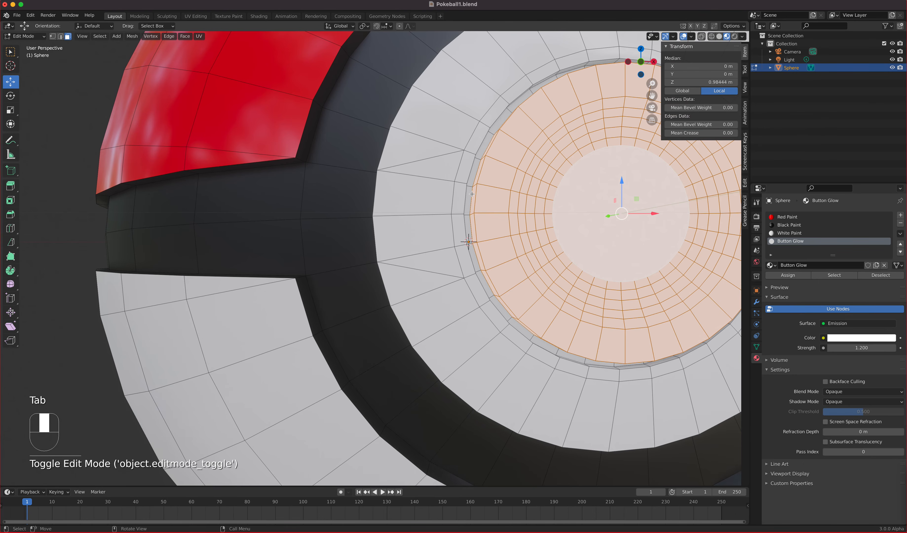
{"action": "left_click", "coordinate": [490, 132]}
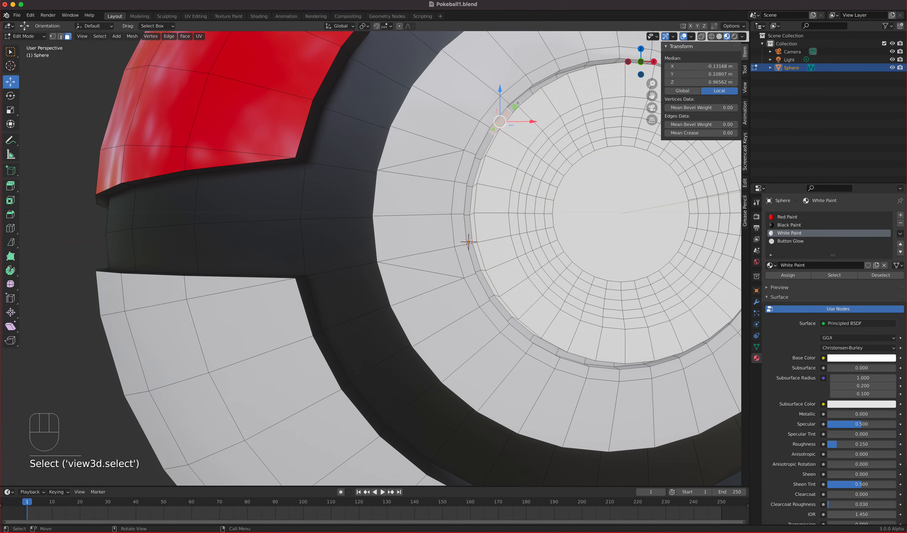
{"action": "scroll", "coordinate": [491, 136], "scroll_direction": "up", "scroll_amount": 4}
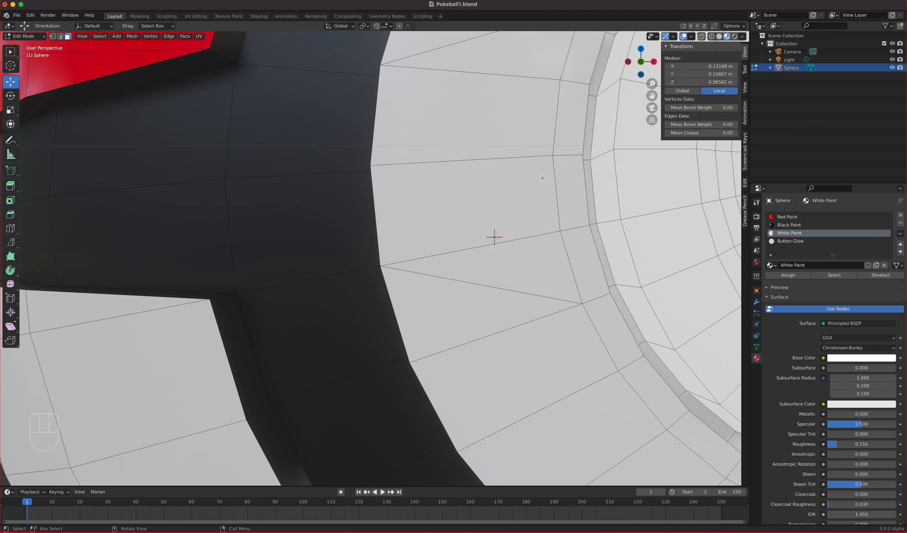
{"action": "scroll", "coordinate": [542, 179], "scroll_direction": "down", "scroll_amount": 3}
{"action": "middle_click_drag", "start_coordinate": [542, 178], "coordinate": [504, 183], "text": "shift"}
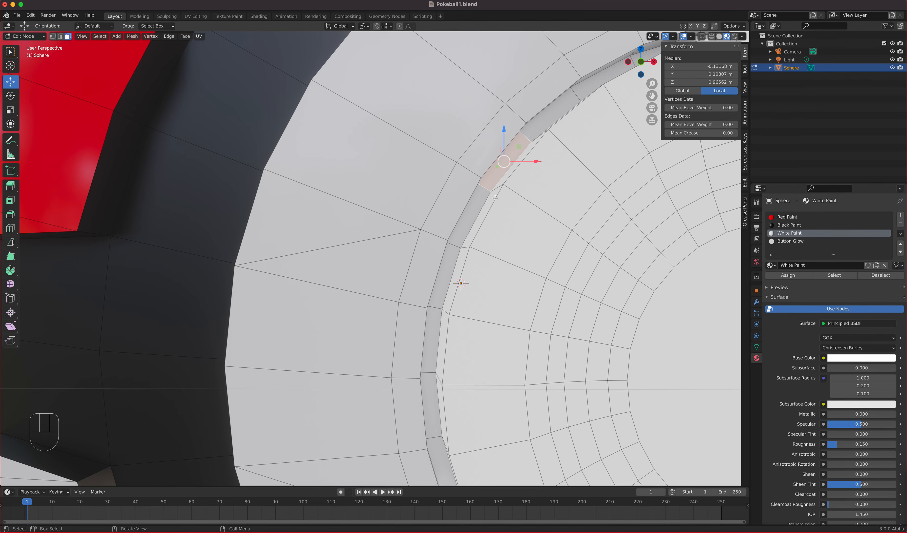
{"action": "left_click", "coordinate": [485, 187], "text": "alt"}
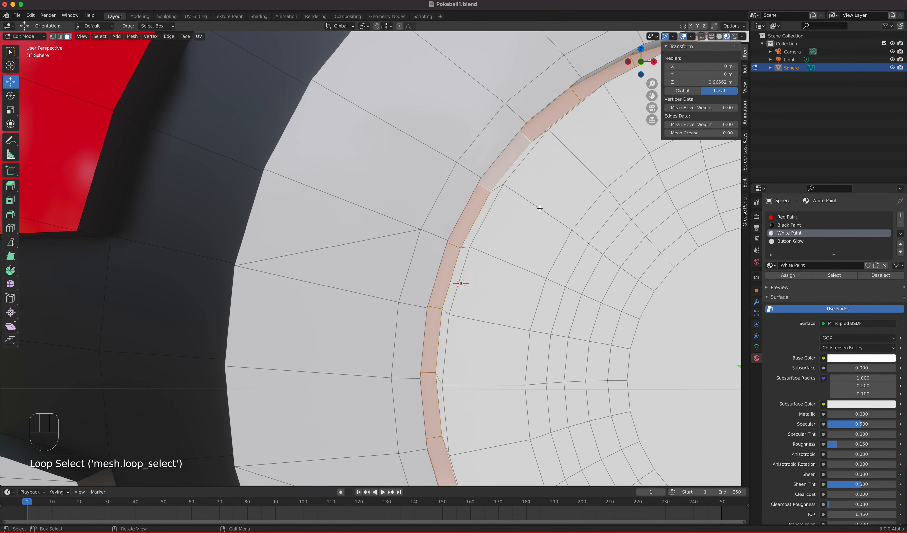
{"action": "scroll", "coordinate": [485, 187], "scroll_direction": "down", "scroll_amount": 8}
{"action": "scroll", "coordinate": [536, 212], "scroll_direction": "up", "scroll_amount": 2}
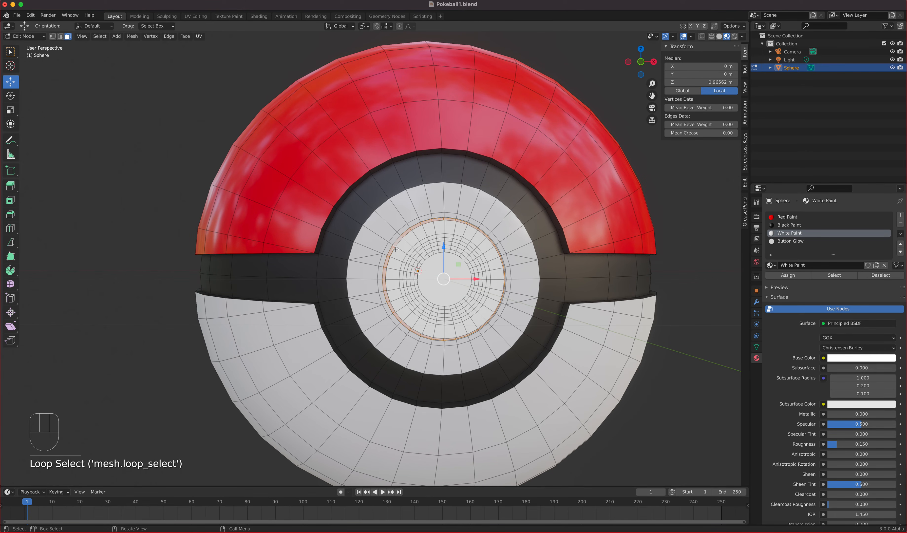
{"action": "left_click", "coordinate": [790, 225]}
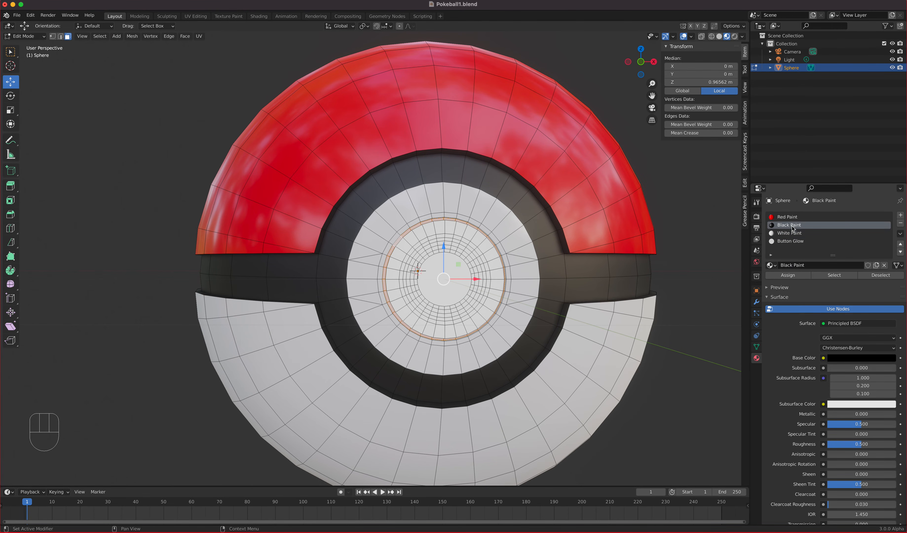
{"action": "left_click", "coordinate": [790, 274]}
{"action": "key", "text": "Tab"}
{"action": "mouse_move", "coordinate": [478, 318]}
{"action": "middle_mouse_down"}
{"action": "mouse_move", "coordinate": [516, 312]}
{"action": "mouse_move", "coordinate": [457, 313]}
{"action": "mouse_move", "coordinate": [499, 314]}
{"action": "mouse_move", "coordinate": [466, 316]}
{"action": "middle_mouse_up"}
{"action": "scroll", "coordinate": [466, 317], "scroll_direction": "down", "scroll_amount": 3}
{"action": "middle_click_drag", "start_coordinate": [461, 301], "coordinate": [479, 301]}
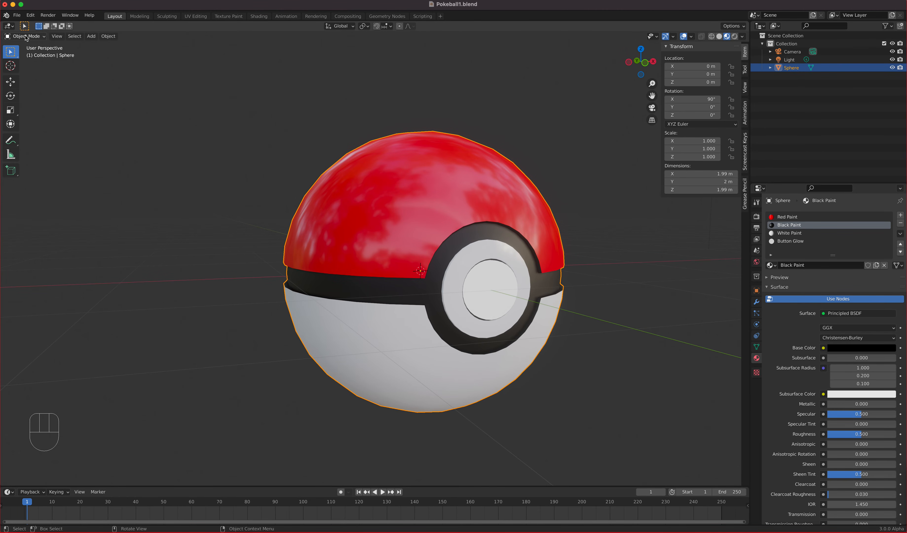
- Add a plane mesh at the origin and scale it up uniformly to about 8.33 as a floor
{"action": "left_click", "coordinate": [91, 35]}
{"action": "mouse_move", "coordinate": [98, 52]}
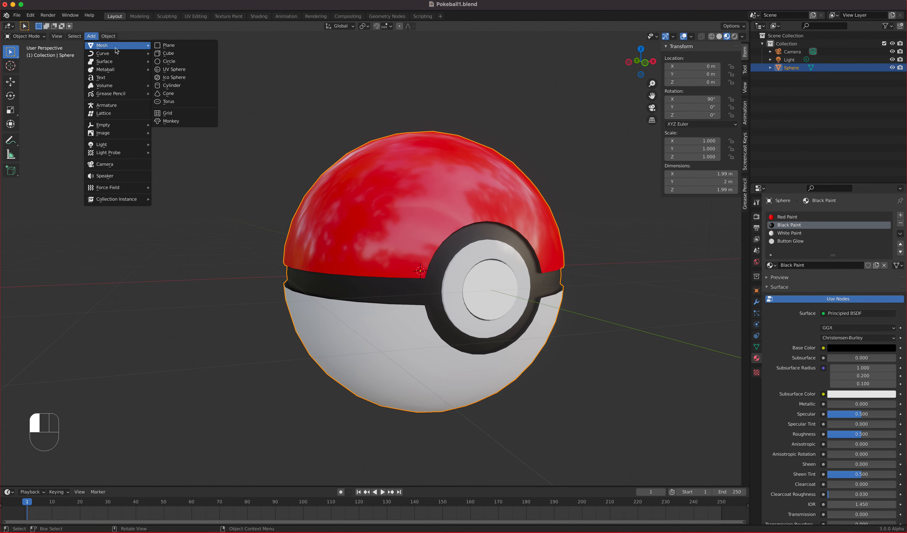
{"action": "left_click", "coordinate": [179, 45]}
{"action": "scroll", "coordinate": [538, 307], "scroll_direction": "down", "scroll_amount": 3}
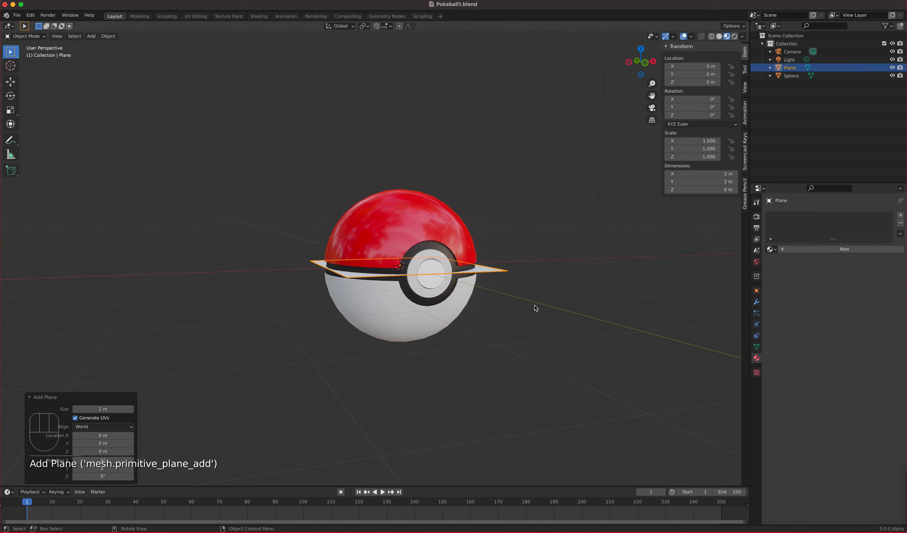
{"action": "key", "text": "s"}
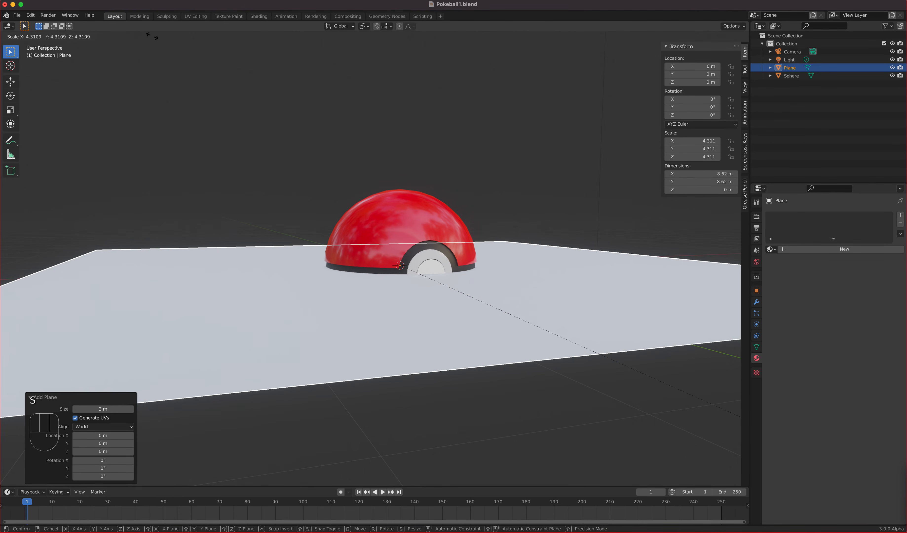
{"action": "left_click", "coordinate": [542, 255]}
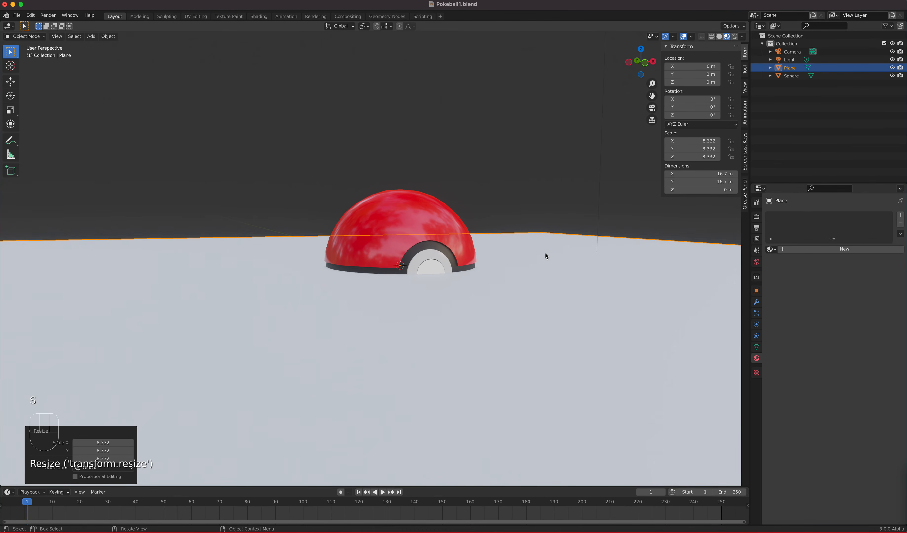
{"action": "scroll", "coordinate": [545, 253], "scroll_direction": "down", "scroll_amount": 3}
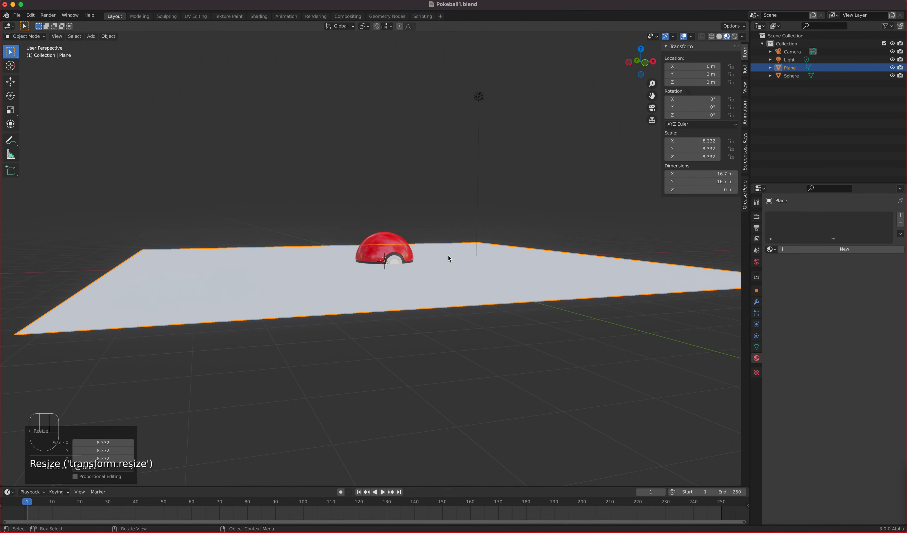
- In front view, move the plane straight down to the underside of the Pokeball, about -1.0056 m in Z
{"action": "key", "text": "KP_1"}
{"action": "scroll", "coordinate": [391, 259], "scroll_direction": "up", "scroll_amount": 6}
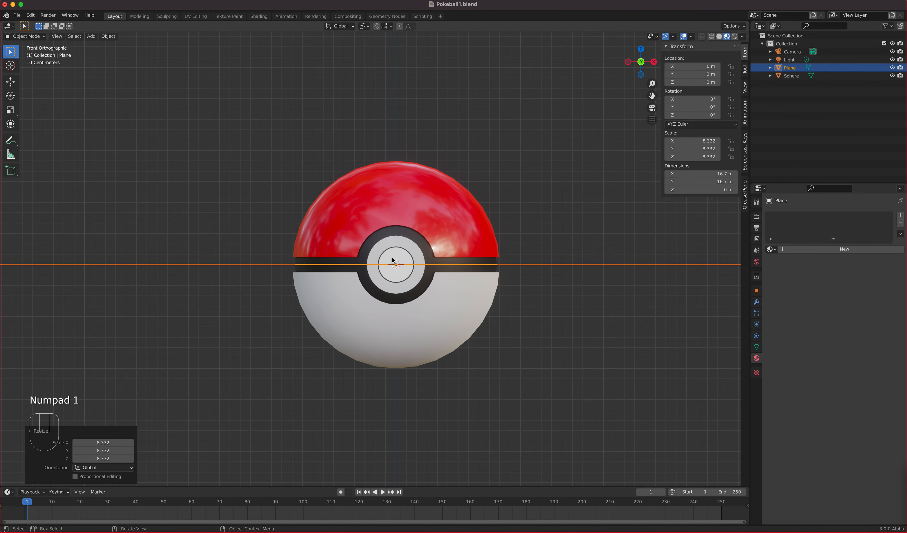
{"action": "left_click", "coordinate": [11, 81]}
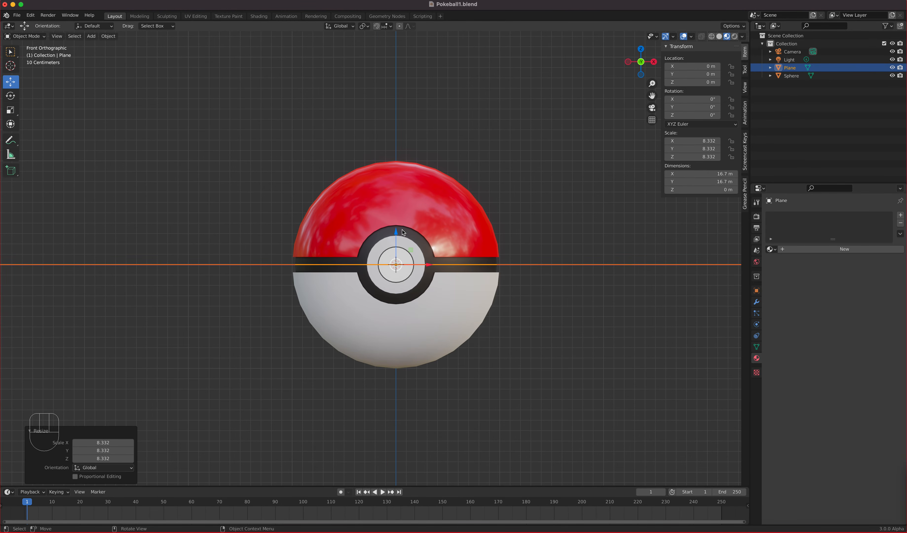
{"action": "left_click_drag", "start_coordinate": [396, 233], "coordinate": [394, 338]}
{"action": "middle_click_drag", "start_coordinate": [372, 202], "coordinate": [450, 252]}
{"action": "scroll", "coordinate": [450, 252], "scroll_direction": "down", "scroll_amount": 7}
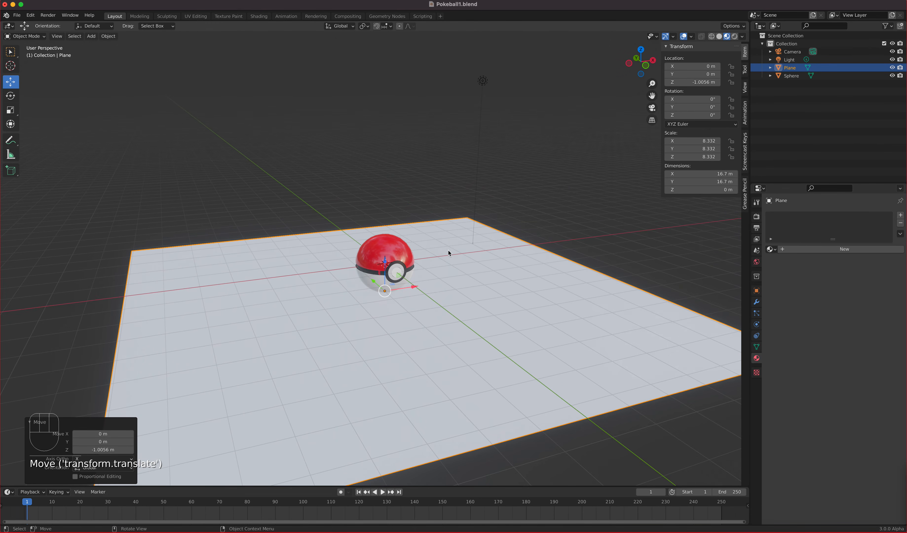
- Create a new material on the plane with Metallic 1 and darken its base color to a value of about 0.208
{"action": "left_click", "coordinate": [816, 251]}
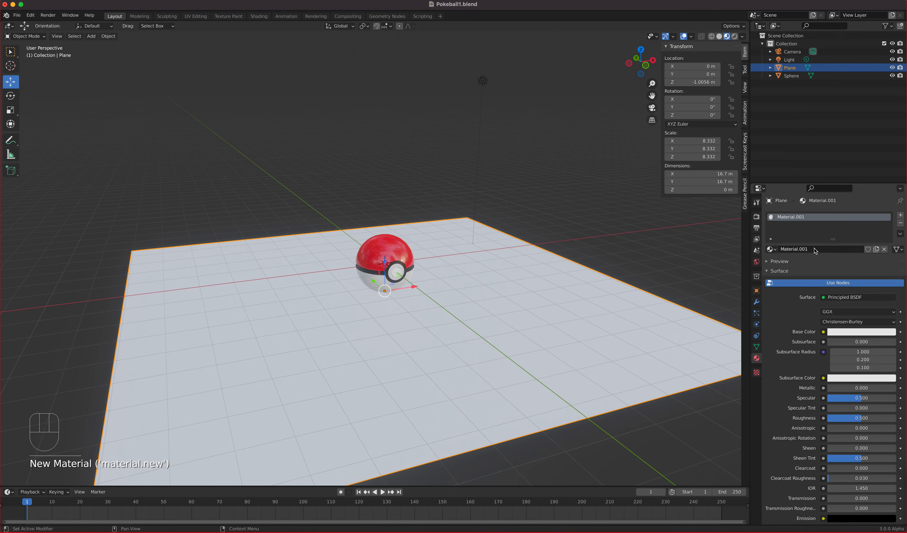
{"action": "left_click", "coordinate": [841, 388]}
{"action": "type", "text": "1"}
{"action": "key", "text": "Return"}
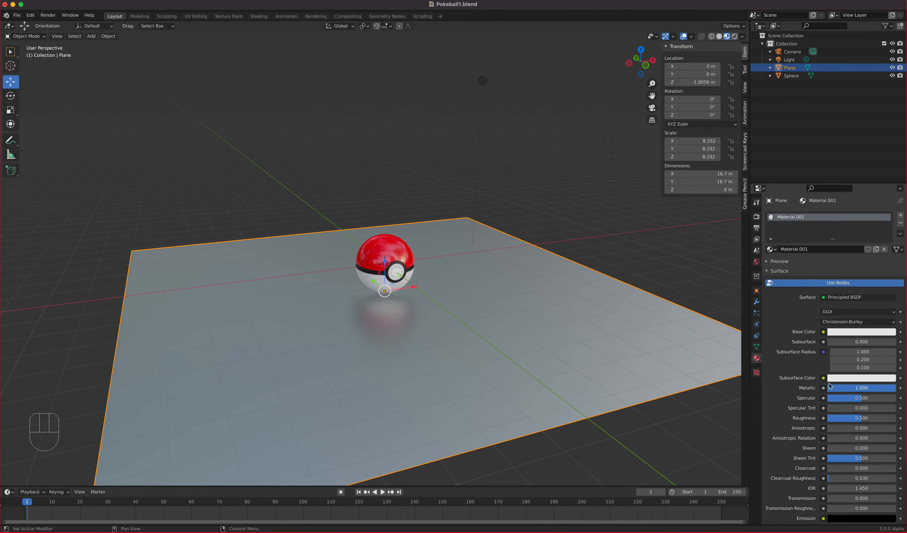
{"action": "scroll", "coordinate": [517, 272], "scroll_direction": "up", "scroll_amount": 3}
{"action": "left_click", "coordinate": [872, 331]}
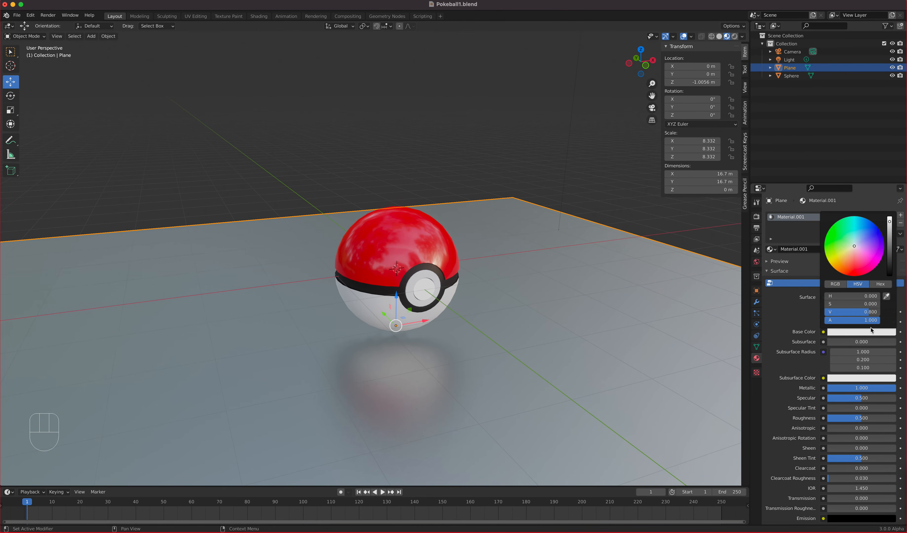
{"action": "left_click_drag", "start_coordinate": [890, 234], "coordinate": [889, 246]}
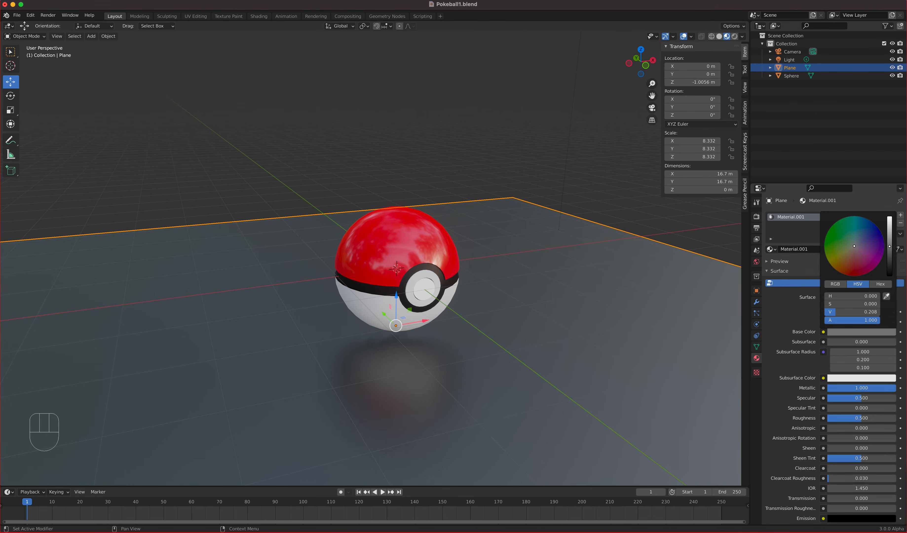
- In Edit Mode, extrude the plane's edge behind the Pokeball straight up by about 9.02 m to form a back wall
{"action": "middle_click_drag", "start_coordinate": [682, 334], "coordinate": [498, 334]}
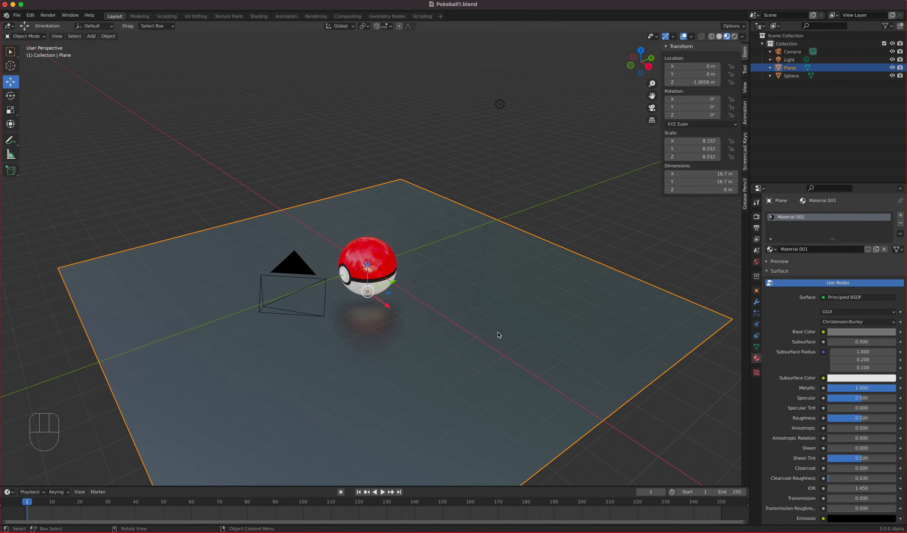
{"action": "left_click", "coordinate": [24, 36]}
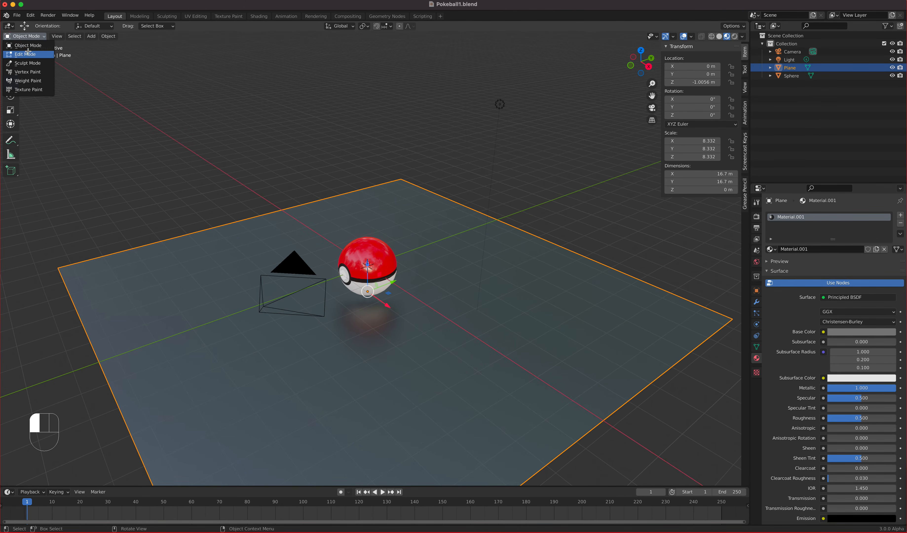
{"action": "left_click", "coordinate": [22, 49]}
{"action": "left_click", "coordinate": [558, 245]}
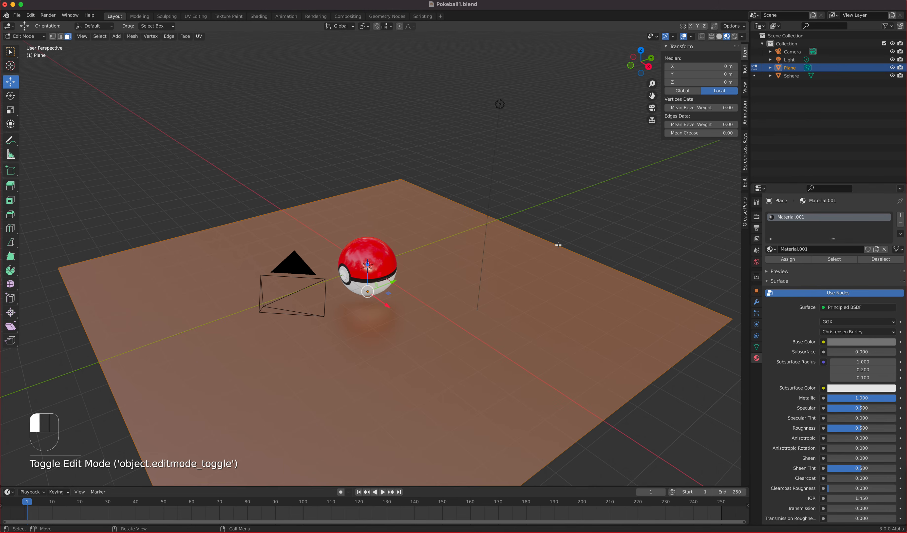
{"action": "left_click", "coordinate": [61, 36]}
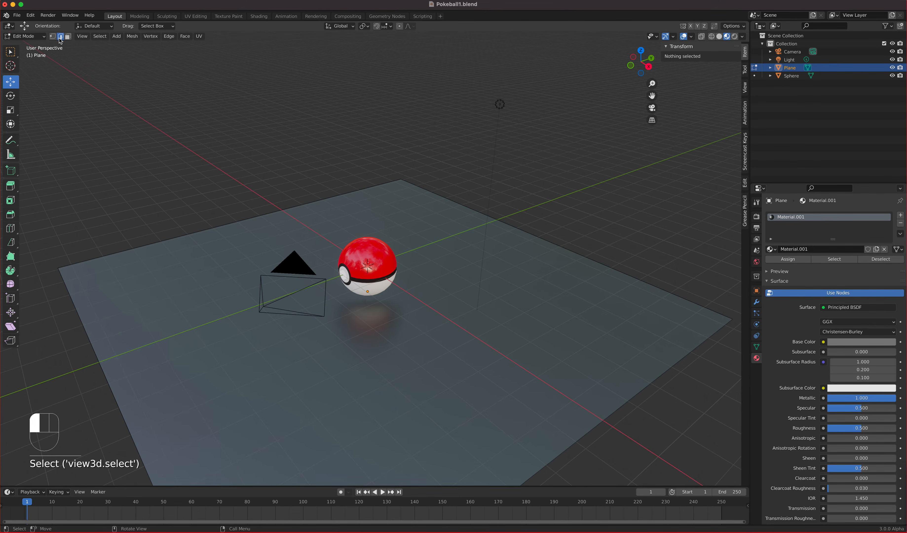
{"action": "left_click", "coordinate": [523, 236]}
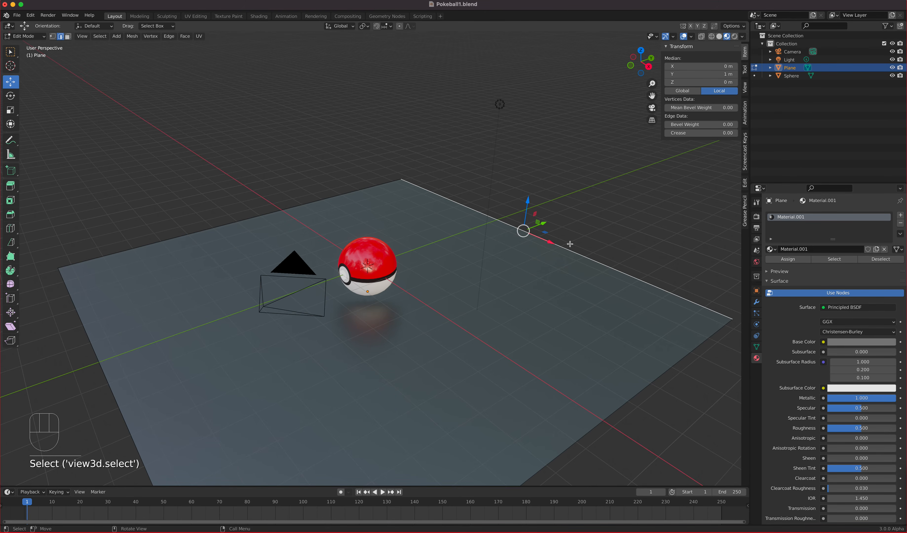
{"action": "key", "text": "e"}
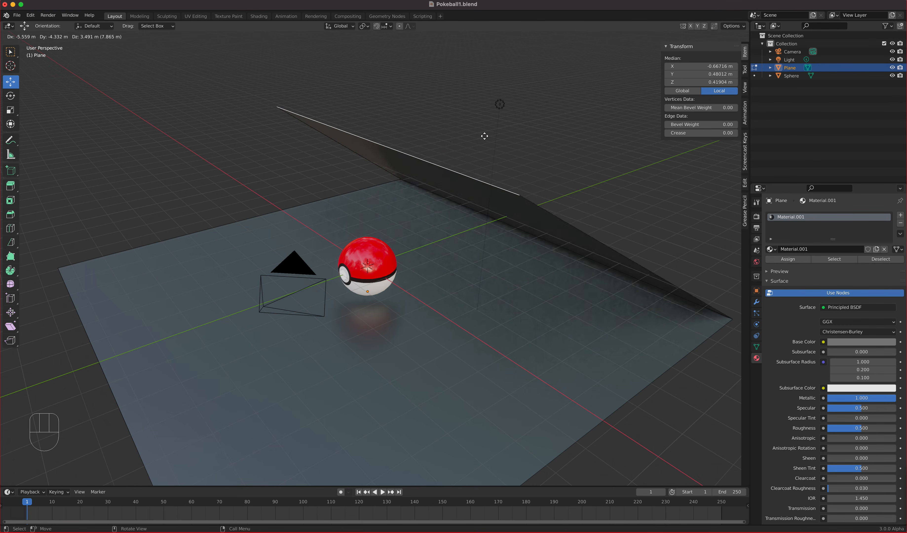
{"action": "right_click", "coordinate": [558, 124]}
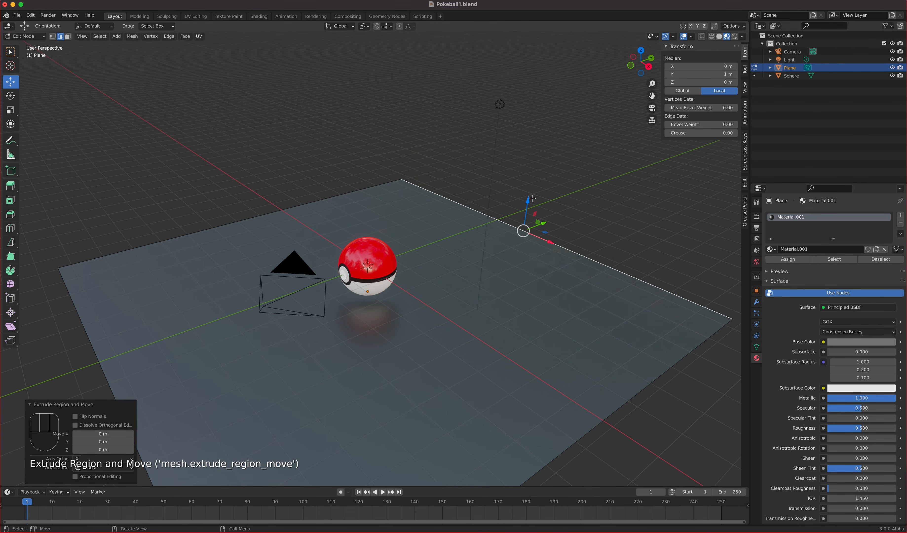
{"action": "left_click_drag", "start_coordinate": [528, 200], "coordinate": [549, 423]}
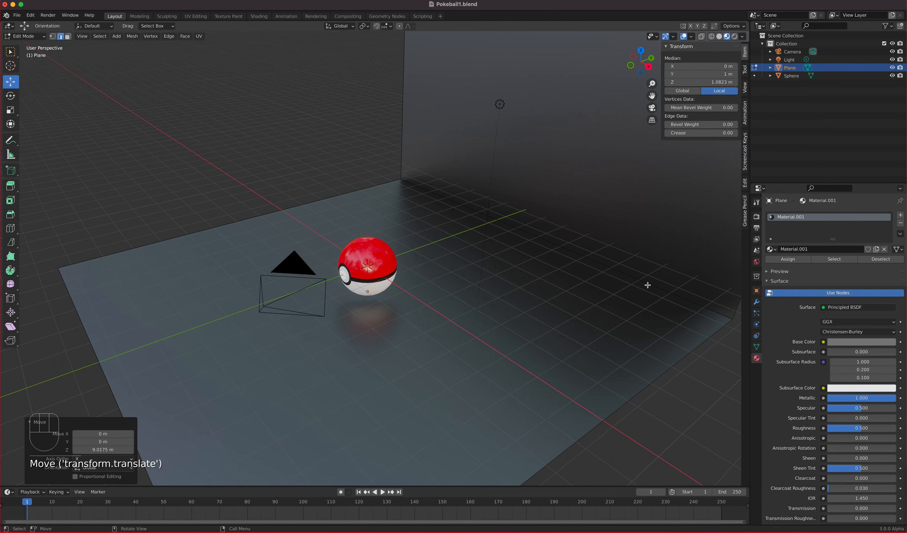
- Bevel the edge between floor and back wall with a width of about 0.24 m and 10 segments
{"action": "left_click", "coordinate": [576, 254]}
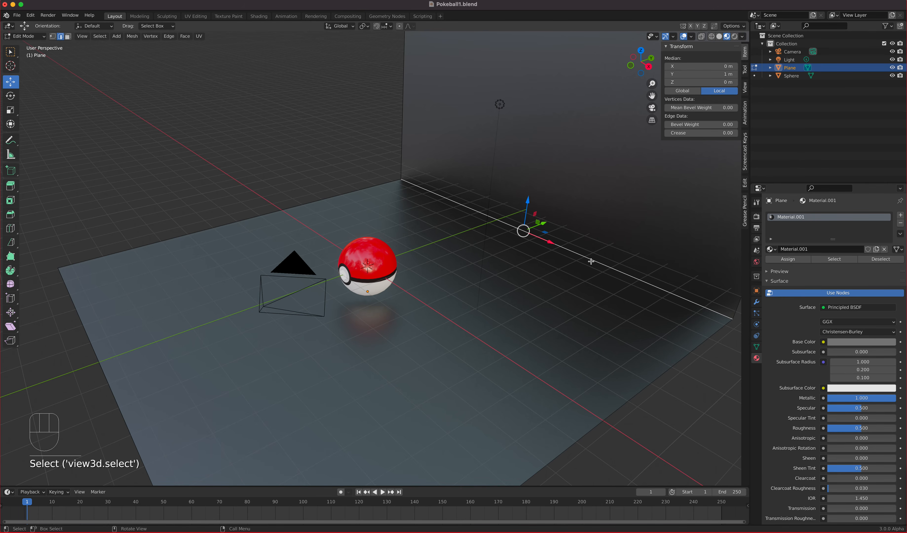
{"action": "right_click", "coordinate": [573, 255]}
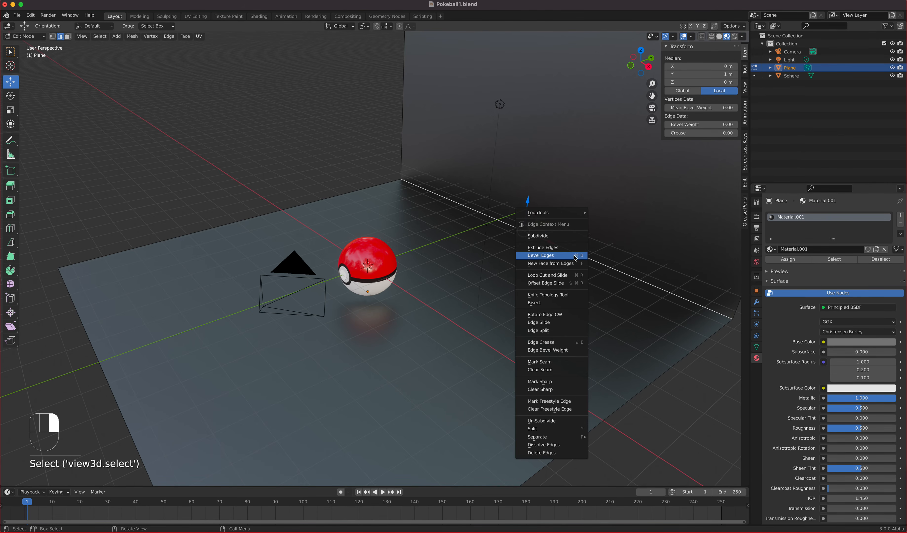
{"action": "left_click", "coordinate": [555, 256]}
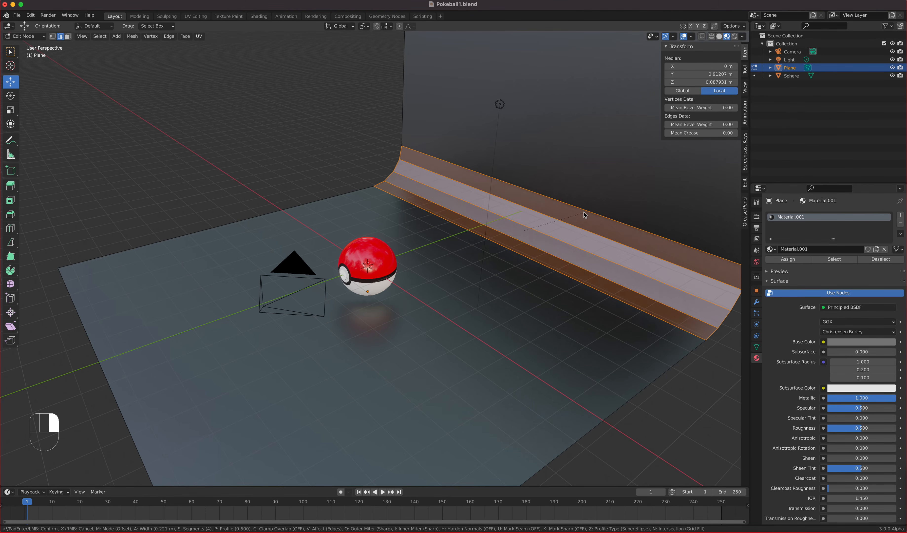
{"action": "left_click", "coordinate": [441, 236]}
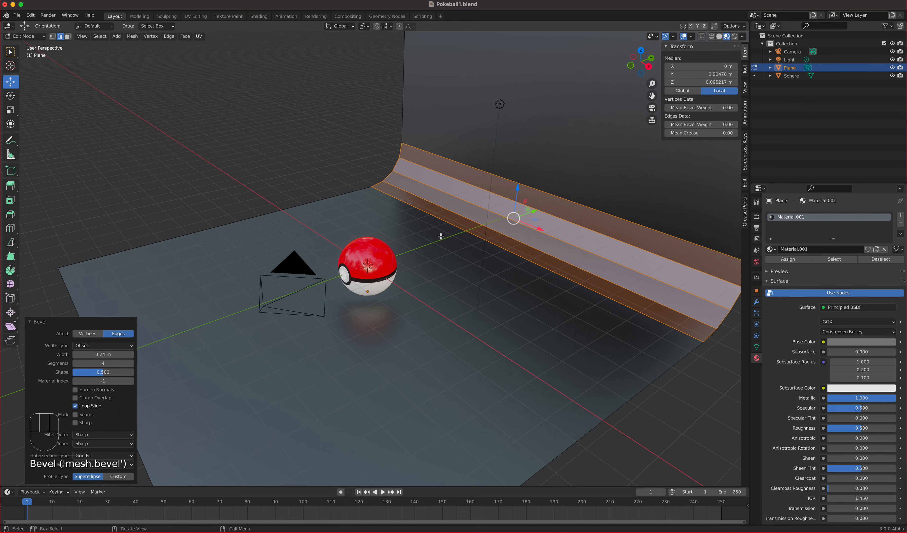
{"action": "left_click", "coordinate": [131, 363]}
{"action": "left_click", "coordinate": [132, 363]}
{"action": "left_click", "coordinate": [132, 363]}
{"action": "left_click", "coordinate": [131, 364]}
{"action": "left_click", "coordinate": [132, 363]}
{"action": "left_click", "coordinate": [131, 363]}
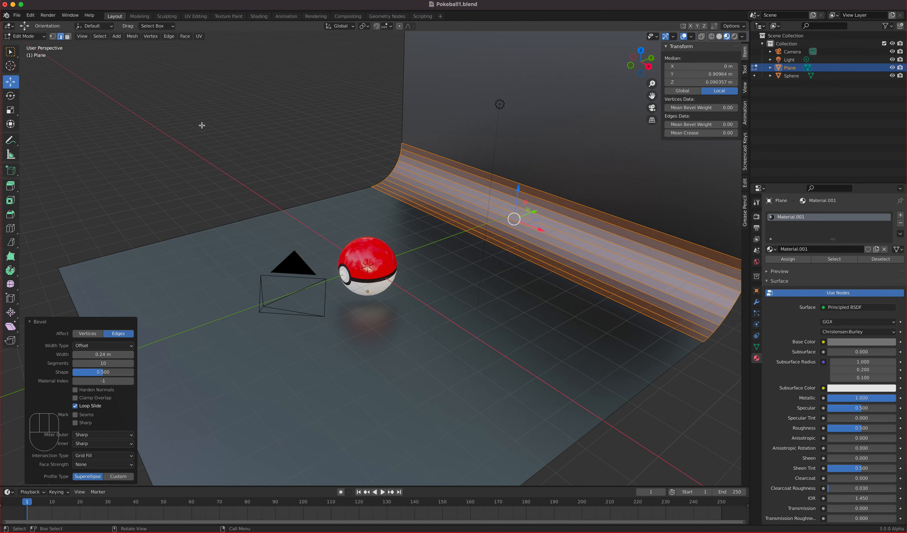
- Return to Object Mode and apply Shade Smooth to the curved backdrop
{"action": "left_click", "coordinate": [38, 37]}
{"action": "left_click", "coordinate": [36, 44]}
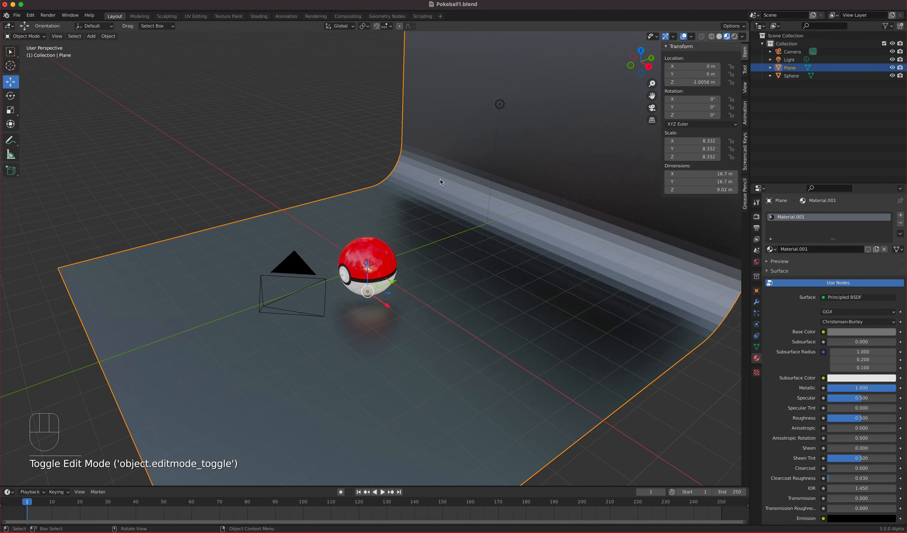
{"action": "right_click", "coordinate": [453, 194]}
{"action": "left_click", "coordinate": [439, 193]}
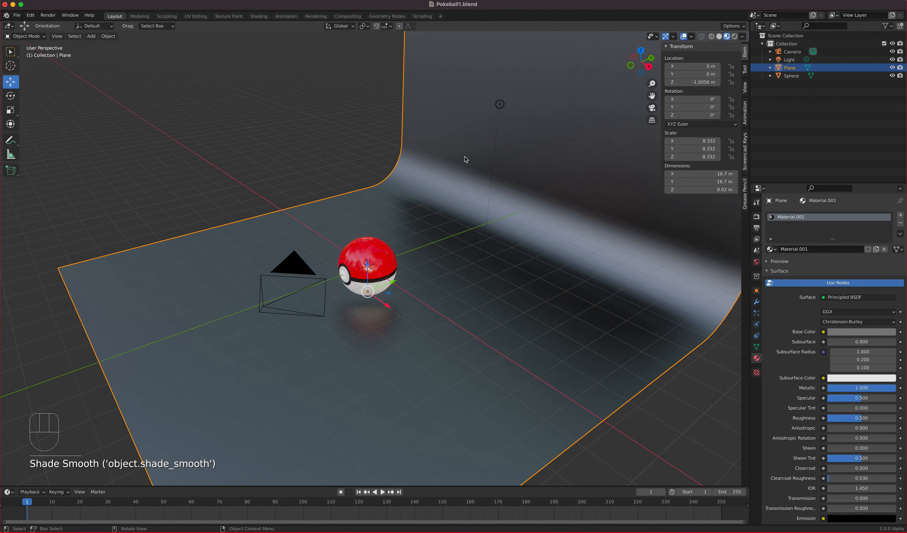
- Select the Pokeball sphere in front of the backdrop and save the file
{"action": "middle_click_drag", "start_coordinate": [400, 361], "coordinate": [460, 361]}
{"action": "scroll", "coordinate": [446, 342], "scroll_direction": "up", "scroll_amount": 3}
{"action": "scroll", "coordinate": [460, 362], "scroll_direction": "down", "scroll_amount": 6}
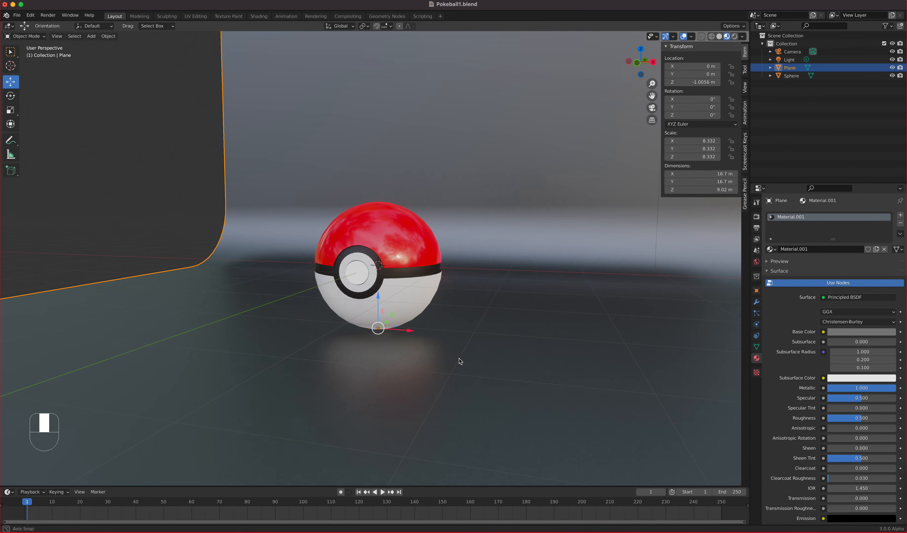
{"action": "left_click", "coordinate": [396, 259]}
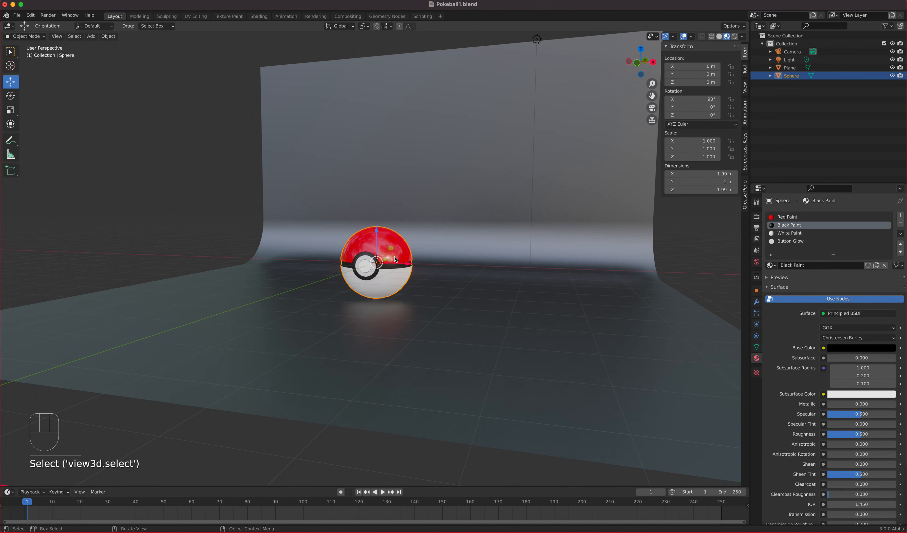
{"action": "key", "text": "super+s"}
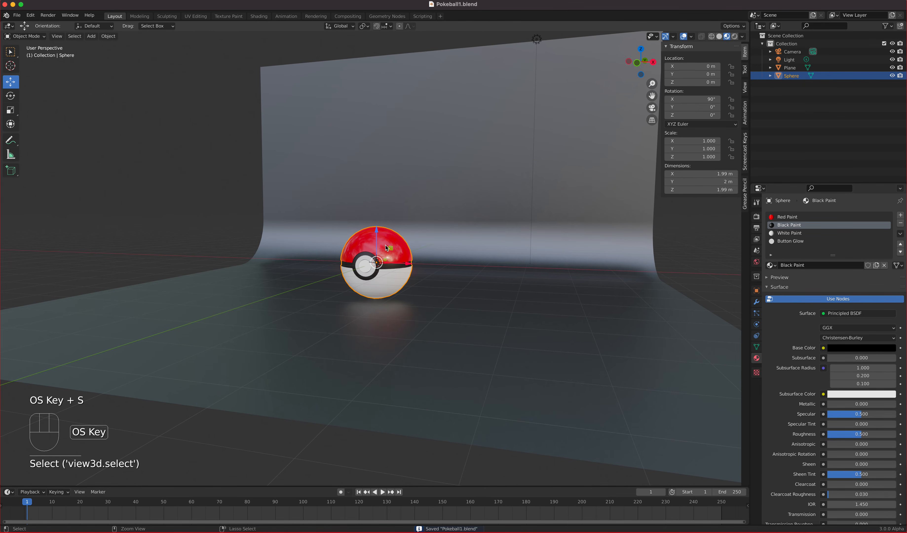
{"action": "left_click_drag", "start_coordinate": [378, 234], "coordinate": [373, 157]}
{"action": "right_click", "coordinate": [373, 157]}
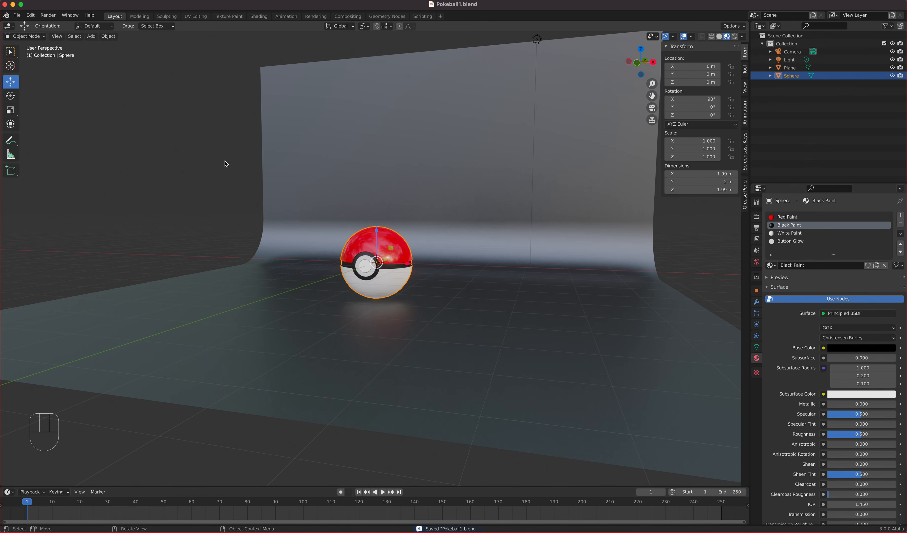
{"action": "left_click", "coordinate": [11, 110]}
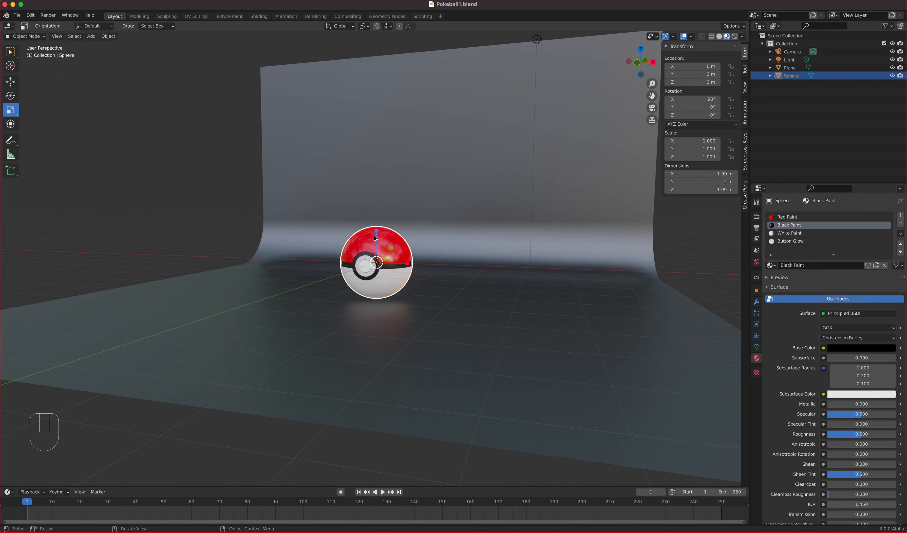
{"action": "left_click_drag", "start_coordinate": [377, 234], "coordinate": [369, 205]}
{"action": "right_click", "coordinate": [369, 205]}
{"action": "left_click", "coordinate": [11, 96]}
{"action": "left_click_drag", "start_coordinate": [370, 285], "coordinate": [394, 208]}
{"action": "right_click", "coordinate": [394, 209]}
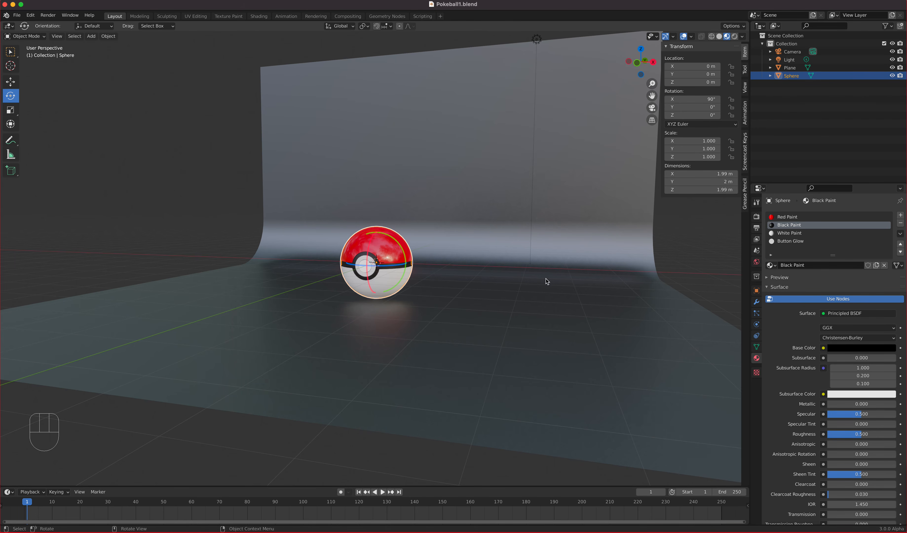
- Deselect the Pokeball and examine it with its floor reflection against the backdrop from the front
{"action": "scroll", "coordinate": [420, 270], "scroll_direction": "up", "scroll_amount": 3}
{"action": "middle_click_drag", "start_coordinate": [427, 289], "coordinate": [470, 262]}
{"action": "left_click", "coordinate": [471, 261]}
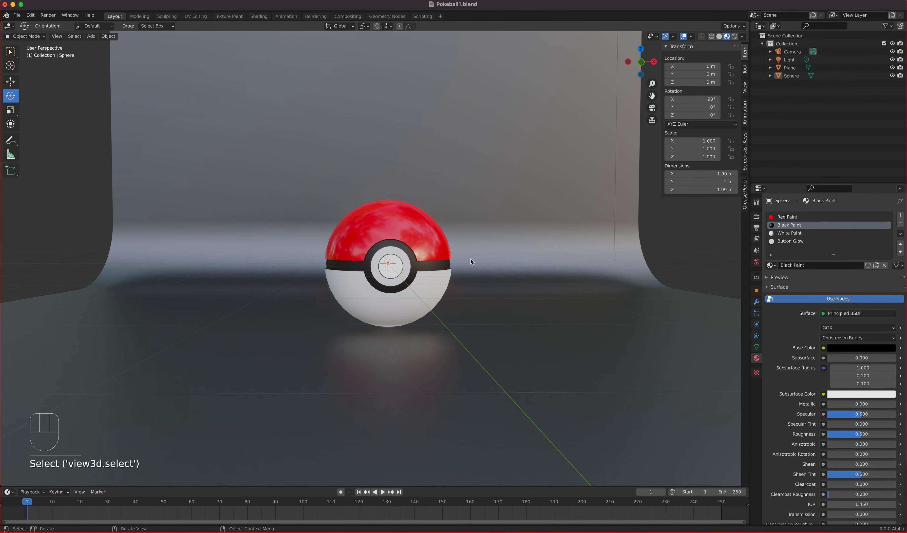
{"action": "middle_click_drag", "start_coordinate": [465, 323], "coordinate": [447, 322]}
{"action": "scroll", "coordinate": [447, 326], "scroll_direction": "up", "scroll_amount": 2}
{"action": "scroll", "coordinate": [446, 326], "scroll_direction": "down", "scroll_amount": 1}
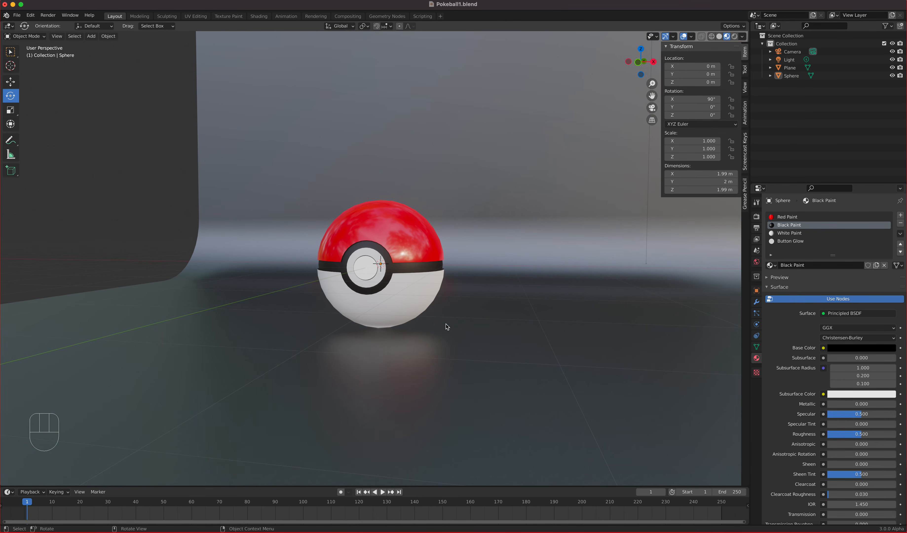
- Switch to the camera view, lock the camera to the view, and aim it at the Pokeball straight from the front
{"action": "scroll", "coordinate": [451, 330], "scroll_direction": "down", "scroll_amount": 2}
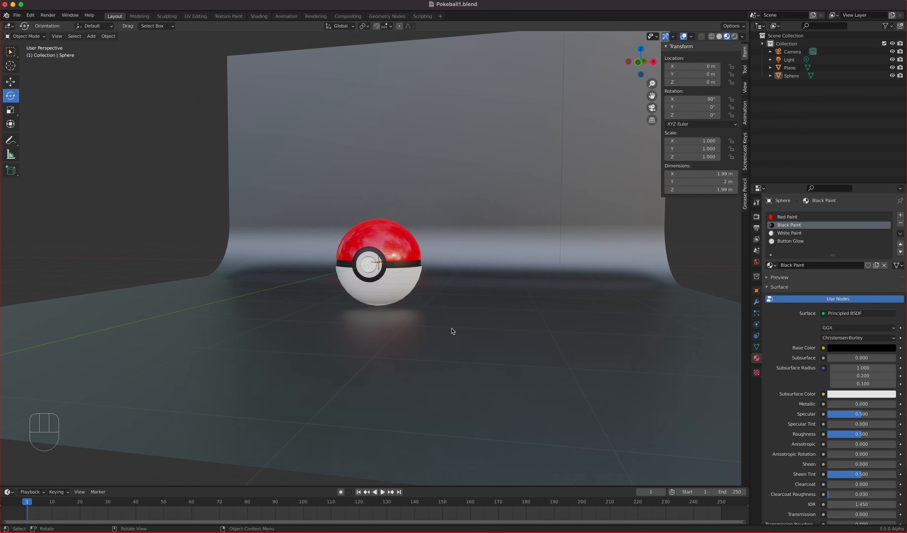
{"action": "mouse_move", "coordinate": [442, 317]}
{"action": "middle_mouse_down"}
{"action": "mouse_move", "coordinate": [471, 319]}
{"action": "mouse_move", "coordinate": [450, 320]}
{"action": "middle_mouse_up"}
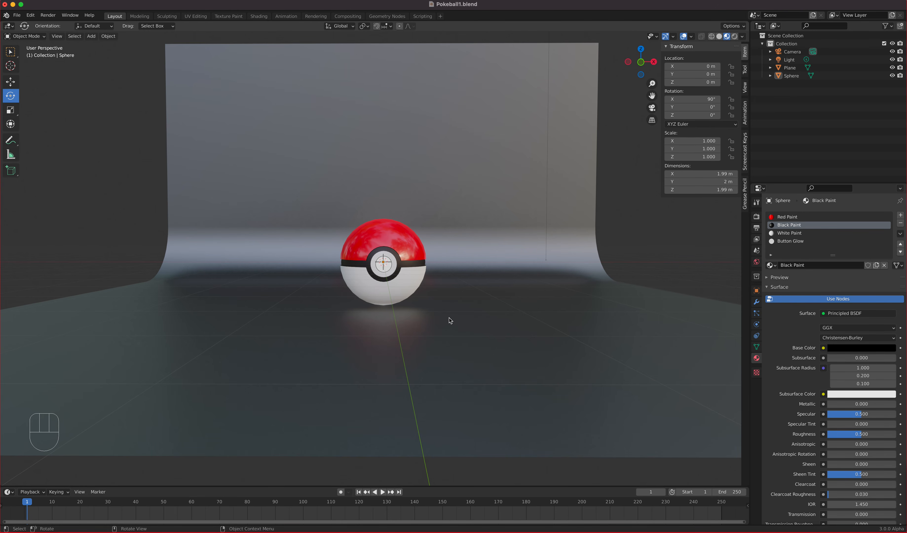
{"action": "key", "text": "KP_0"}
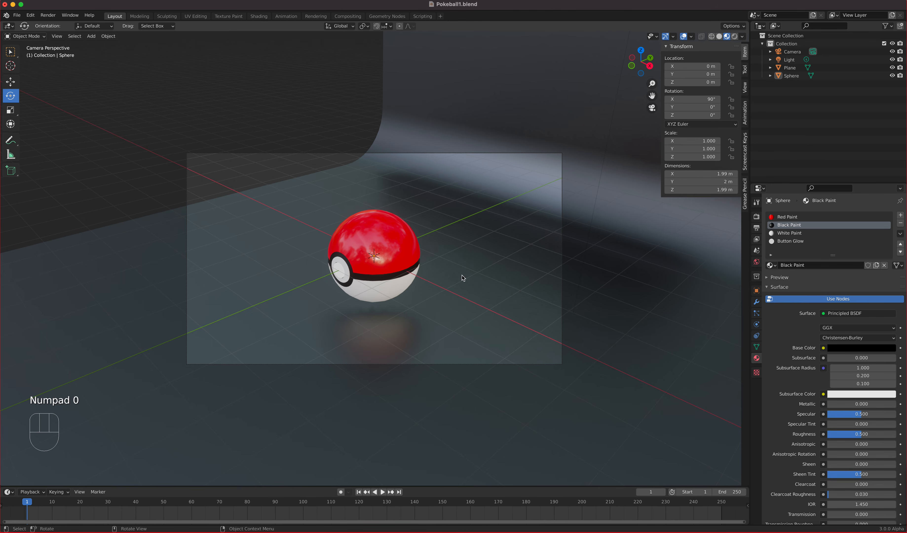
{"action": "left_click", "coordinate": [745, 88]}
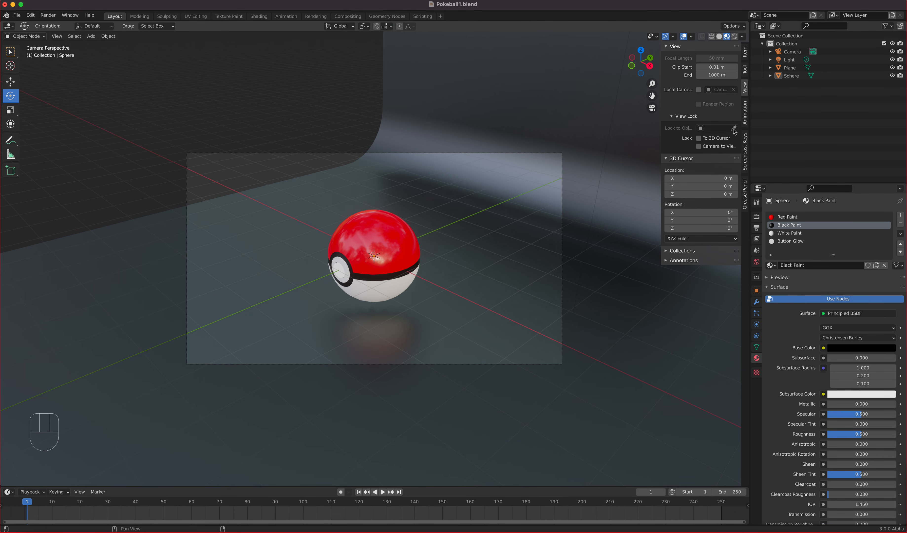
{"action": "left_click", "coordinate": [699, 148]}
{"action": "middle_click_drag", "start_coordinate": [454, 272], "coordinate": [500, 250]}
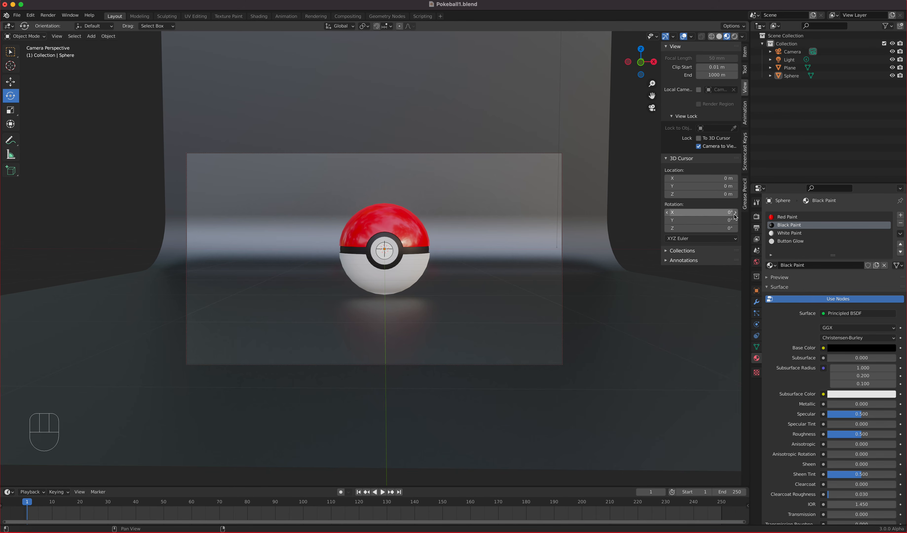
- Set the render resolution to 2000 × 2300 px and reframe the camera so the Pokeball sits in the lower part of the frame
{"action": "left_click", "coordinate": [756, 217]}
{"action": "left_click", "coordinate": [756, 228]}
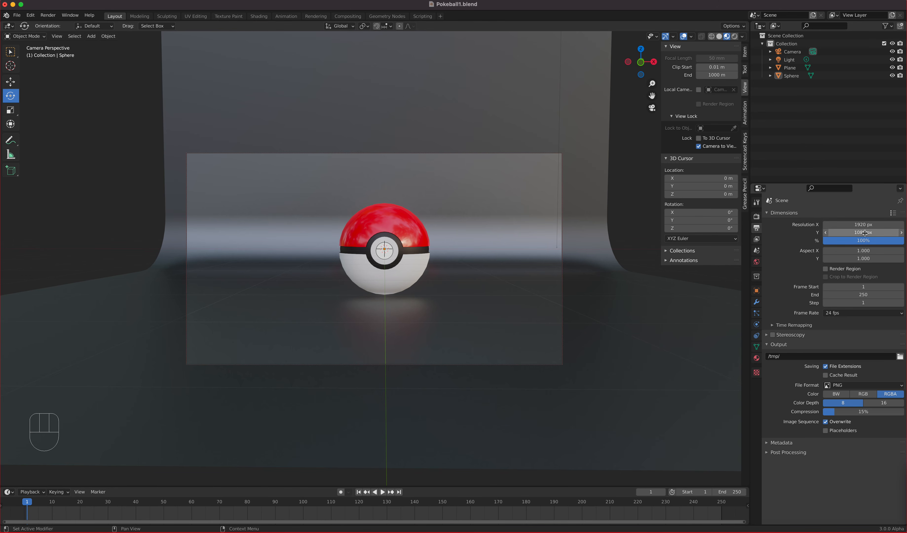
{"action": "left_click_drag", "start_coordinate": [854, 233], "coordinate": [904, 233]}
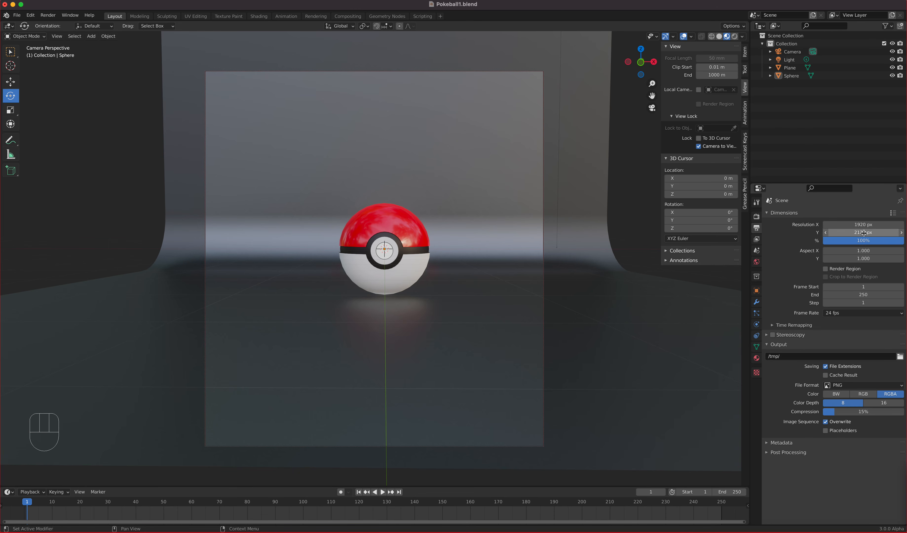
{"action": "left_click", "coordinate": [869, 225]}
{"action": "type", "text": "2000"}
{"action": "key", "text": "Return"}
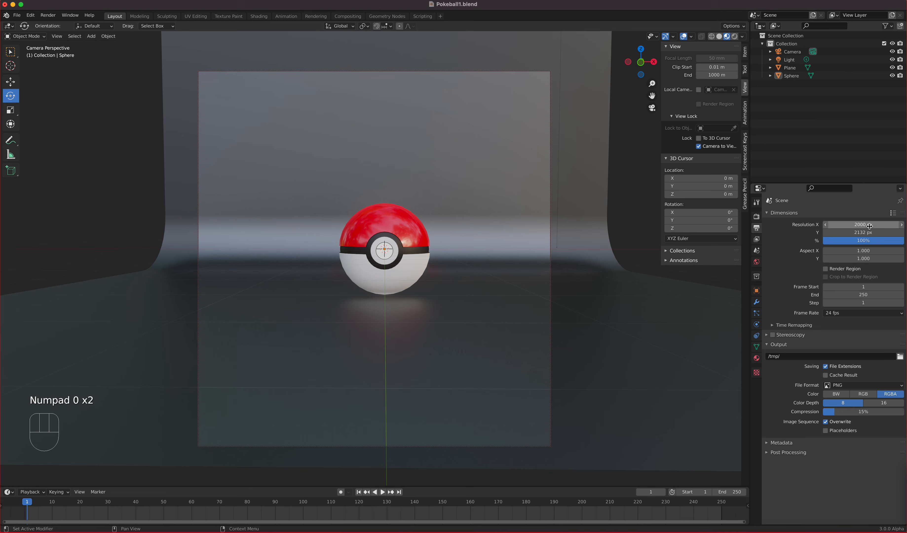
{"action": "left_click", "coordinate": [866, 233]}
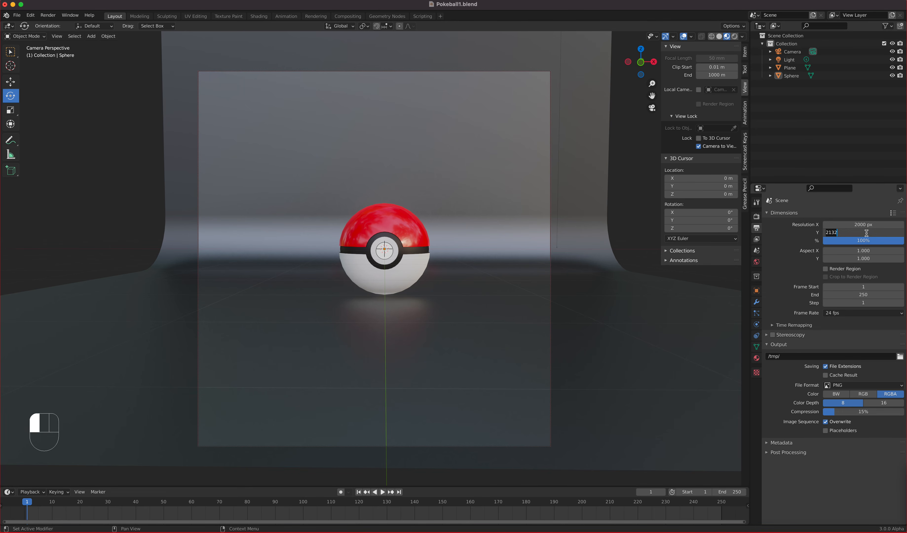
{"action": "type", "text": "2300"}
{"action": "key", "text": "Return"}
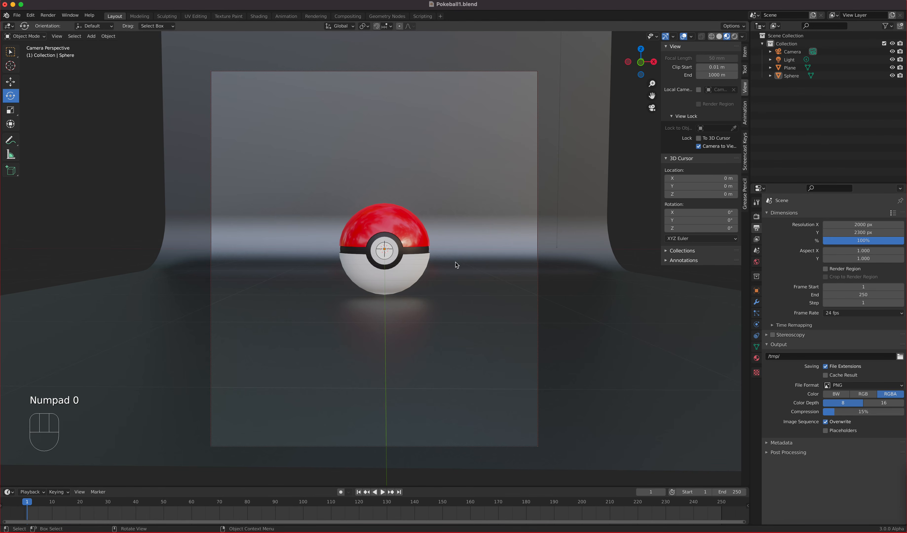
{"action": "middle_click_drag", "start_coordinate": [471, 247], "coordinate": [466, 289], "text": "shift"}
{"action": "middle_click_drag", "start_coordinate": [467, 289], "coordinate": [467, 286]}
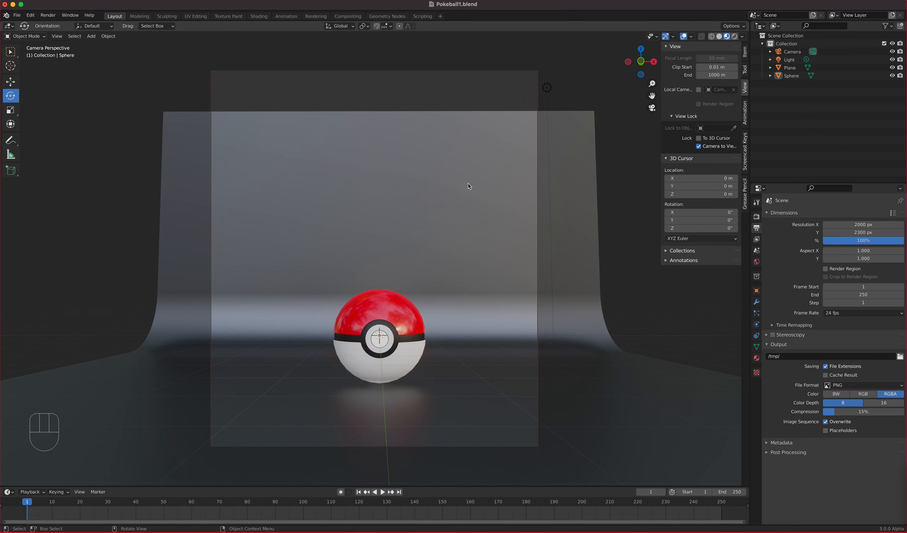
- Raise the top edge of the backdrop's back wall by about 2.88 m along Z in Edit Mode, then return to Object Mode and deselect it
{"action": "left_click", "coordinate": [588, 176]}
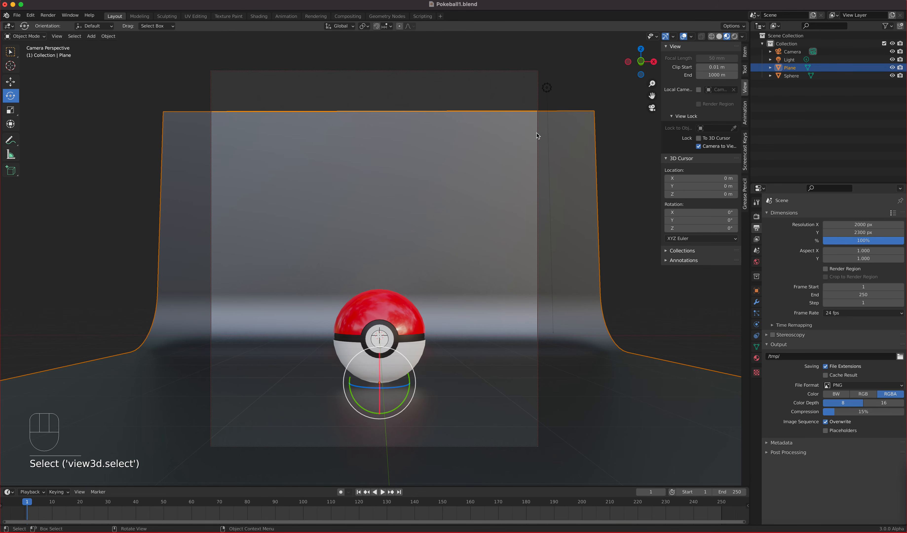
{"action": "left_click", "coordinate": [33, 36]}
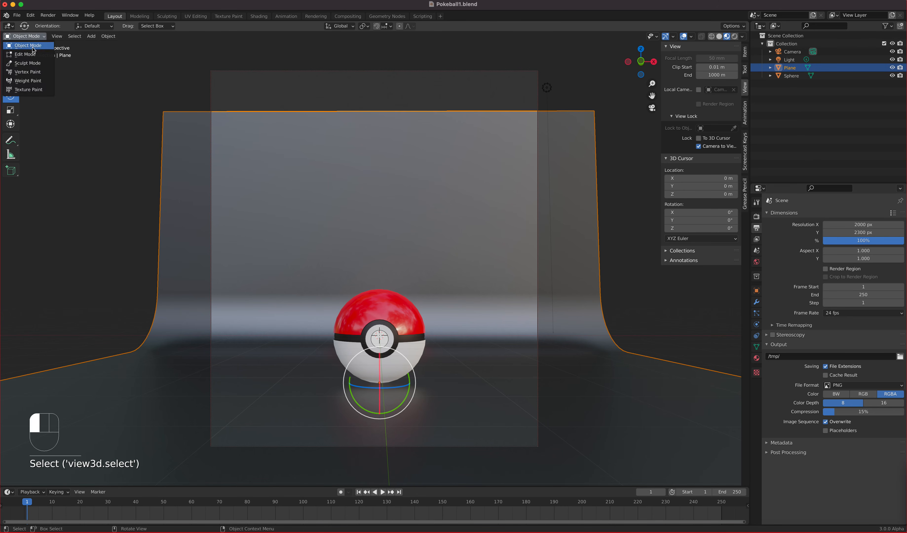
{"action": "left_click", "coordinate": [26, 54]}
{"action": "left_click", "coordinate": [327, 111]}
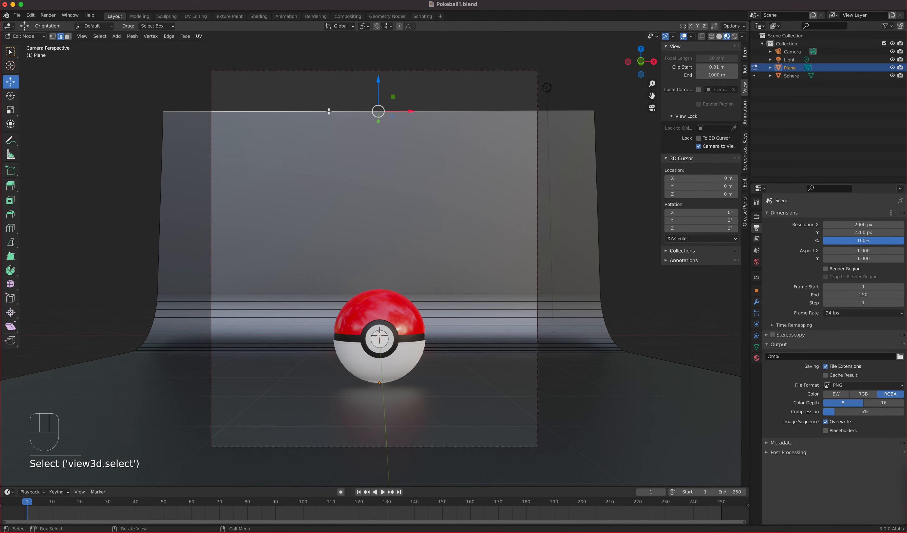
{"action": "left_click_drag", "start_coordinate": [379, 79], "coordinate": [375, 476]}
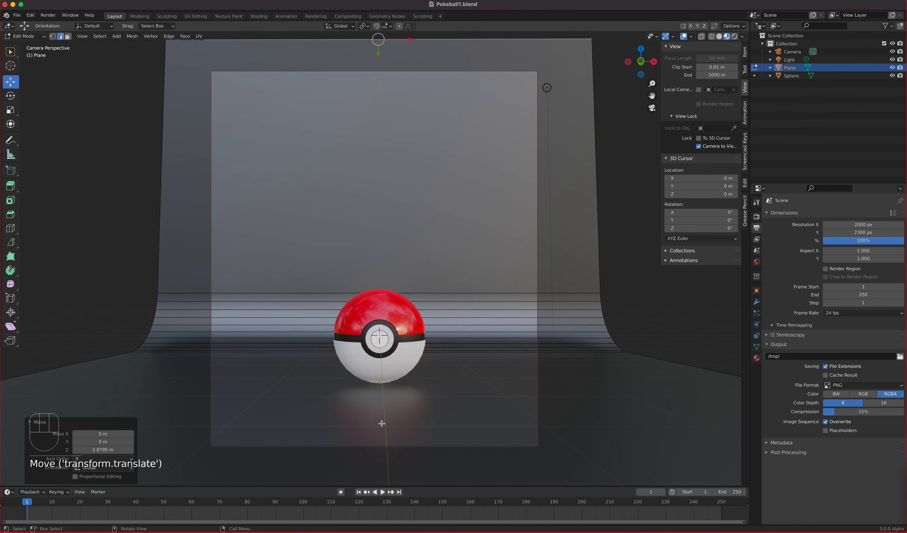
{"action": "key", "text": "Tab"}
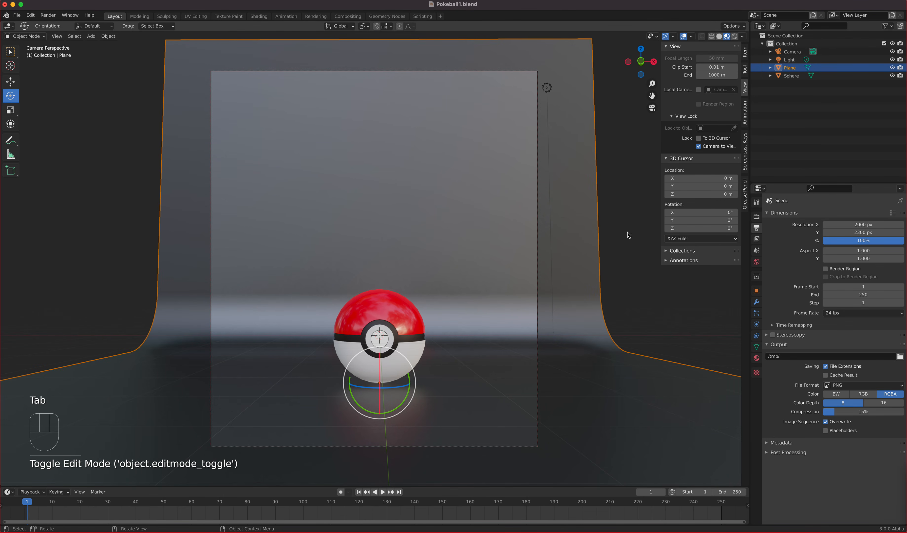
{"action": "left_click", "coordinate": [634, 243]}
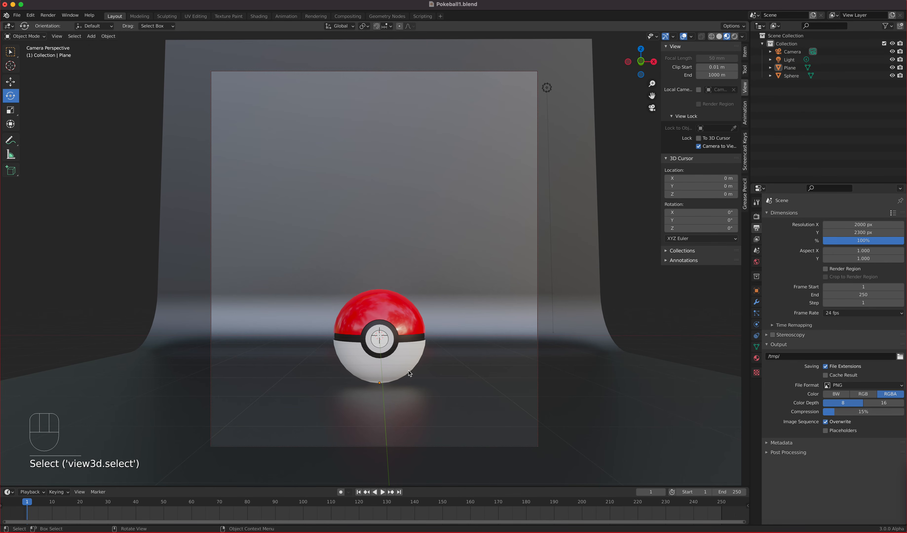